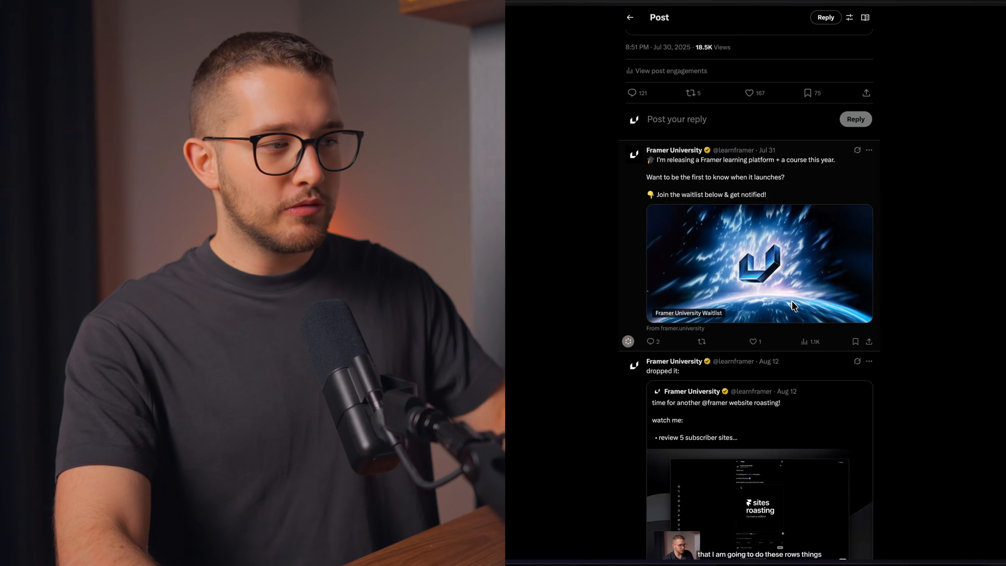
# - Scroll far down the roast reply thread to the later submitted websites
pyautogui.scroll(-10, 792, 301)
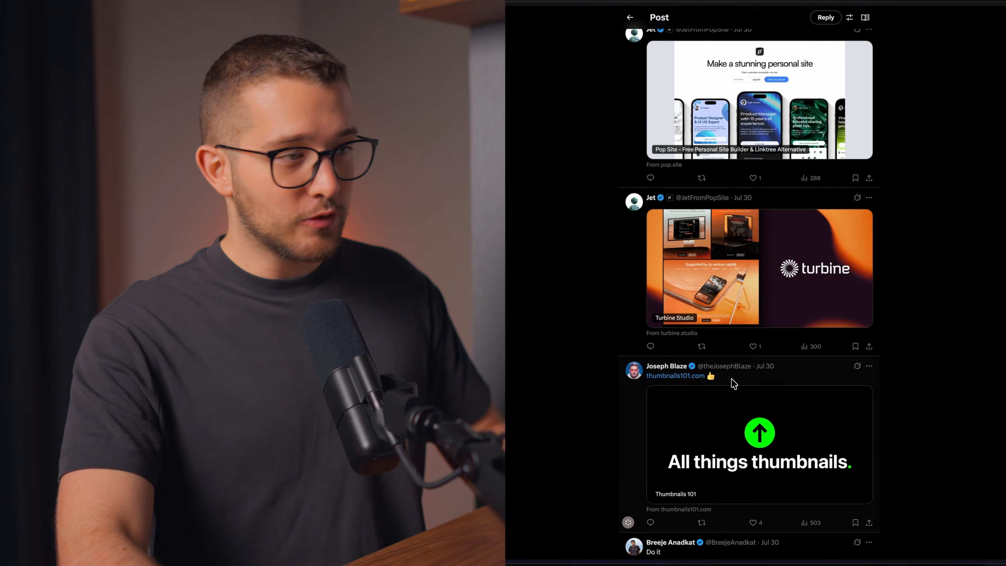
pyautogui.scroll(-20, 734, 383)
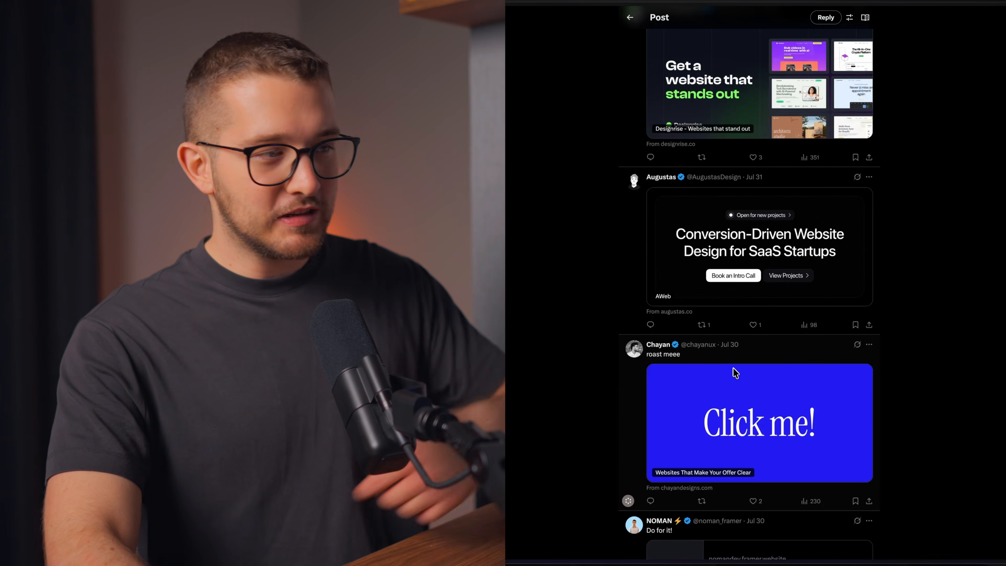
pyautogui.scroll(-5, 733, 368)
pyautogui.scroll(-4, 737, 373)
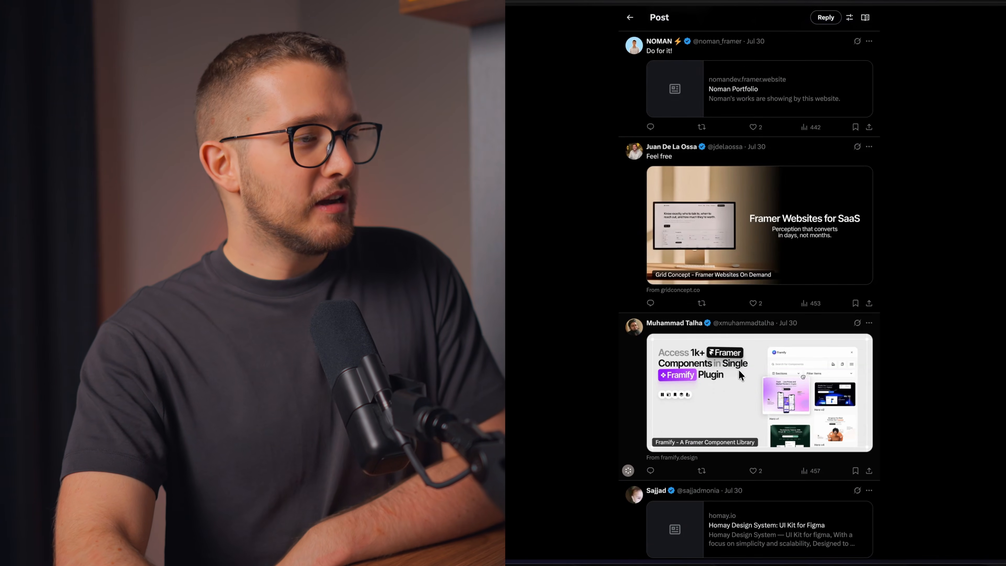
pyautogui.scroll(-10, 739, 370)
pyautogui.scroll(-9, 740, 374)
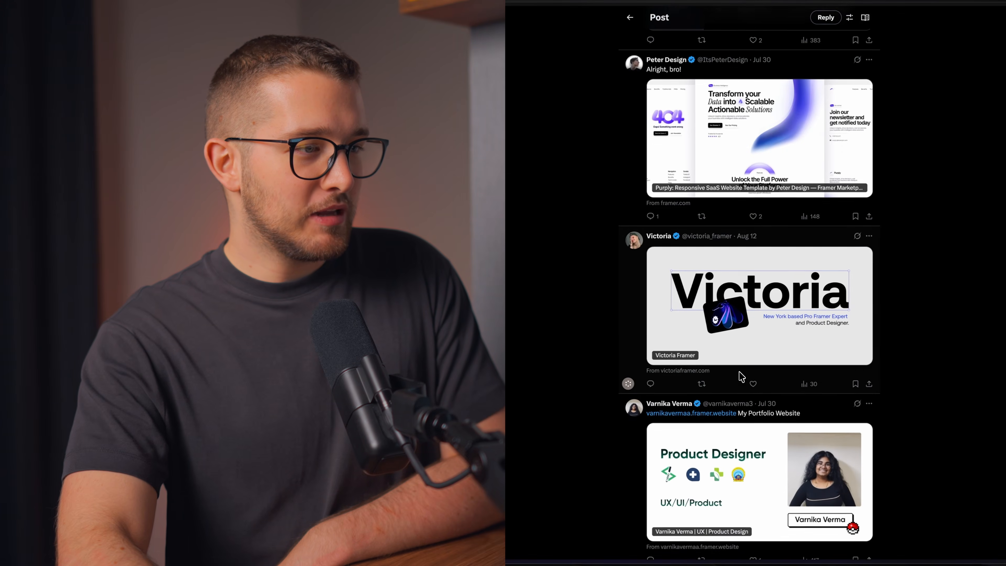
pyautogui.scroll(-7, 739, 372)
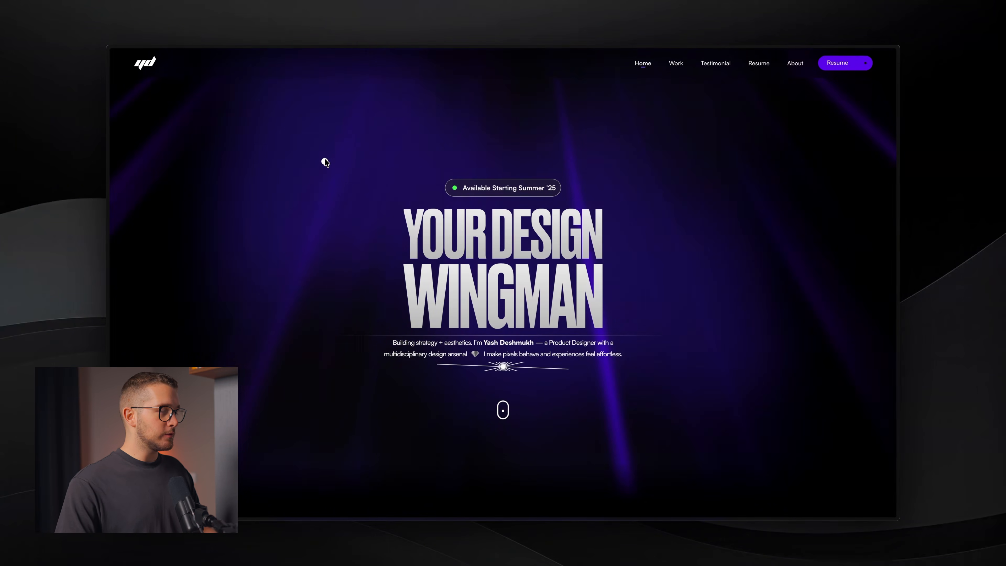
# - Check the Your Design Wingman portfolio's full URL, then hide the sidebar so the page fills the window
pyautogui.press('super+s')
pyautogui.click(141, 70)
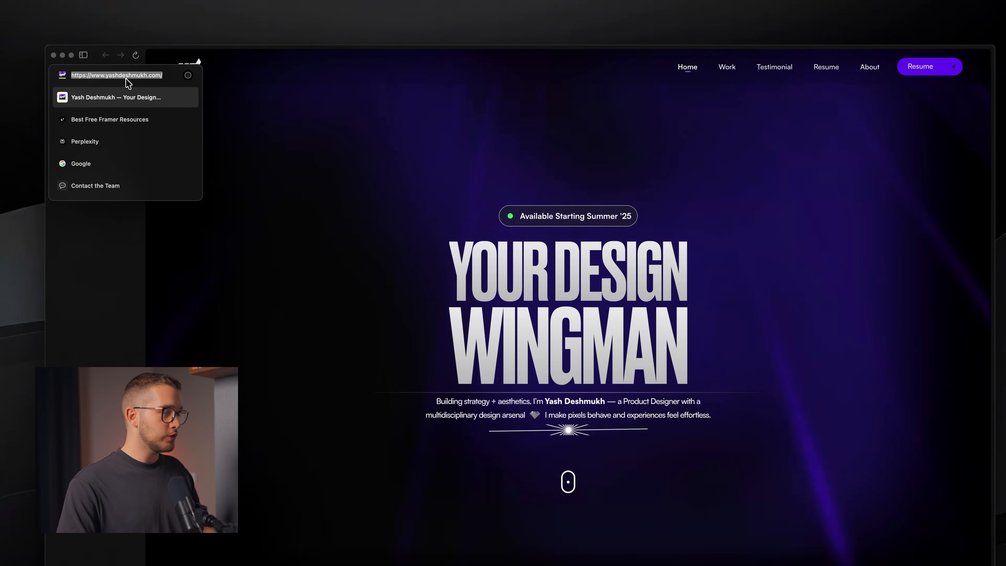
pyautogui.press('Escape')
pyautogui.press('super+s')
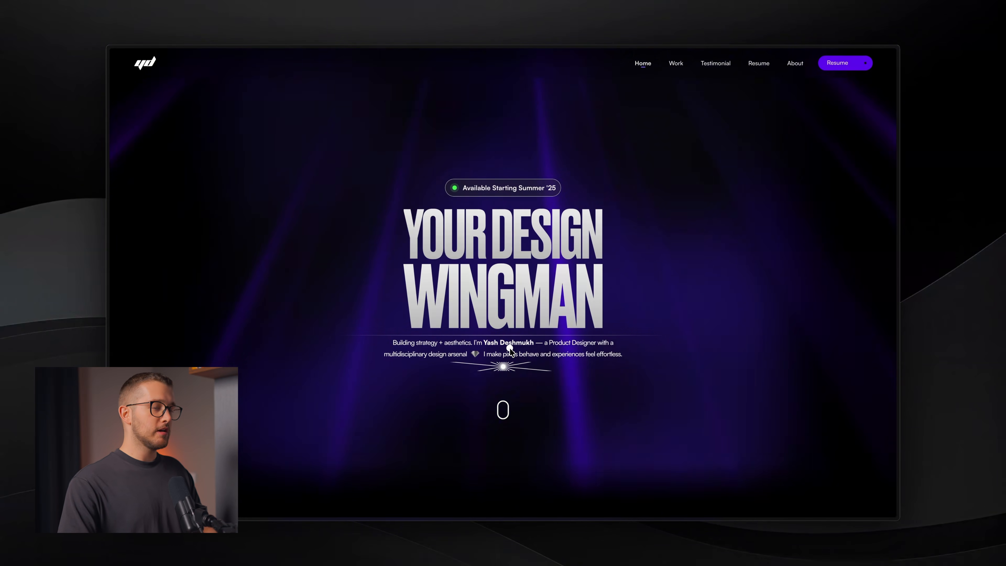
# - Scroll through the Select Work project cards, including the Web3 event discovery and mentor-driven lifestyle case studies
pyautogui.scroll(-10, 510, 349)
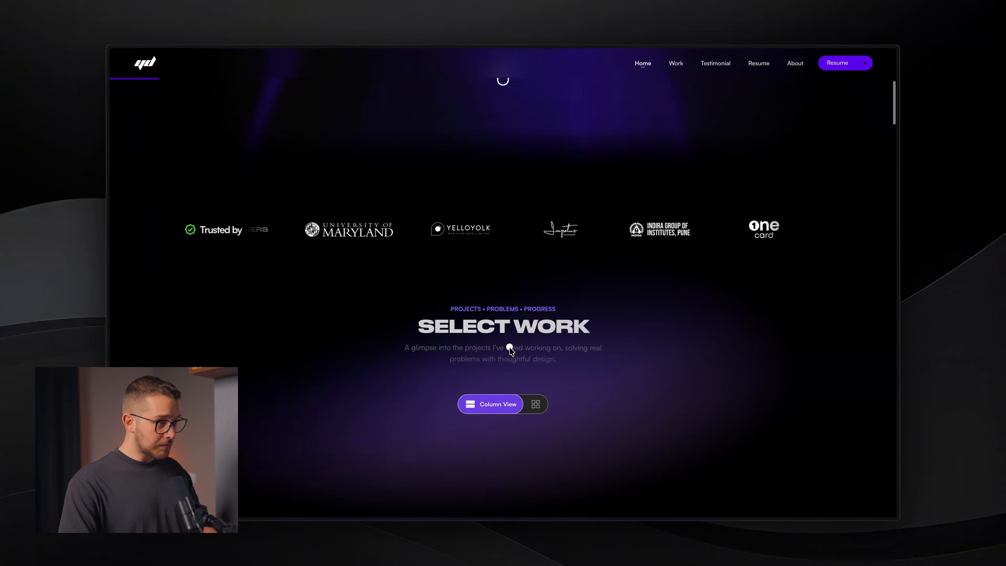
pyautogui.scroll(-5, 507, 349)
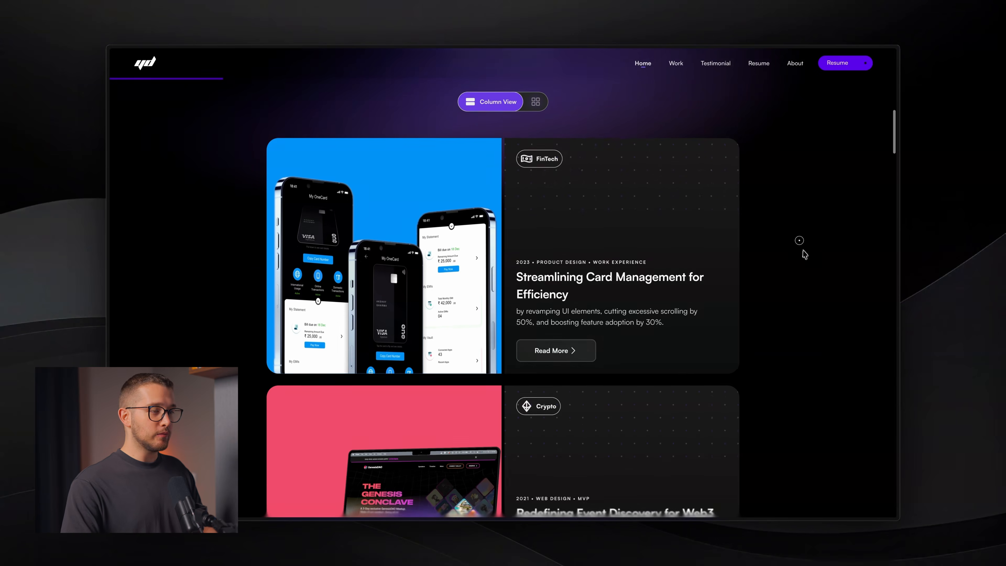
pyautogui.scroll(-1, 804, 260)
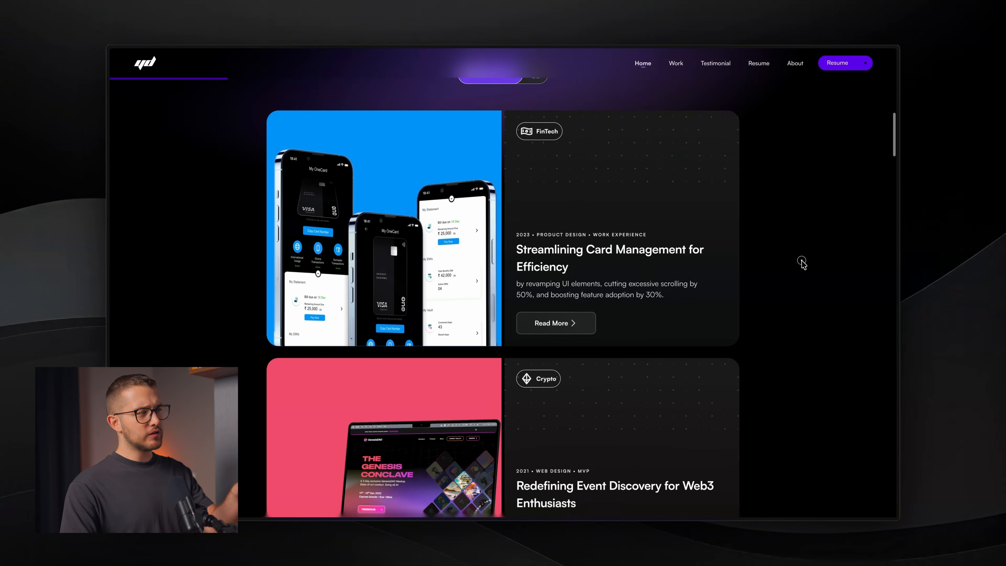
pyautogui.scroll(1, 802, 261)
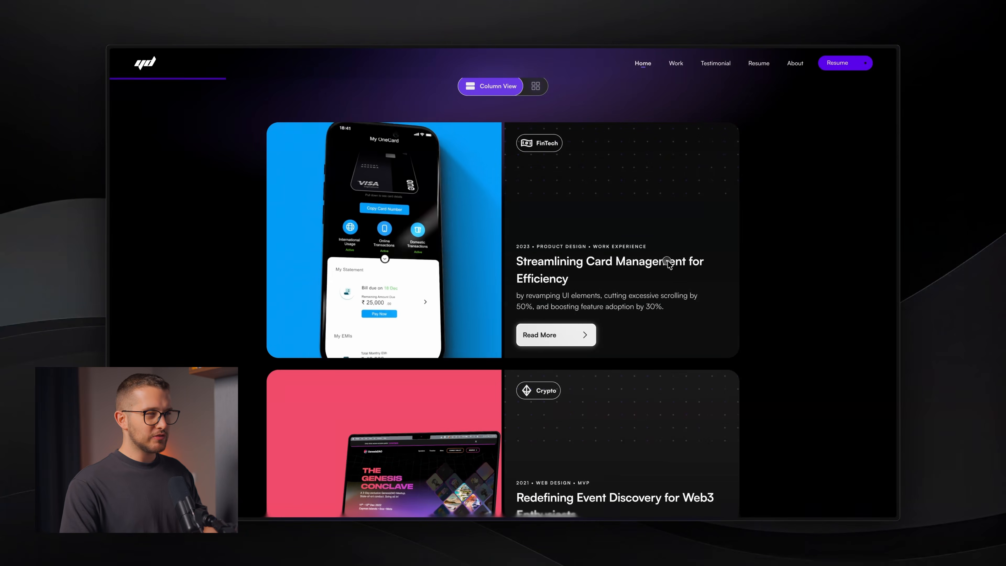
pyautogui.scroll(-1, 690, 256)
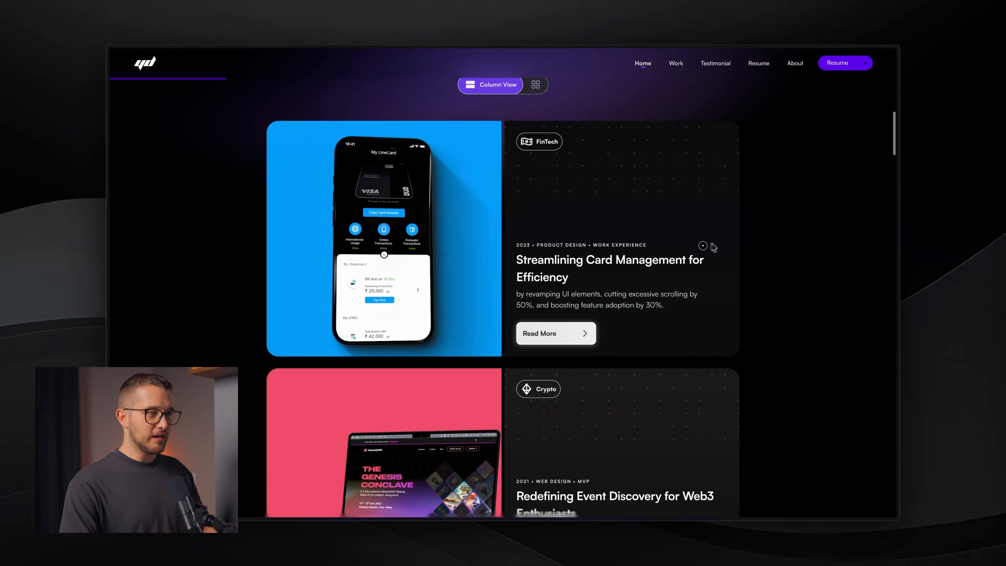
pyautogui.scroll(-5, 713, 247)
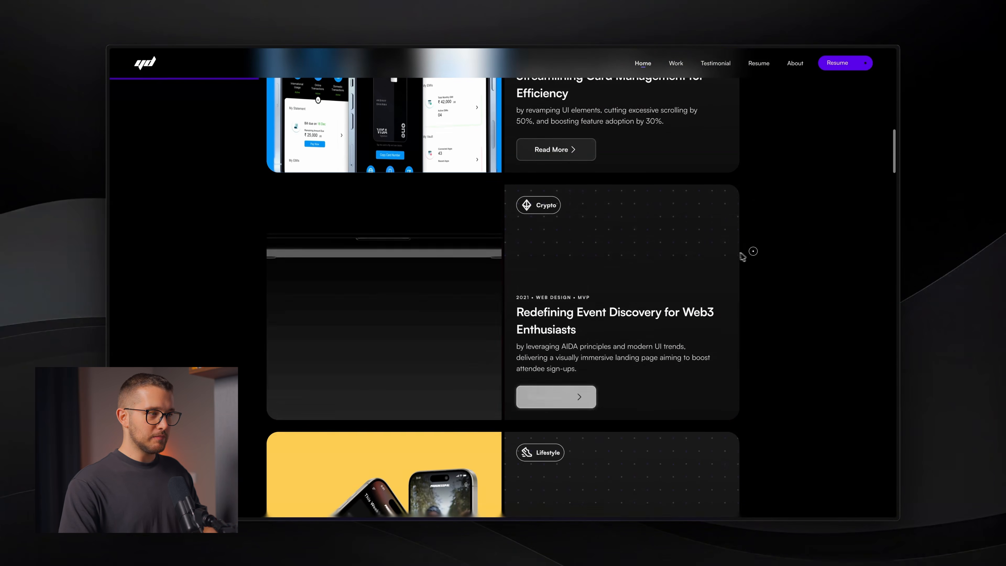
pyautogui.scroll(-5, 737, 255)
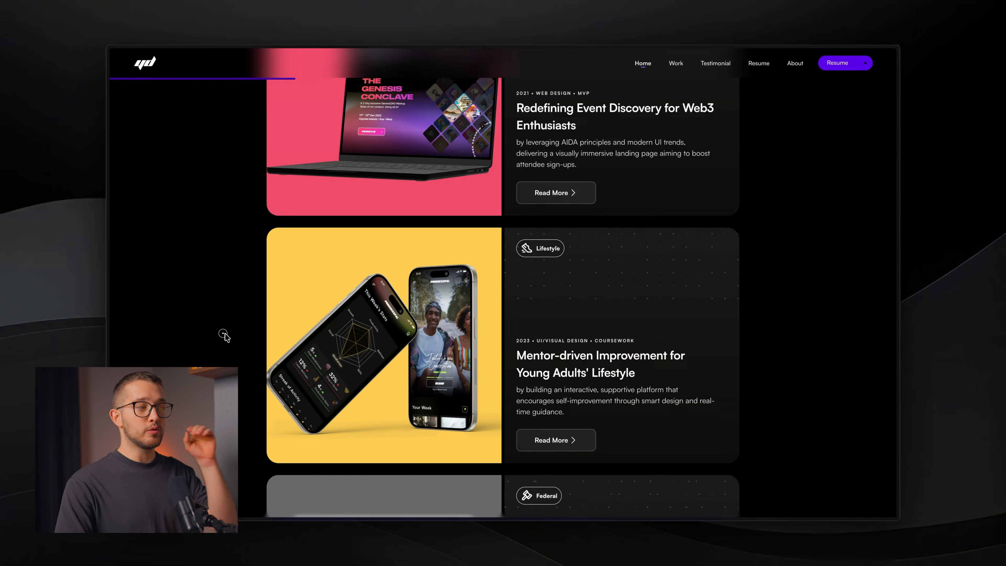
pyautogui.scroll(-1, 328, 326)
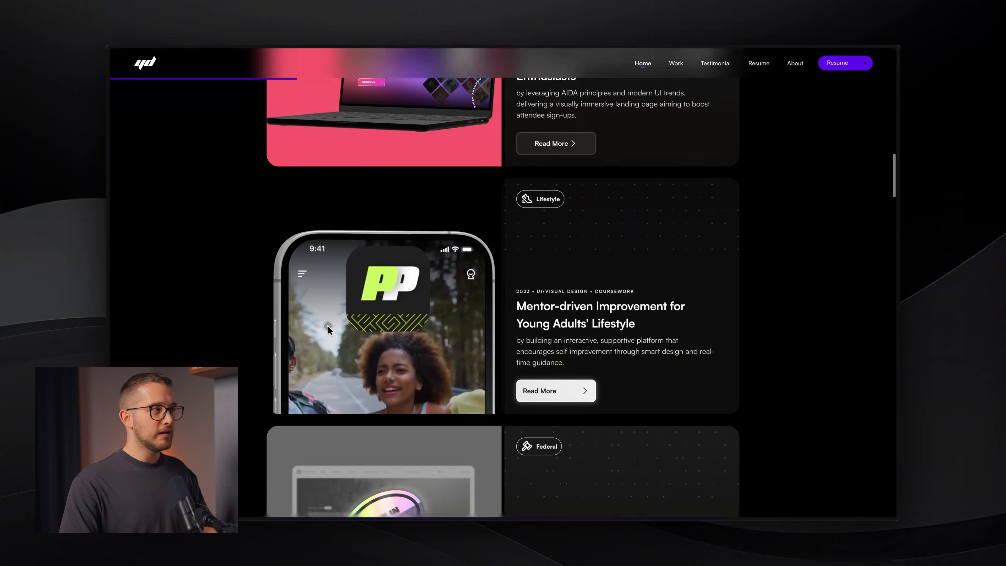
pyautogui.scroll(-3, 328, 325)
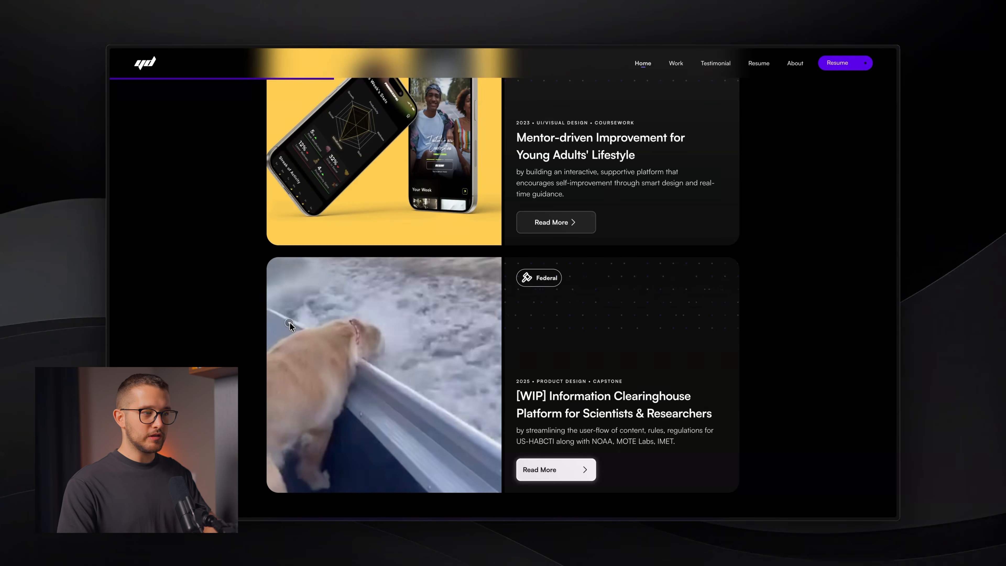
pyautogui.scroll(4, 290, 322)
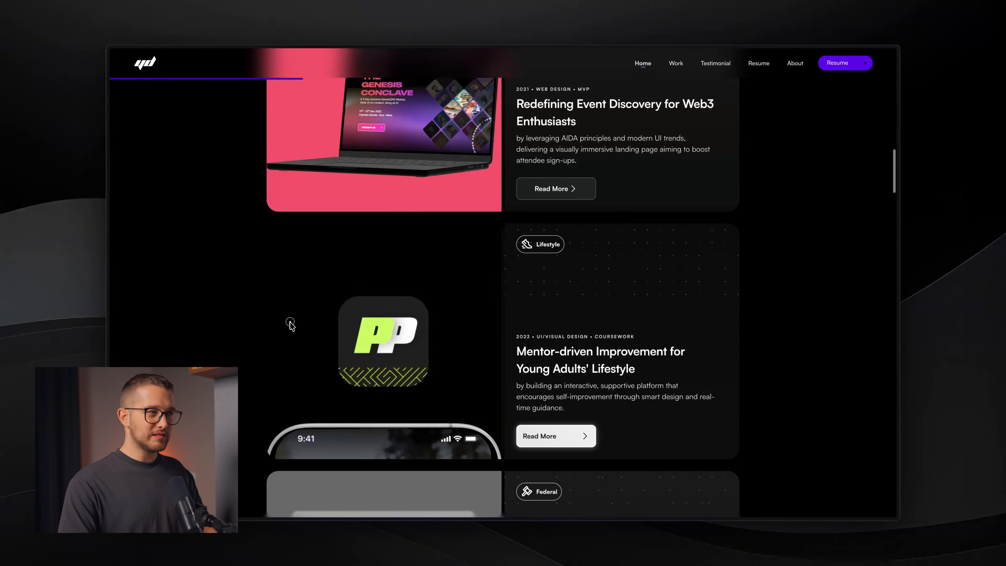
pyautogui.scroll(10, 291, 322)
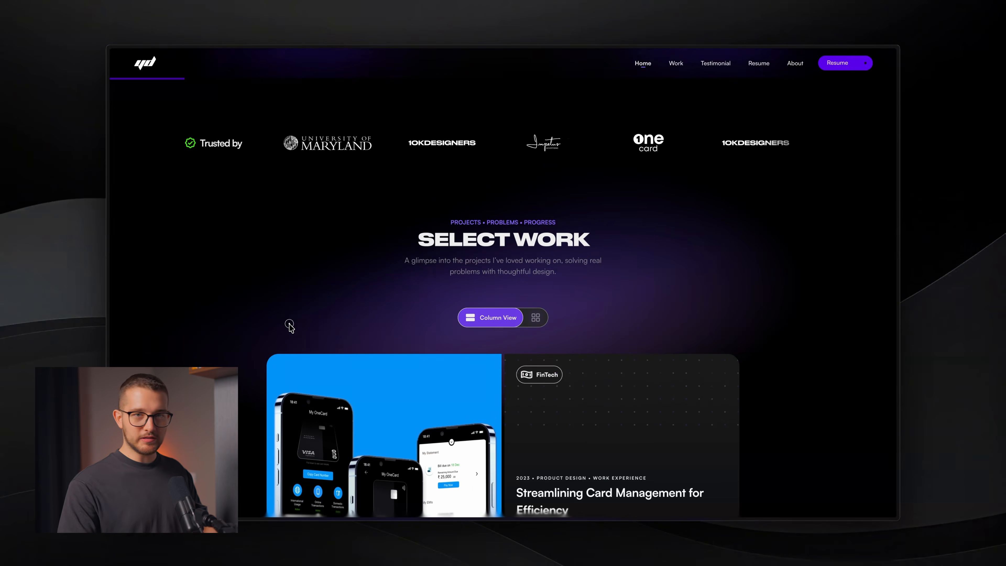
# - Inspect the portfolio's background image in DevTools and show the Network panel
pyautogui.rightClick(300, 266)
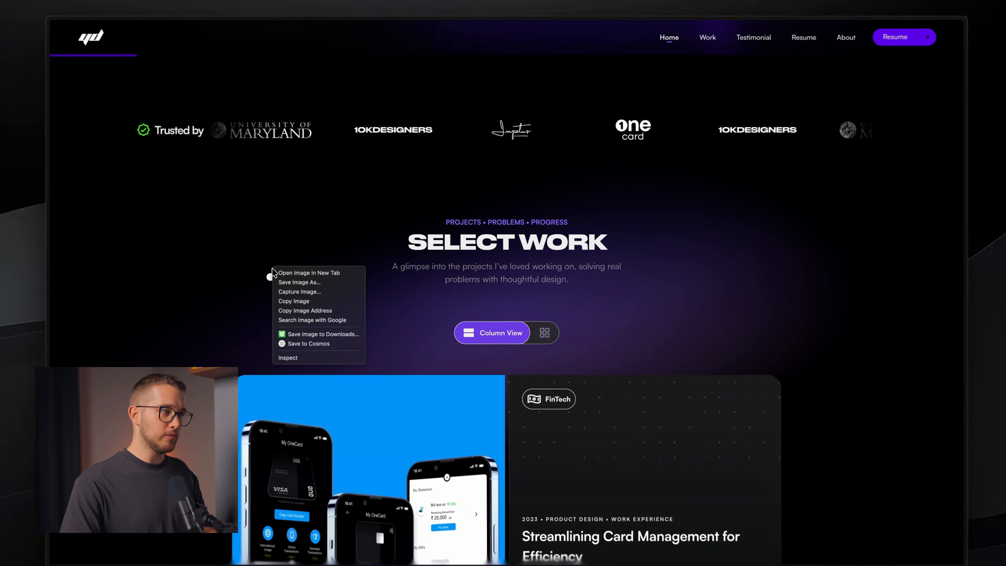
pyautogui.click(319, 334)
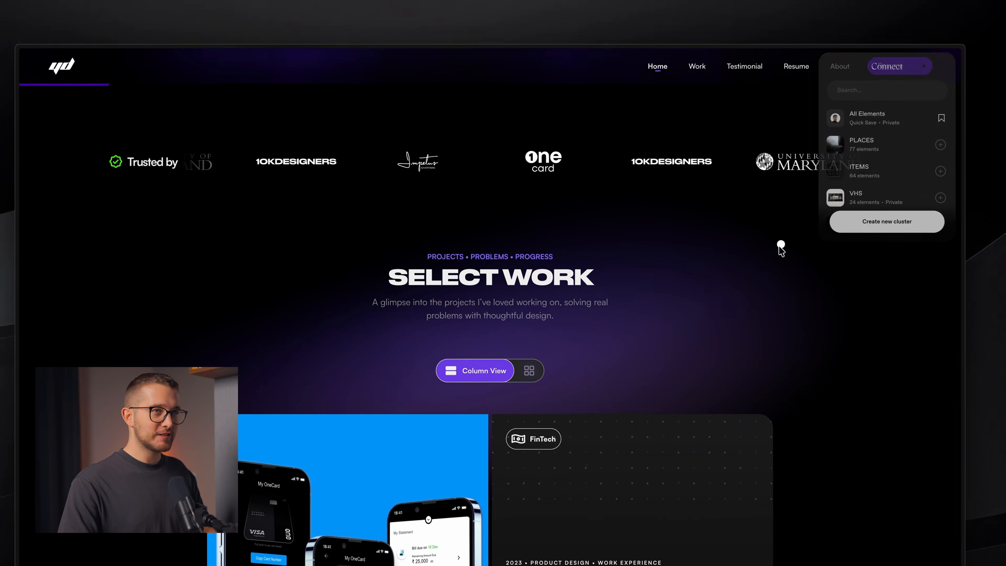
pyautogui.rightClick(163, 335)
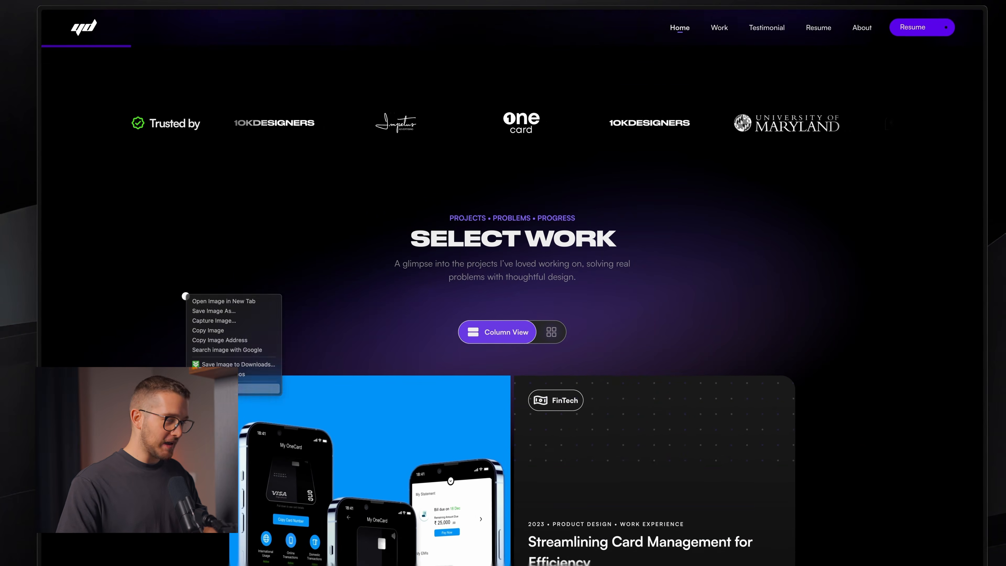
pyautogui.click(260, 388)
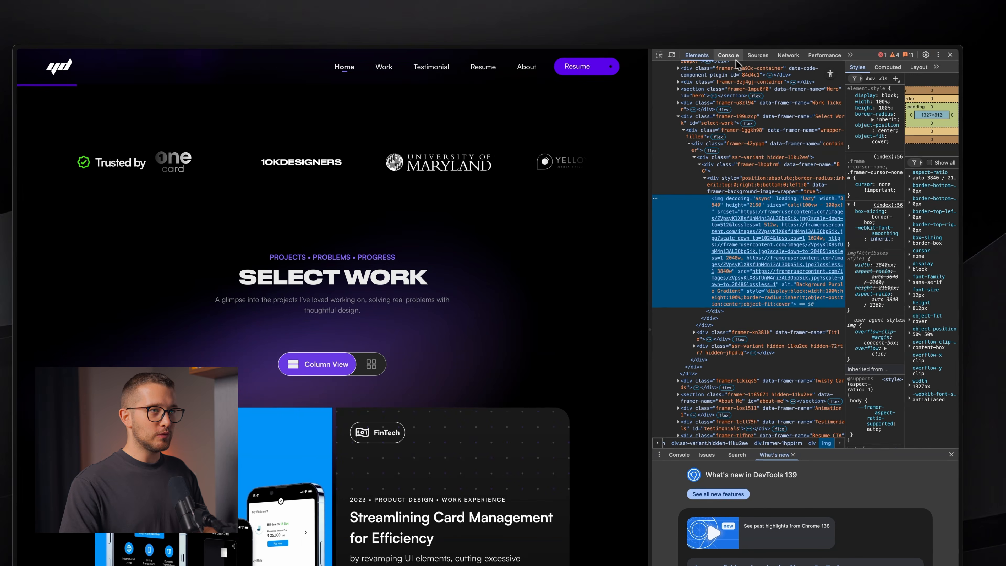
pyautogui.click(789, 55)
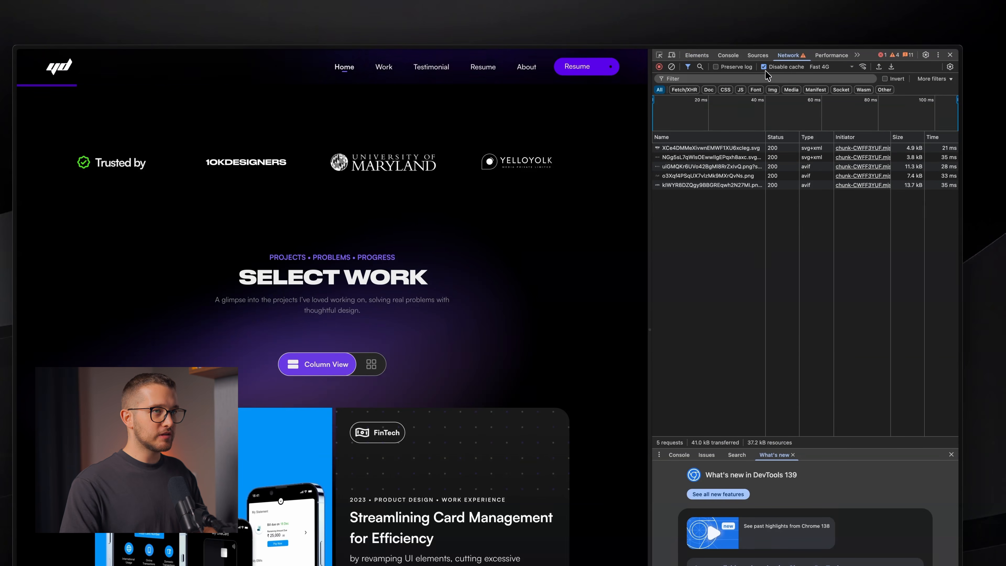
# - Set network throttling to Fast 4G and reload, logging 165 requests and 9.1 MB transferred
pyautogui.click(818, 69)
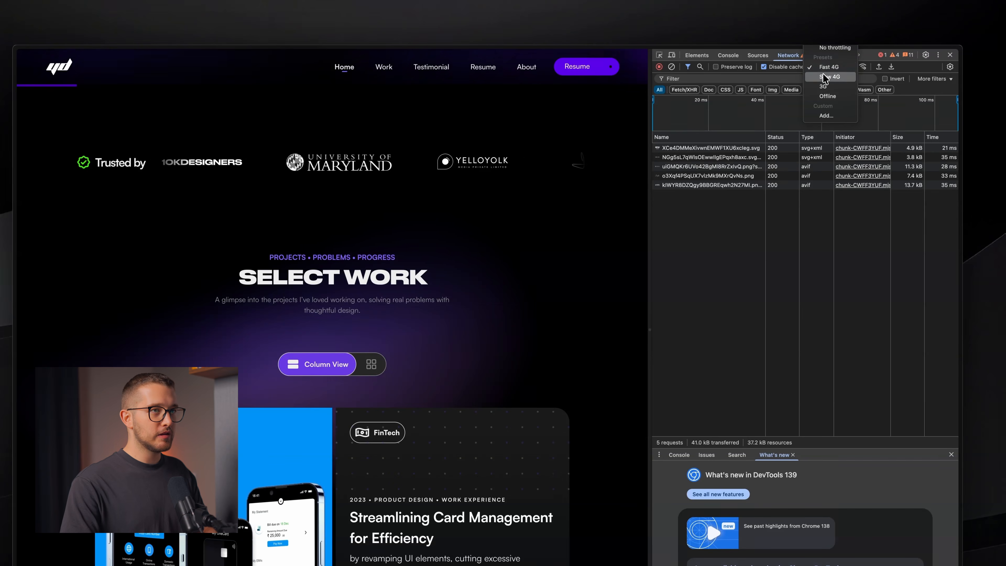
pyautogui.click(830, 77)
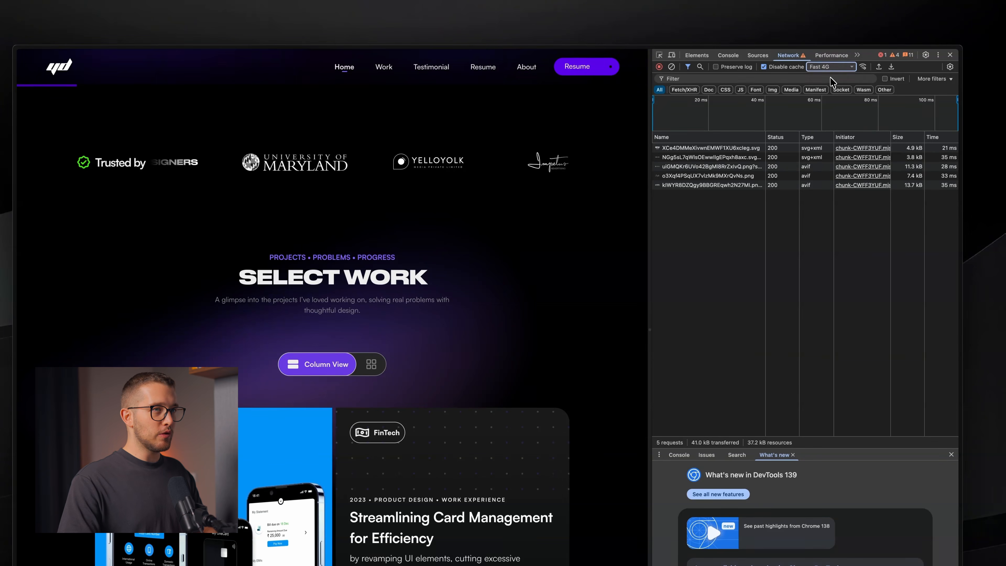
pyautogui.click(836, 66)
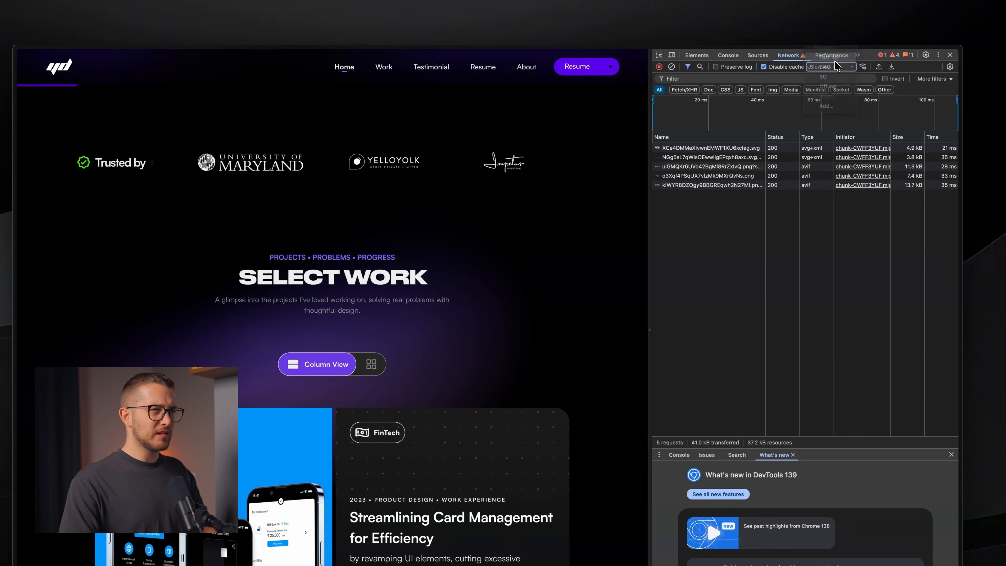
pyautogui.click(830, 57)
pyautogui.press('super+r')
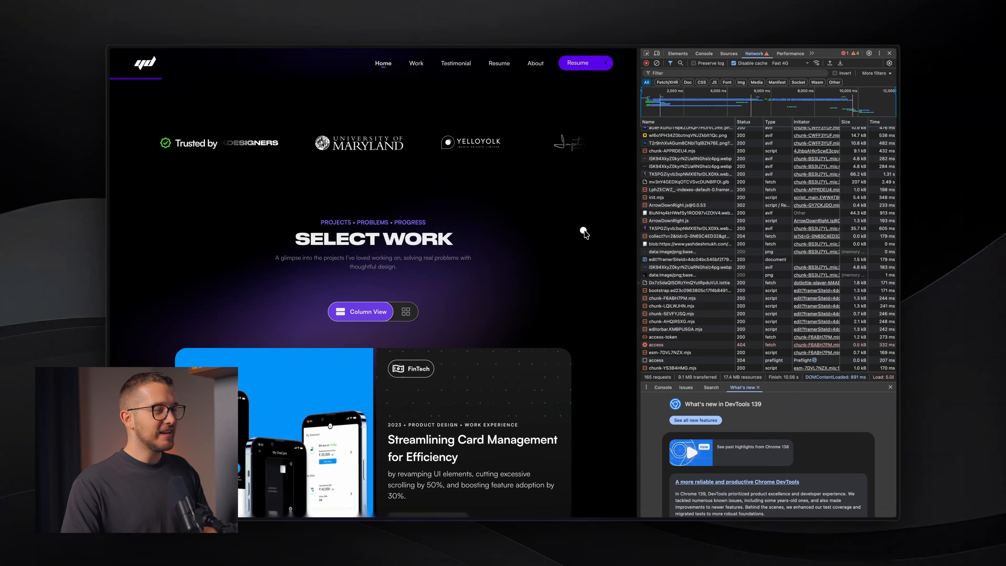
# - Scroll down the project cards so their images and videos load in the network log, then return to Framer
pyautogui.scroll(-6, 584, 234)
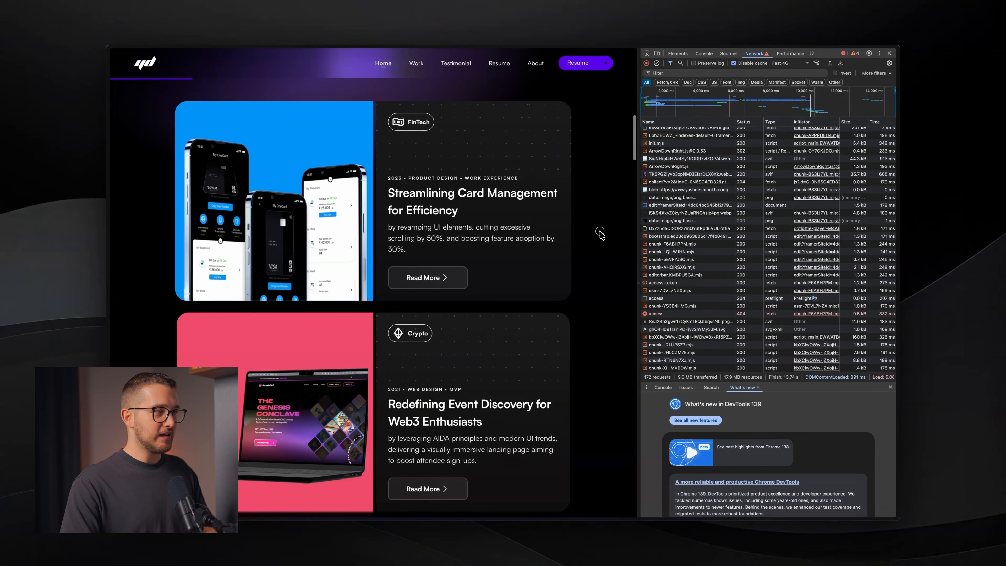
pyautogui.moveTo(531, 237)
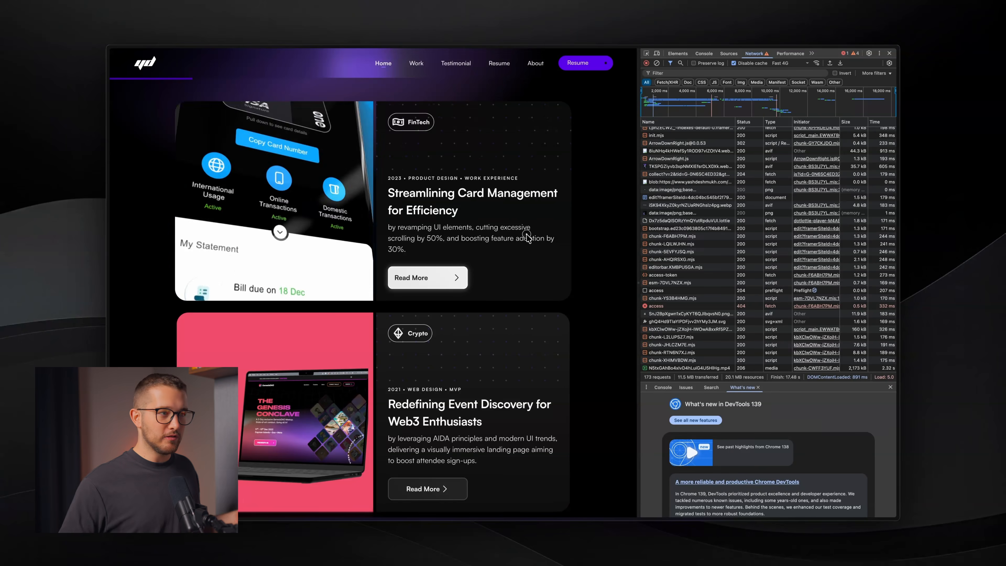
pyautogui.scroll(-3, 586, 260)
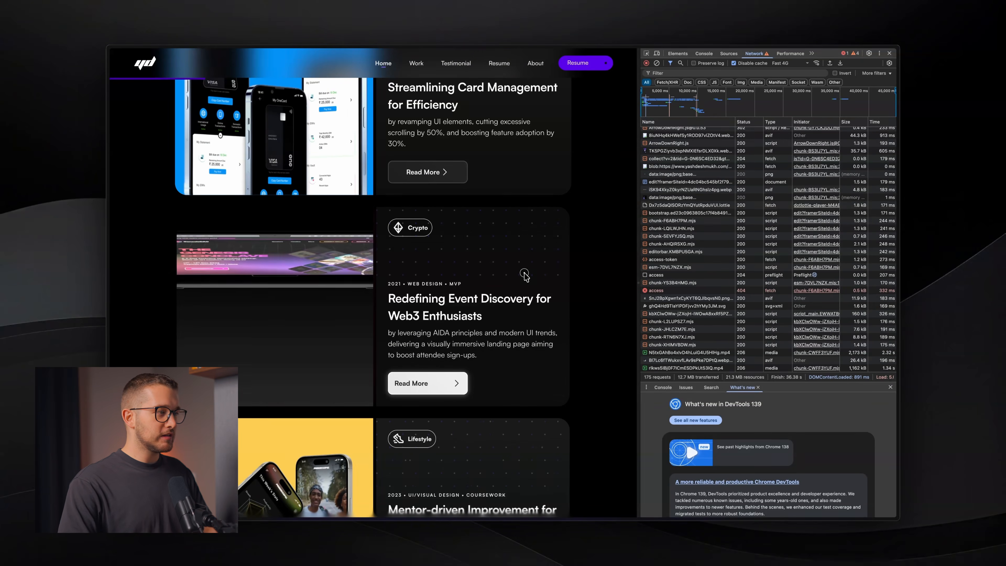
pyautogui.scroll(-3, 524, 273)
pyautogui.scroll(-2, 591, 273)
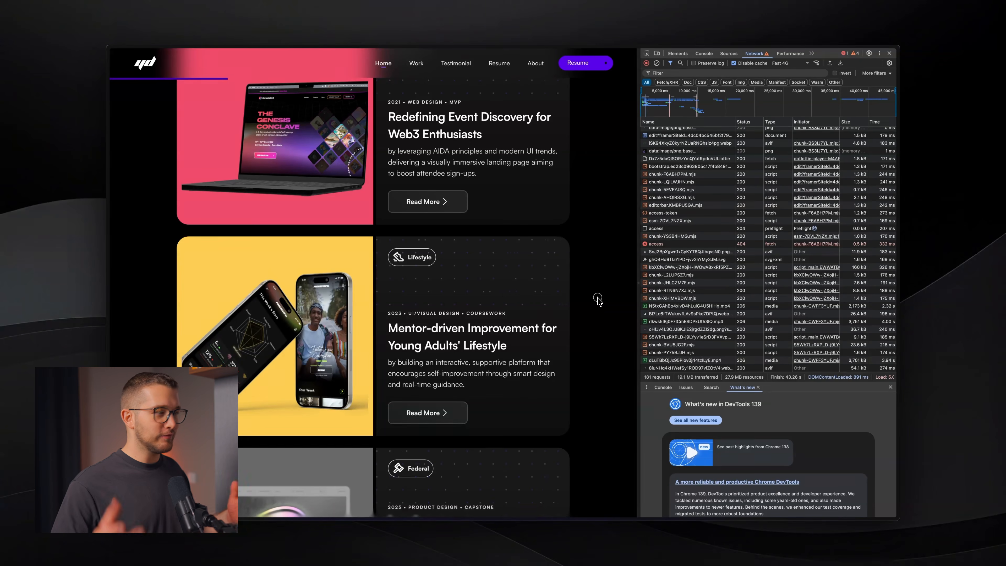
pyautogui.scroll(-4, 514, 335)
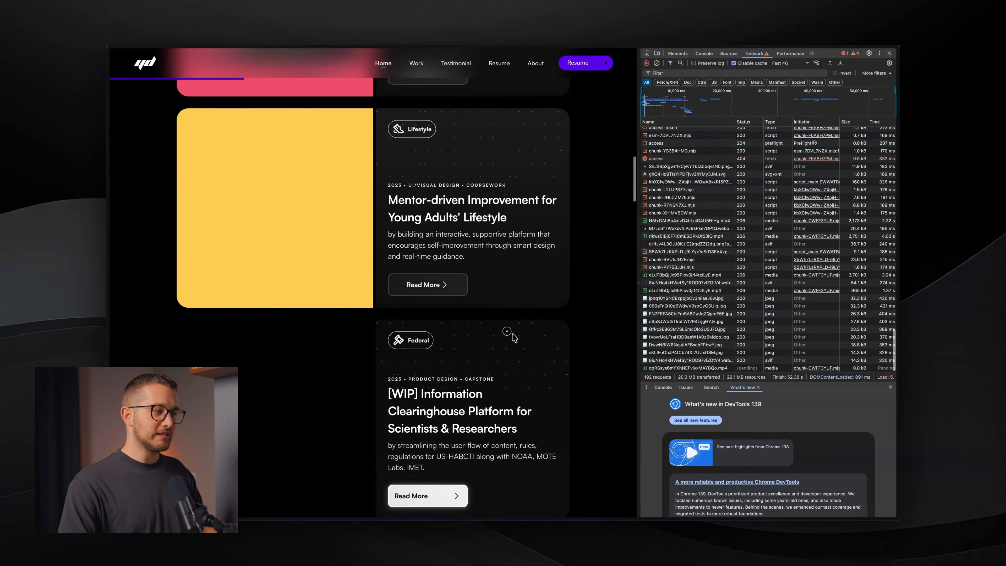
pyautogui.scroll(-1, 515, 337)
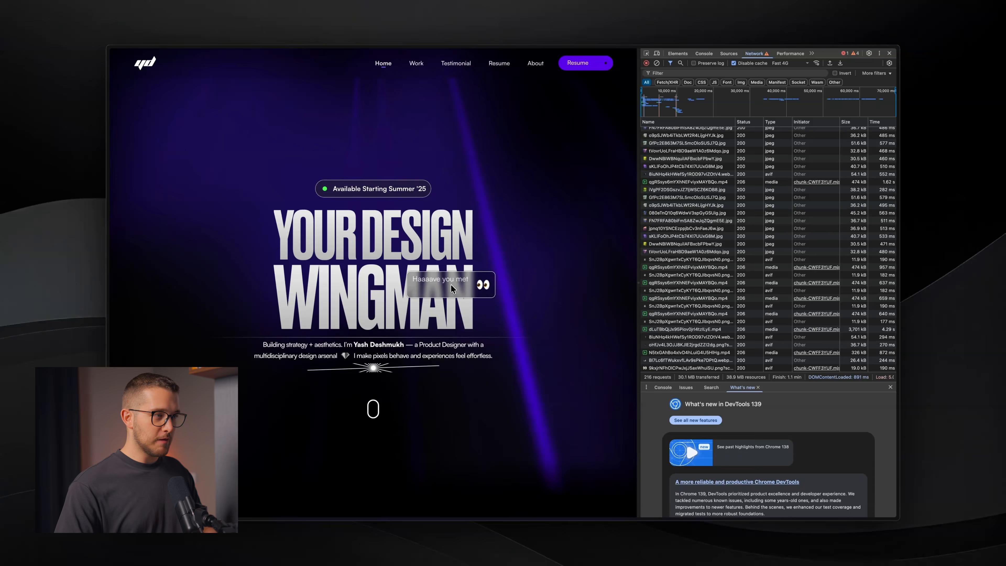
pyautogui.press('super+Tab')
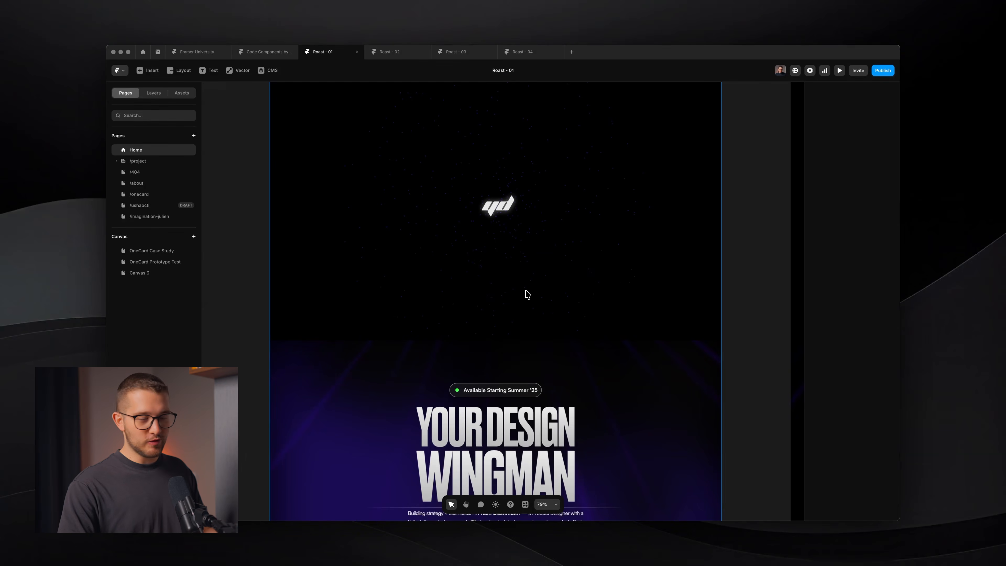
# - Drill into the Projects Stack, then into the first card to edit the Case Study Card component
pyautogui.scroll(-8, 523, 321)
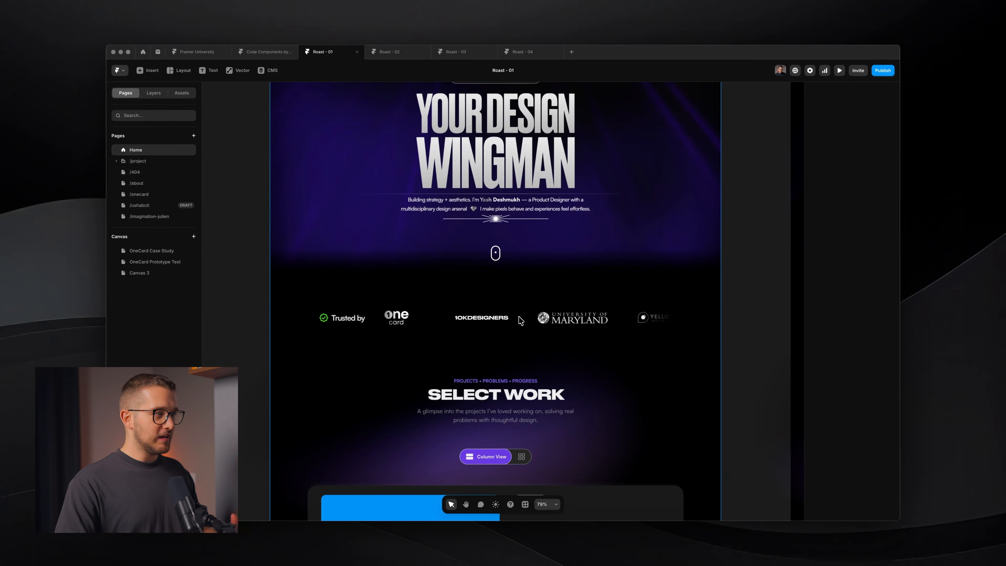
pyautogui.scroll(-9, 521, 321)
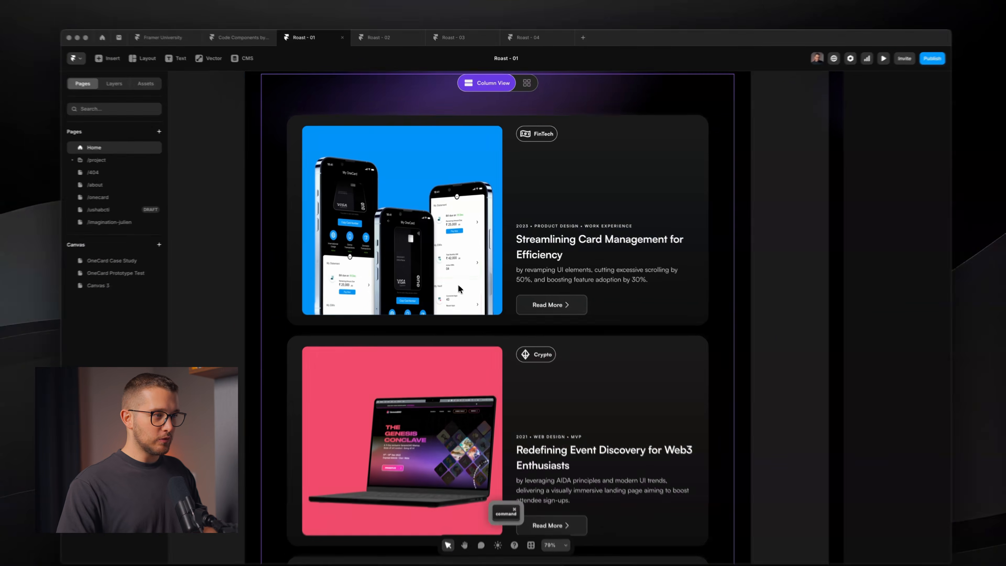
pyautogui.keyDown('super'); pyautogui.click(460, 274); pyautogui.keyUp('super')
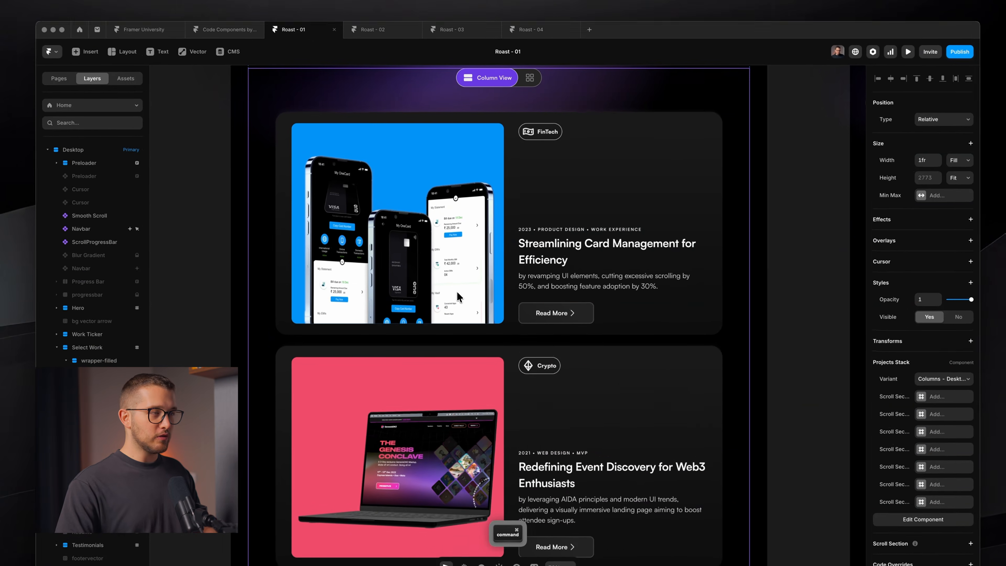
pyautogui.doubleClick(457, 291)
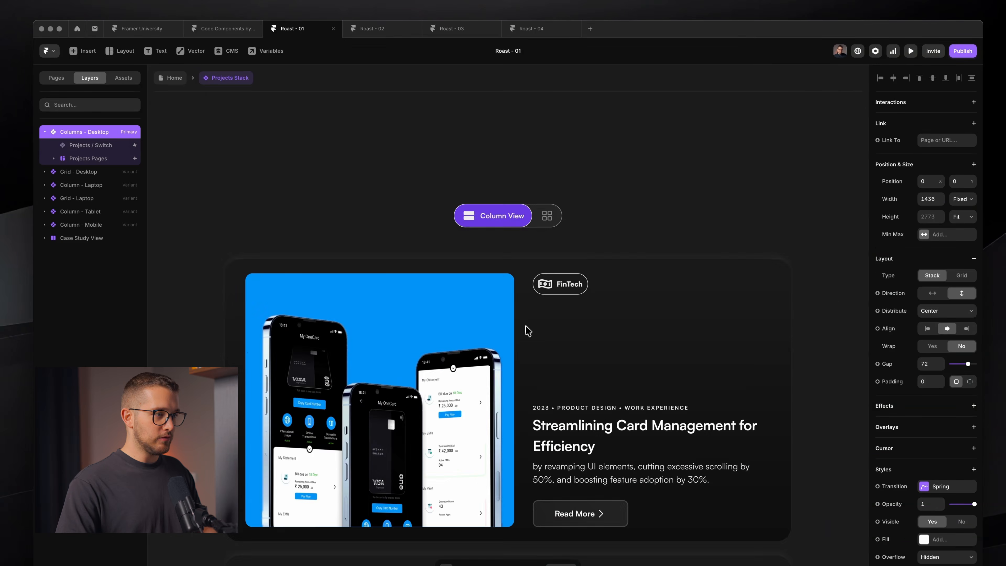
pyautogui.scroll(-4, 528, 331)
pyautogui.keyDown('super'); pyautogui.click(455, 303); pyautogui.keyUp('super')
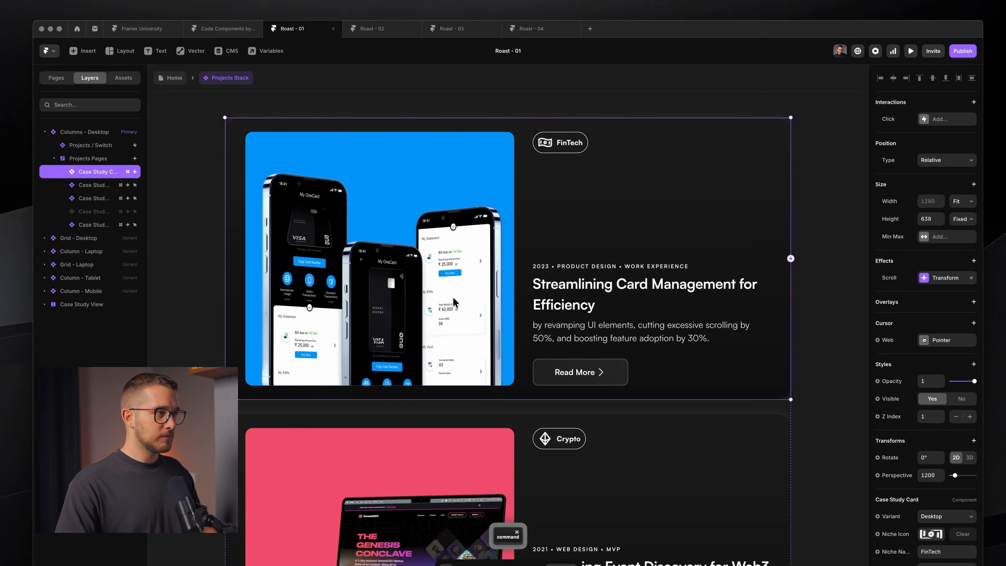
pyautogui.doubleClick(418, 292)
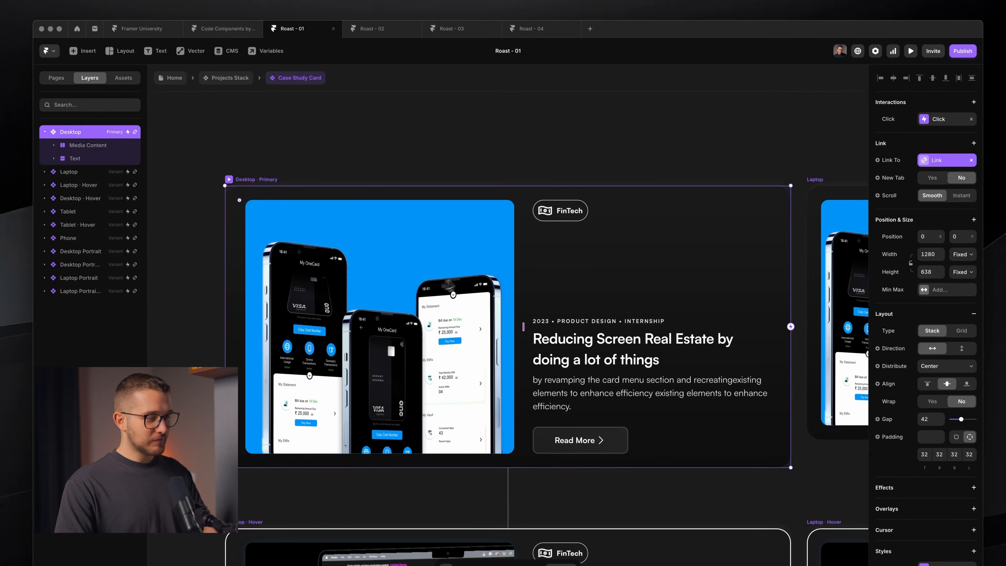
pyautogui.keyDown('super'); pyautogui.click(467, 278); pyautogui.keyUp('super')
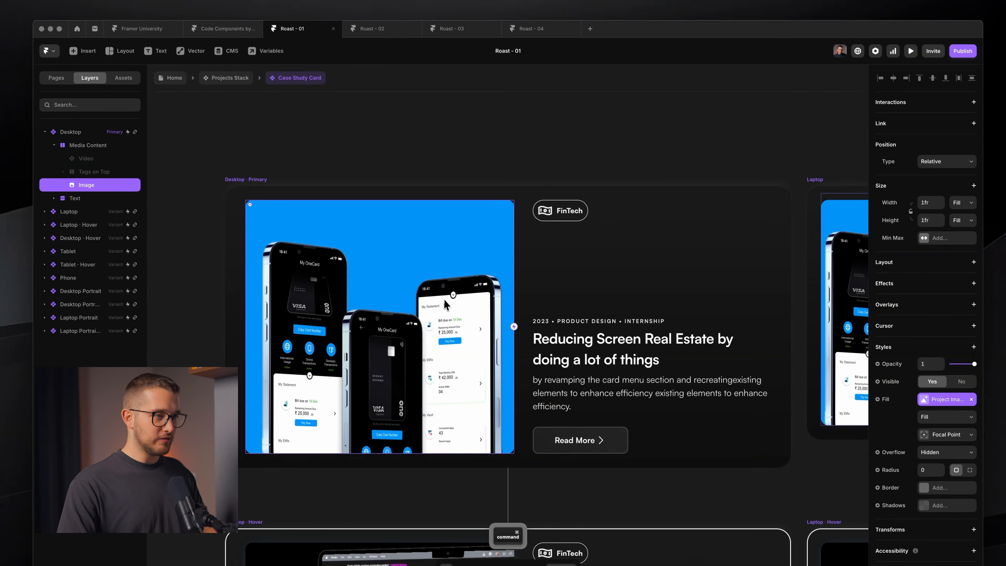
pyautogui.scroll(4, 444, 300)
pyautogui.scroll(-8, 445, 303)
pyautogui.click(573, 158)
pyautogui.press('space')
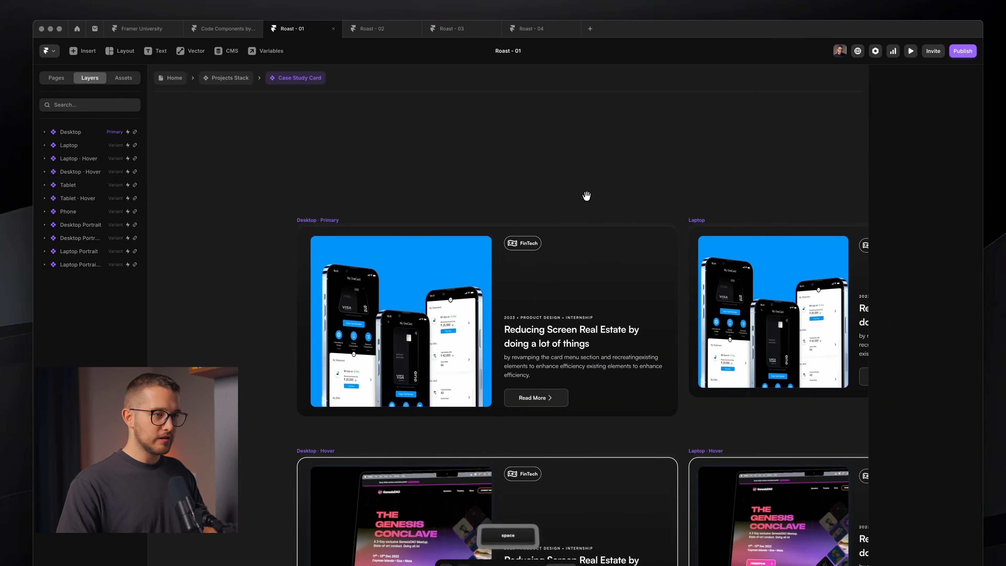
pyautogui.moveTo(587, 196); pyautogui.dragTo(560, 94)
pyautogui.moveTo(546, 158); pyautogui.dragTo(530, 219)
pyautogui.click(377, 191)
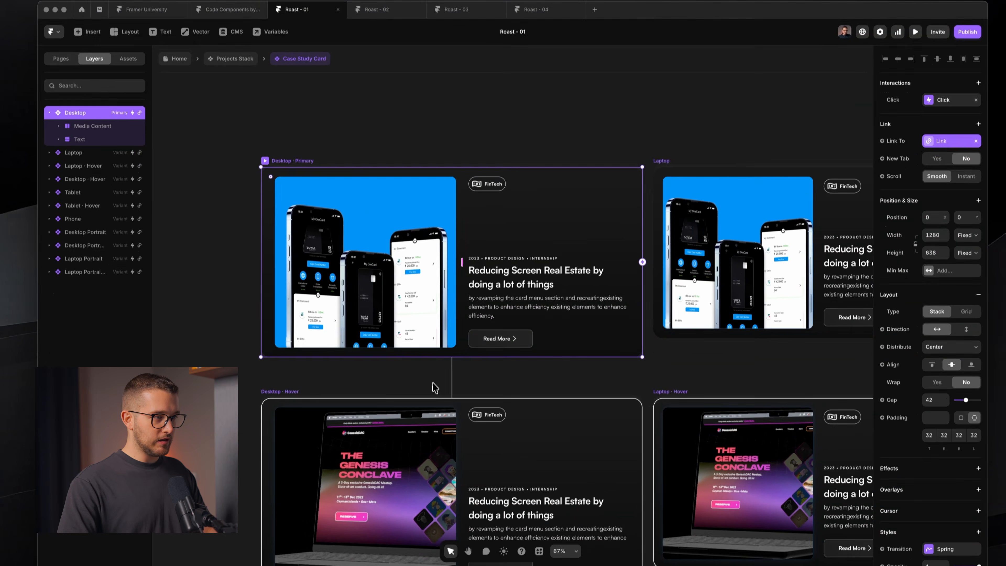
pyautogui.keyDown('super'); pyautogui.click(411, 434); pyautogui.keyUp('super')
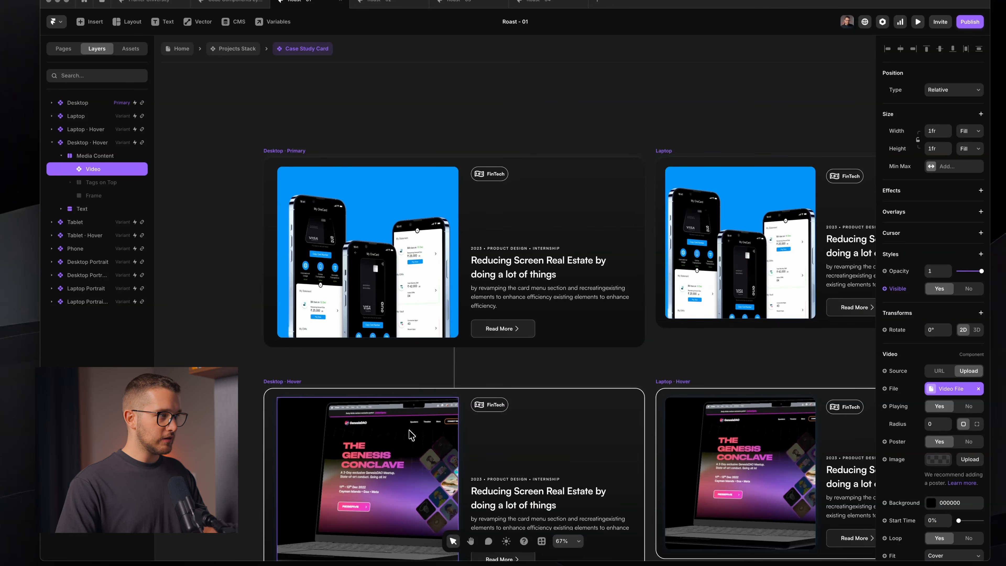
pyautogui.scroll(-5, 440, 364)
pyautogui.keyDown('super'); pyautogui.click(413, 201); pyautogui.keyUp('super')
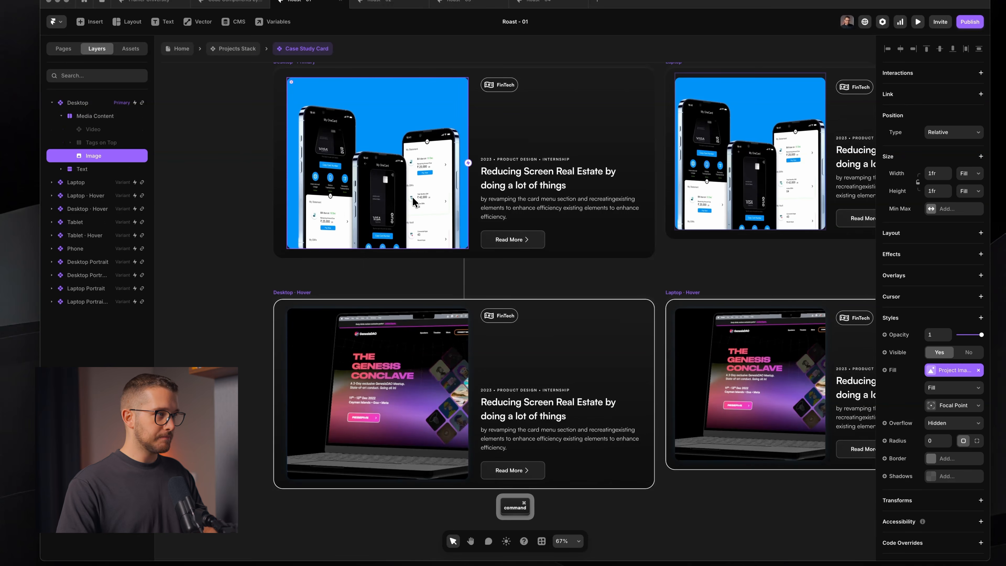
pyautogui.scroll(1, 319, 150)
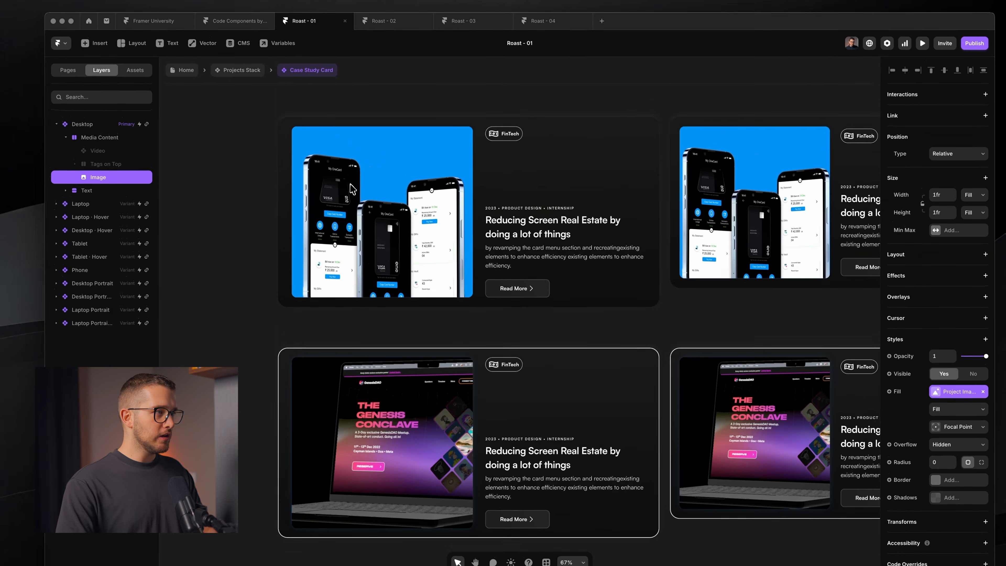
pyautogui.click(367, 96)
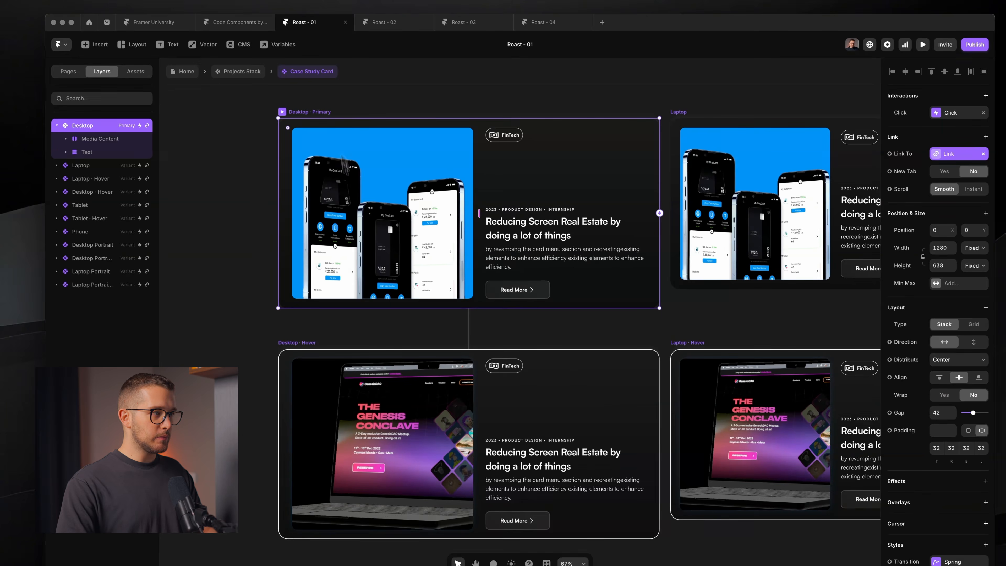
pyautogui.keyDown('super'); pyautogui.click(351, 199); pyautogui.keyUp('super')
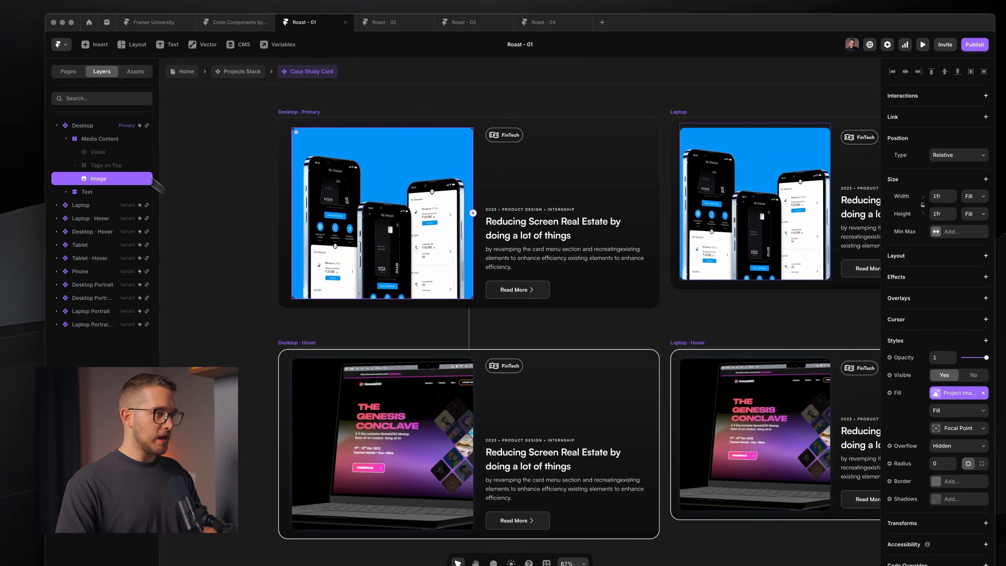
pyautogui.keyDown('super'); pyautogui.click(358, 395); pyautogui.keyUp('super')
# - Click through the hover card's layers to find and select its hidden Frame layer in Desktop · Hover
pyautogui.click(117, 298)
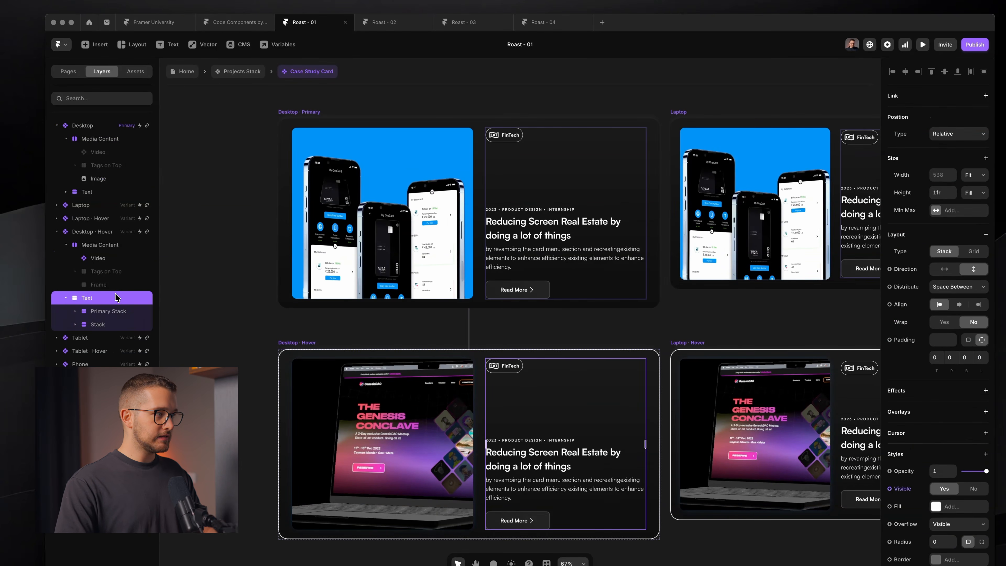
pyautogui.click(115, 287)
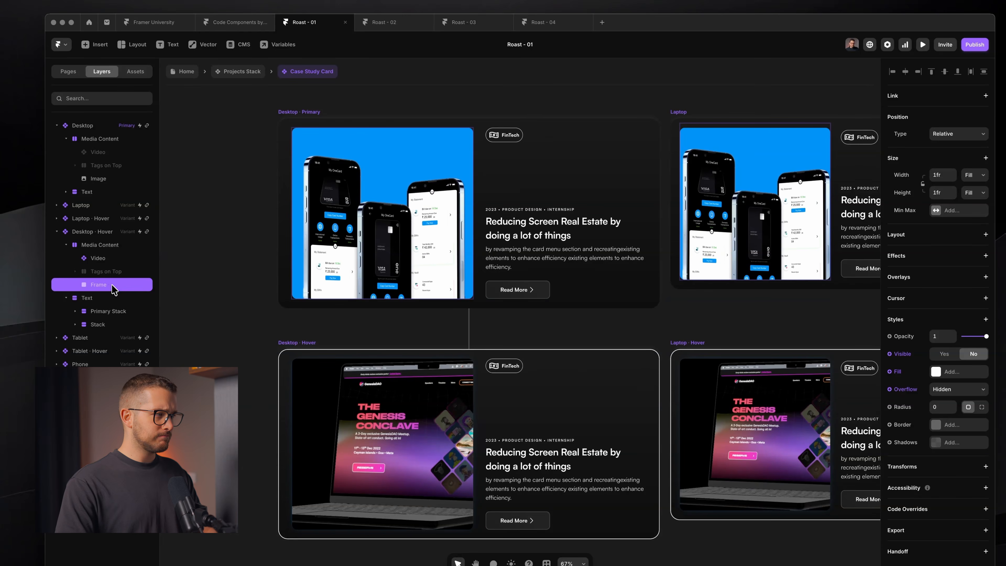
pyautogui.click(104, 316)
pyautogui.keyDown('super'); pyautogui.click(415, 438); pyautogui.keyUp('super')
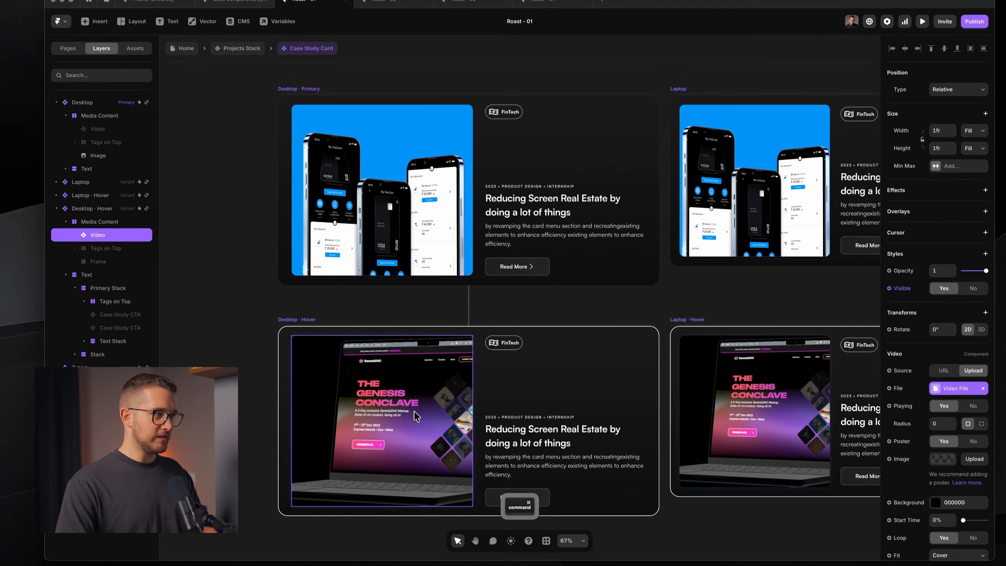
pyautogui.keyDown('super'); pyautogui.click(354, 234); pyautogui.keyUp('super')
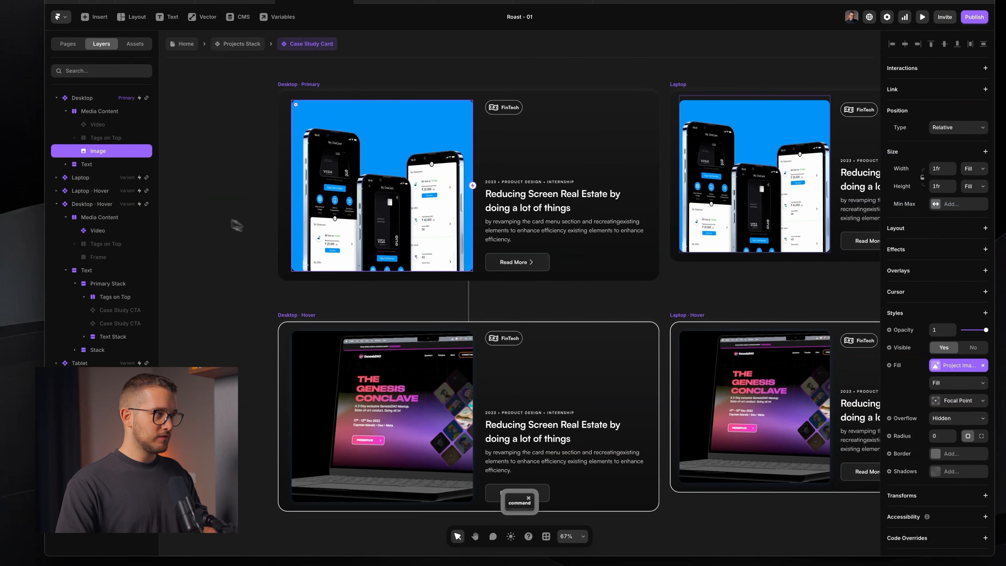
pyautogui.keyDown('super'); pyautogui.click(326, 408); pyautogui.keyUp('super')
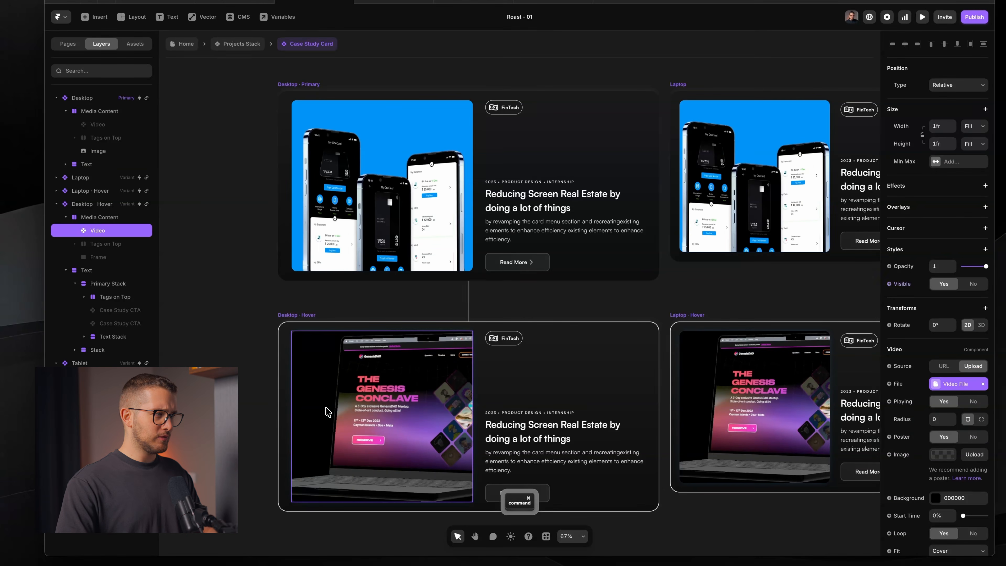
pyautogui.click(105, 260)
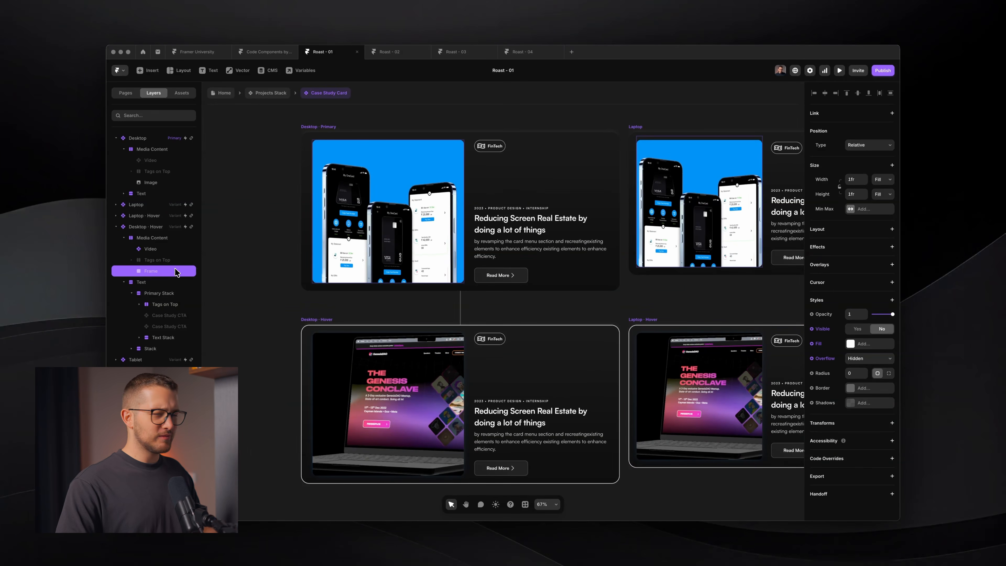
# - Reset the Frame's Fill override back to Project Image and reset its Overflow override
pyautogui.click(820, 344)
pyautogui.click(837, 415)
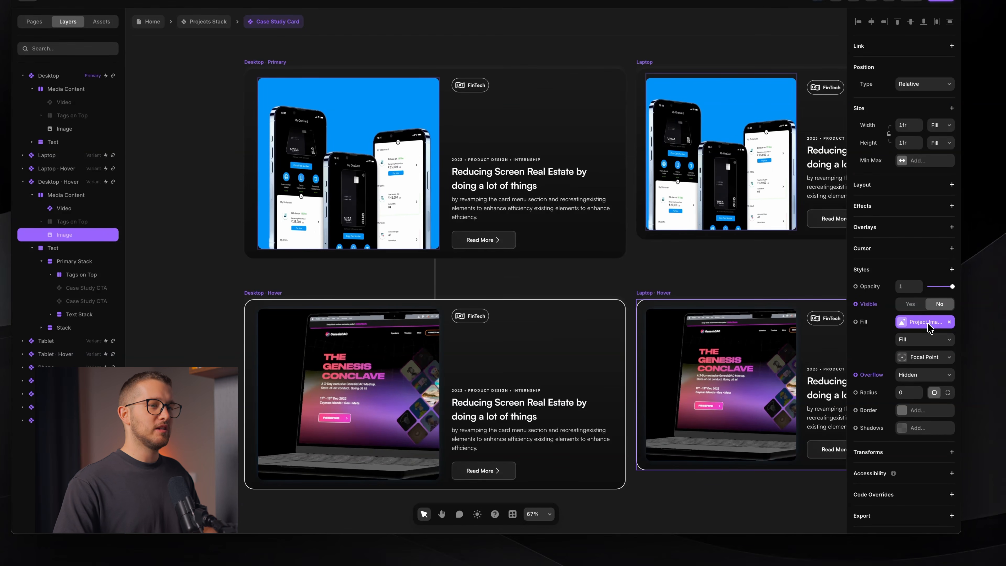
pyautogui.click(877, 376)
pyautogui.click(892, 444)
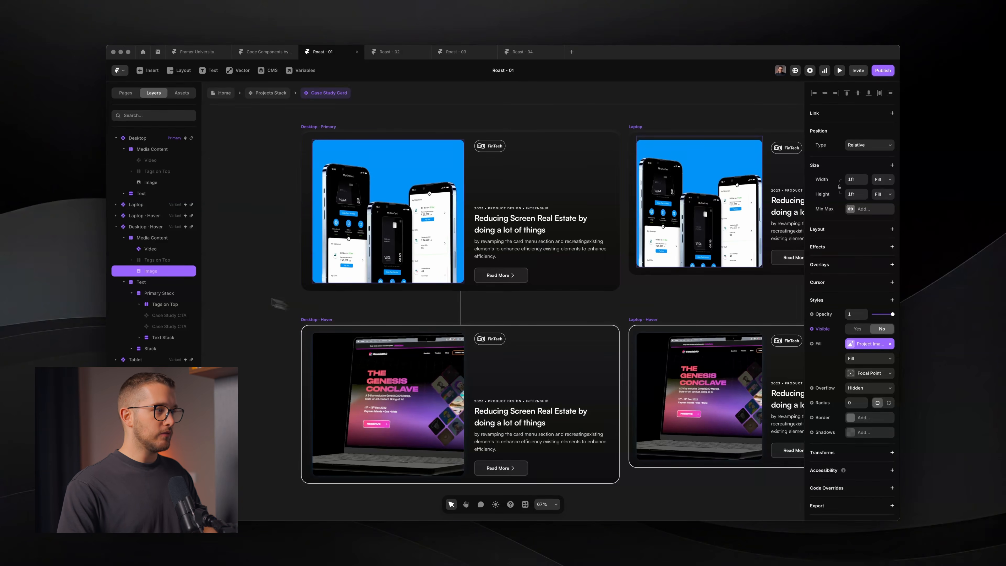
pyautogui.keyDown('super'); pyautogui.click(347, 361); pyautogui.keyUp('super')
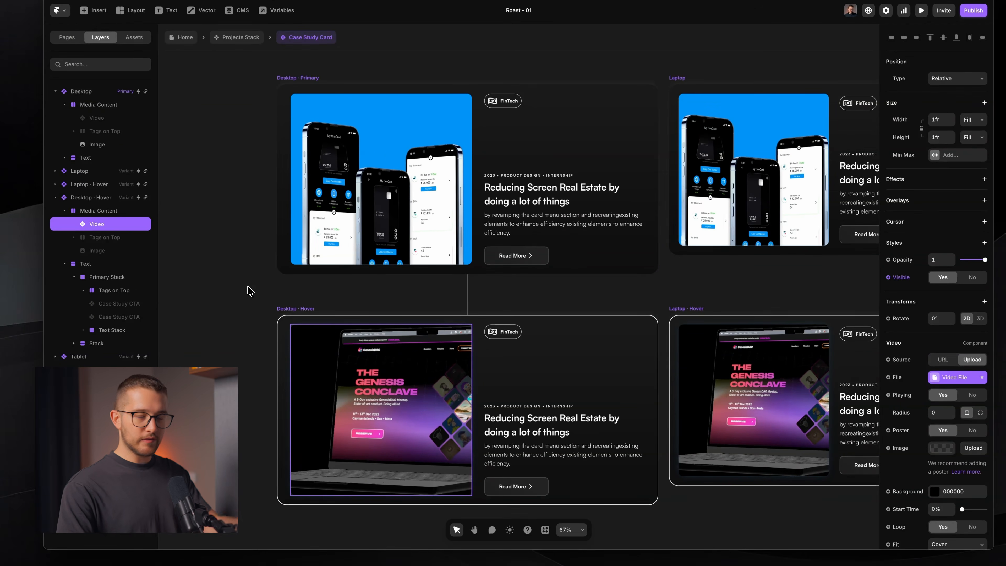
# - Toggle the Desktop · Hover Video's Poster off and back on, then reset its Poster override
pyautogui.scroll(-2, 353, 322)
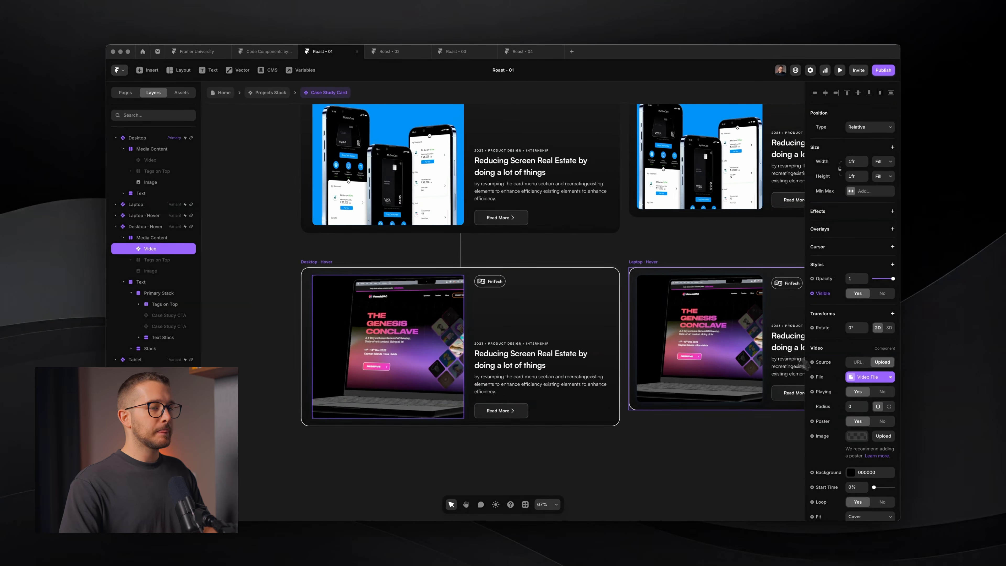
pyautogui.scroll(-3, 920, 381)
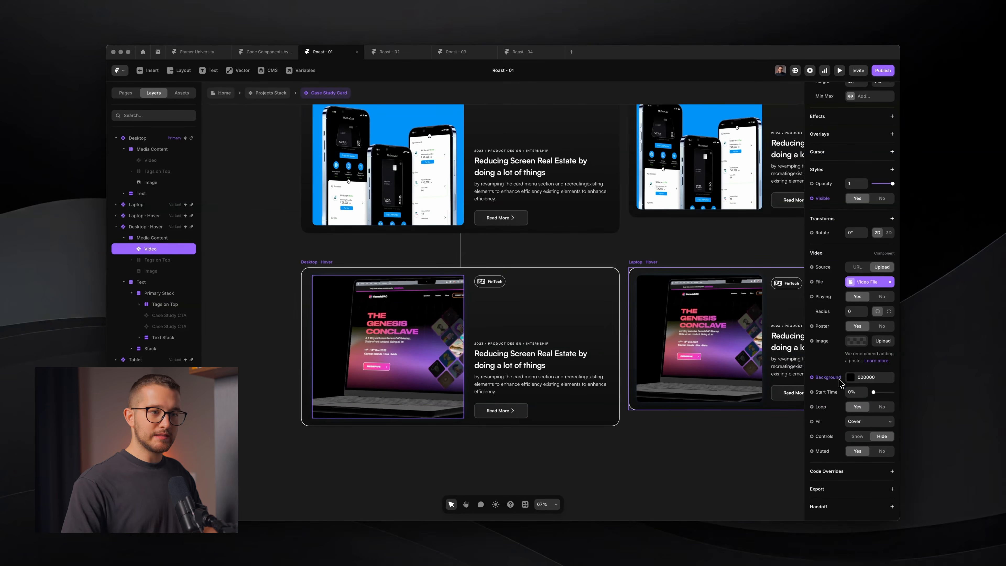
pyautogui.click(857, 341)
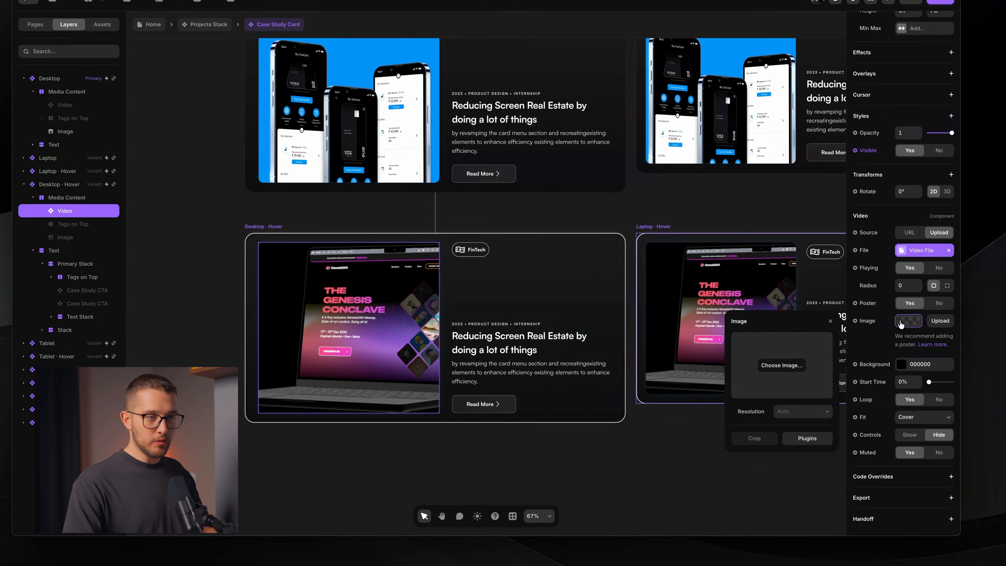
pyautogui.click(901, 324)
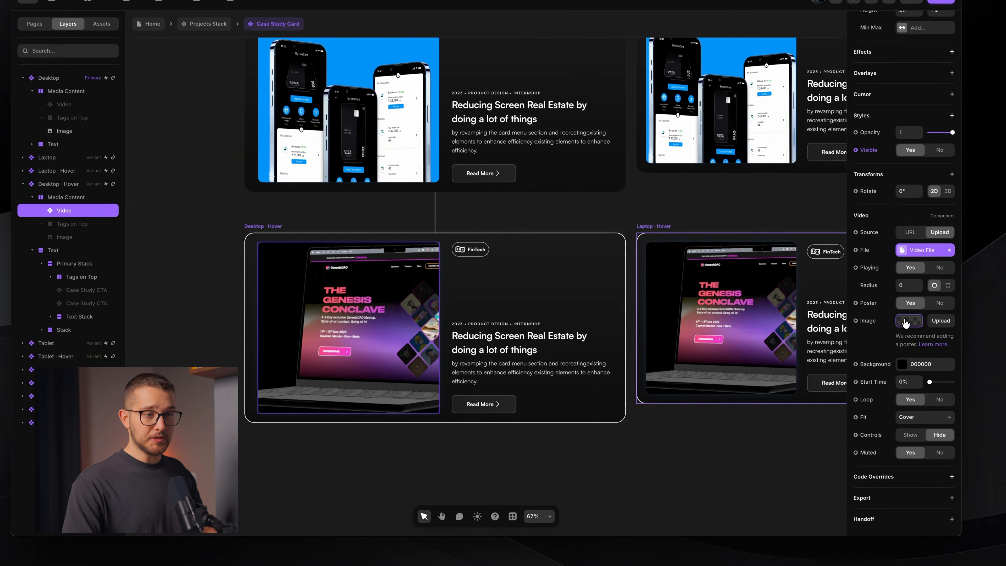
pyautogui.click(903, 324)
pyautogui.click(936, 306)
pyautogui.click(912, 346)
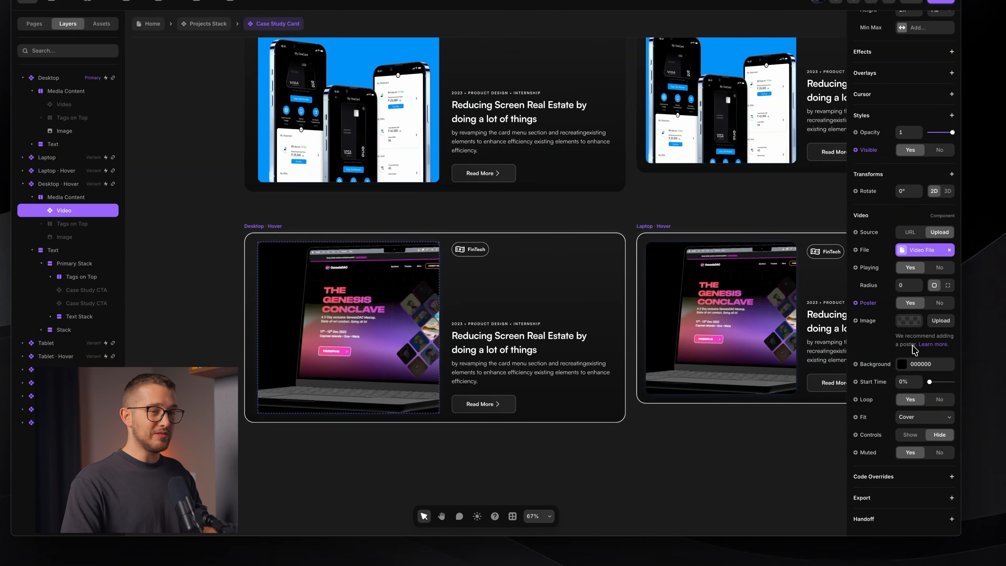
pyautogui.click(870, 309)
pyautogui.click(894, 394)
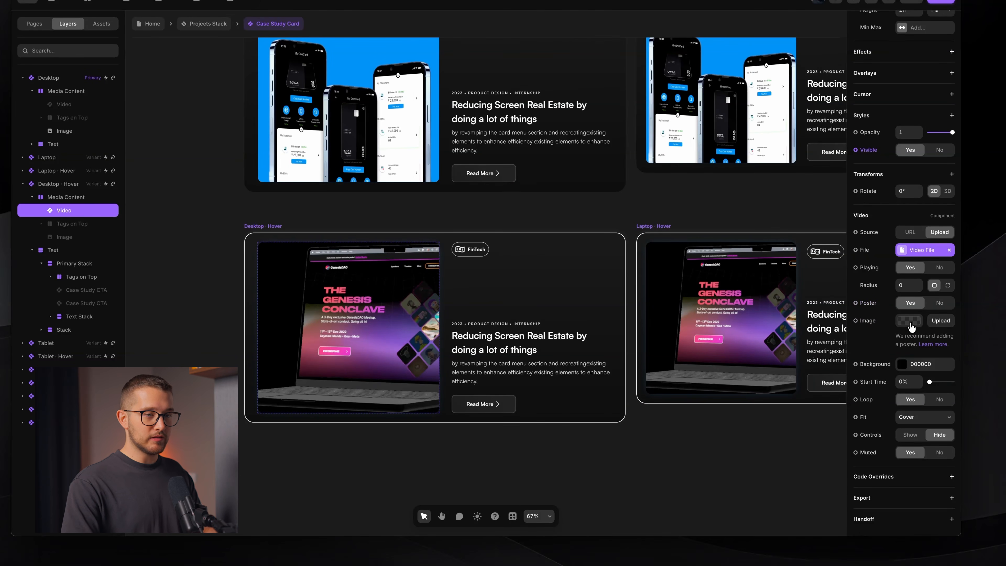
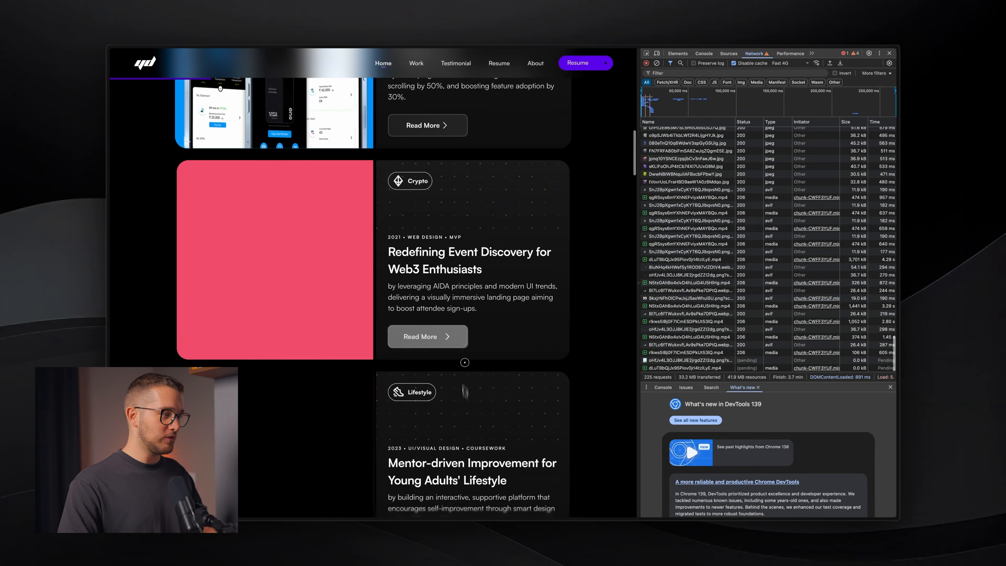
# - Inspect the FinTech card's blue media block in Chrome DevTools
pyautogui.scroll(3, 493, 198)
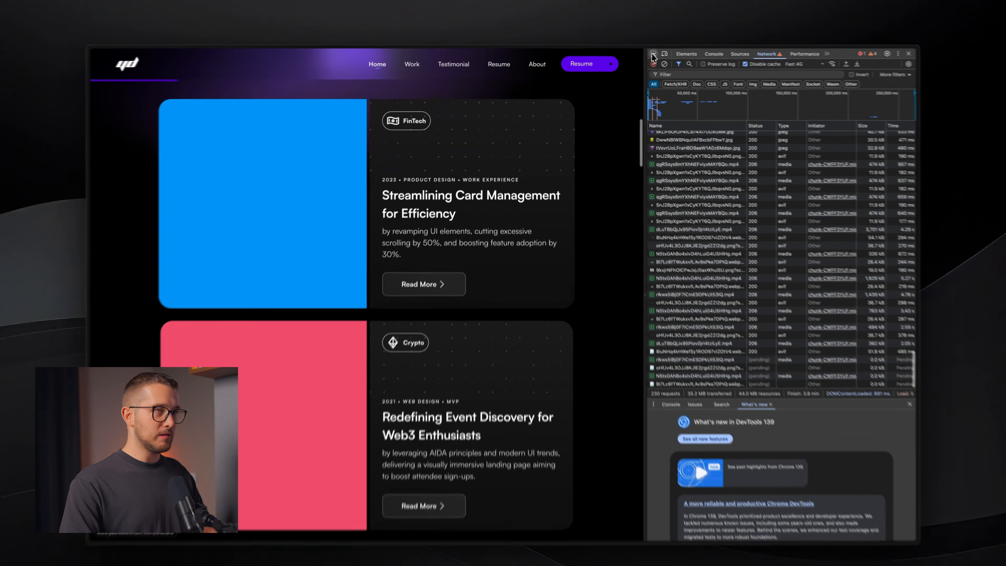
pyautogui.click(647, 53)
pyautogui.click(345, 221)
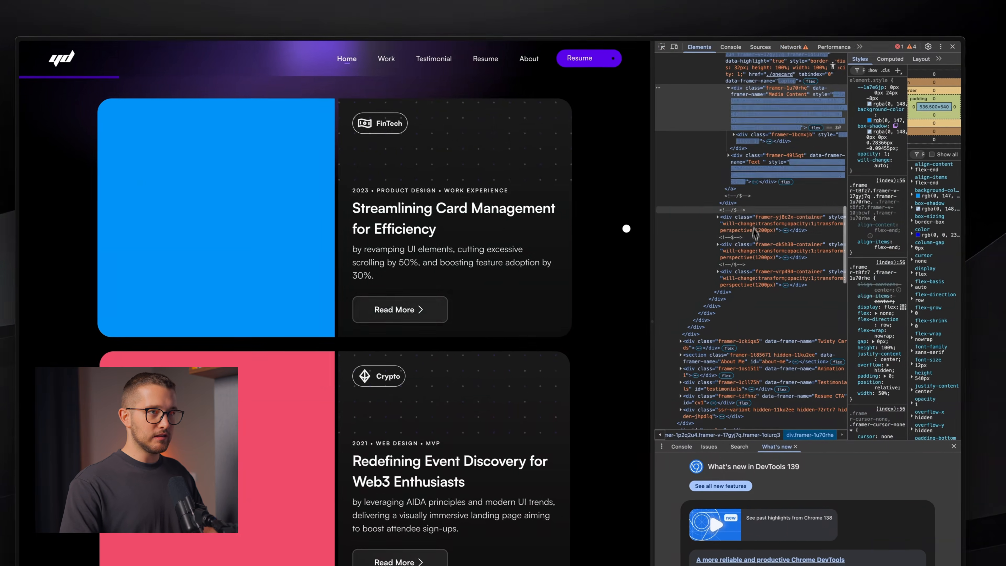
pyautogui.scroll(4, 755, 233)
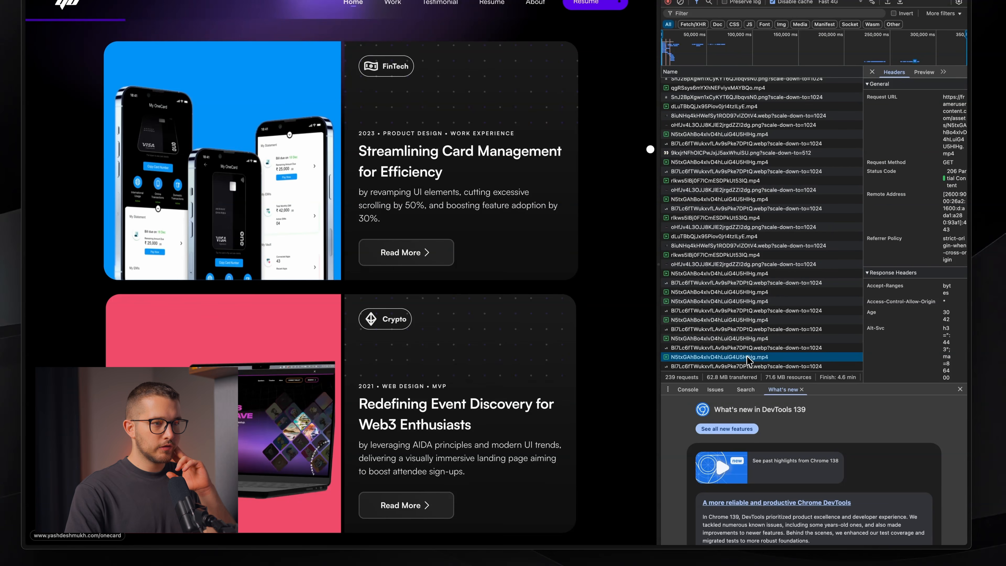
# - Open the card's mp4 hover video request in its own tab and check its download option
pyautogui.rightClick(750, 358)
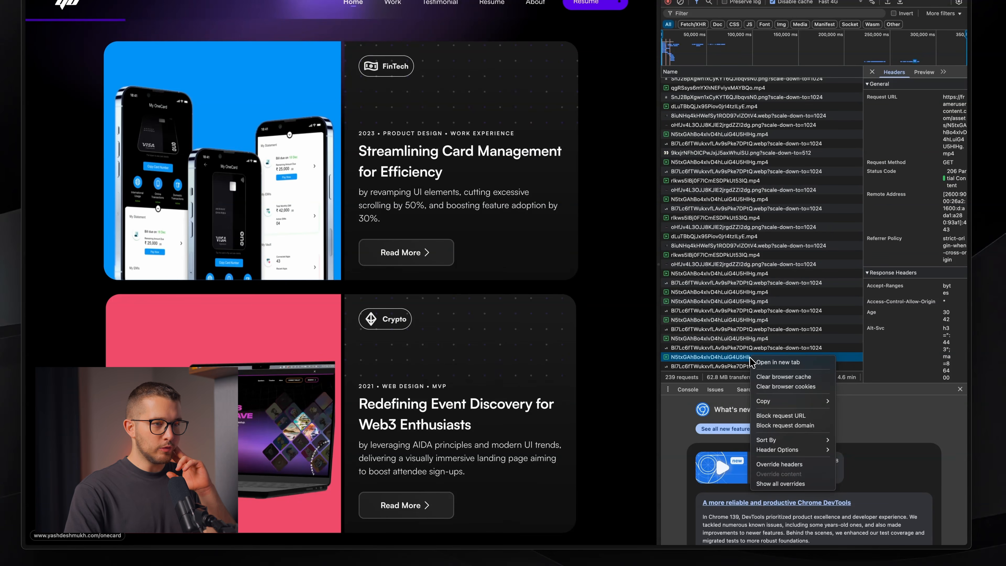
pyautogui.click(767, 363)
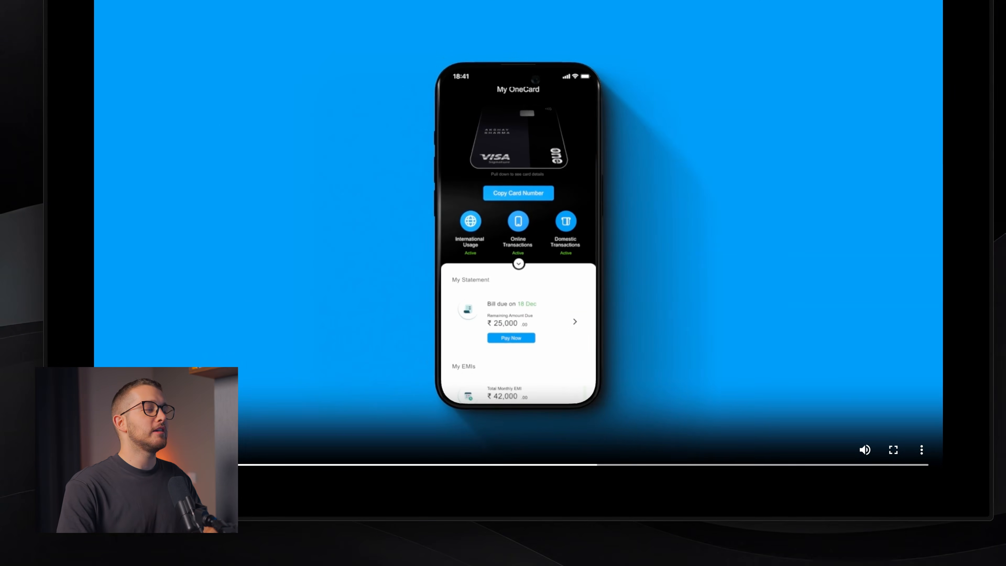
pyautogui.click(896, 445)
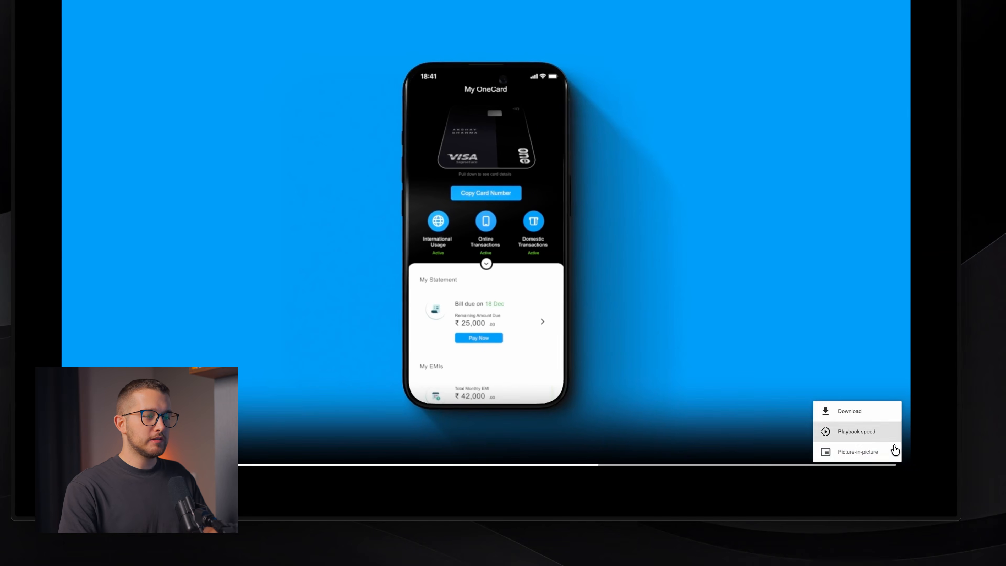
pyautogui.click(861, 414)
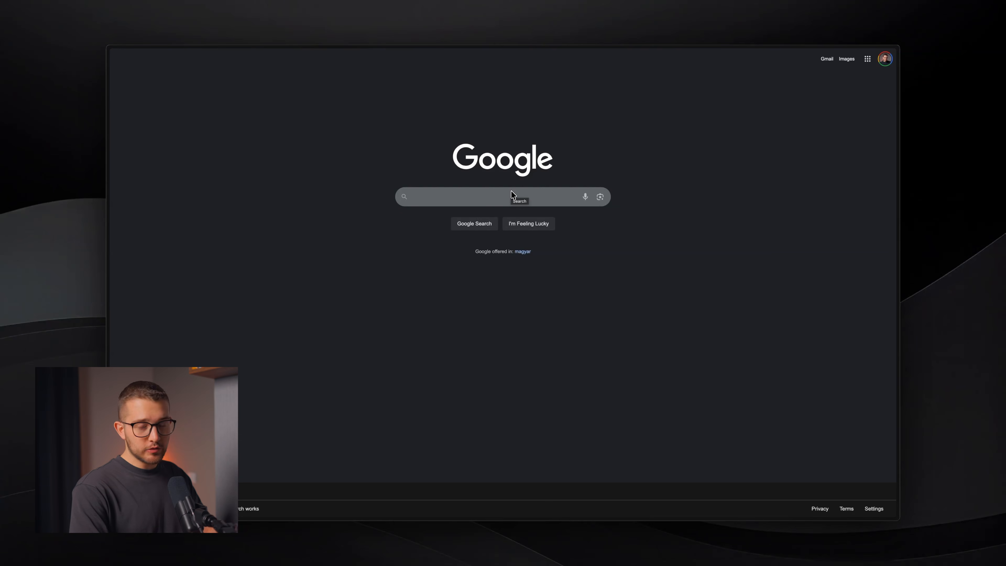
# - Search Google for 'extract frame' and open the Video Frame Extractor result
pyautogui.click(513, 195)
pyautogui.write('extraft')
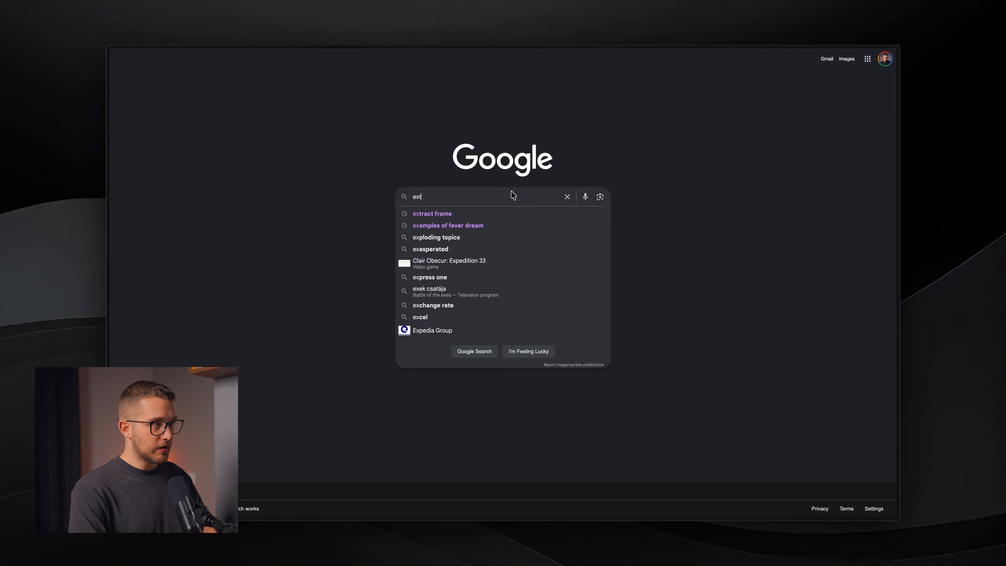
pyautogui.press('BackSpace')
pyautogui.press('BackSpace')
pyautogui.write('ct frame')
pyautogui.press('Return')
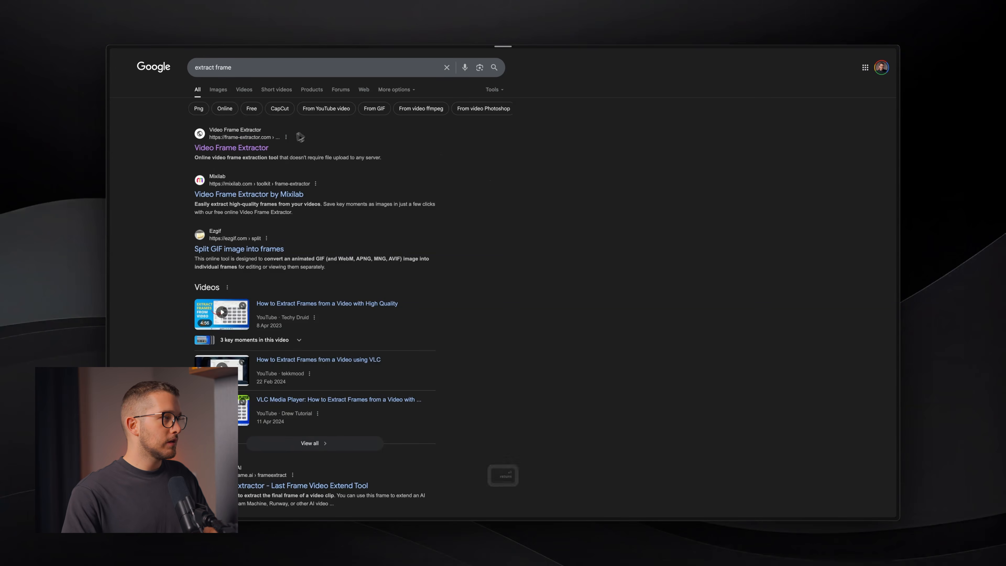
pyautogui.click(240, 155)
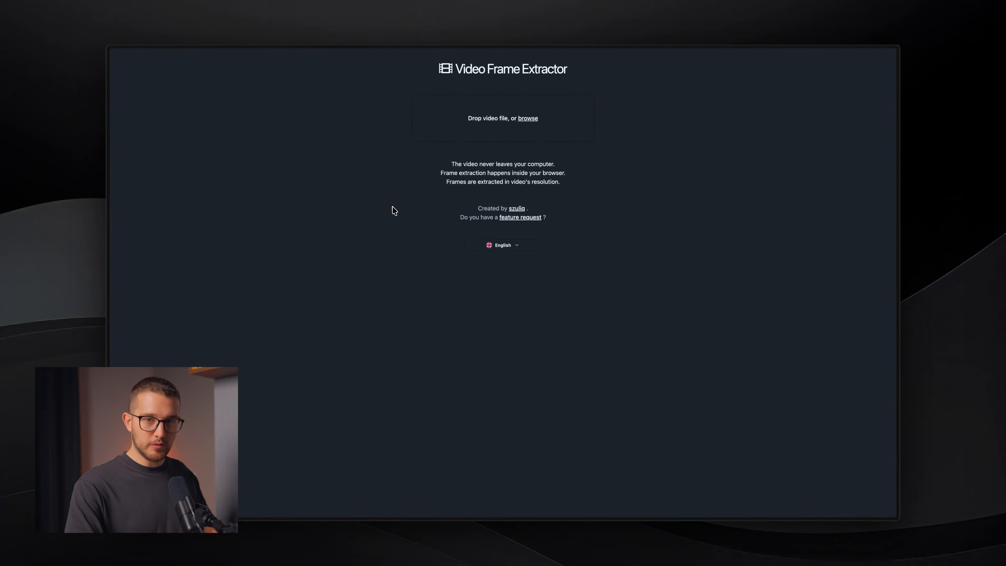
# - Load the phone video and extract a single frame at 00:00:00.041 (1 frame, 0 ms distance)
pyautogui.moveTo(384, 212); pyautogui.dragTo(491, 115)
pyautogui.click(334, 183)
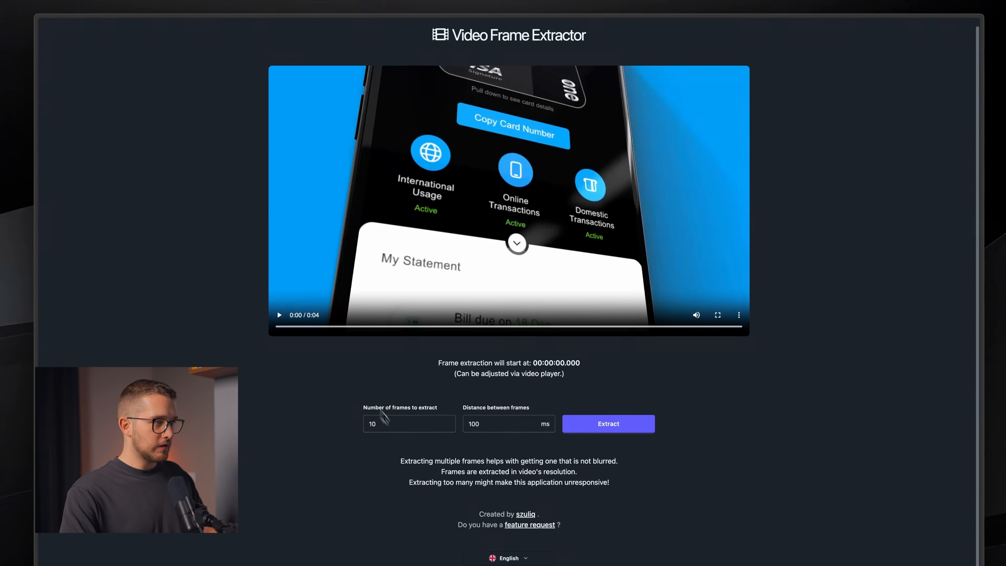
pyautogui.click(395, 433)
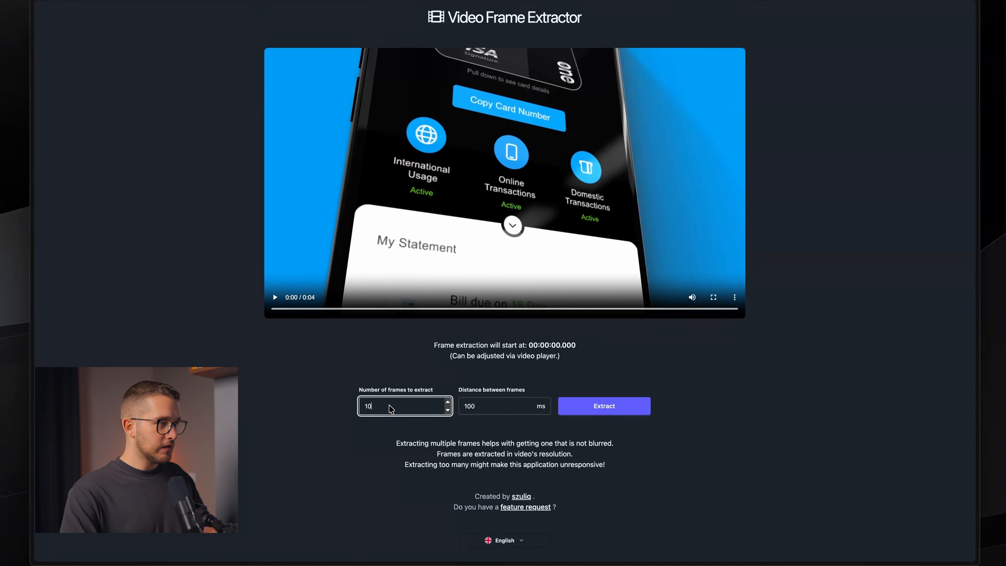
pyautogui.scroll(1, 380, 427)
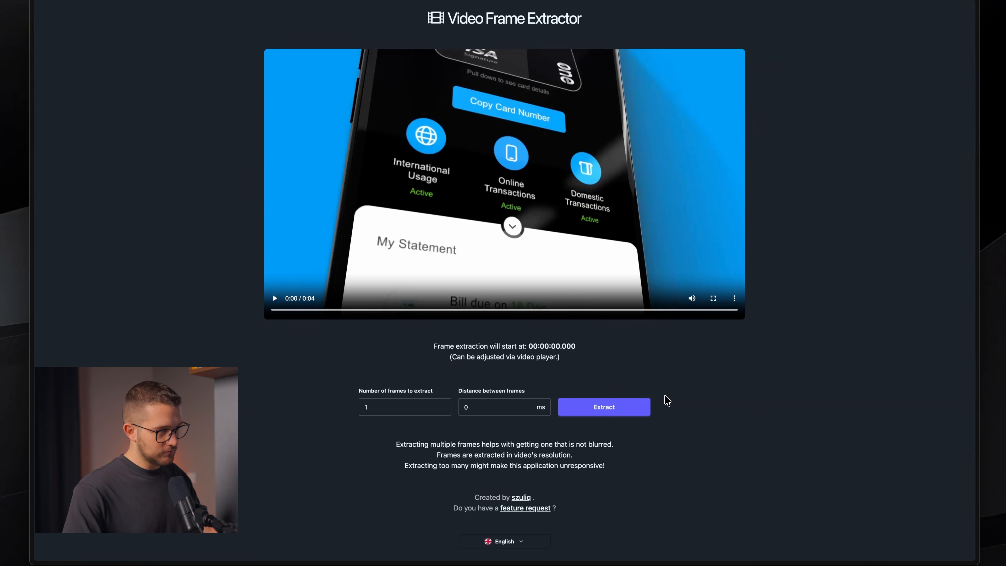
pyautogui.scroll(-5, 624, 416)
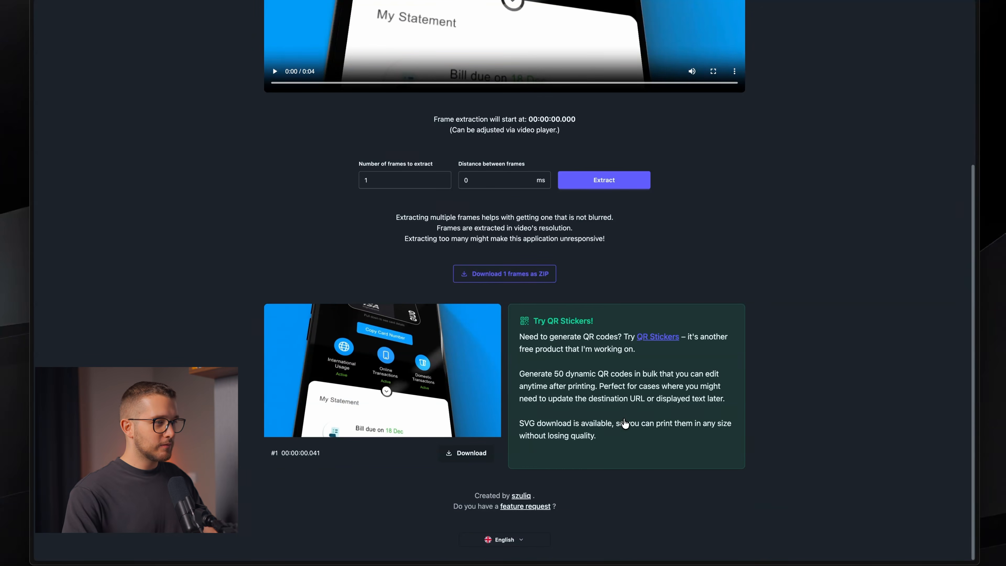
# - Copy the extracted frame image and go back to Framer
pyautogui.rightClick(356, 393)
pyautogui.click(394, 421)
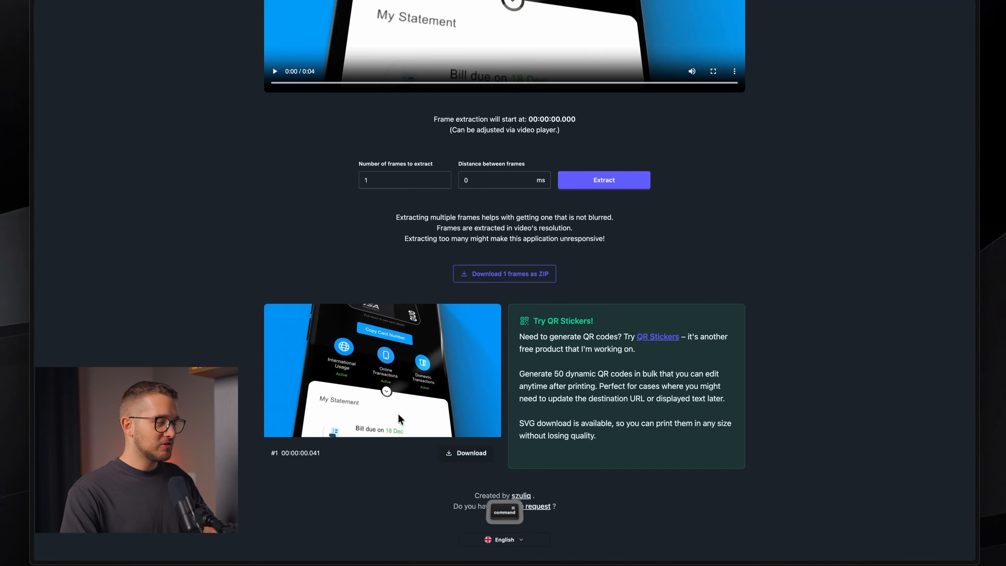
pyautogui.press('super+Tab')
pyautogui.press('super+Tab')
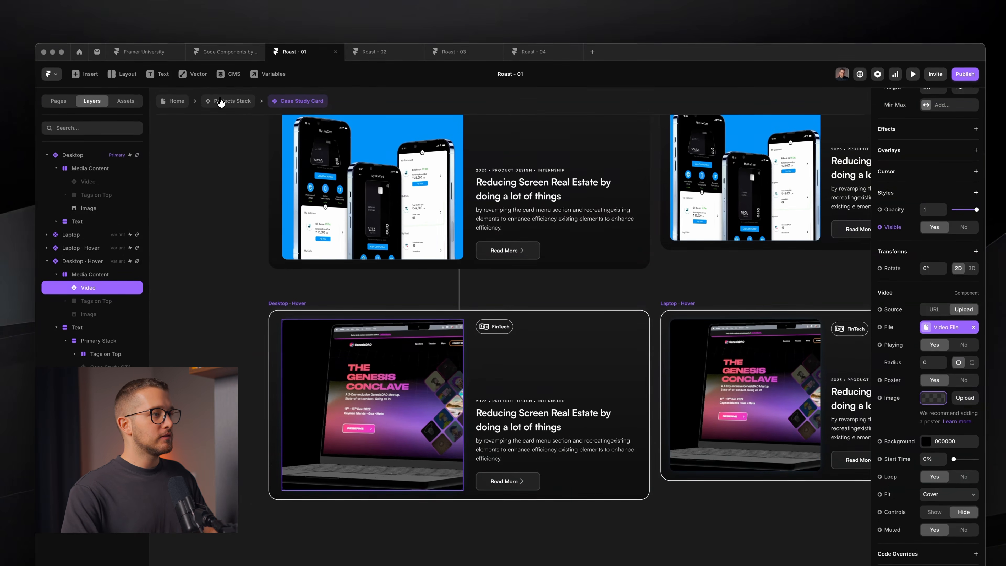
# - In the Case Study Card, turn the Video layer's poster image into a variable named Poster
pyautogui.click(221, 101)
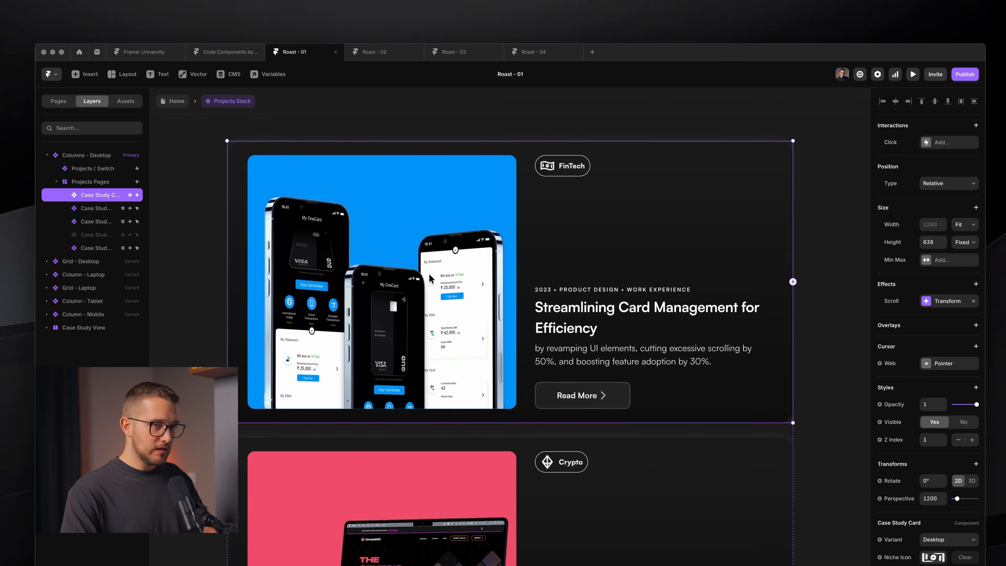
pyautogui.scroll(-5, 918, 404)
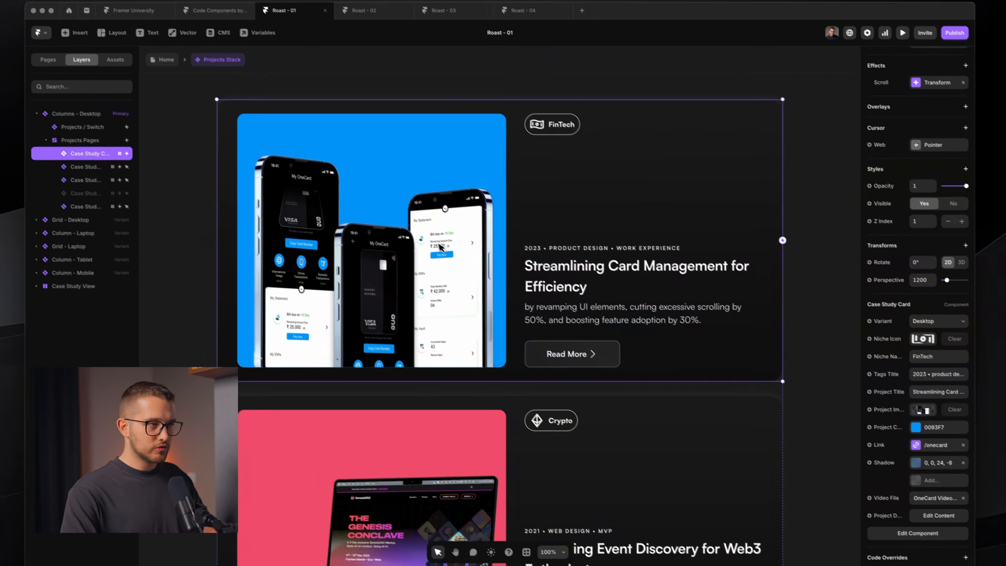
pyautogui.doubleClick(438, 243)
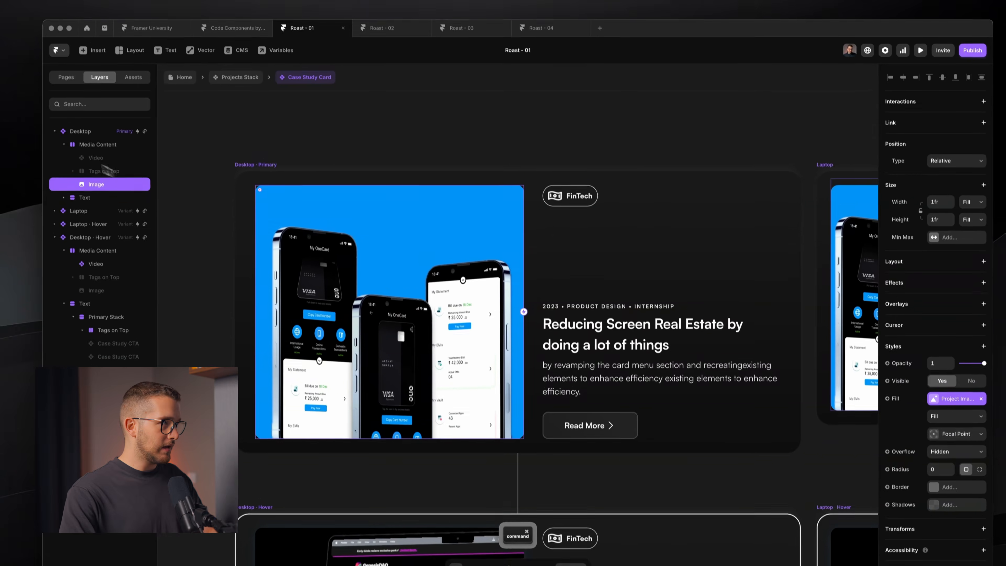
pyautogui.click(96, 156)
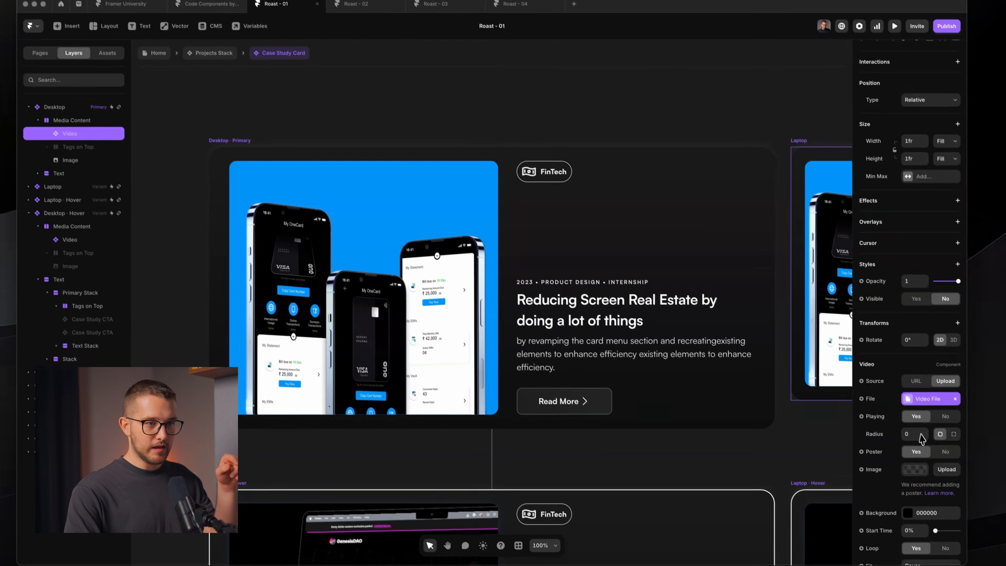
pyautogui.scroll(-3, 923, 396)
pyautogui.click(913, 393)
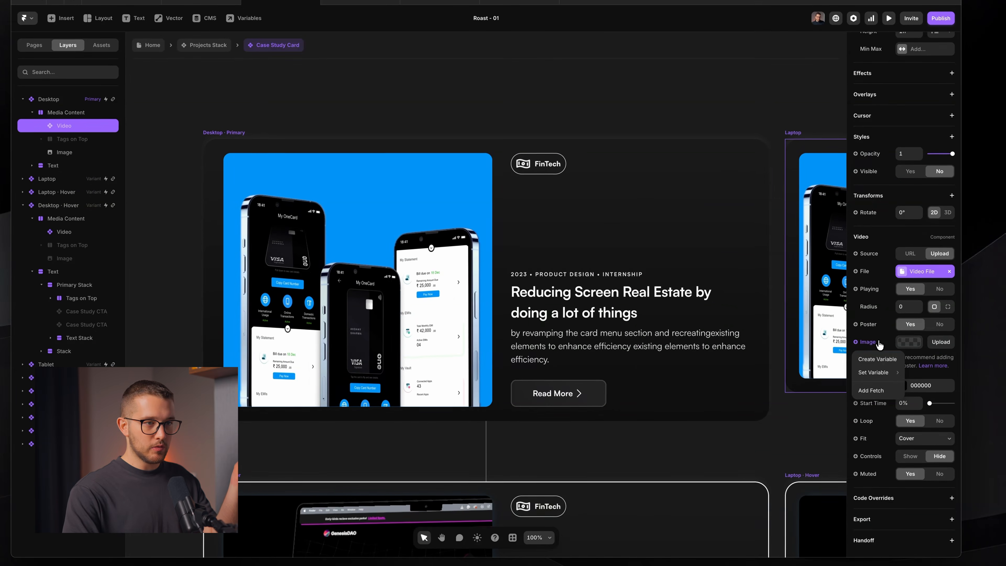
pyautogui.click(882, 362)
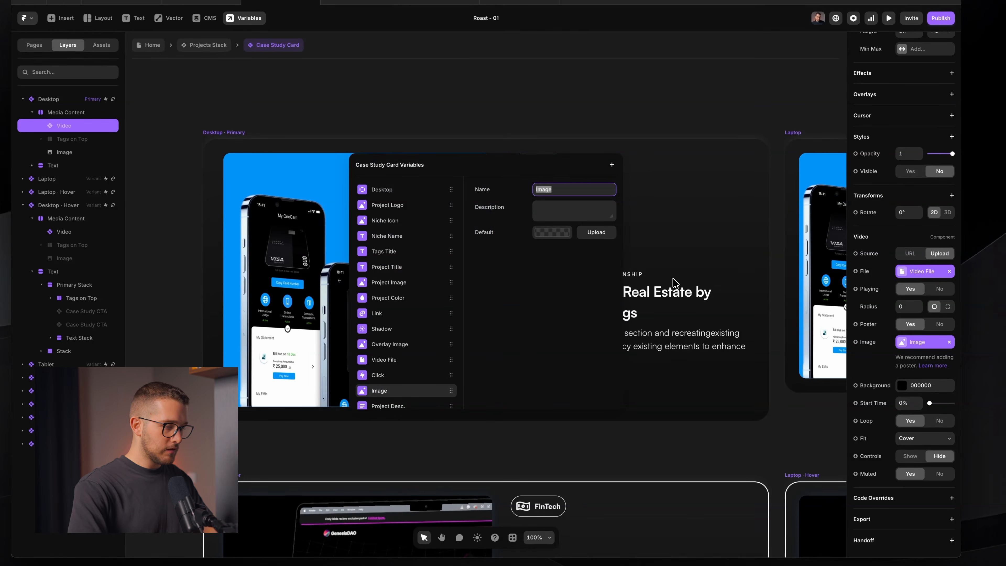
pyautogui.press('Return')
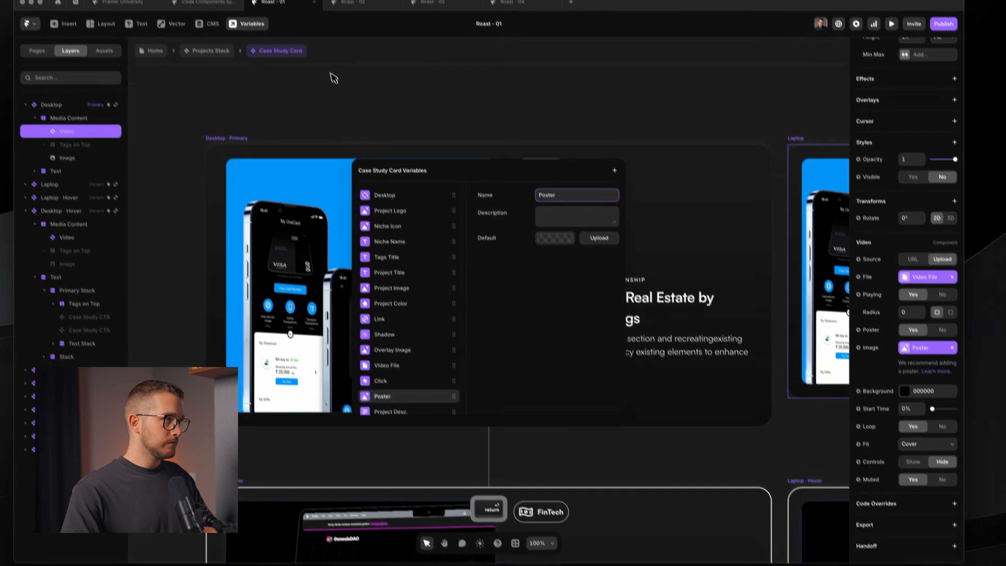
# - Paste the extracted frame into the FinTech card's Poster property and publish the site
pyautogui.click(186, 45)
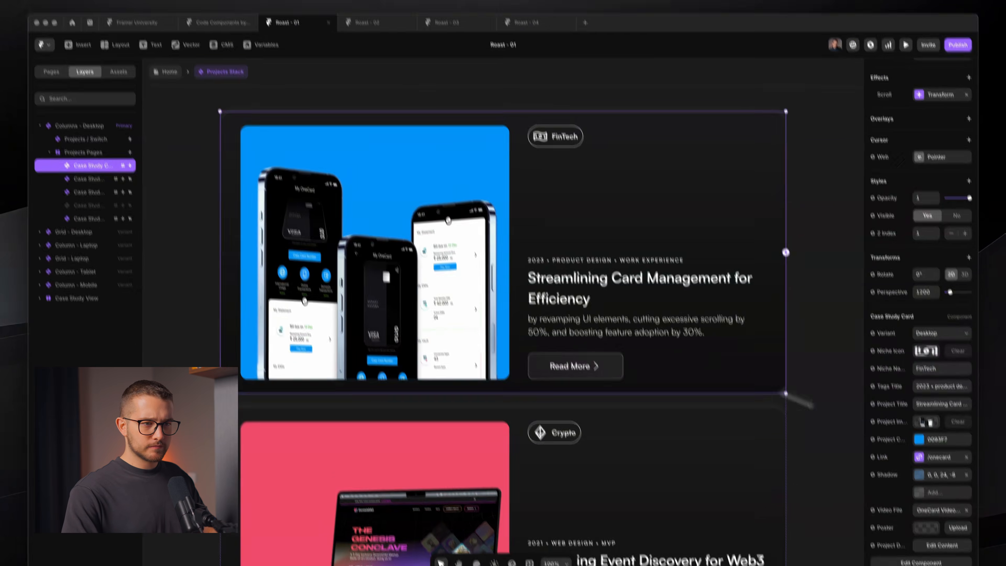
pyautogui.scroll(-1, 934, 507)
pyautogui.click(909, 458)
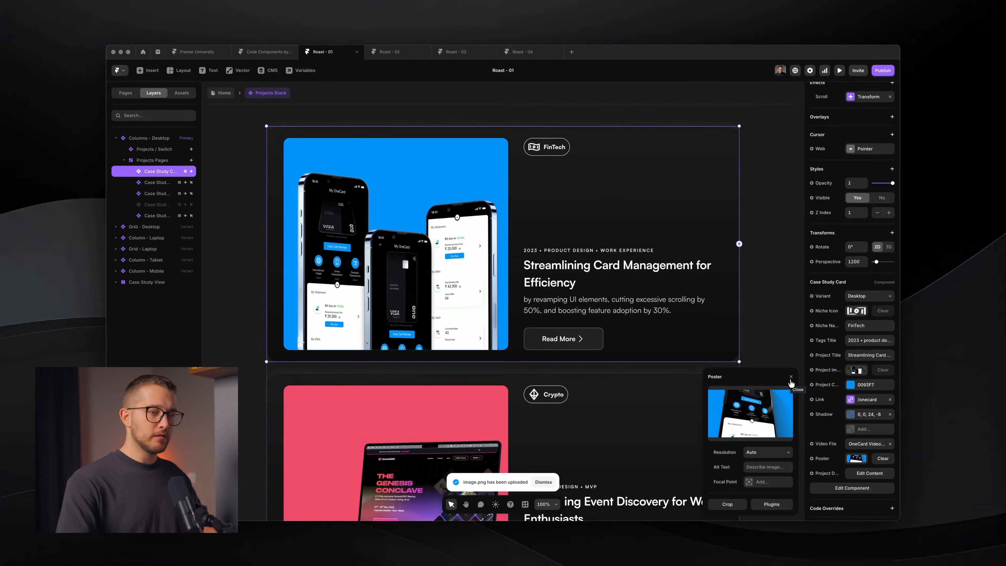
pyautogui.click(791, 378)
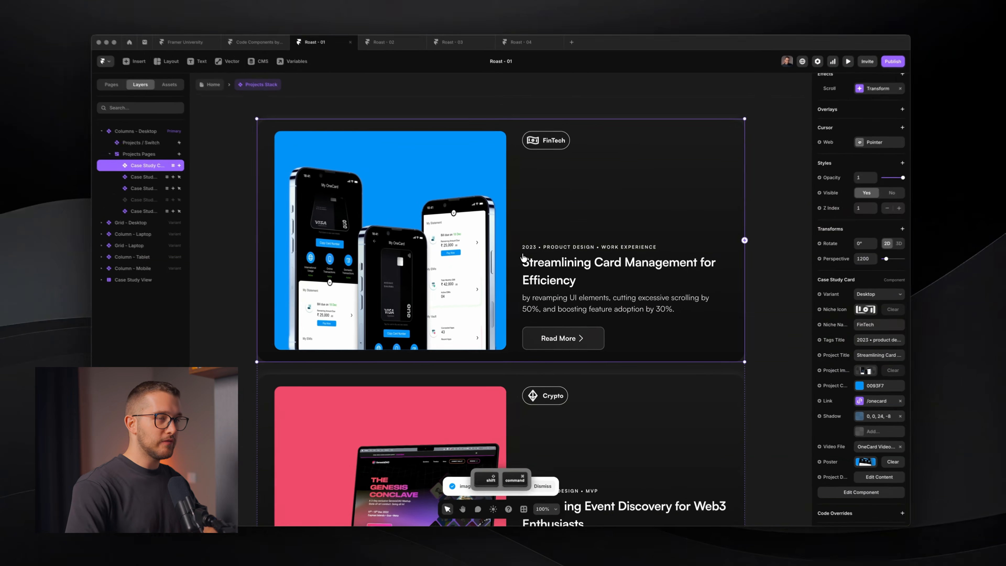
pyautogui.press('shift+super+p')
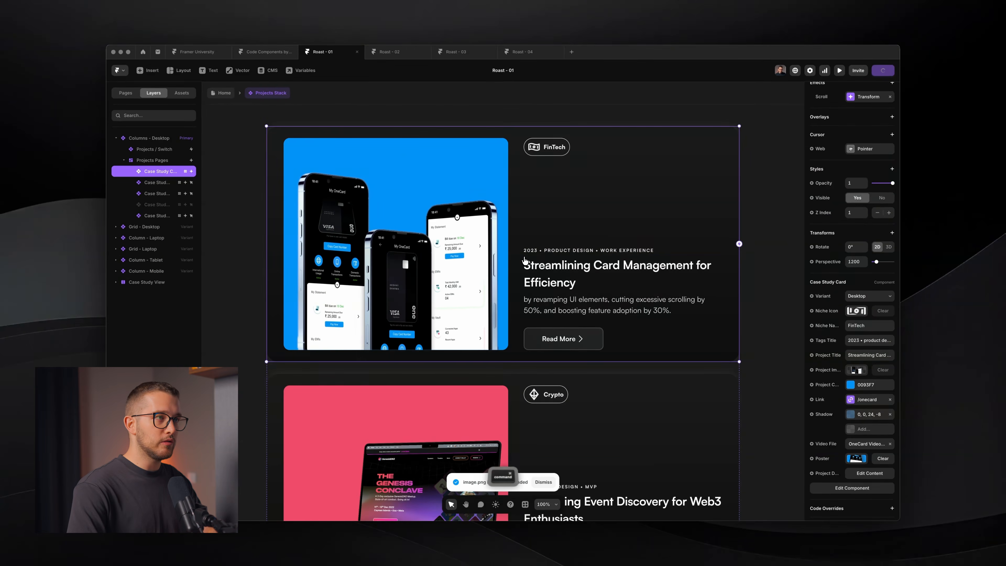
# - Open the published portfolio and hover the FinTech and Crypto cards to play their videos
pyautogui.press('shift+super+o')
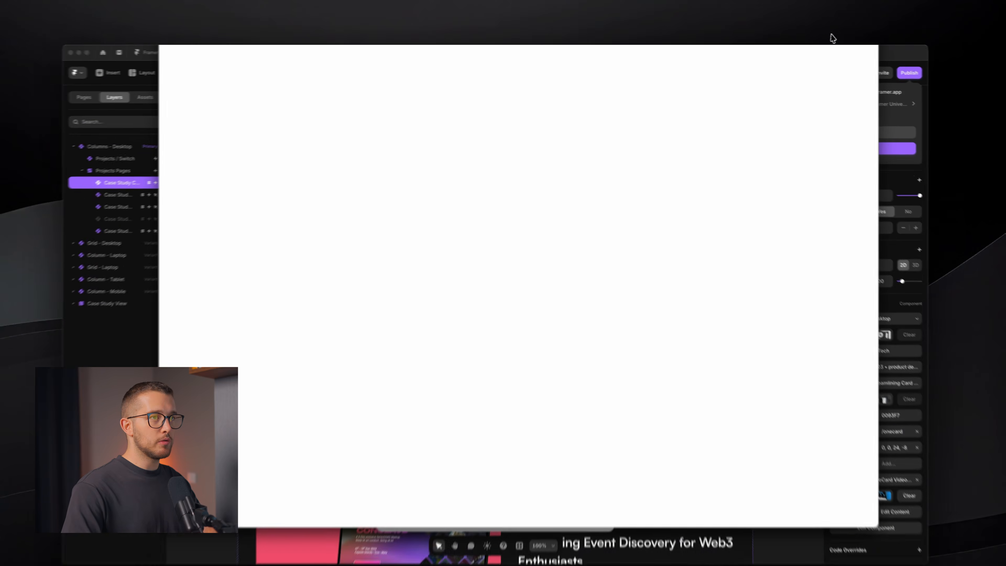
pyautogui.click(809, 36)
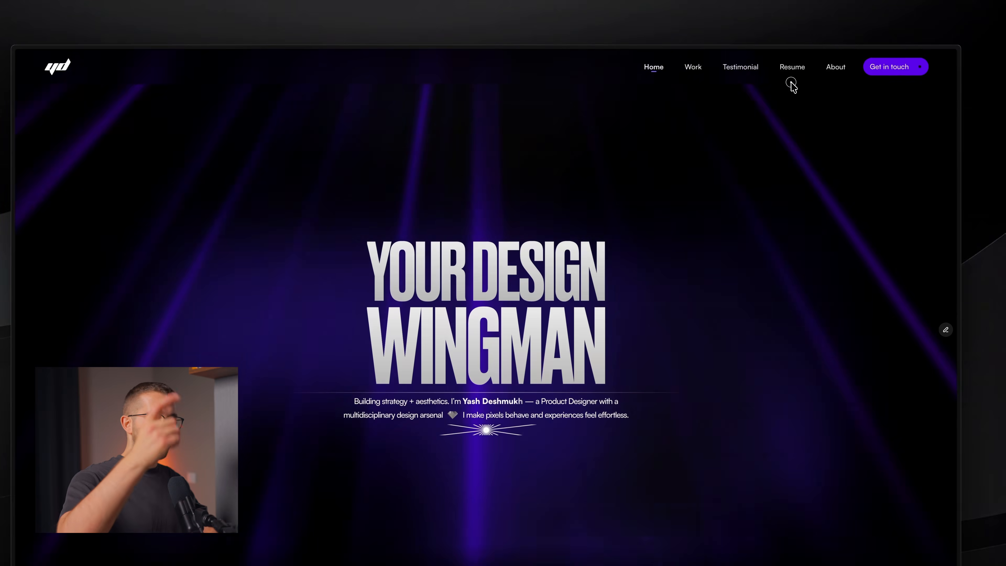
pyautogui.scroll(-10, 711, 227)
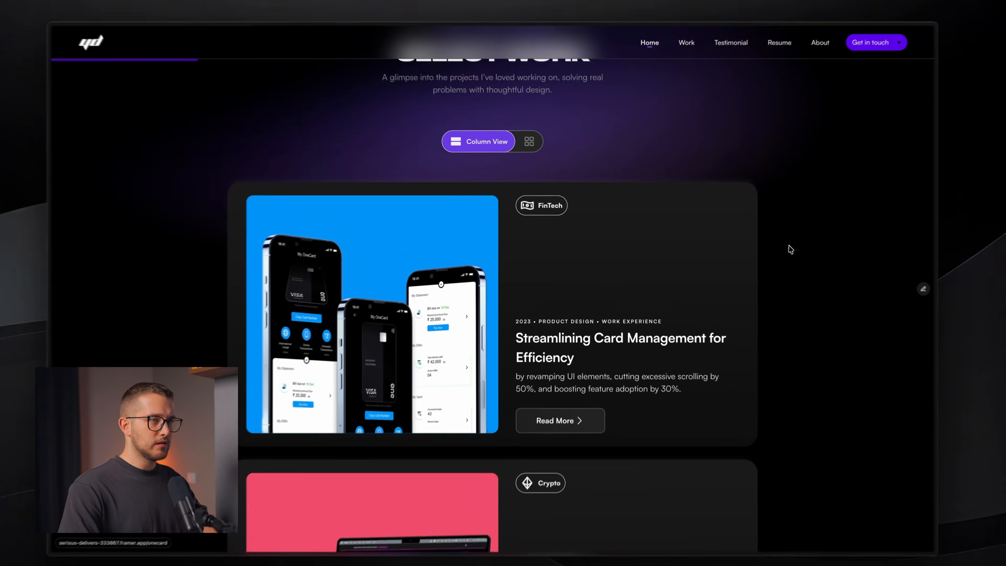
pyautogui.scroll(-2, 729, 252)
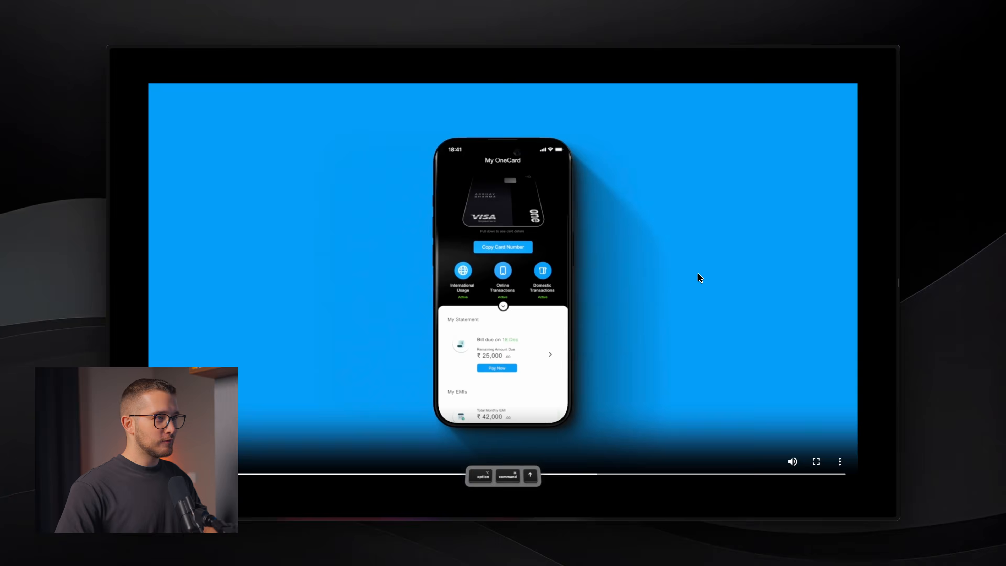
# - Glance at DevTools and the OneCard video tab, then scroll through the case study cards again
pyautogui.press('alt+super+i')
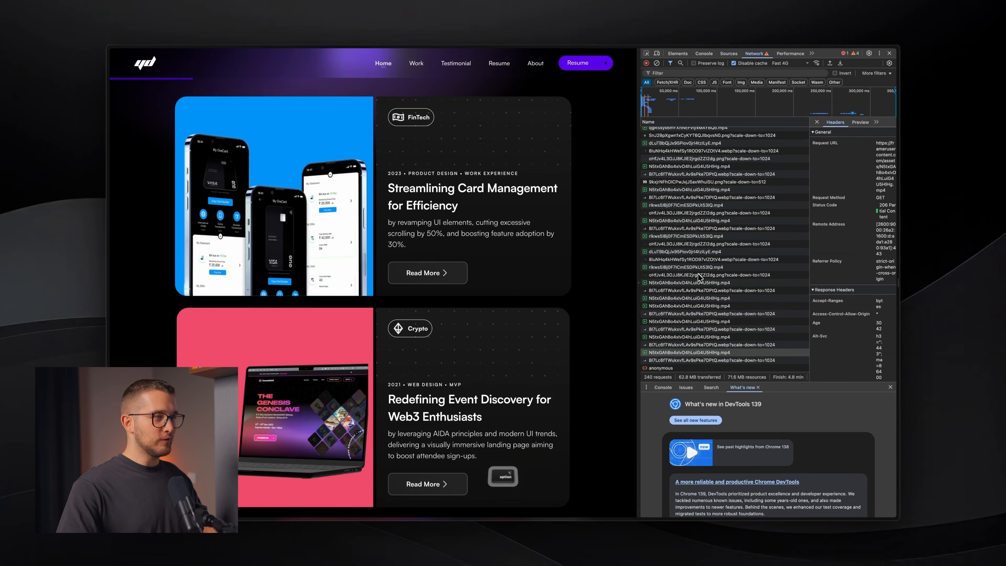
pyautogui.click(890, 53)
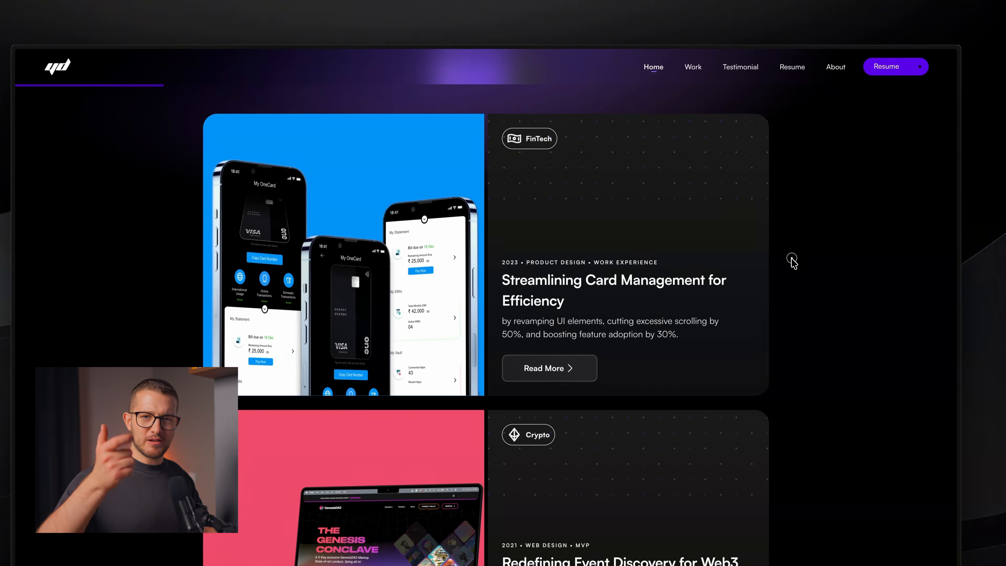
pyautogui.press('alt+super+Down')
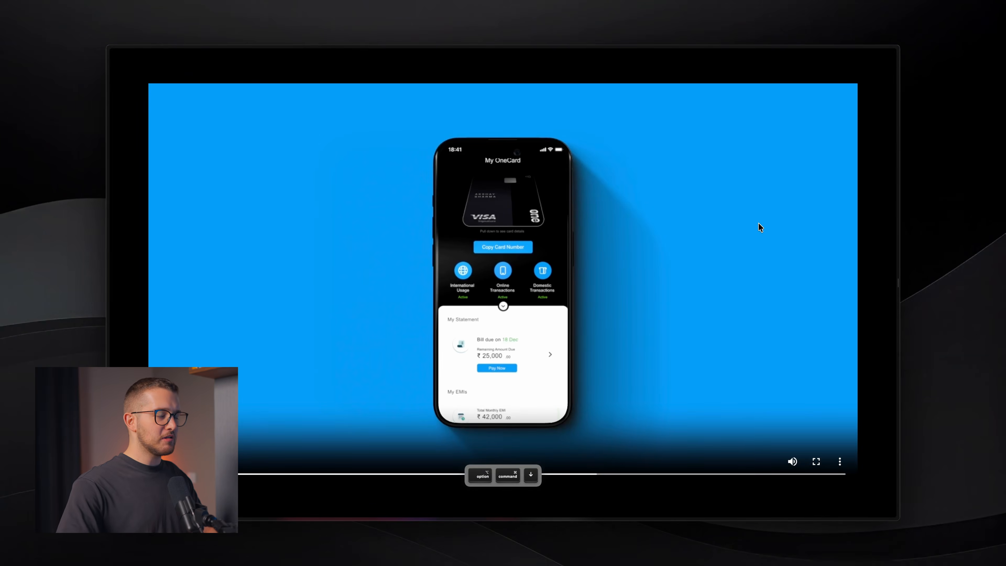
pyautogui.press('alt+super+Up')
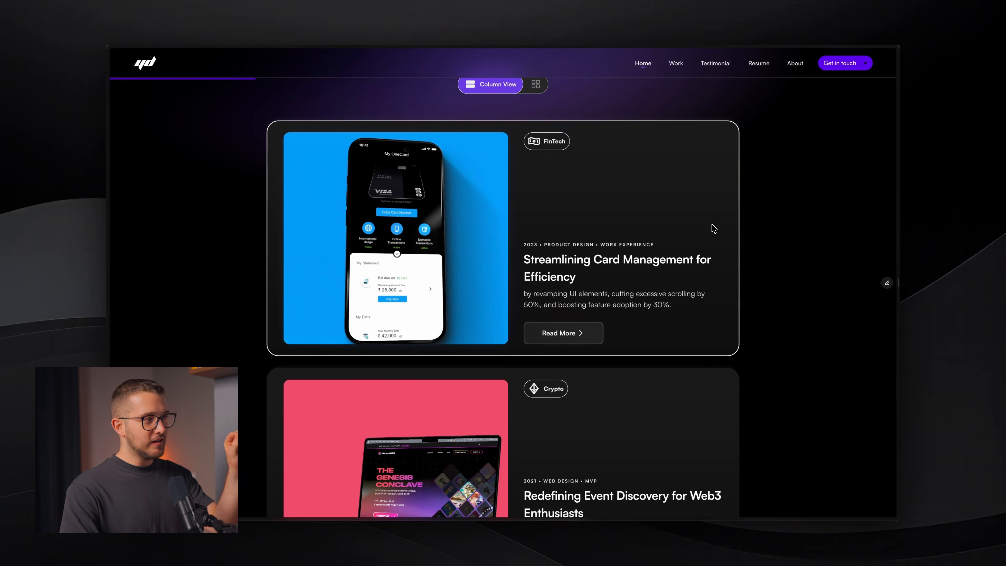
pyautogui.scroll(-4, 719, 238)
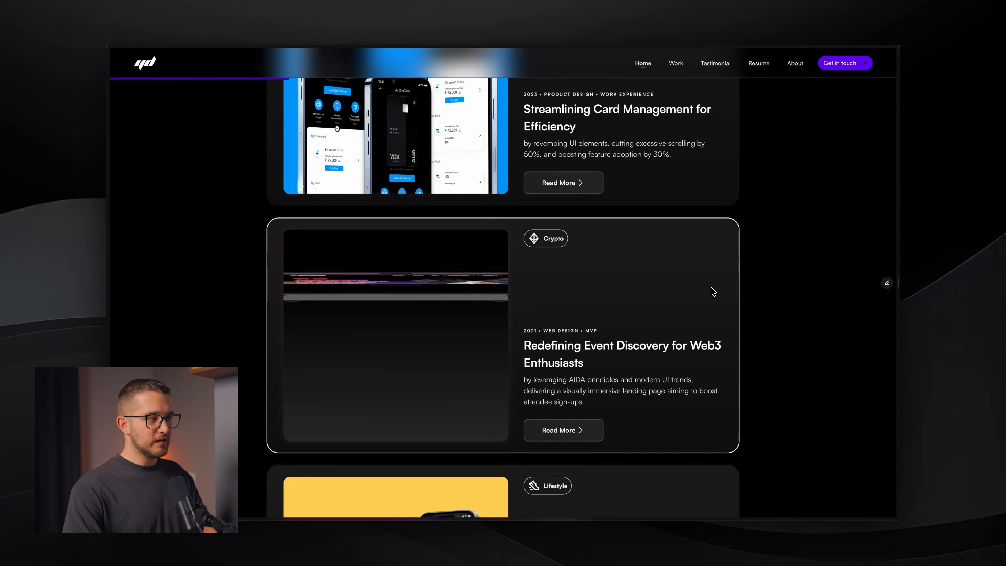
pyautogui.scroll(-3, 716, 289)
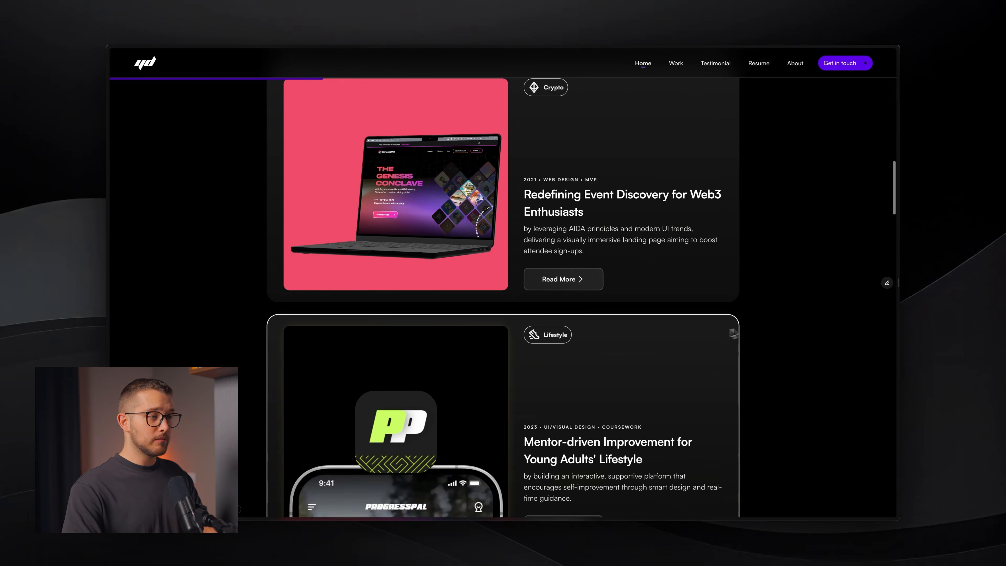
pyautogui.scroll(6, 753, 306)
# - Open DevTools' Network panel with cache disabled and Fast 4G throttling, and reload the site
pyautogui.rightClick(792, 320)
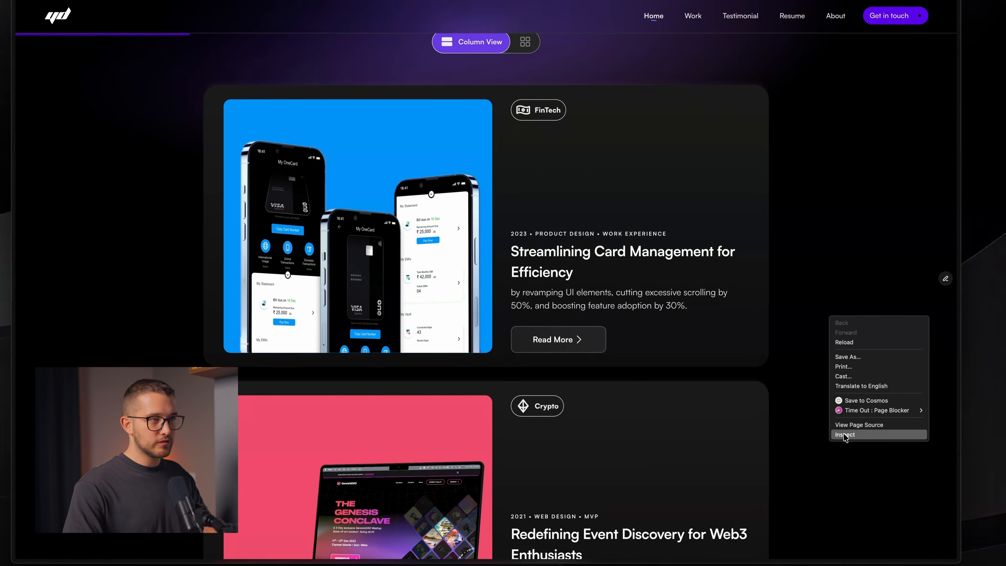
pyautogui.click(845, 435)
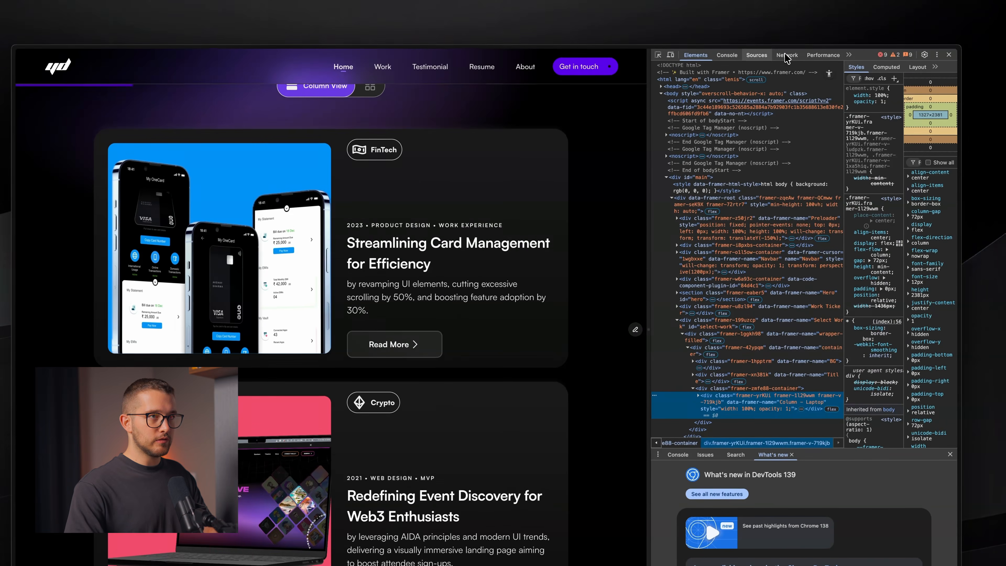
pyautogui.click(787, 56)
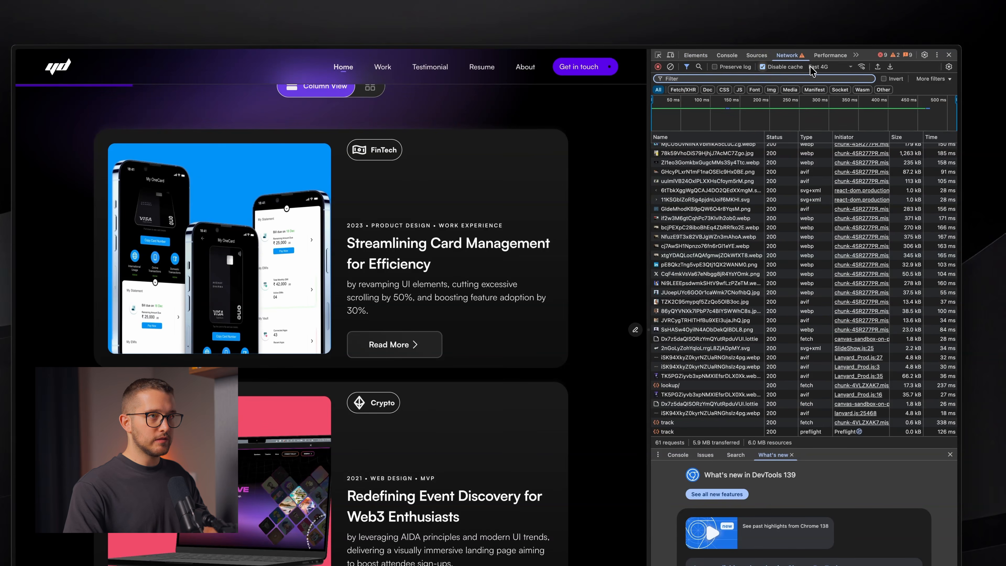
pyautogui.press('super+r')
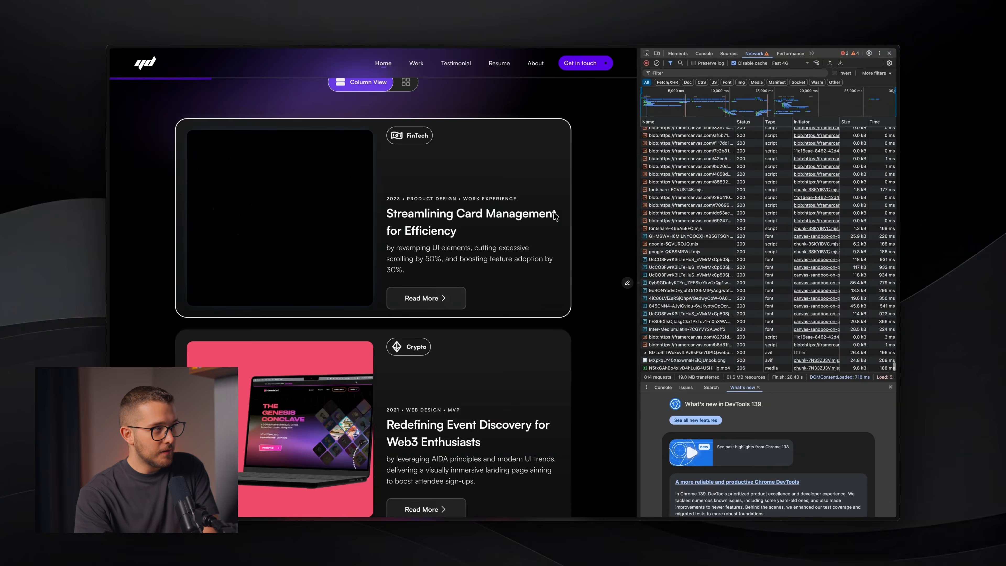
# - Watch the card videos load while scrolling, reload once more under throttling, and return to Framer
pyautogui.scroll(-3, 582, 216)
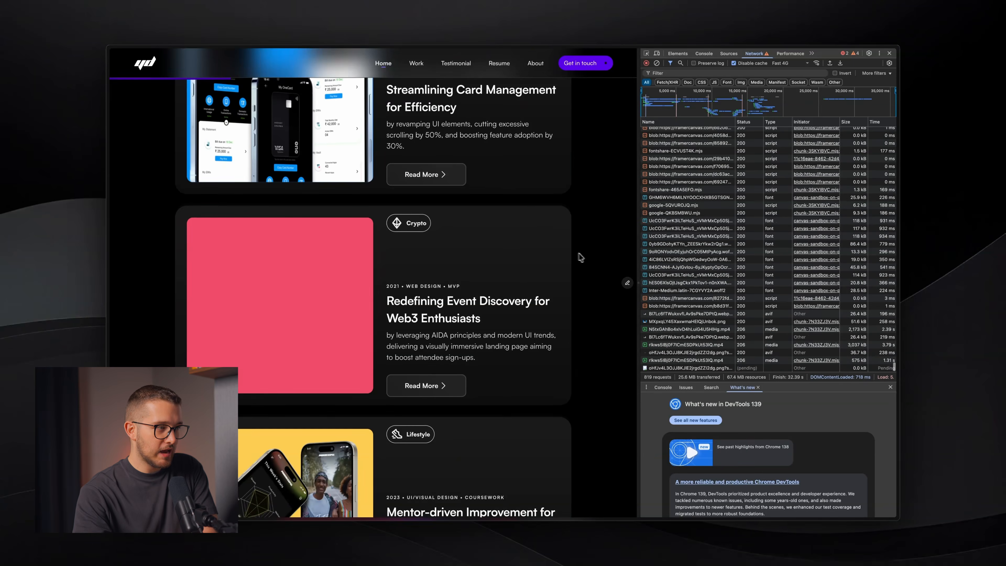
pyautogui.scroll(2, 582, 254)
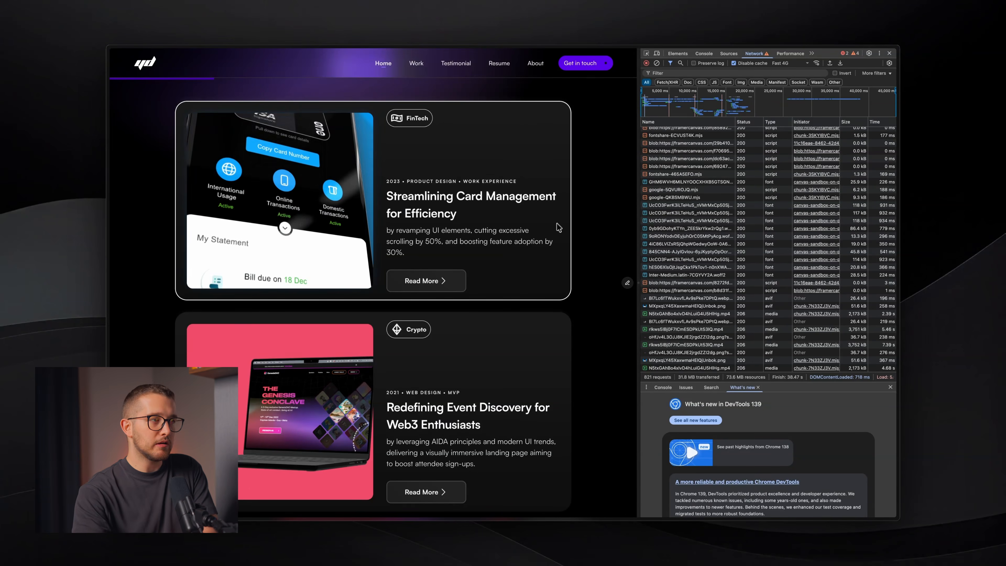
pyautogui.press('super+r')
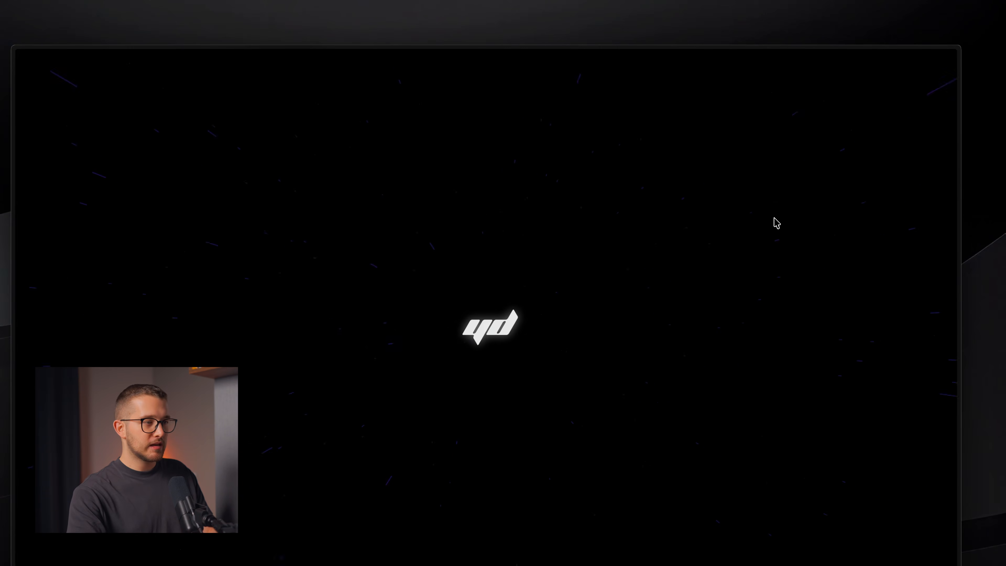
pyautogui.press('super+Tab')
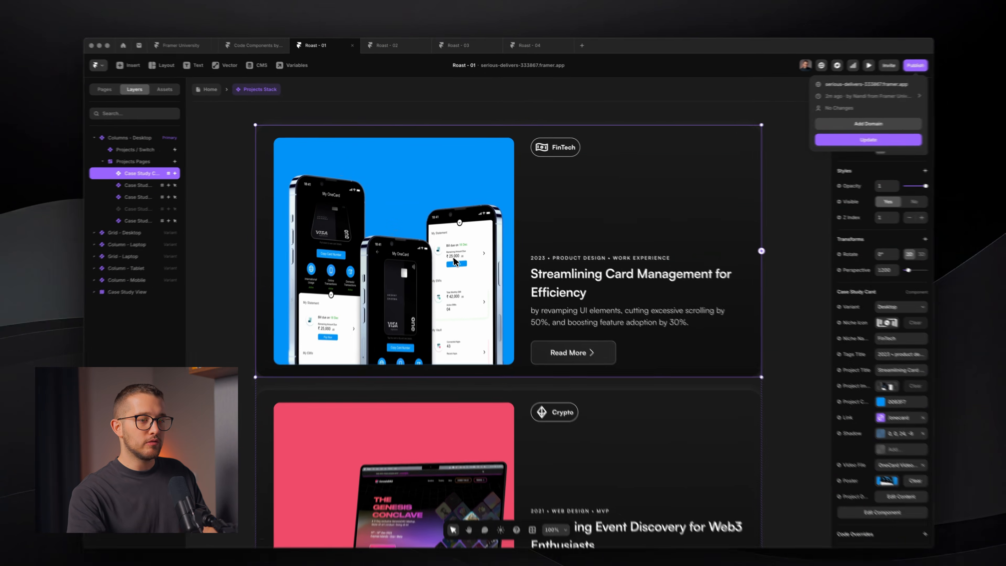
# - Open the Case Study Card's Video layer to confirm its Poster image, then bring Arc back
pyautogui.doubleClick(452, 249)
pyautogui.keyDown('super'); pyautogui.click(457, 265); pyautogui.keyUp('super')
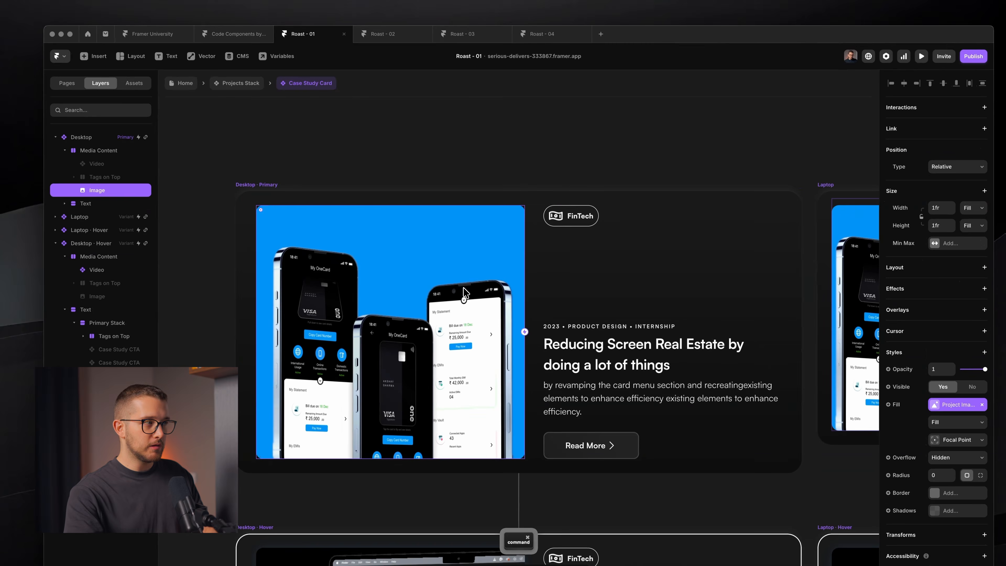
pyautogui.click(123, 164)
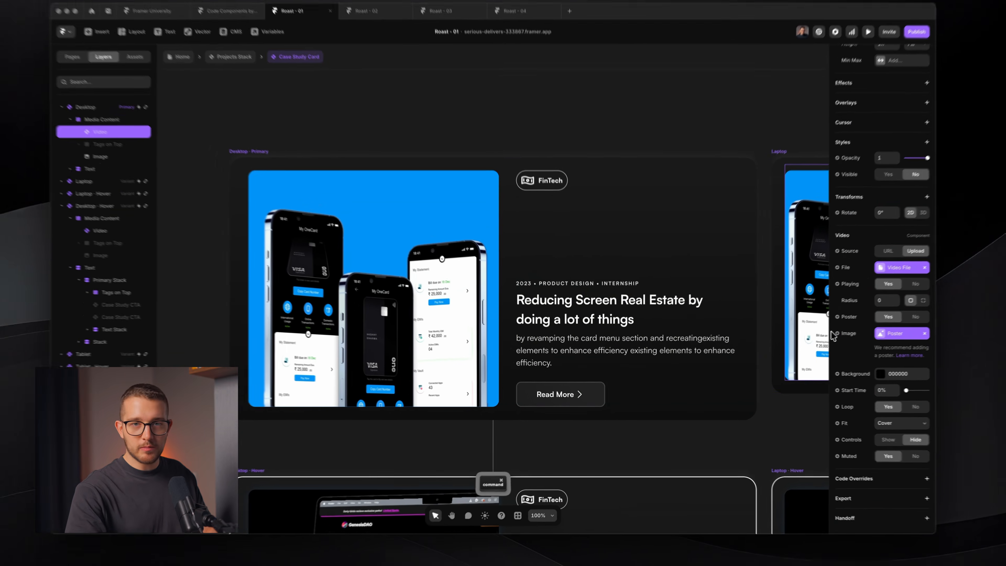
pyautogui.press('super+Tab')
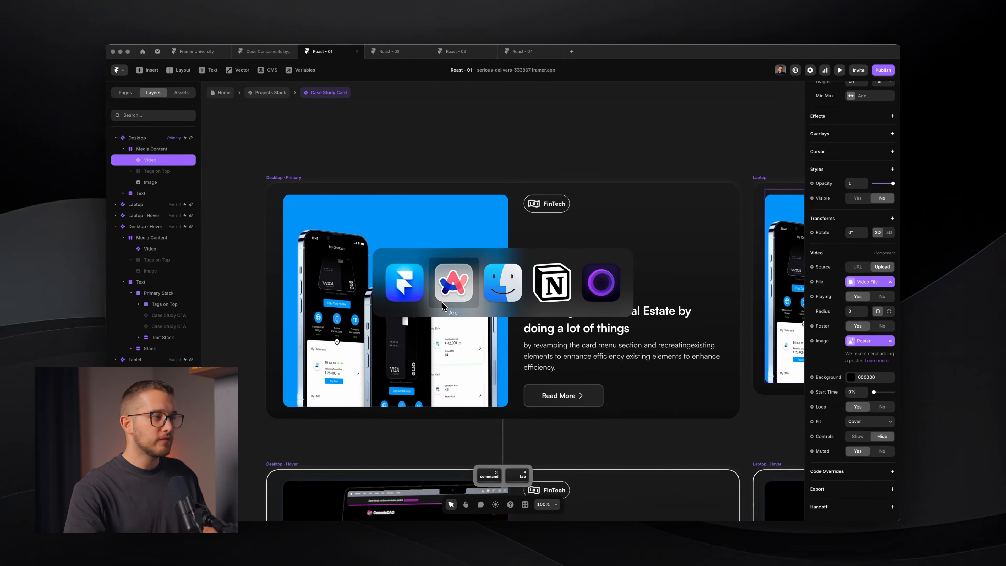
pyautogui.press('super+s')
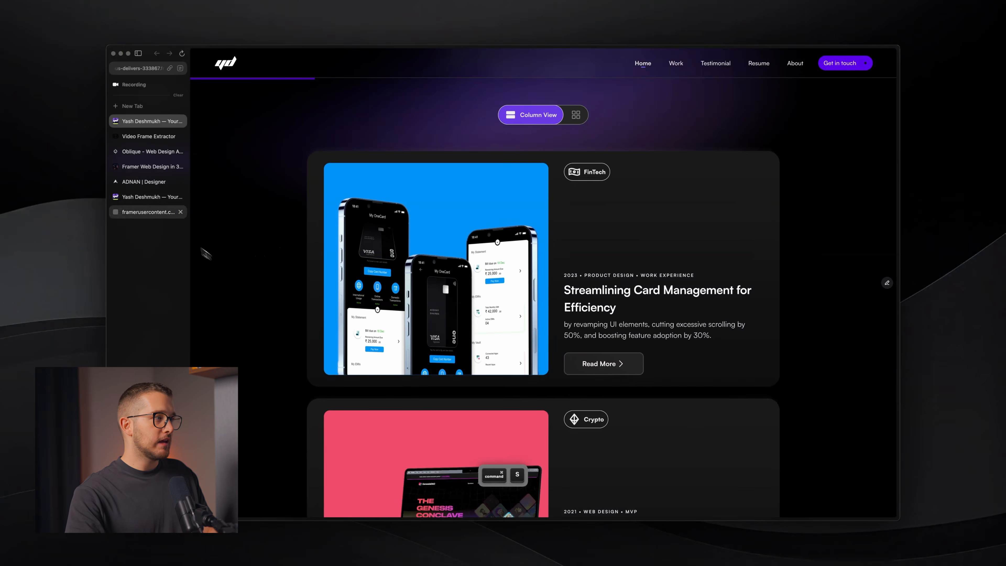
# - Check the Video Frame Extractor tab's address, hide Arc's sidebar, and scroll the portfolio to the top
pyautogui.click(149, 136)
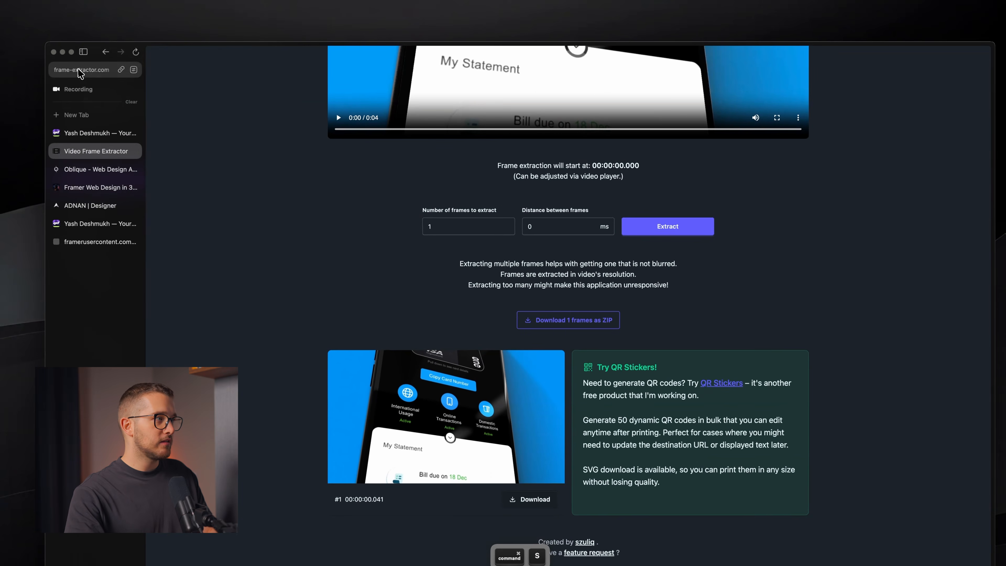
pyautogui.click(80, 71)
pyautogui.press('super+s')
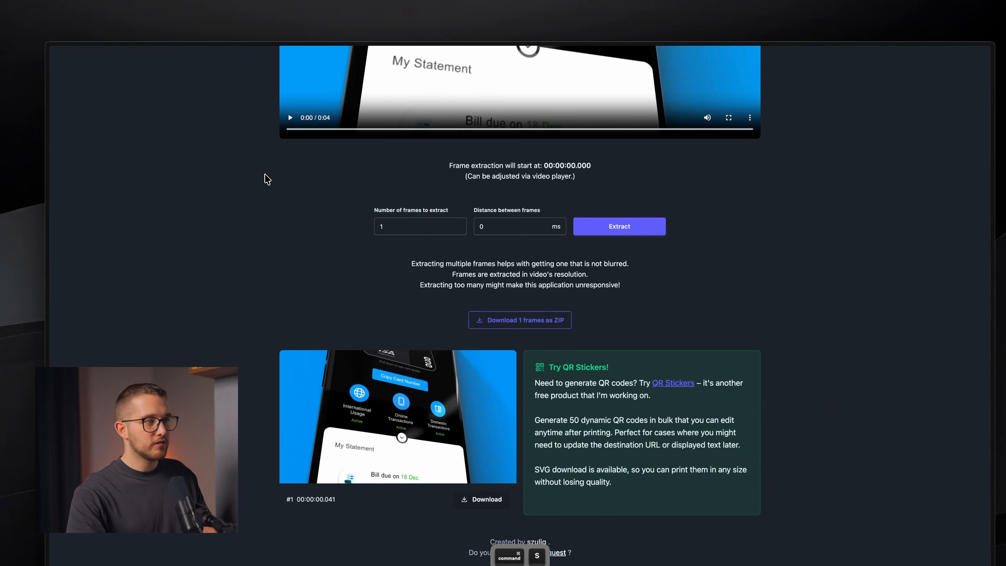
pyautogui.scroll(6, 334, 205)
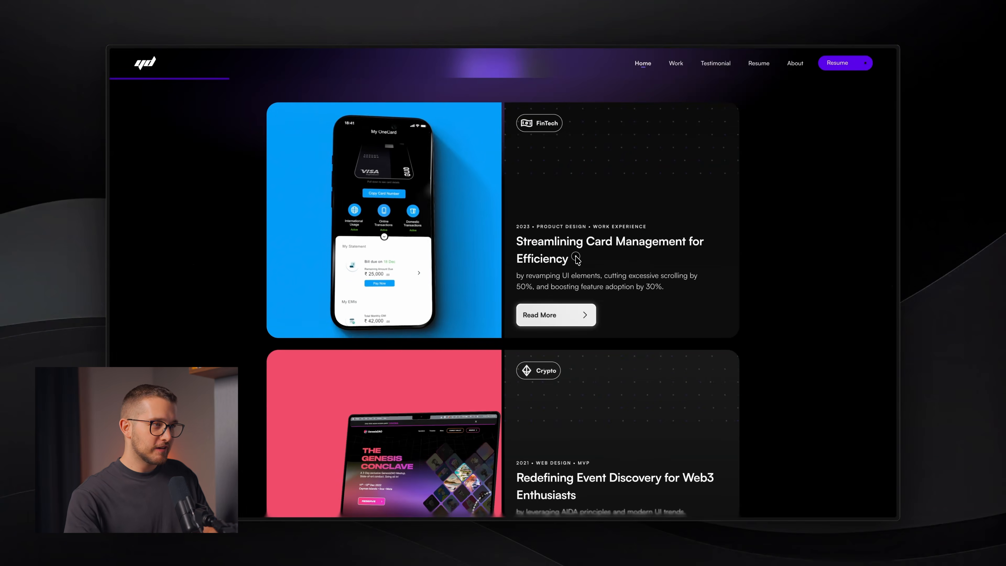
pyautogui.scroll(15, 571, 261)
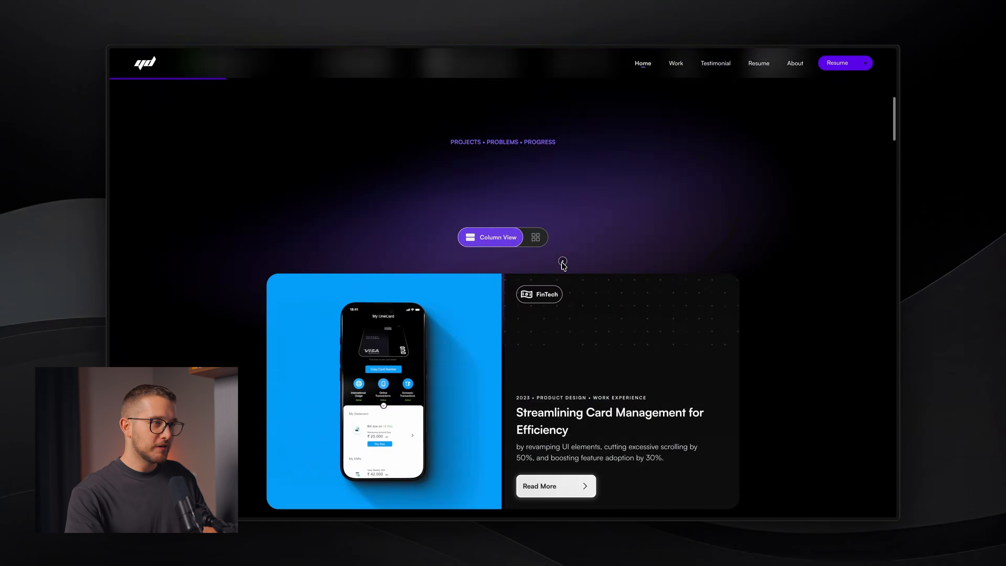
pyautogui.scroll(-5, 561, 263)
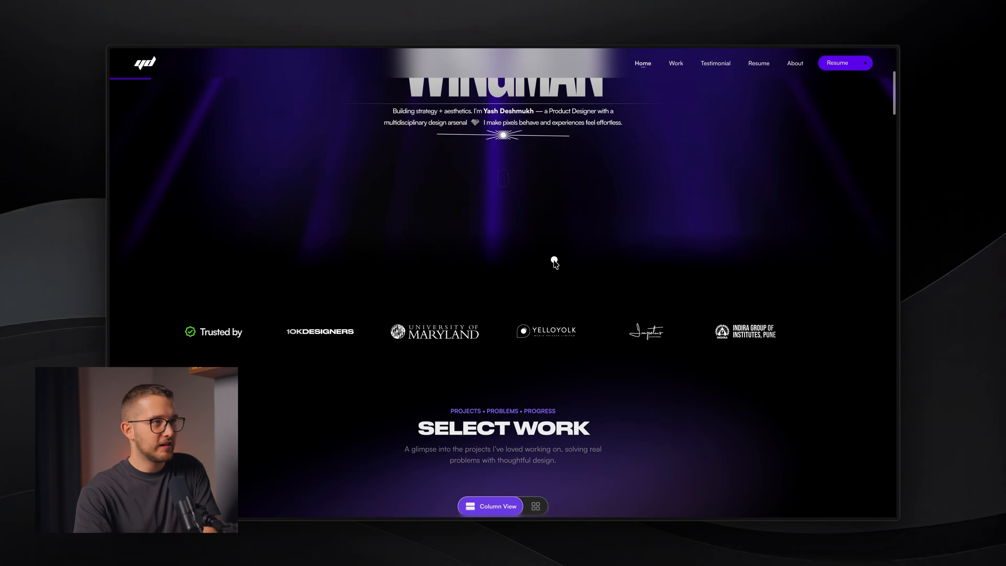
pyautogui.scroll(3, 555, 263)
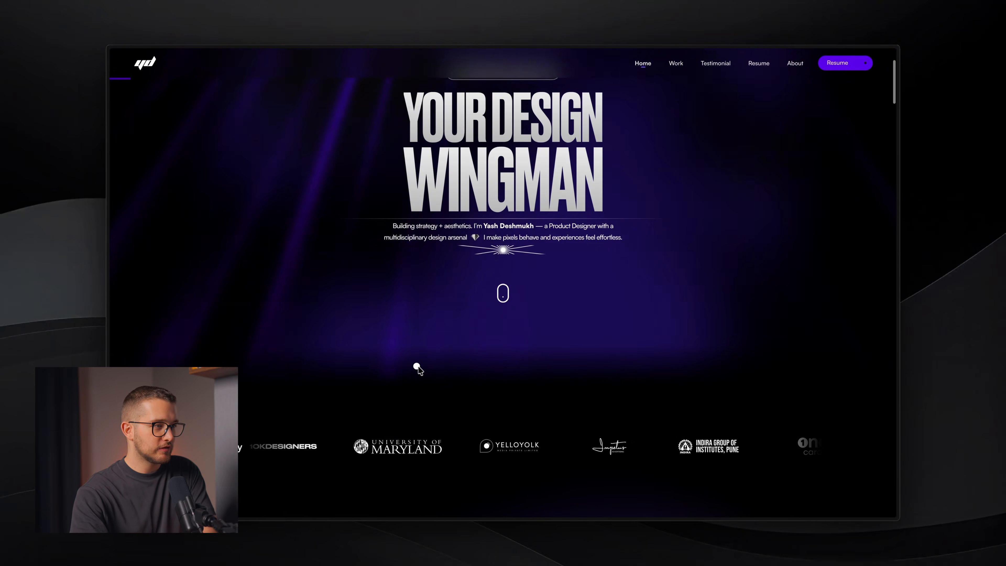
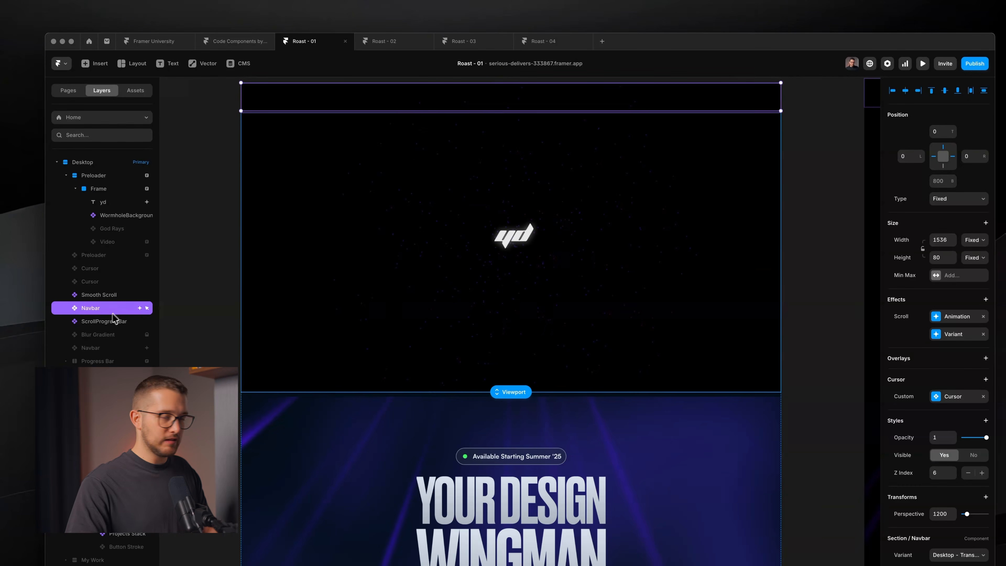
# - Open the Navbar's Custom Cursor settings and inspect its Spring transition
pyautogui.click(957, 391)
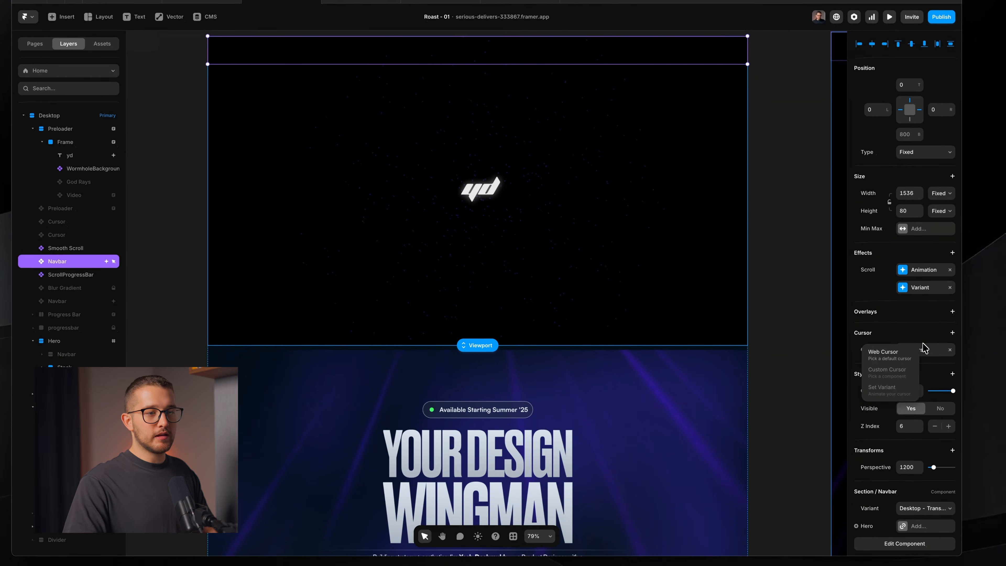
pyautogui.click(925, 356)
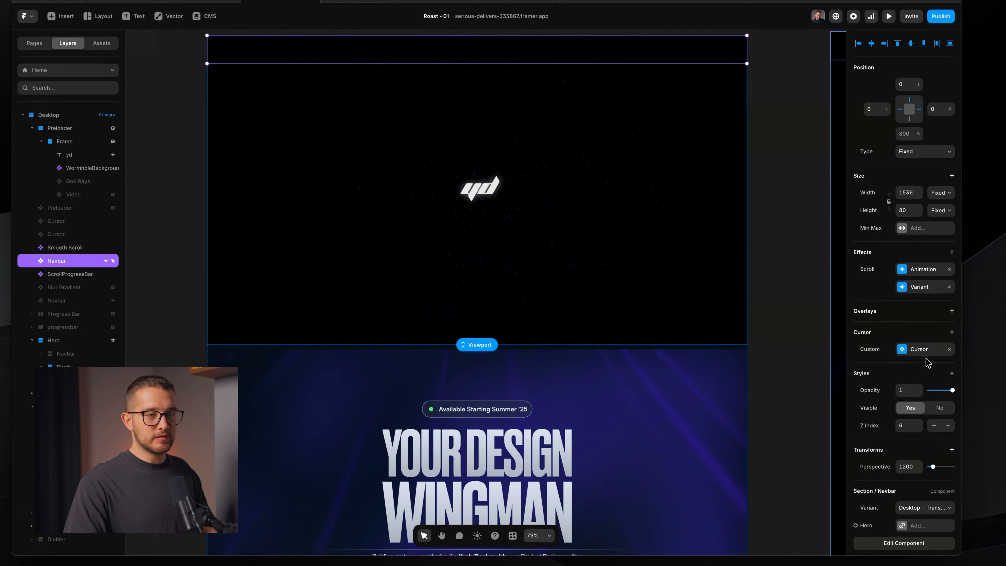
pyautogui.click(923, 352)
pyautogui.moveTo(779, 357); pyautogui.dragTo(738, 262)
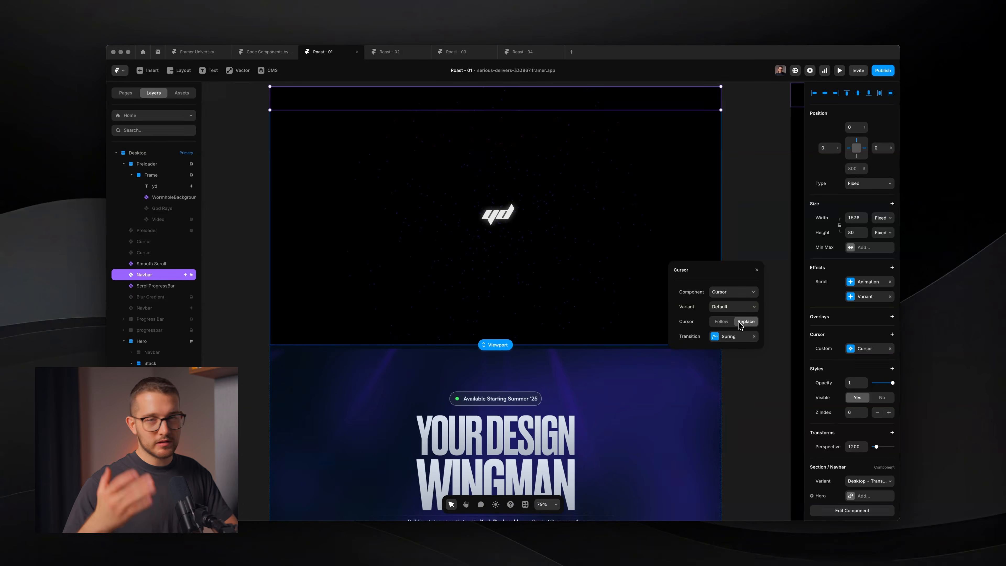
pyautogui.click(733, 337)
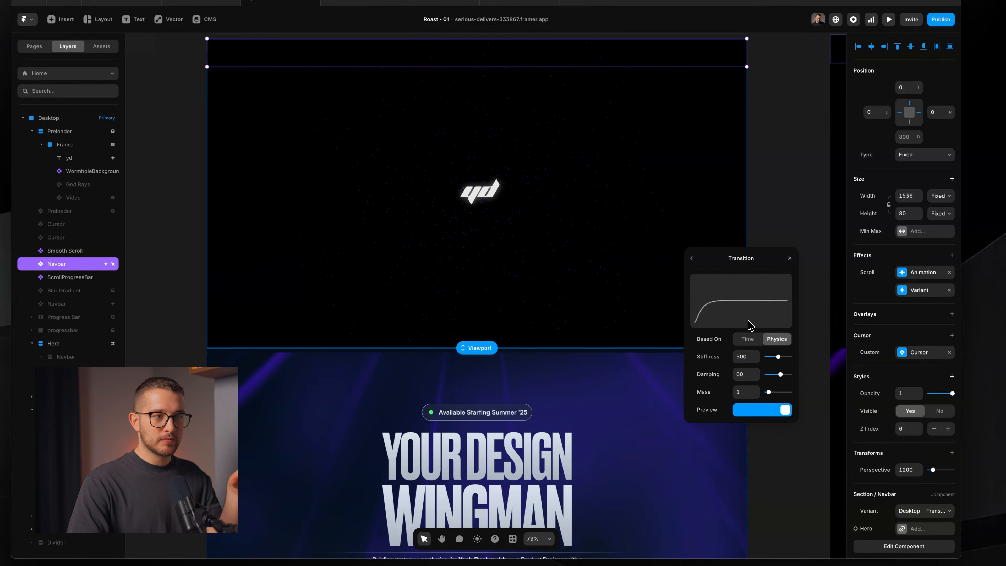
pyautogui.click(699, 264)
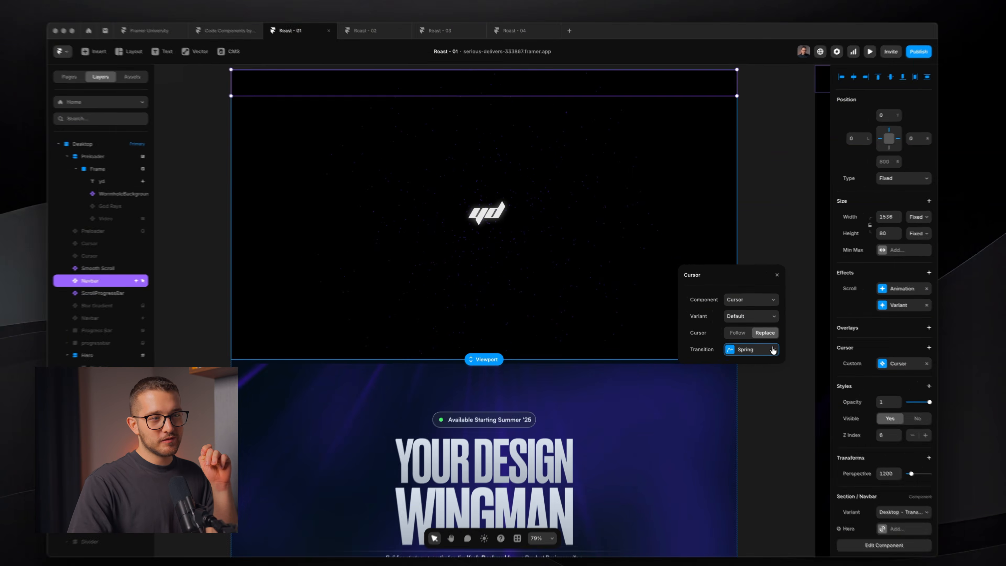
# - Remove the Spring transition from the Navbar cursor and preview the site
pyautogui.click(754, 337)
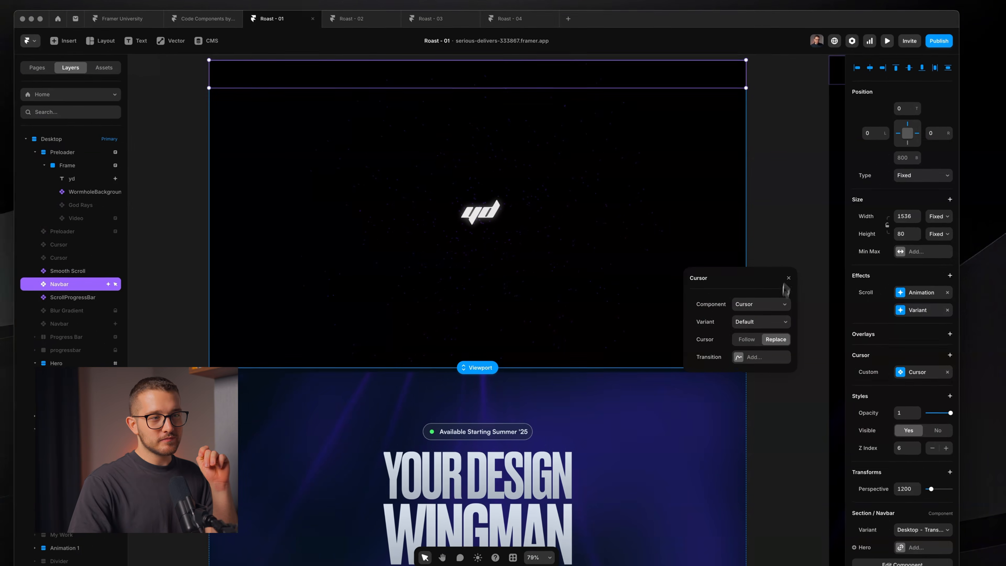
pyautogui.click(757, 270)
pyautogui.press('super+p')
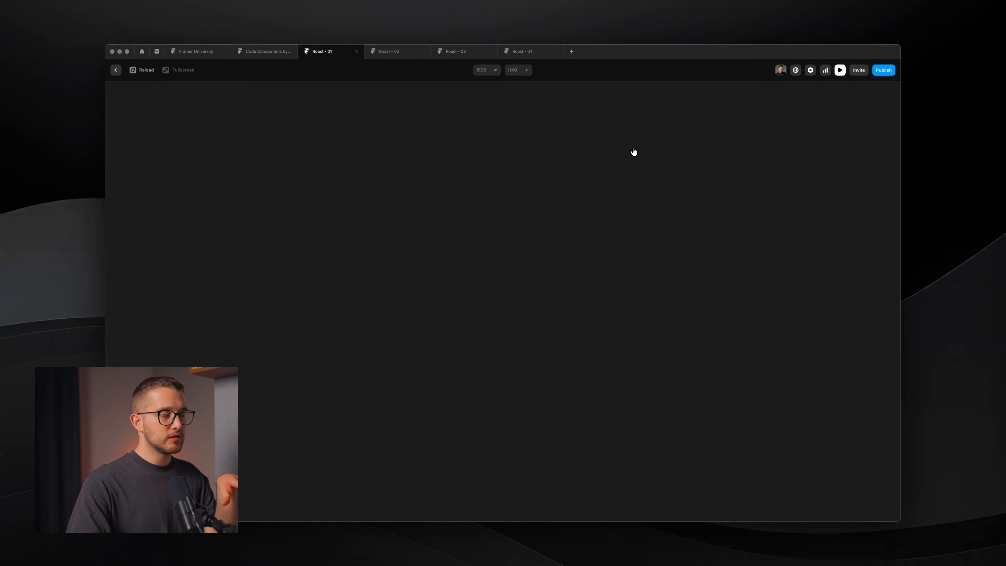
# - Reload the preview, return to the editor, and confirm the Navbar cursor uses Replace
pyautogui.press('super+r')
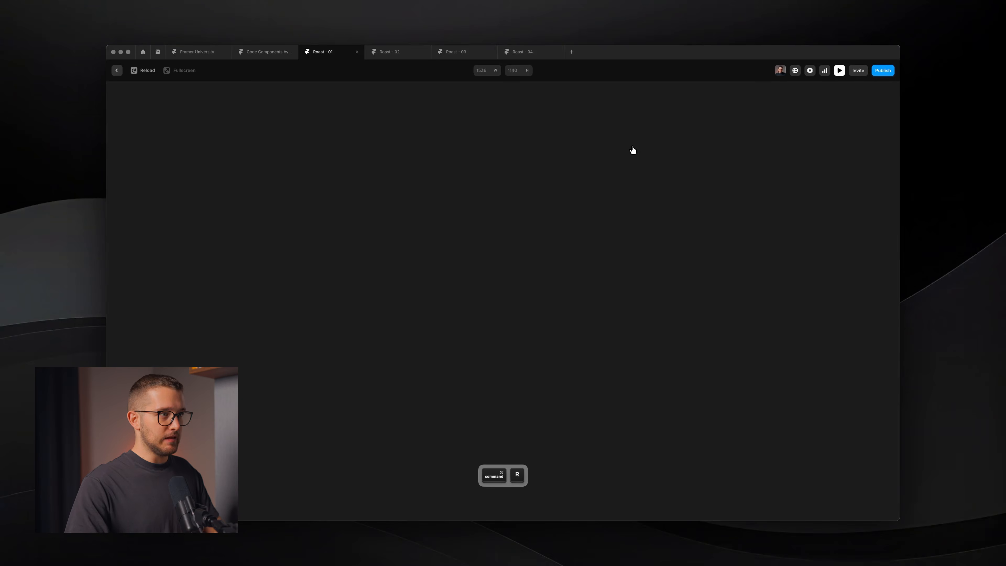
pyautogui.press('Escape')
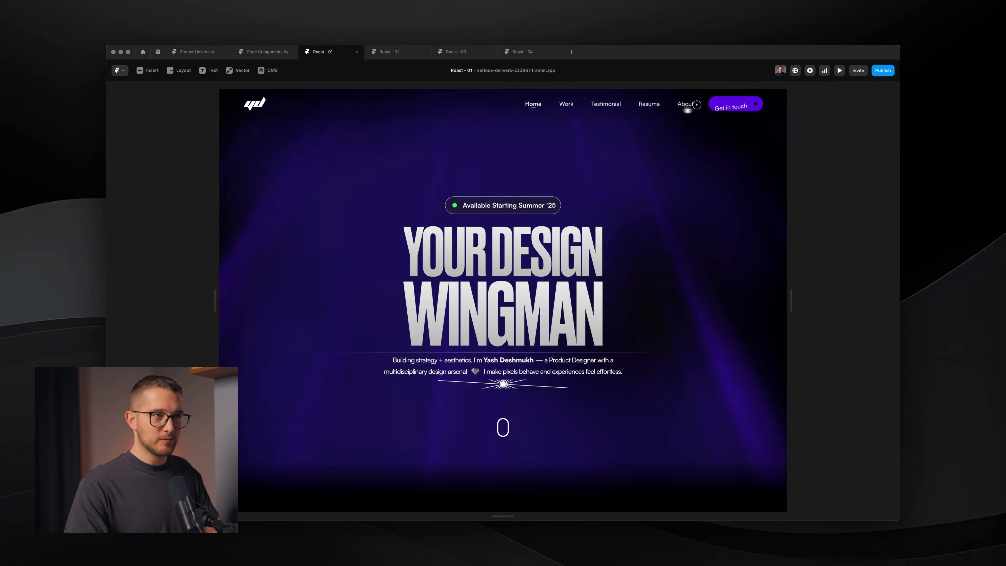
pyautogui.press('Escape')
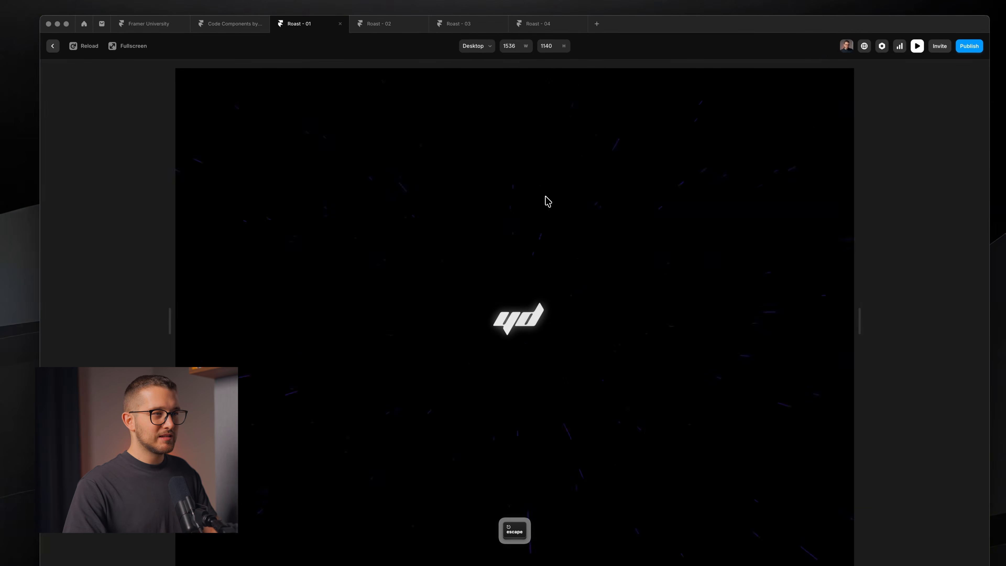
pyautogui.press('Escape')
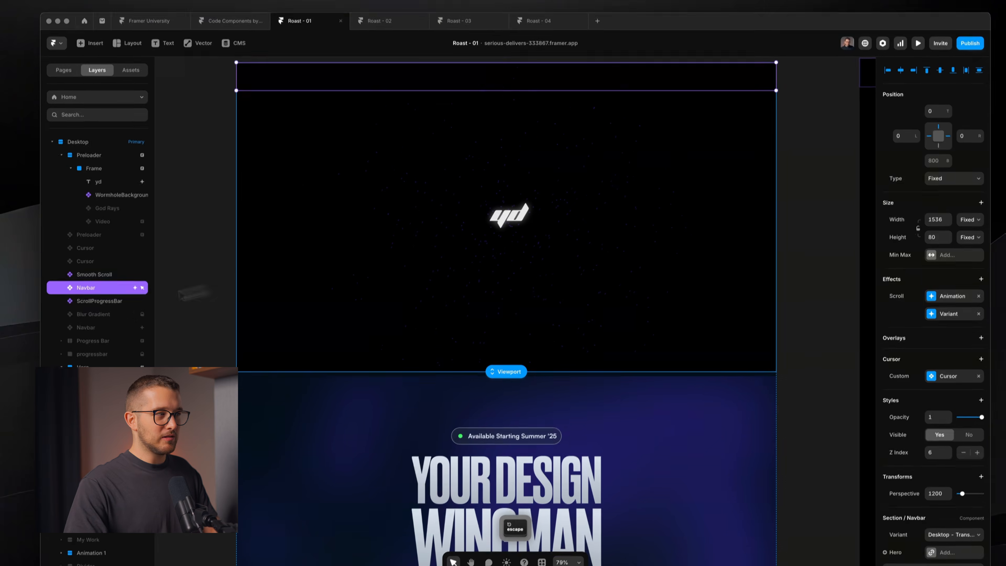
pyautogui.click(919, 341)
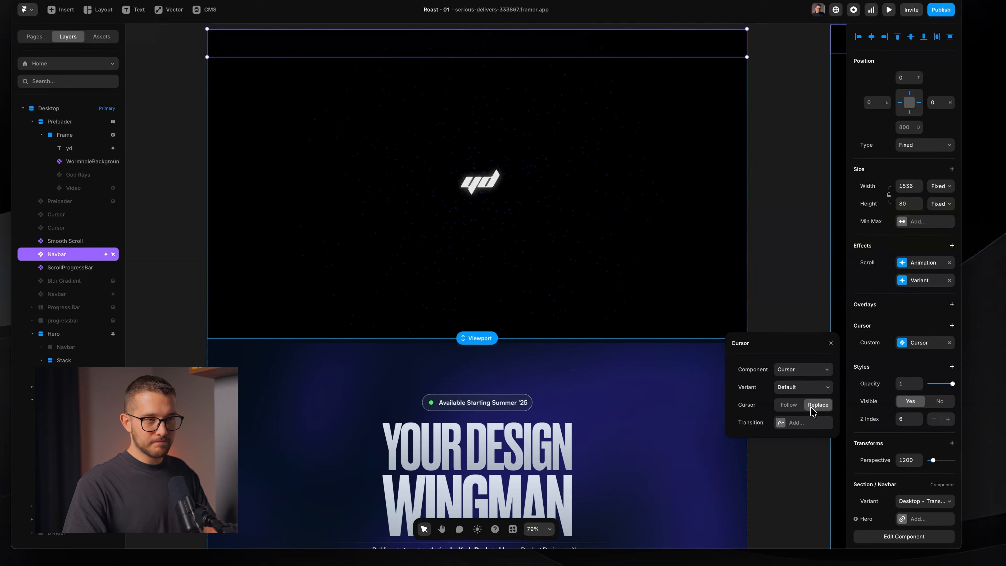
pyautogui.click(831, 343)
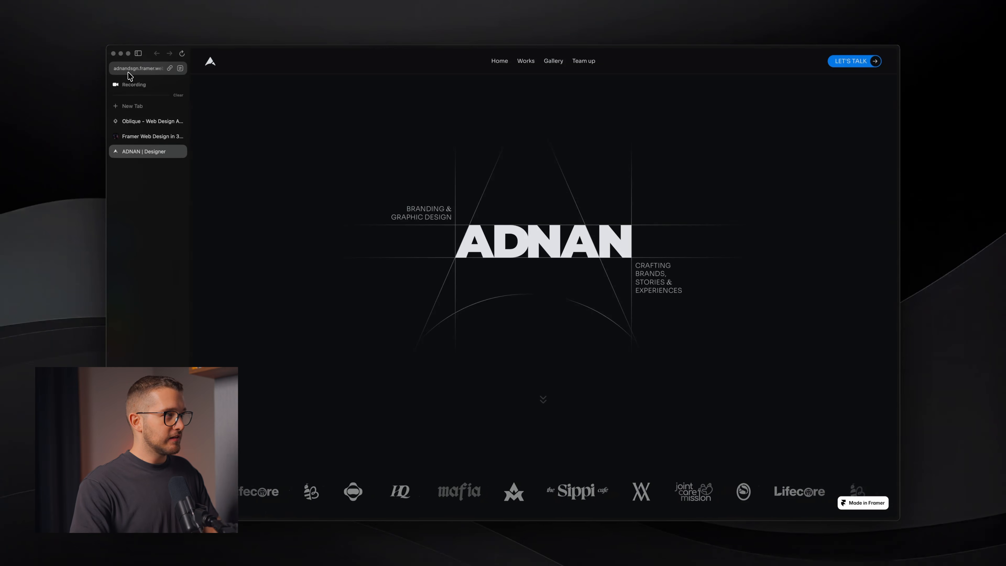
# - Hide Arc's sidebar and scroll the portfolio down to its Works grid of four cards
pyautogui.click(132, 72)
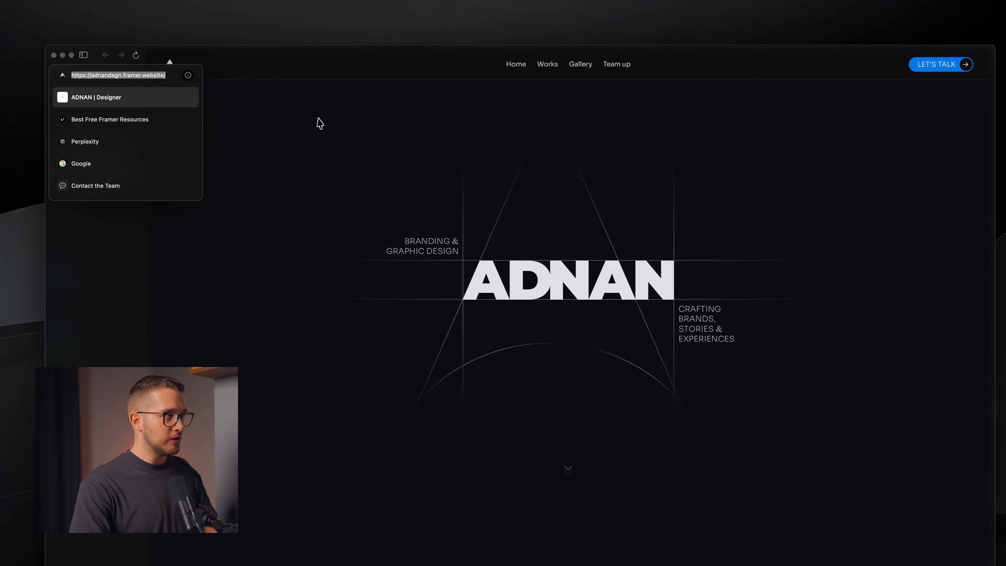
pyautogui.click(334, 106)
pyautogui.press('super+s')
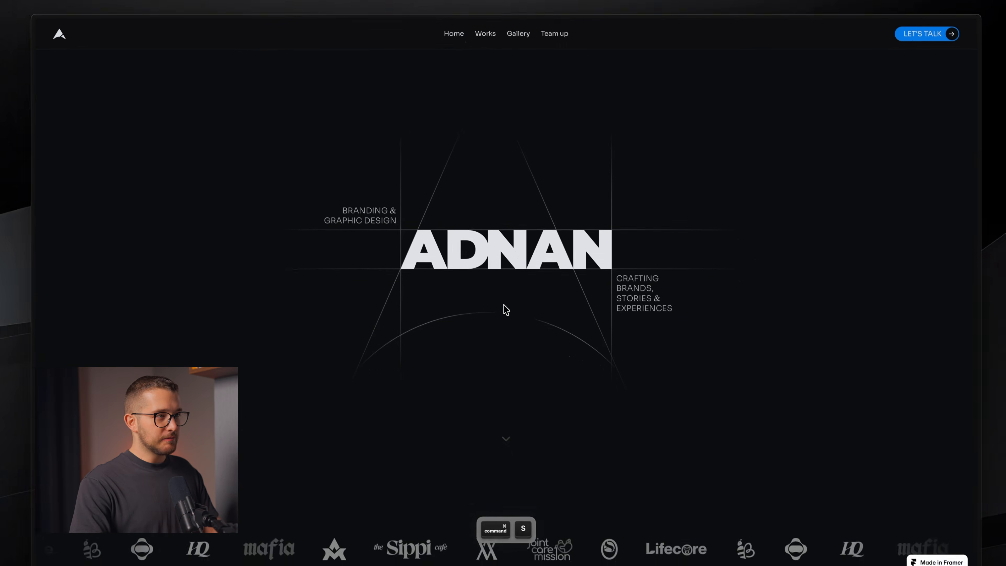
pyautogui.scroll(-10, 505, 307)
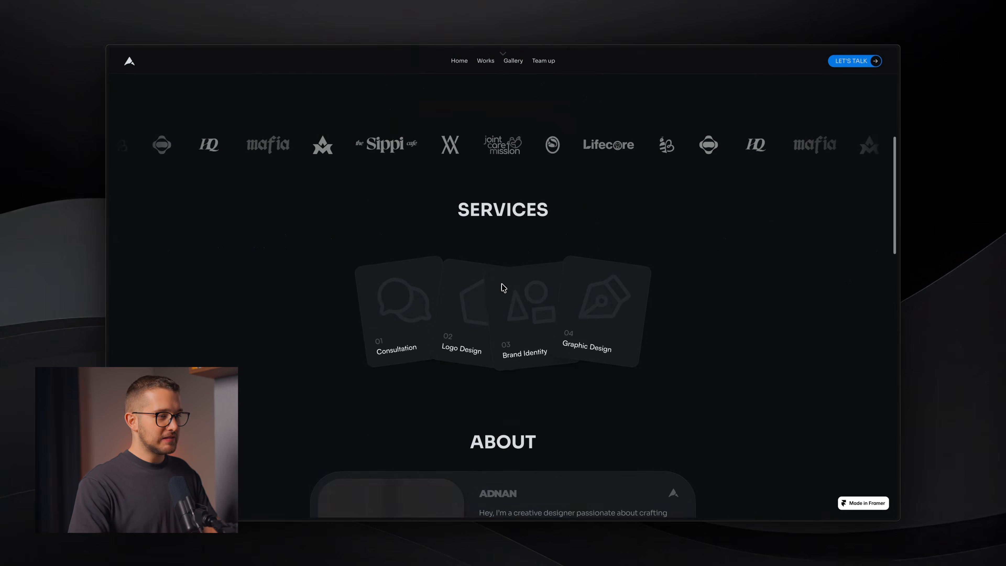
pyautogui.scroll(-5, 726, 293)
pyautogui.scroll(-5, 737, 283)
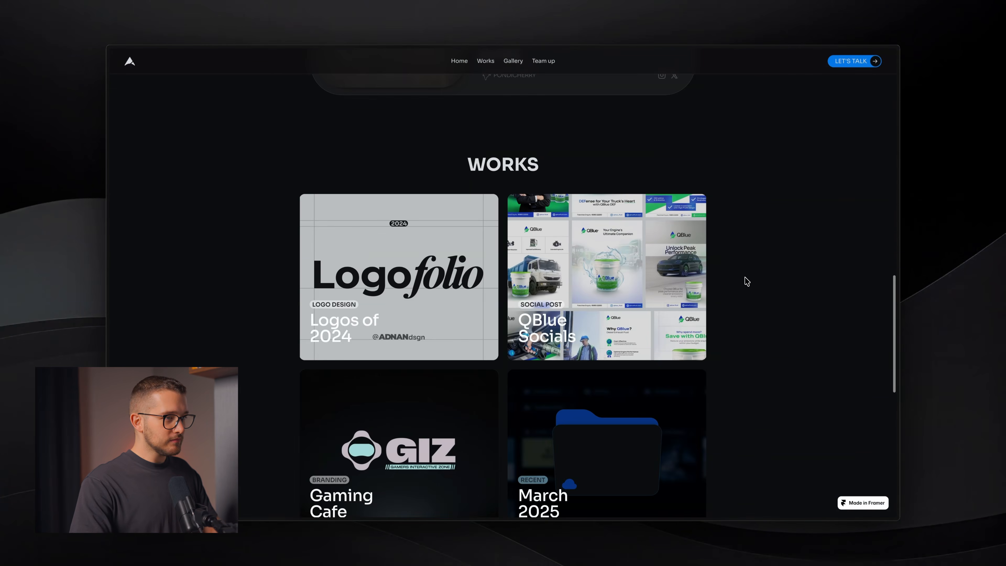
pyautogui.scroll(-4, 749, 281)
pyautogui.scroll(2, 750, 281)
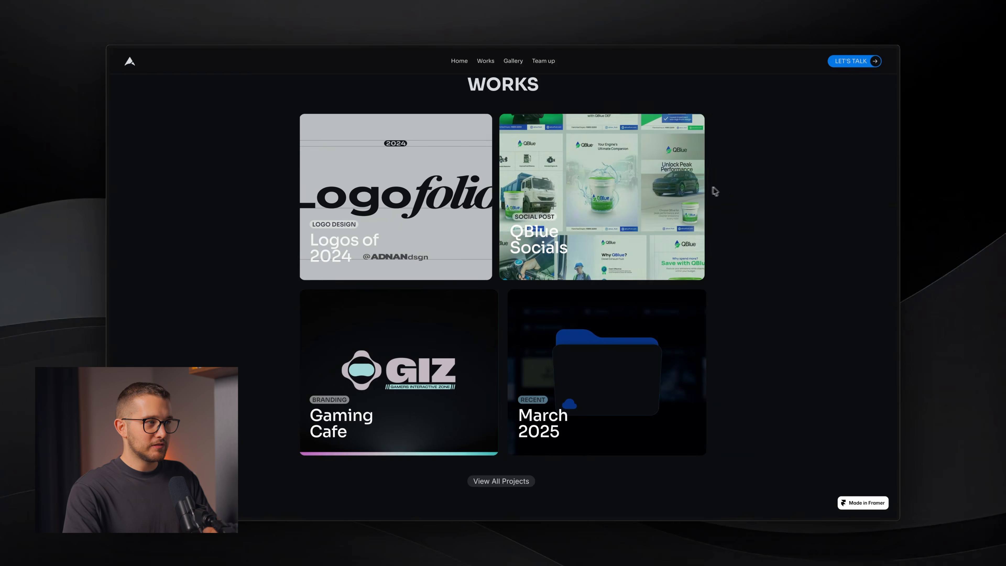
# - Take a region screenshot framing the whole QBlue Socials card, then switch to Framer
pyautogui.press('shift+super+4')
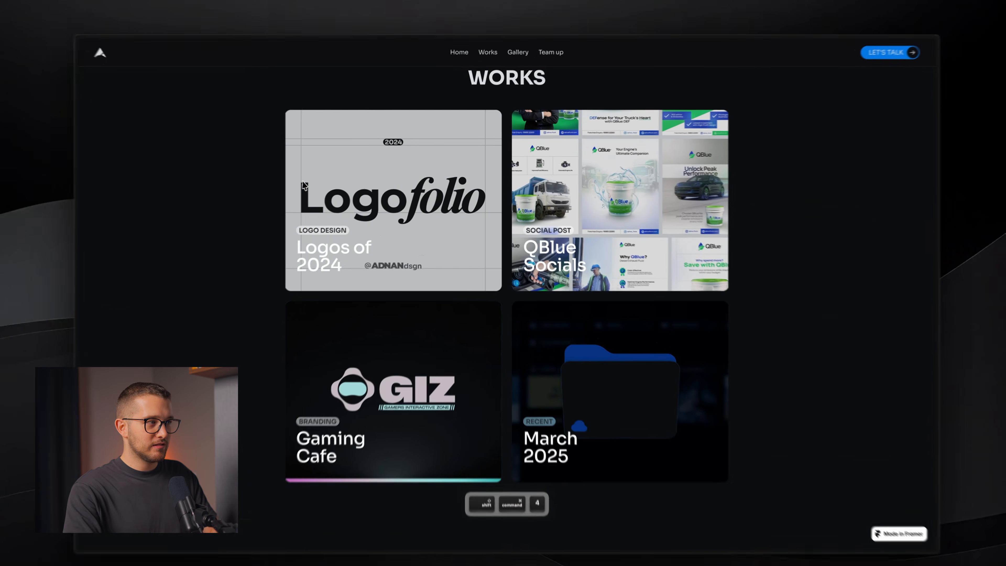
pyautogui.press('Escape')
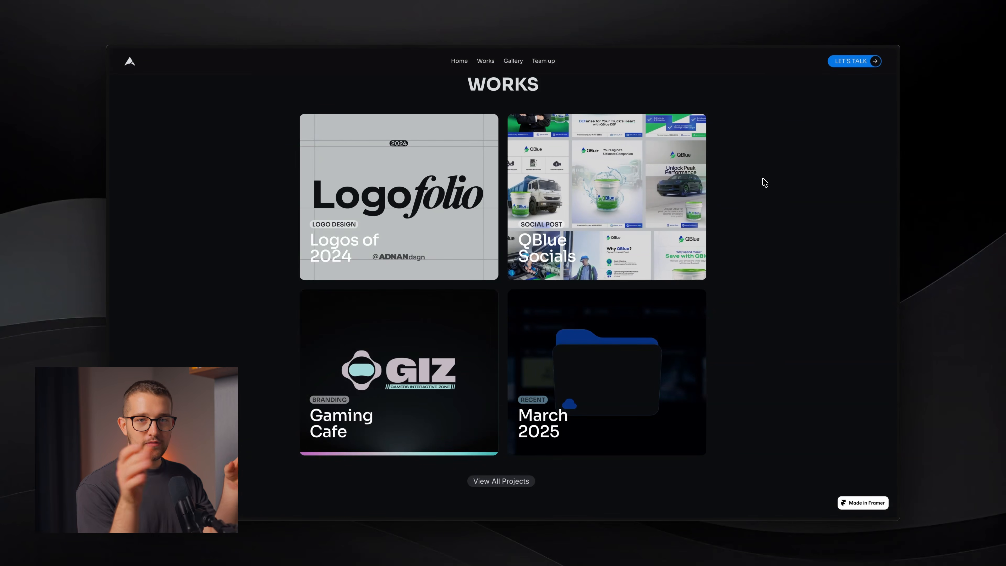
pyautogui.press('super+shift+4')
pyautogui.press('super+shift+4')
pyautogui.moveTo(502, 112); pyautogui.dragTo(714, 282)
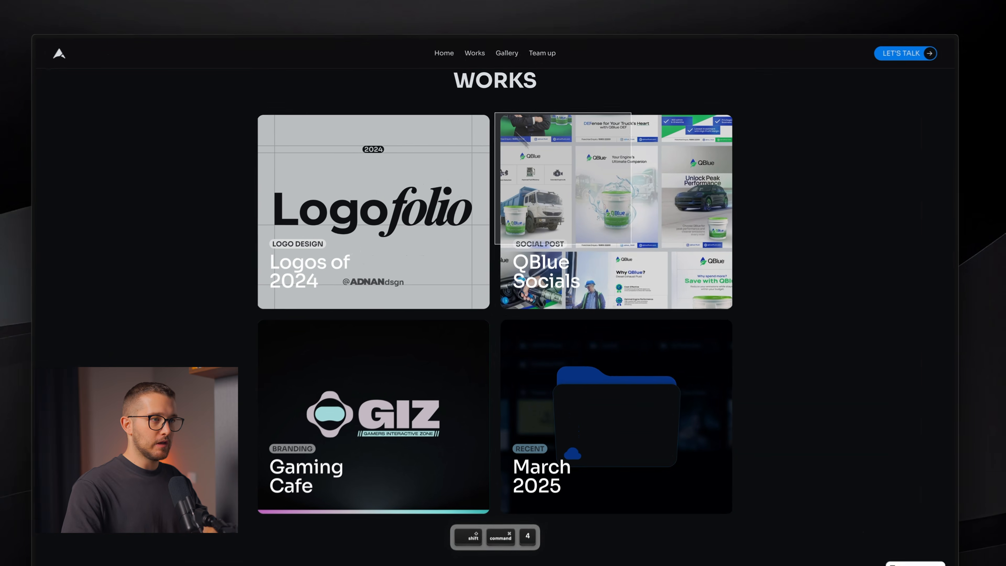
pyautogui.moveTo(746, 320); pyautogui.dragTo(749, 319)
pyautogui.press('space')
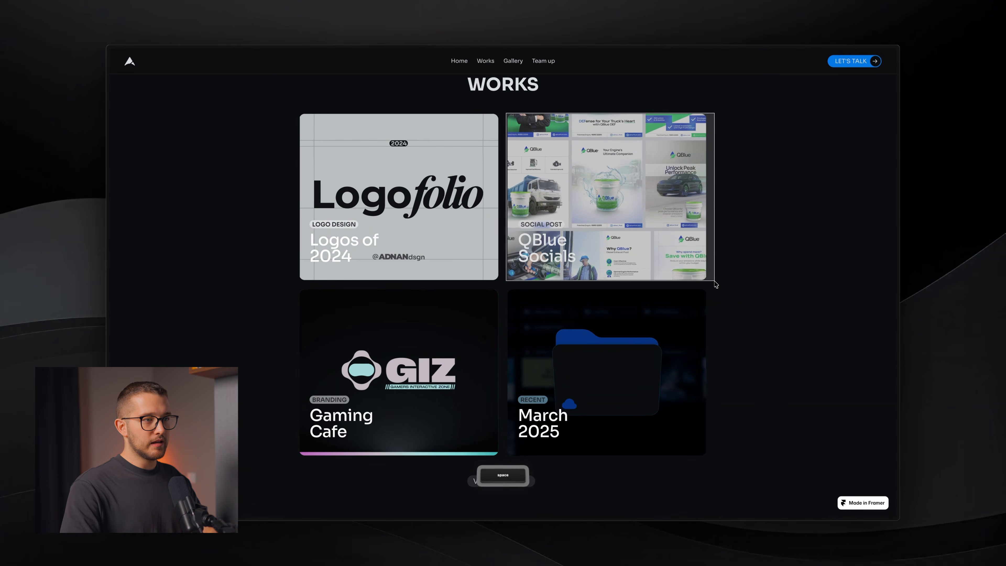
pyautogui.moveTo(715, 281); pyautogui.dragTo(709, 281)
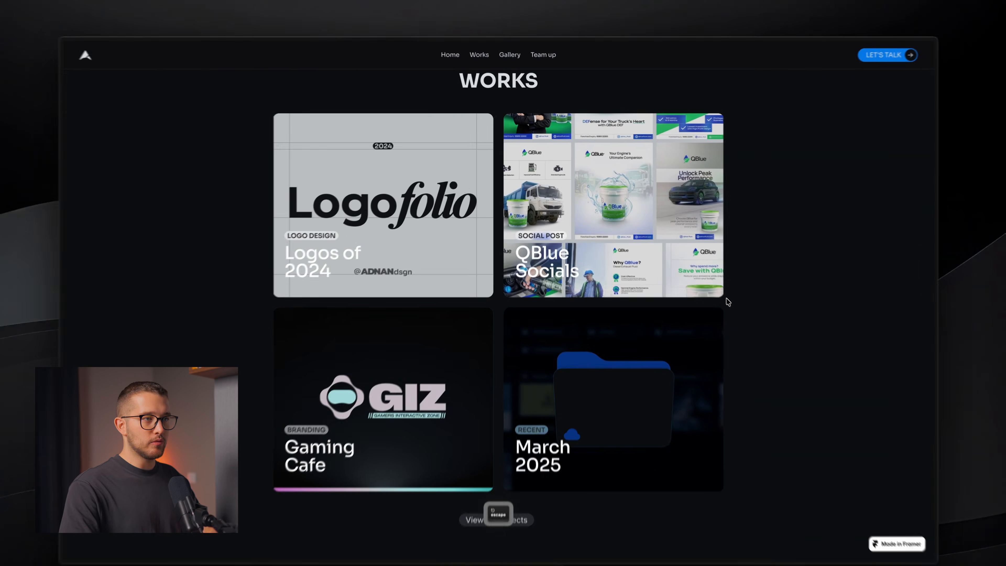
pyautogui.press('shift+super+4')
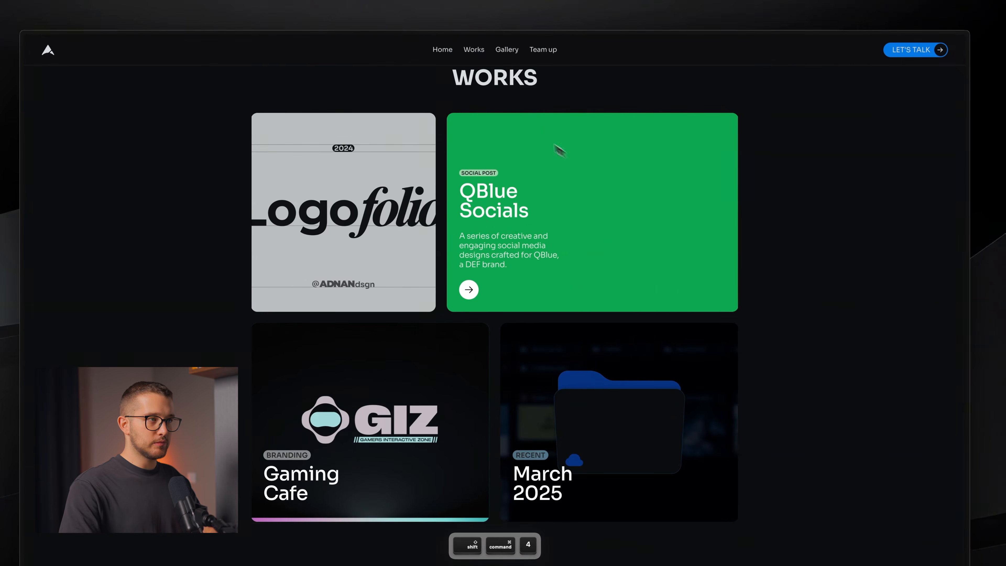
pyautogui.moveTo(439, 113); pyautogui.dragTo(748, 298)
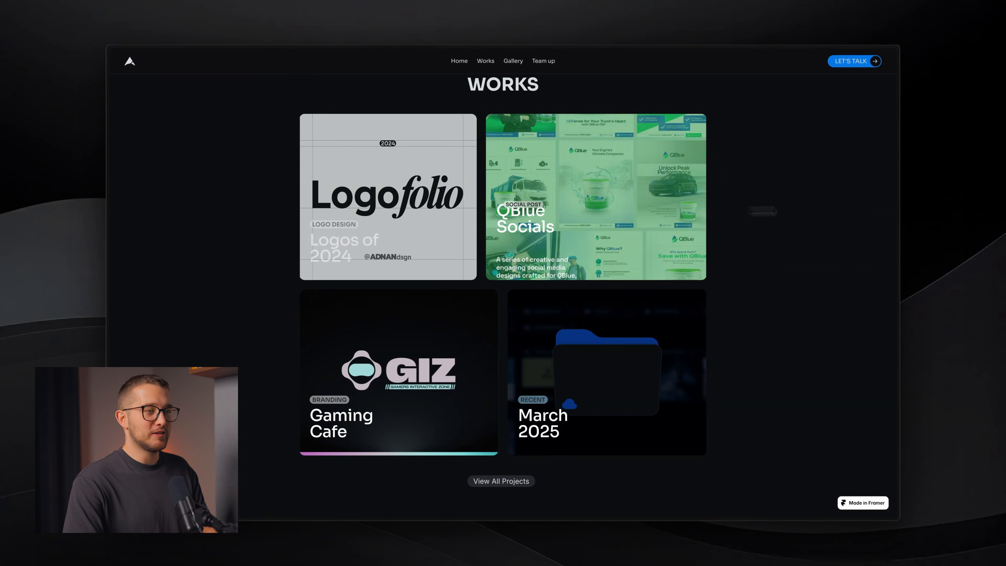
pyautogui.press('super+Tab')
pyautogui.press('super+Tab')
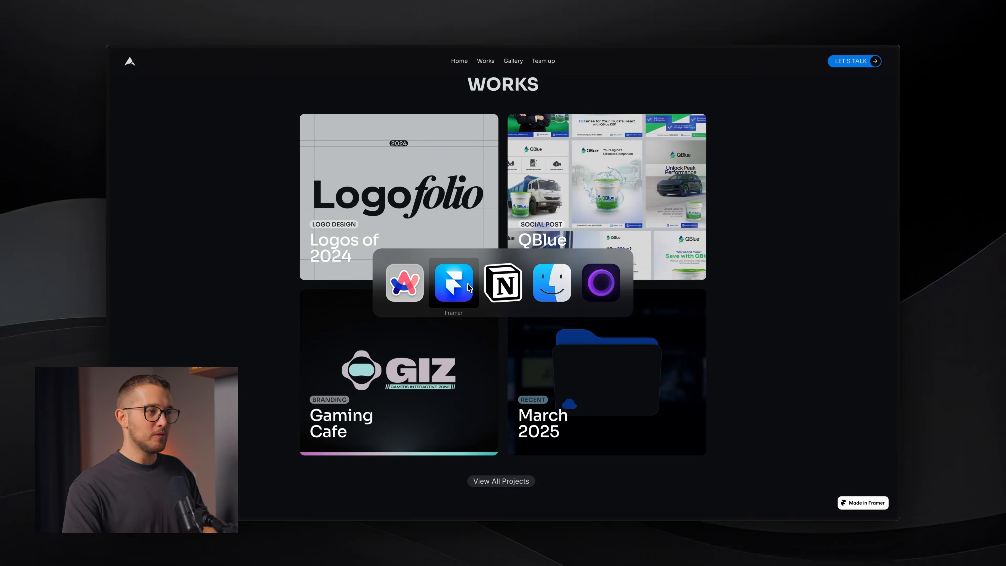
# - Preview the Roast - 02 site, look over its Works section, and exit the preview
pyautogui.scroll(-10, 415, 321)
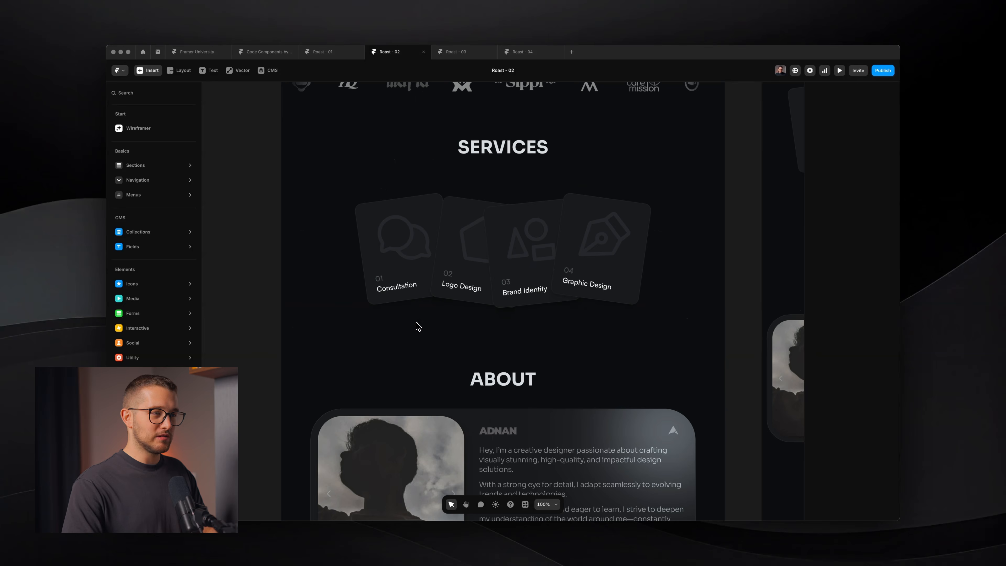
pyautogui.press('super+p')
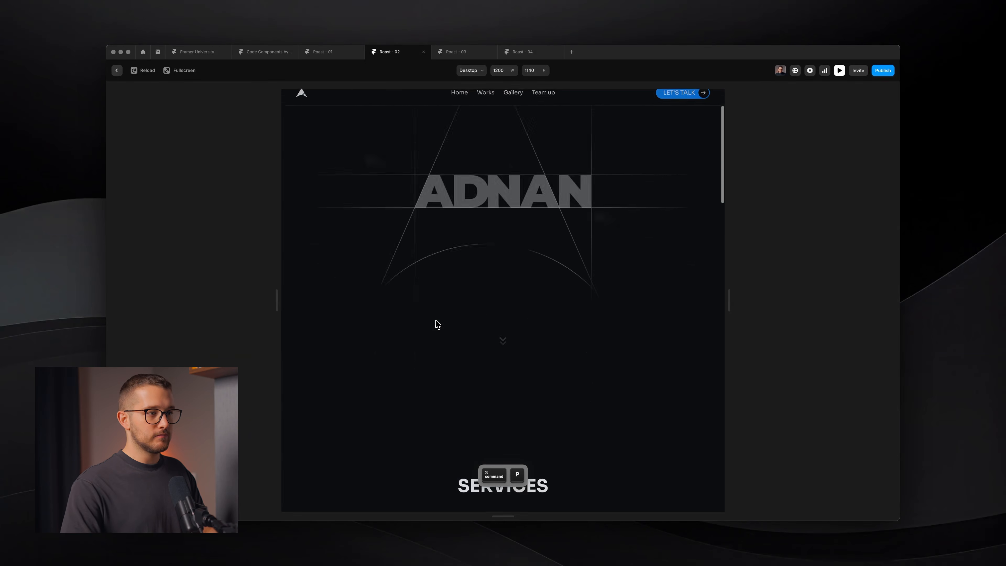
pyautogui.scroll(-10, 434, 324)
pyautogui.scroll(-10, 436, 323)
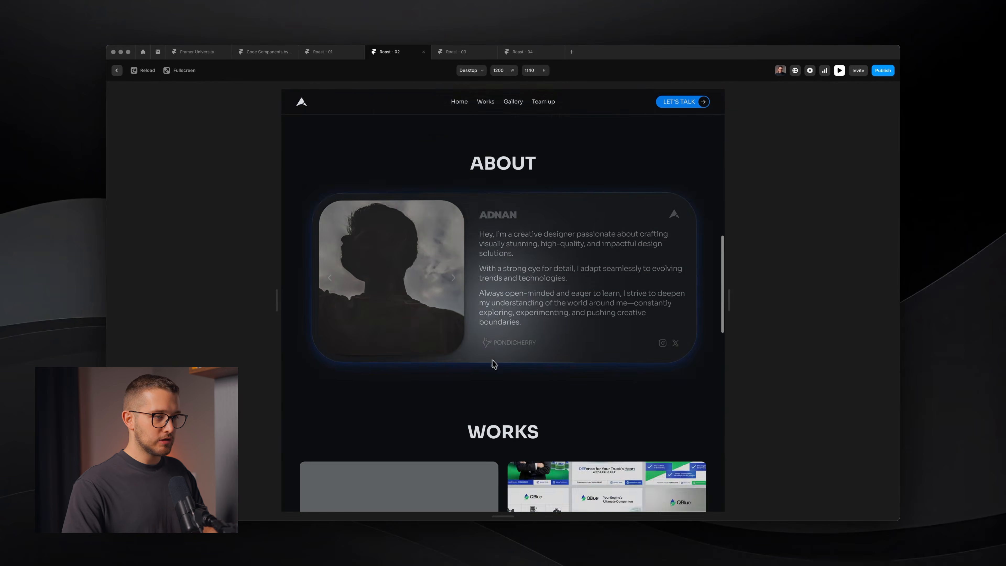
pyautogui.scroll(3, 496, 362)
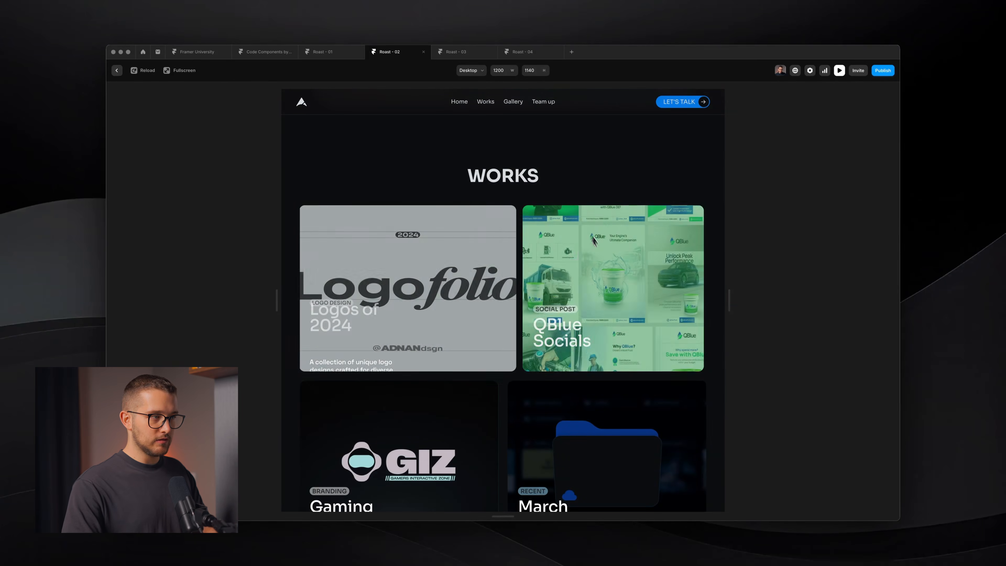
pyautogui.press('super+p')
# - Open the Card Container component, then its Card 2 component, for editing
pyautogui.scroll(-5, 565, 333)
pyautogui.scroll(-2, 566, 337)
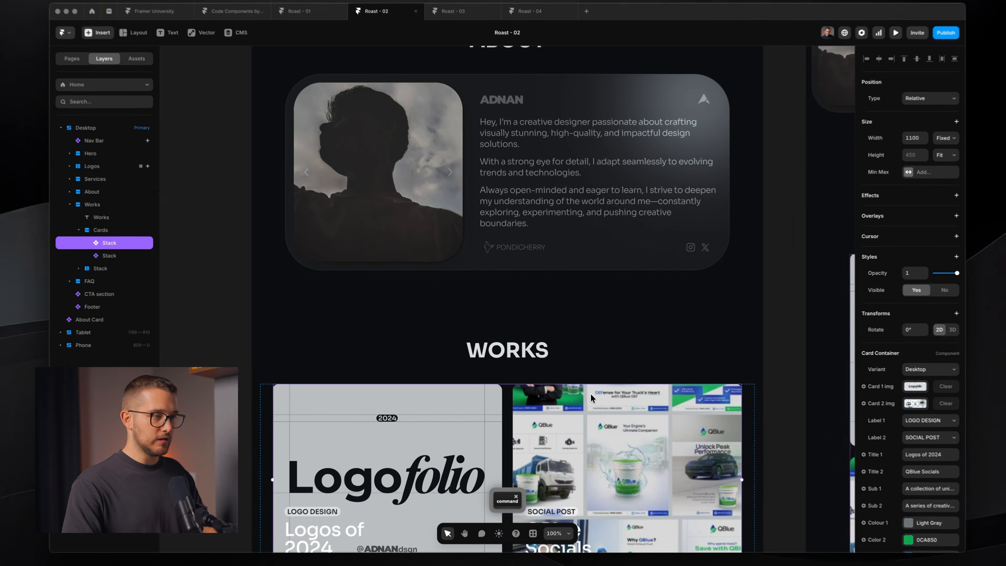
pyautogui.keyDown('super'); pyautogui.doubleClick(570, 384); pyautogui.keyUp('super')
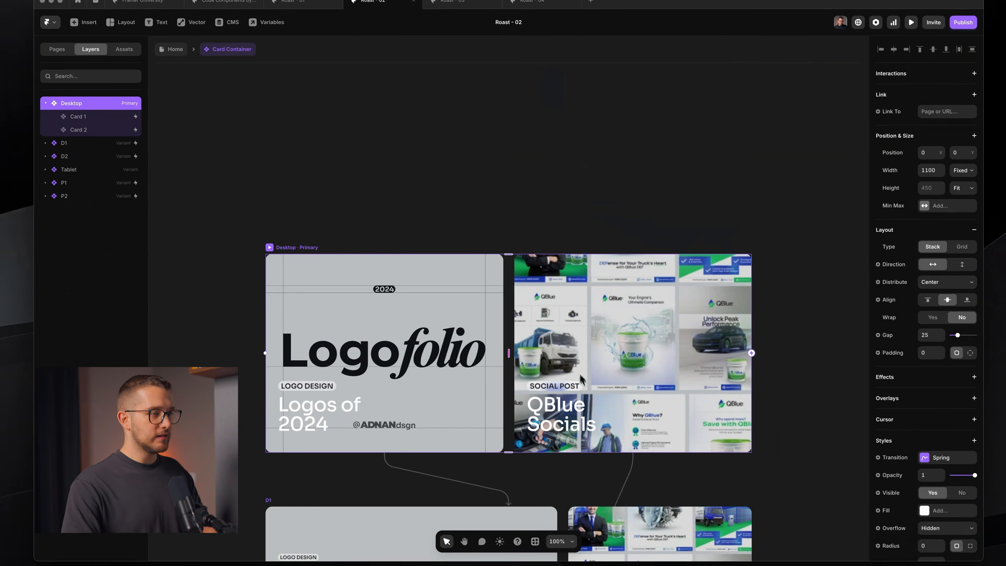
pyautogui.doubleClick(582, 380)
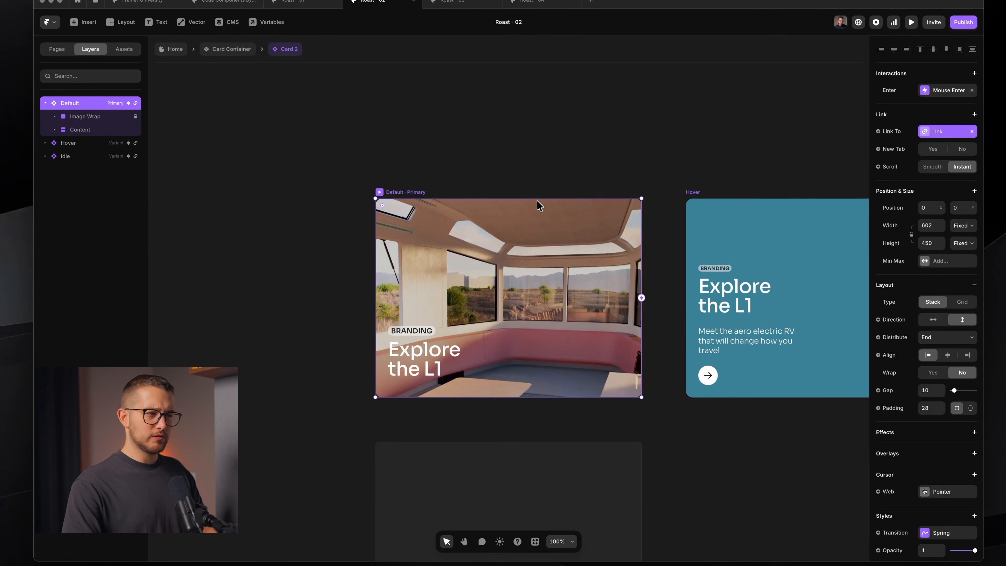
# - Preview the Card 2 component on its own and return to editing
pyautogui.hscroll(9, 530, 225)
pyautogui.hscroll(-6, 530, 224)
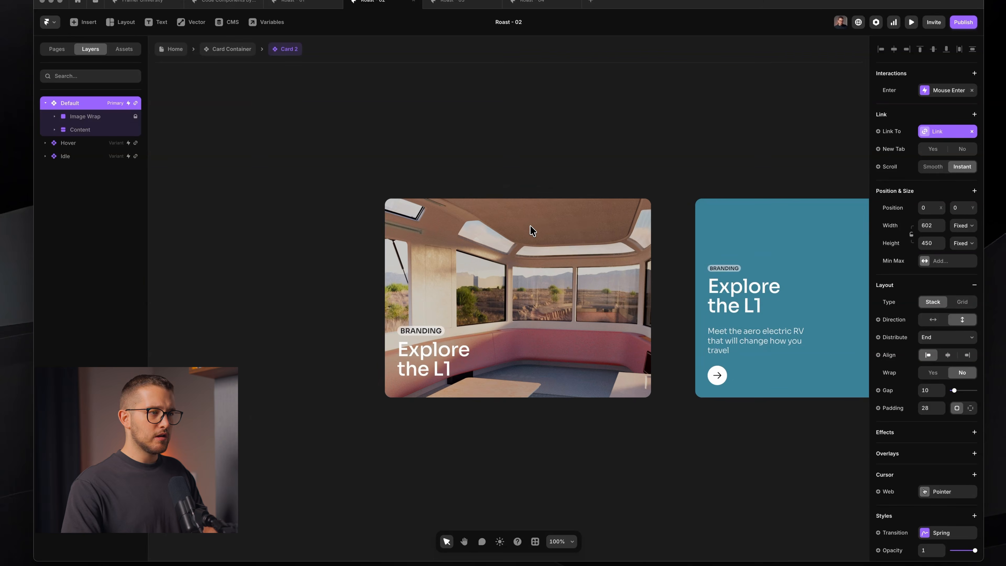
pyautogui.press('super+p')
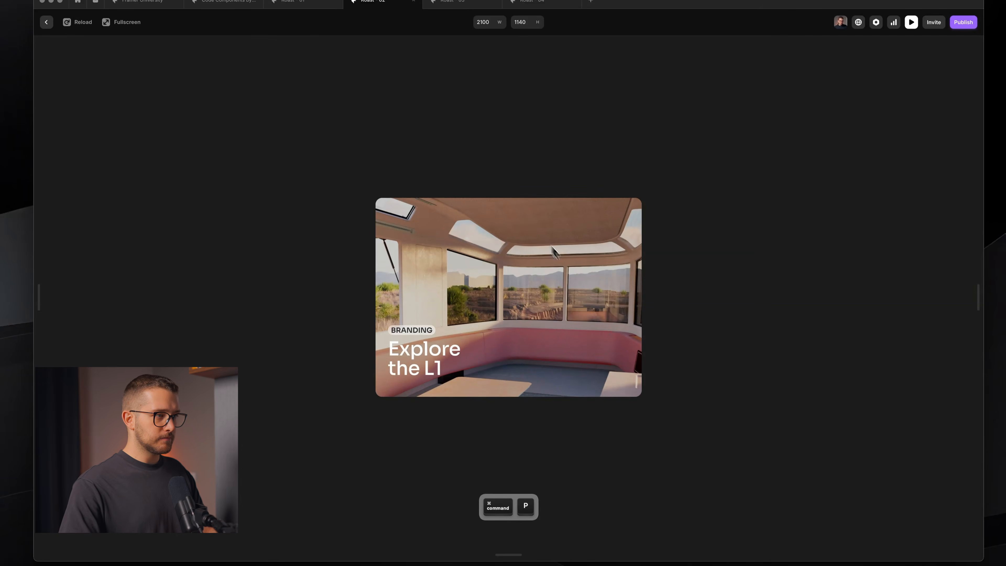
pyautogui.press('Escape')
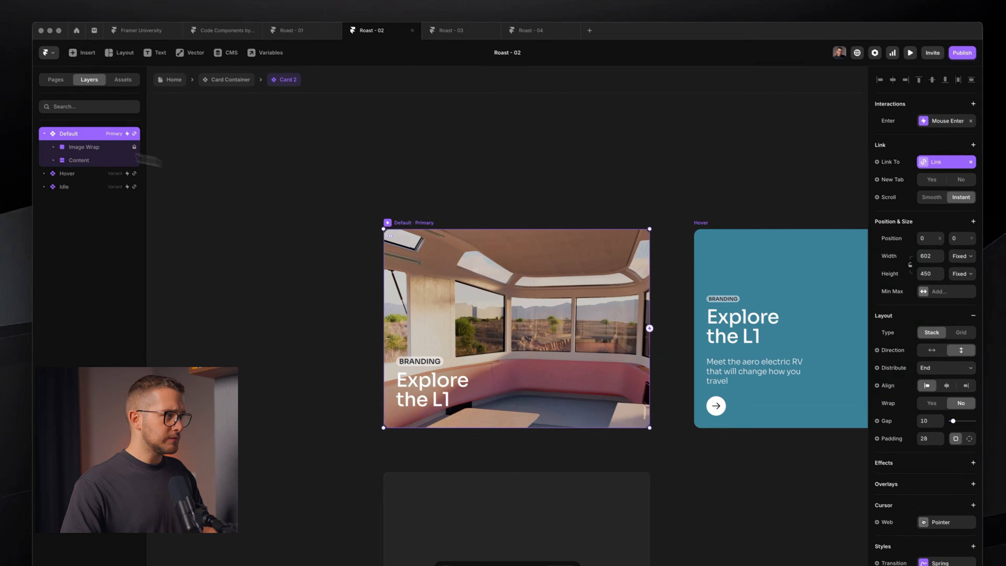
# - Inspect the Image Wrap and Image 1 layers, comparing Image 1's relative width and offsets
pyautogui.click(88, 141)
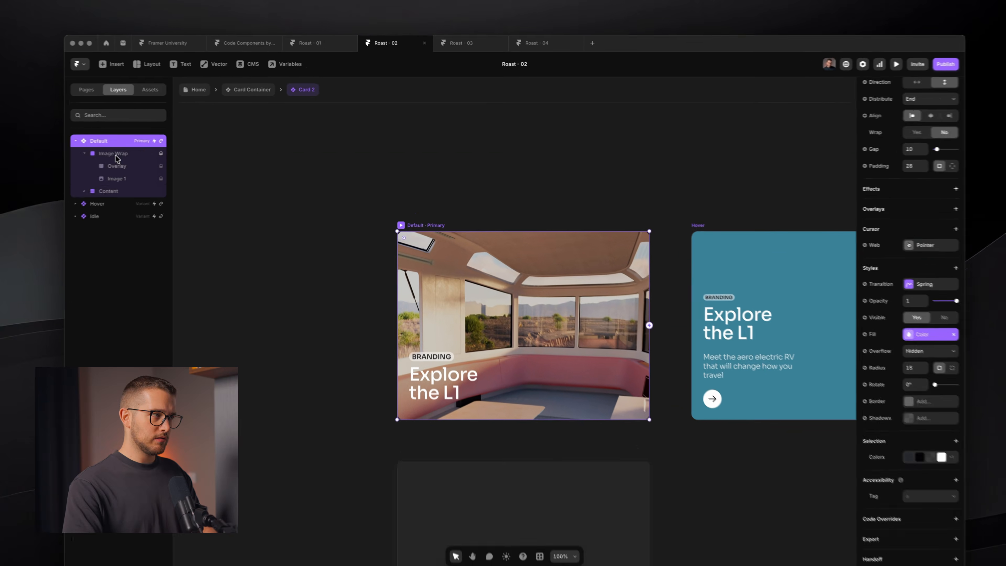
pyautogui.click(150, 149)
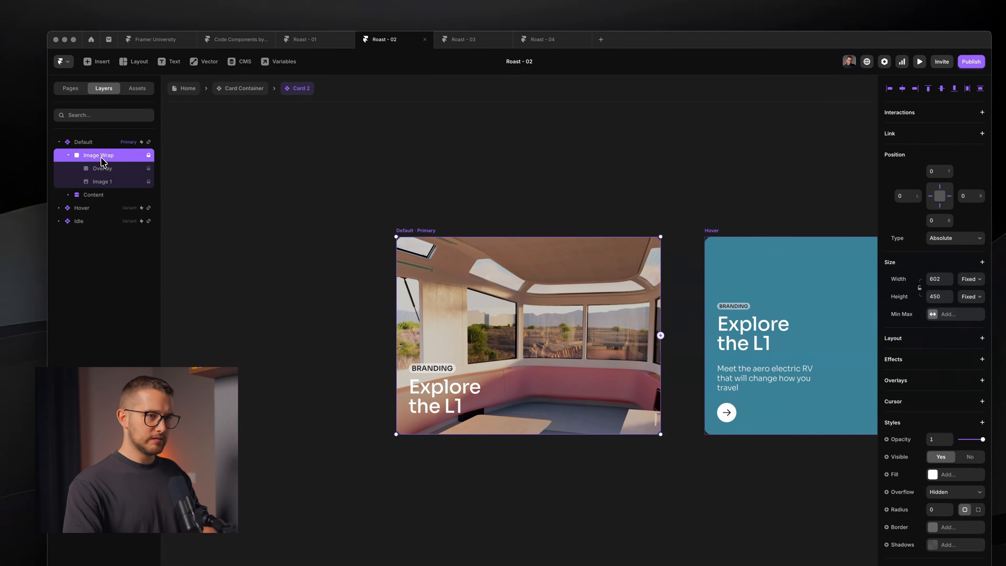
pyautogui.click(99, 182)
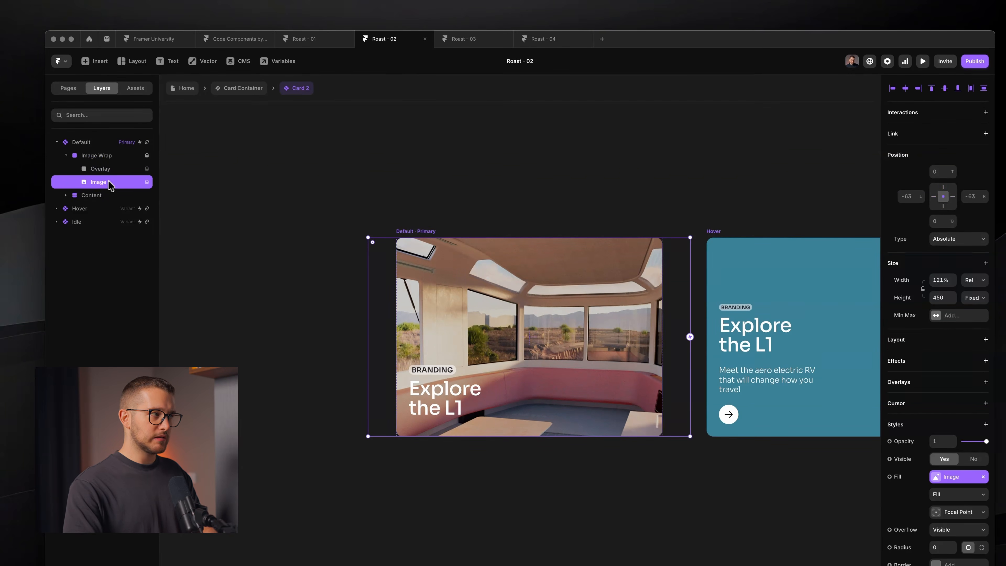
pyautogui.click(92, 158)
pyautogui.click(95, 185)
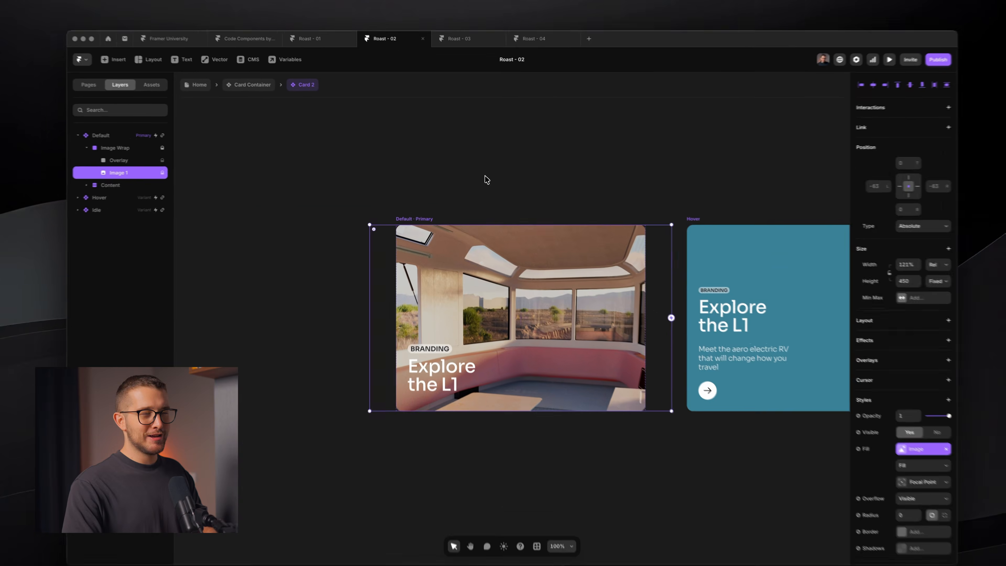
pyautogui.click(481, 182)
# - Select Image 1 in the Default variant (absolute, 121% width, 450 height) and open a quick browser window
pyautogui.hscroll(8, 497, 230)
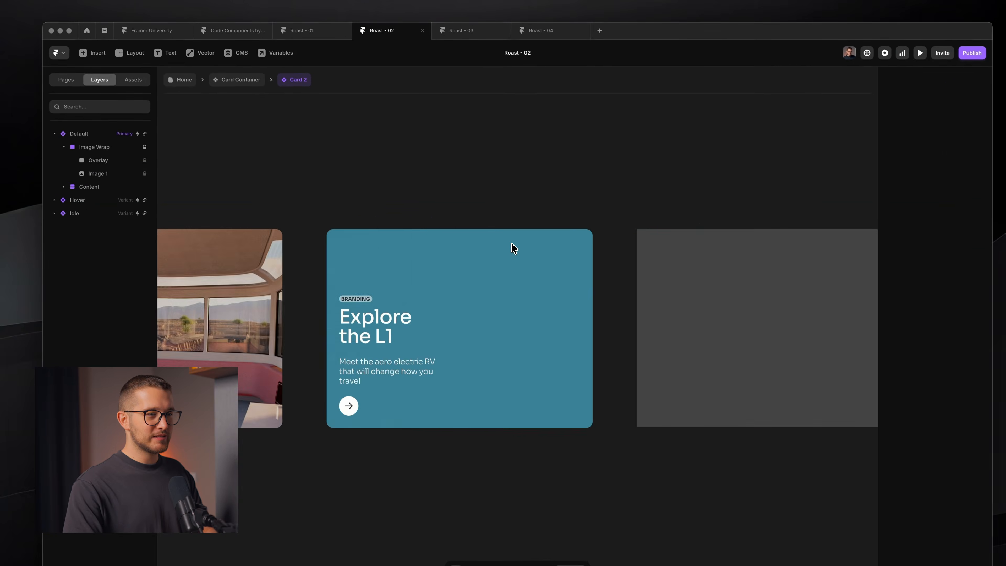
pyautogui.hscroll(-8, 476, 288)
pyautogui.click(441, 293)
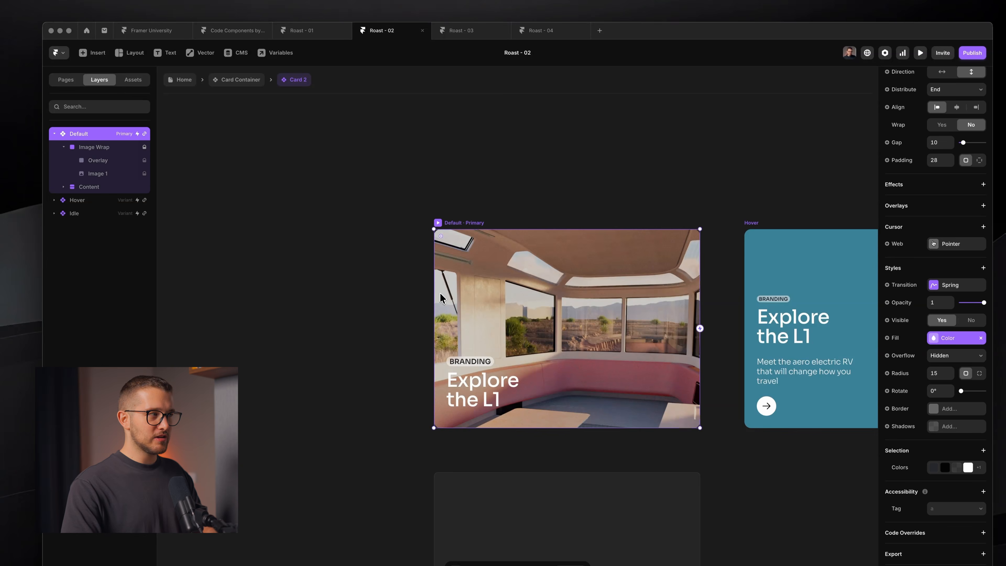
pyautogui.click(119, 178)
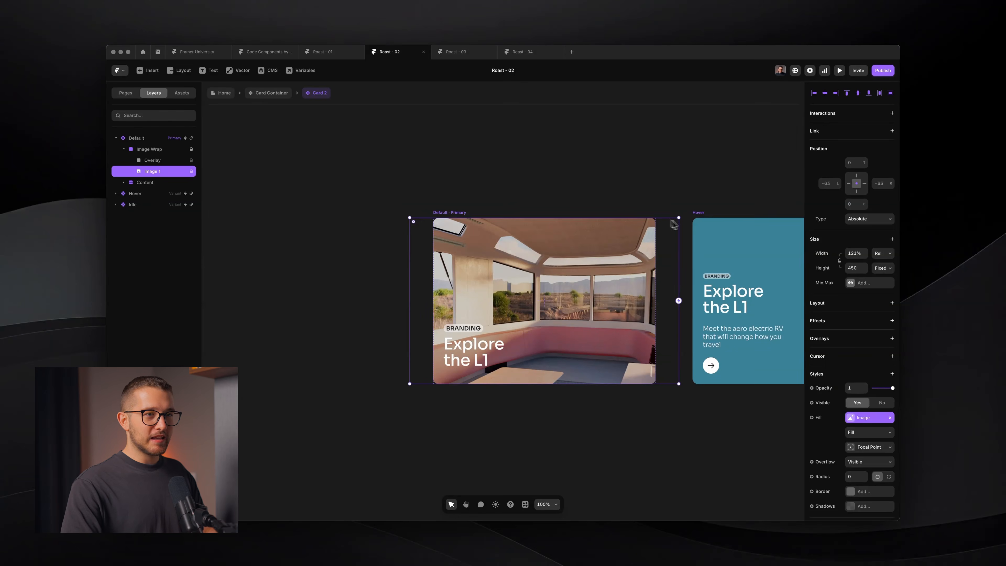
pyautogui.hscroll(3, 618, 217)
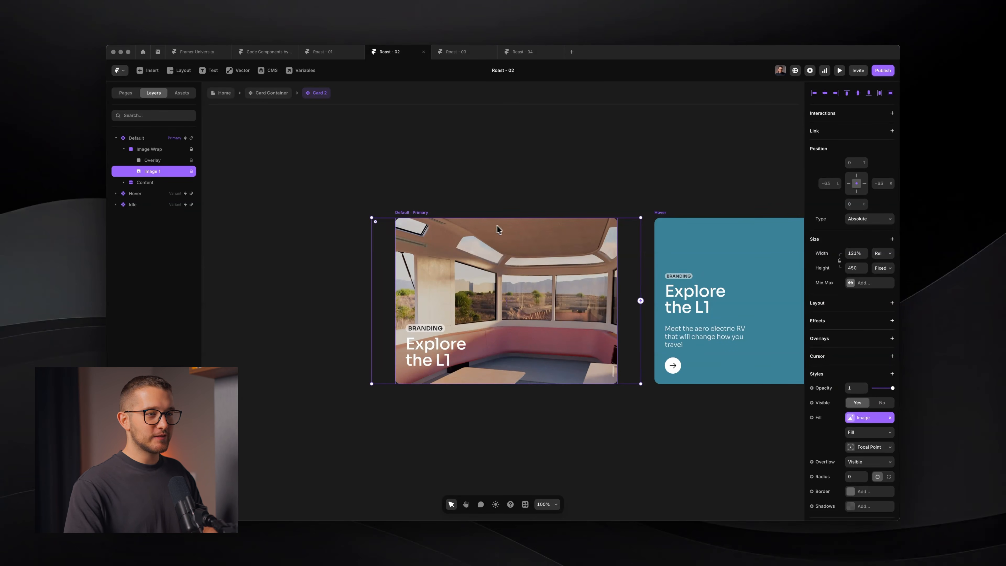
pyautogui.hotkey('alt', 'r')
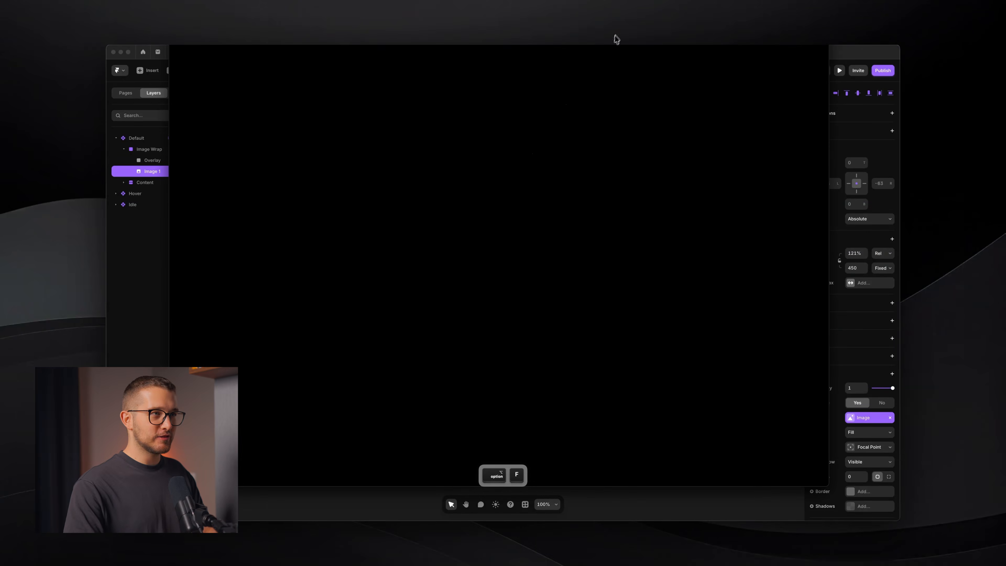
# - Search framer.university Resources for 'card', then 'hover', browse the results, and close the window
pyautogui.moveTo(613, 42); pyautogui.dragTo(616, 86)
pyautogui.click(586, 123)
pyautogui.write('card')
pyautogui.press('BackSpace')
pyautogui.press('BackSpace')
pyautogui.press('BackSpace')
pyautogui.press('BackSpace')
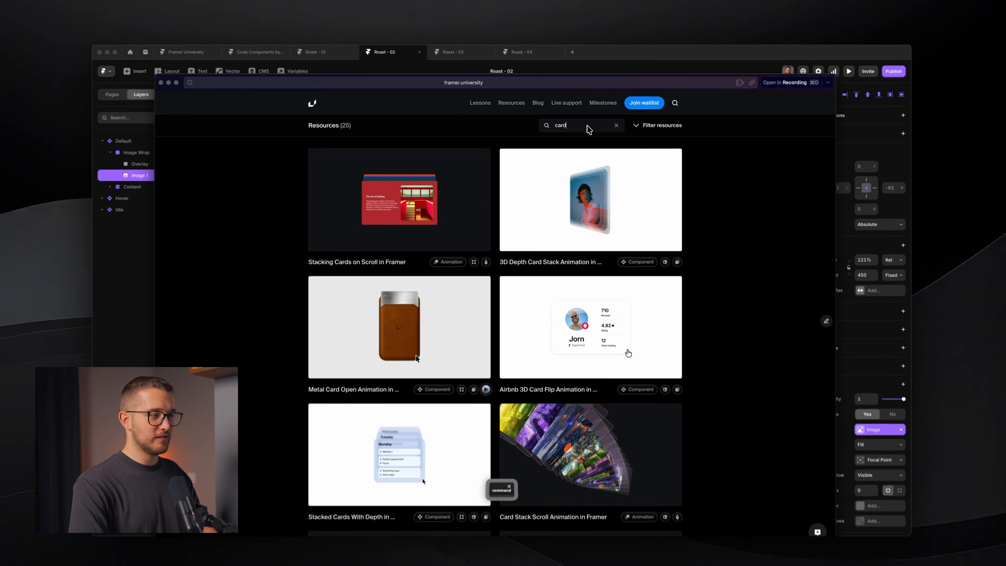
pyautogui.write('hover')
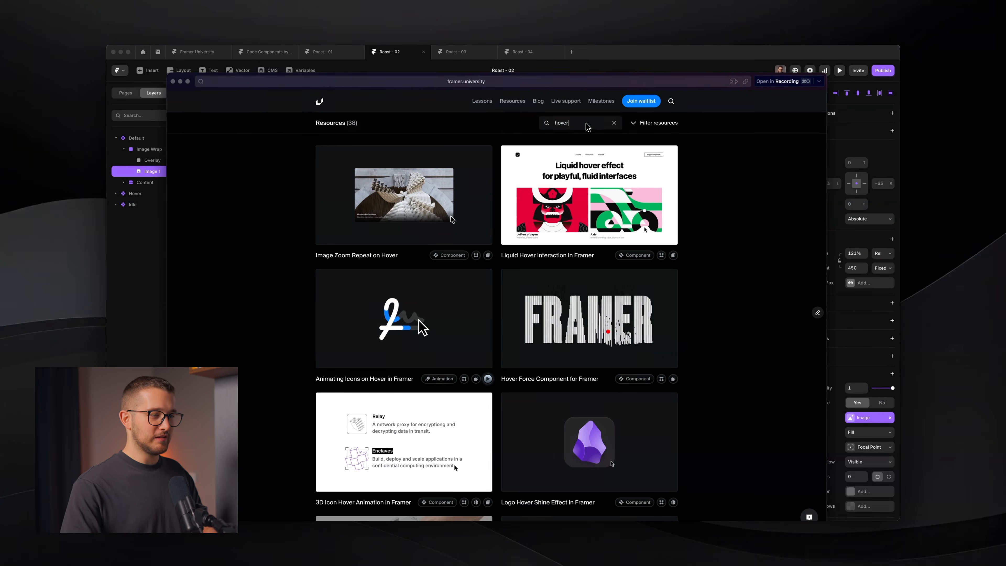
pyautogui.scroll(-20, 595, 388)
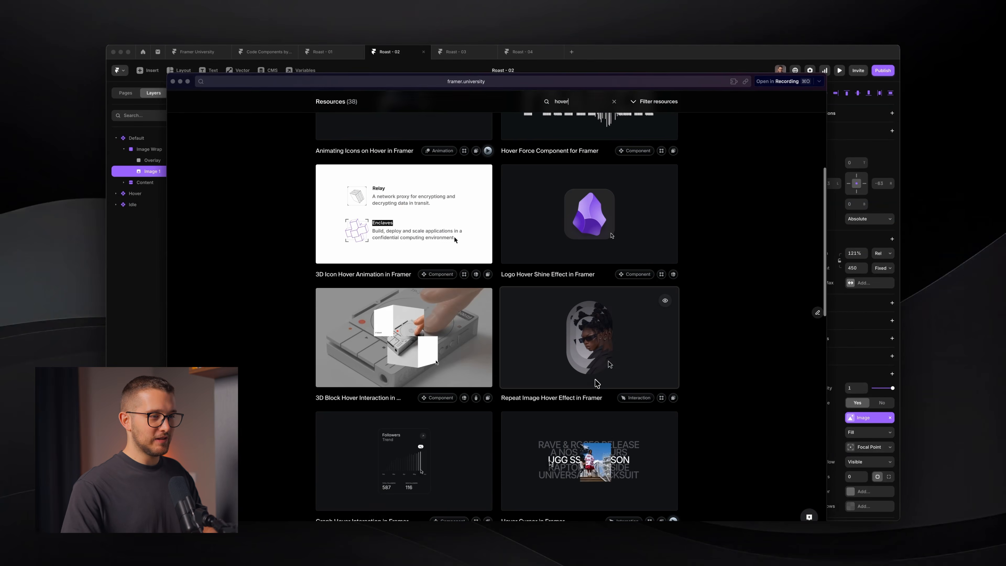
pyautogui.scroll(-15, 594, 387)
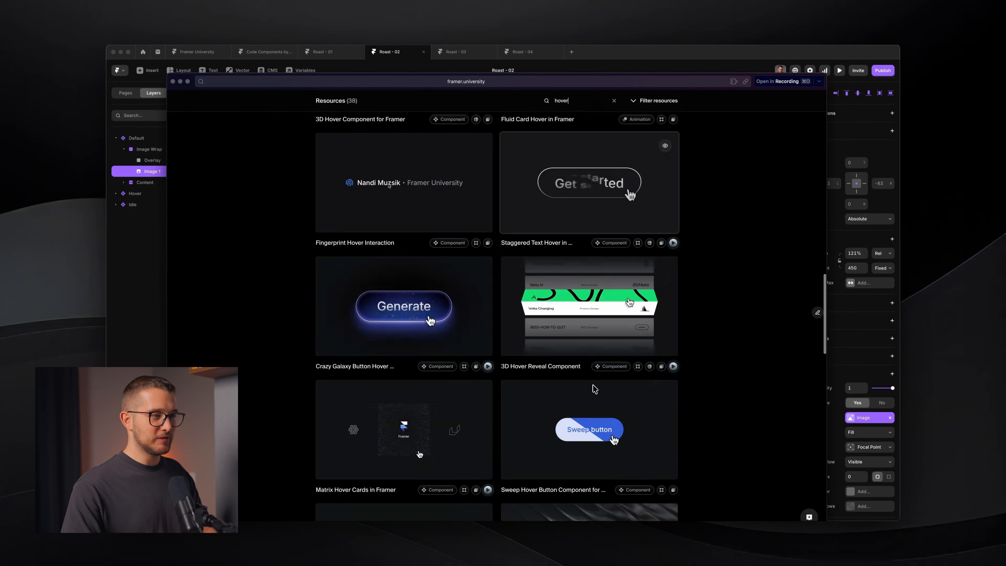
pyautogui.scroll(-3, 594, 389)
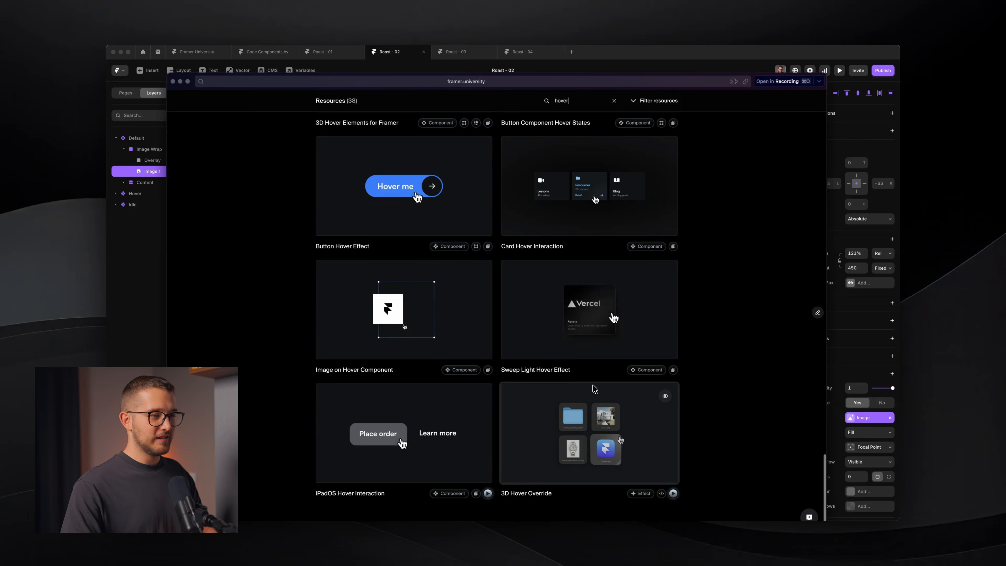
pyautogui.scroll(18, 593, 386)
pyautogui.scroll(8, 593, 384)
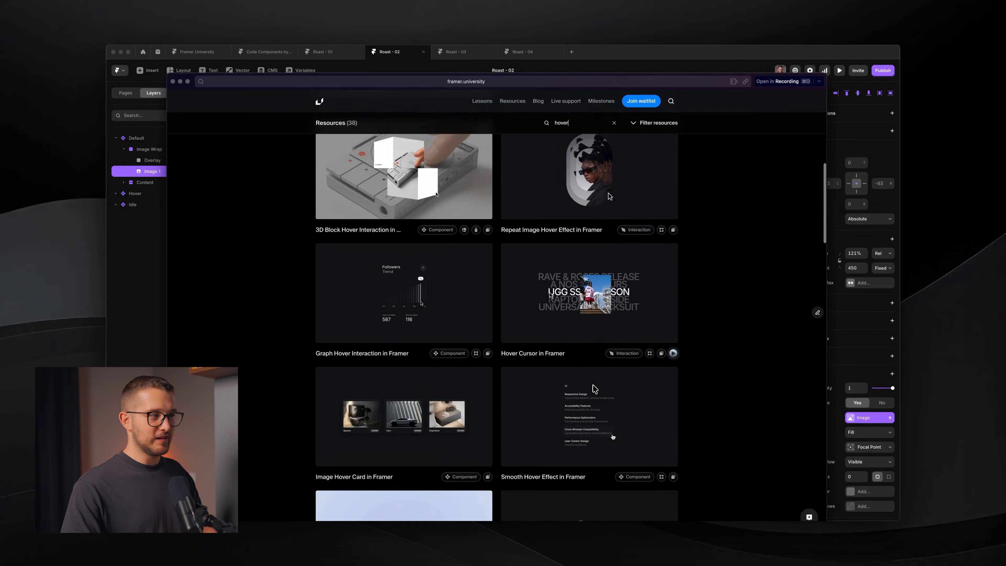
pyautogui.press('super+w')
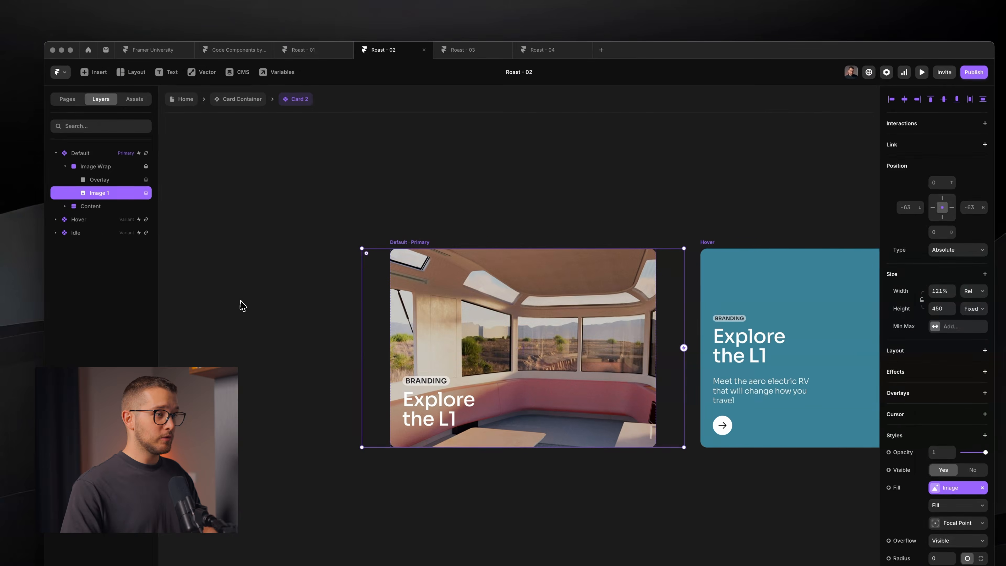
pyautogui.click(242, 306)
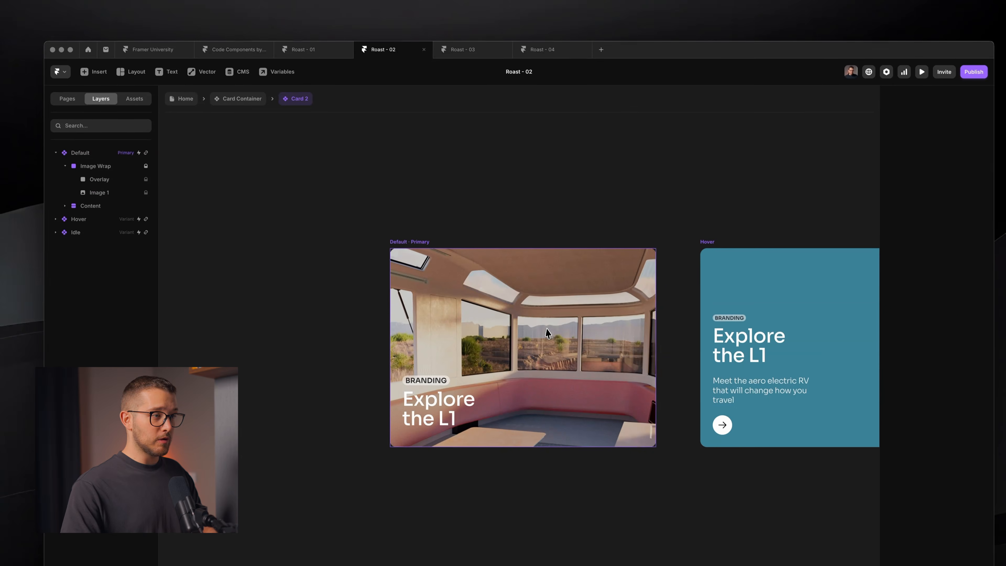
pyautogui.click(549, 332)
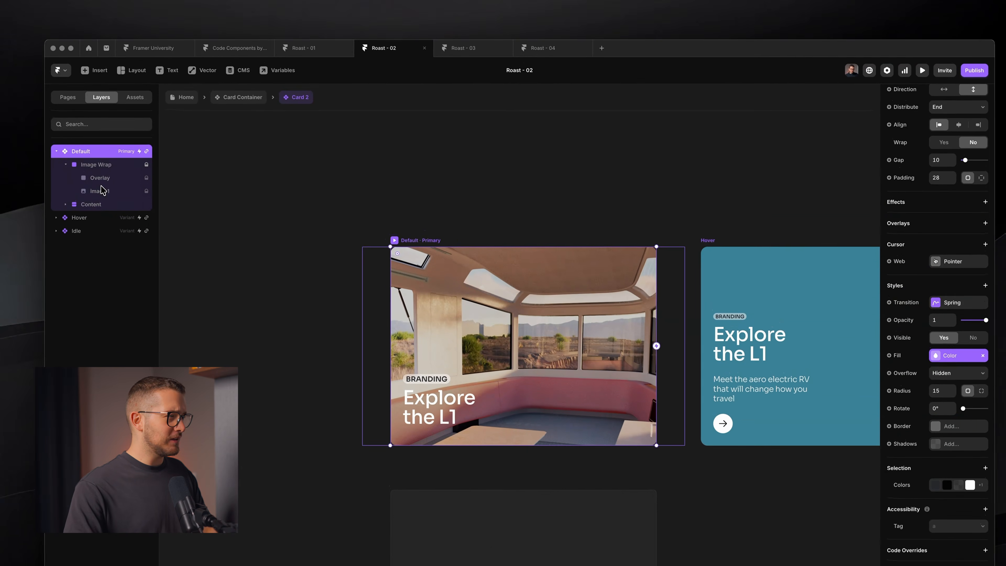
pyautogui.click(96, 179)
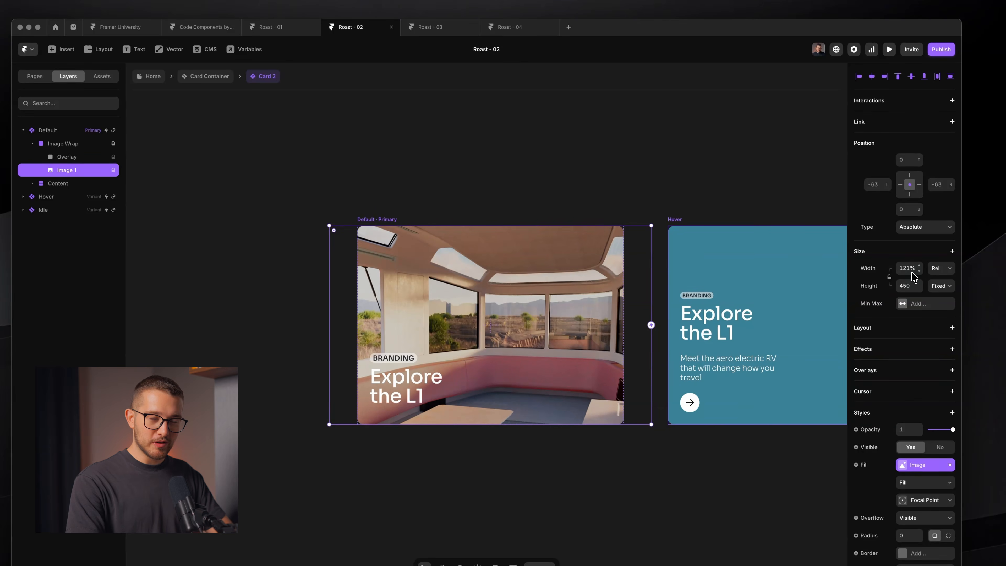
# - Narrow the Default card variant to 521 wide and check how Image Wrap and Image 1 respond
pyautogui.click(71, 144)
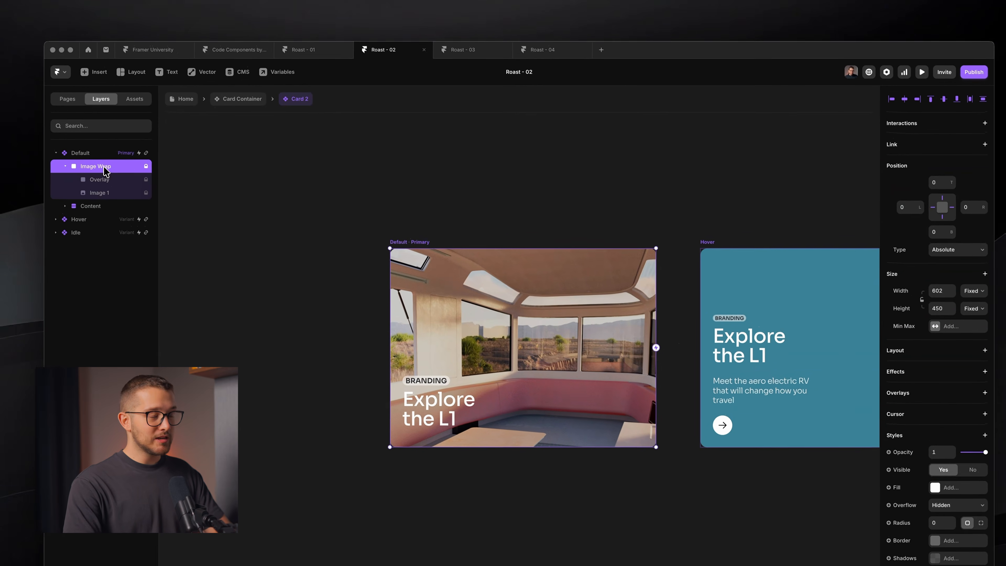
pyautogui.click(409, 231)
pyautogui.moveTo(634, 262)
pyautogui.mouseDown()
pyautogui.moveTo(599, 263)
pyautogui.moveTo(674, 264)
pyautogui.moveTo(549, 265)
pyautogui.moveTo(853, 256)
pyautogui.moveTo(594, 267)
pyautogui.moveTo(629, 264)
pyautogui.mouseUp()
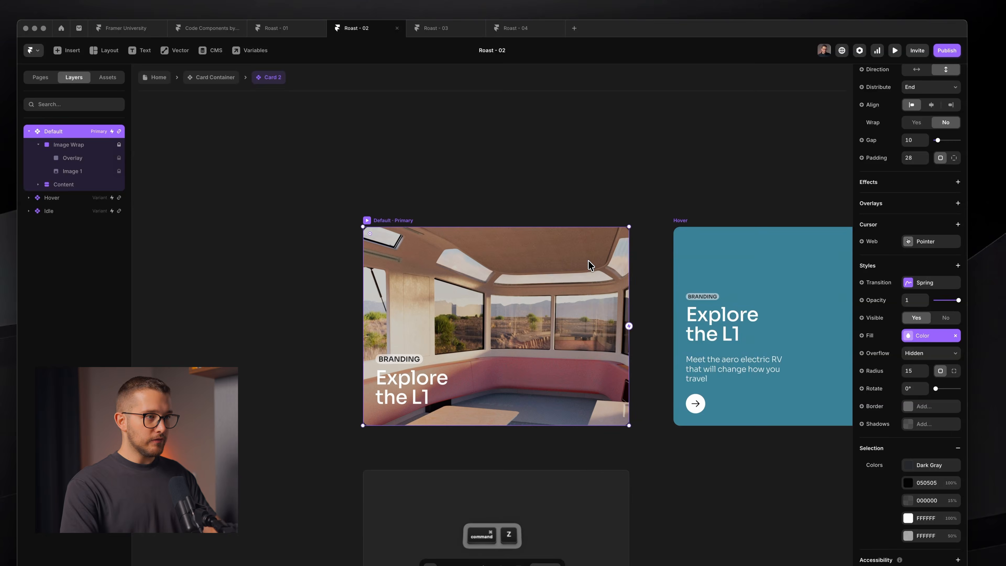
pyautogui.click(71, 145)
pyautogui.click(111, 194)
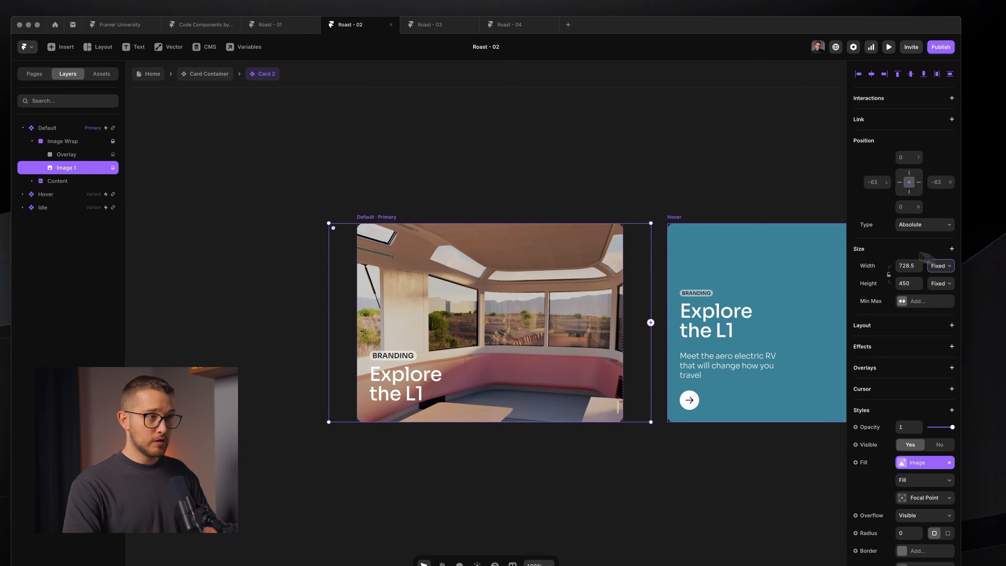
# - Widen the Default card, move it further left, resize it to 935 wide, and undo the last resize
pyautogui.click(390, 217)
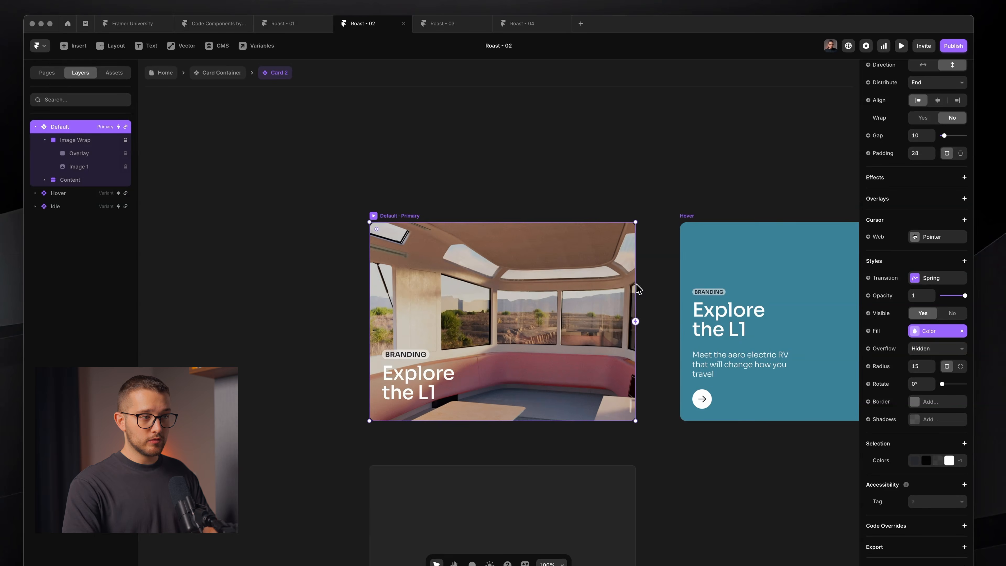
pyautogui.moveTo(635, 288); pyautogui.dragTo(671, 288)
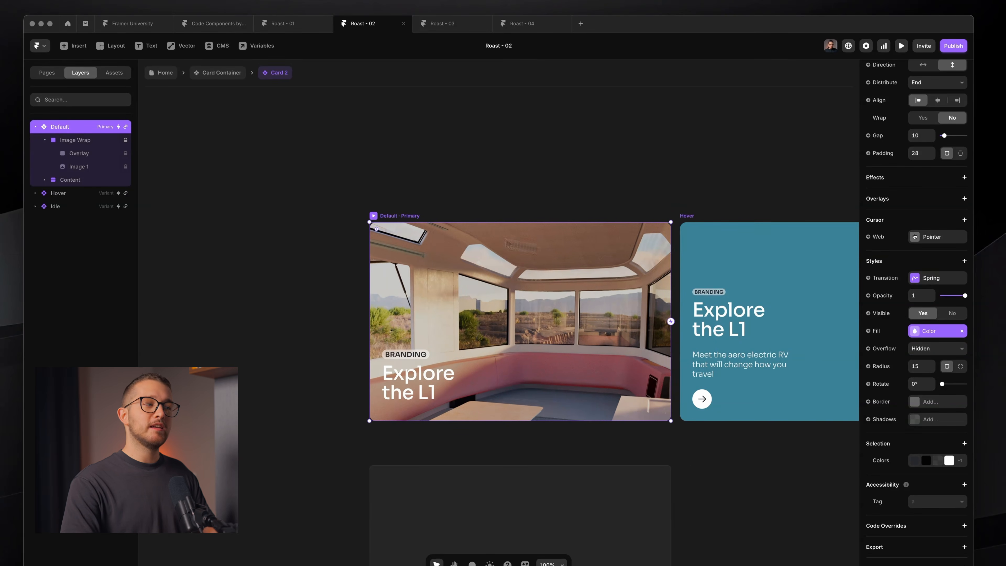
pyautogui.moveTo(395, 218); pyautogui.dragTo(249, 219)
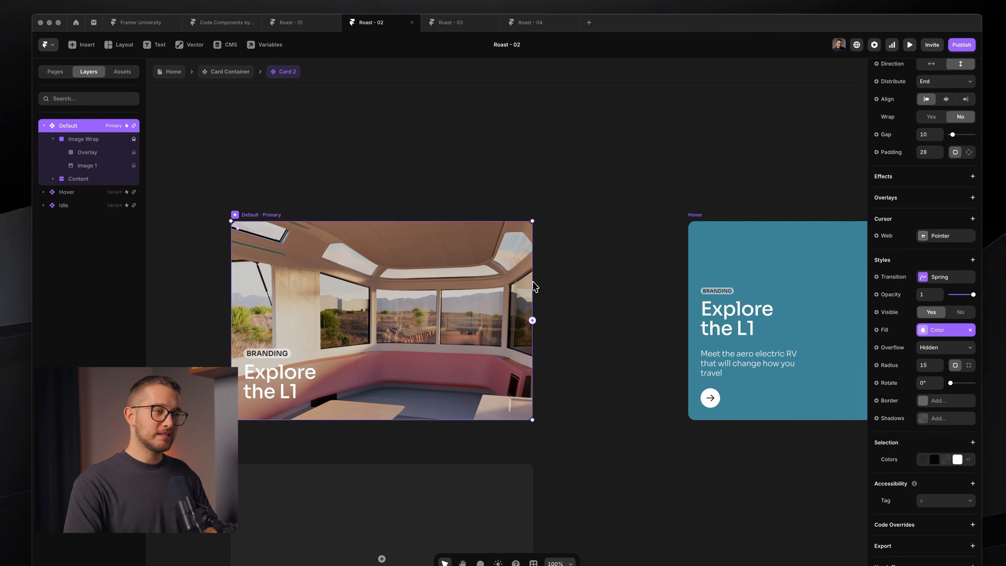
pyautogui.moveTo(535, 284); pyautogui.dragTo(399, 274)
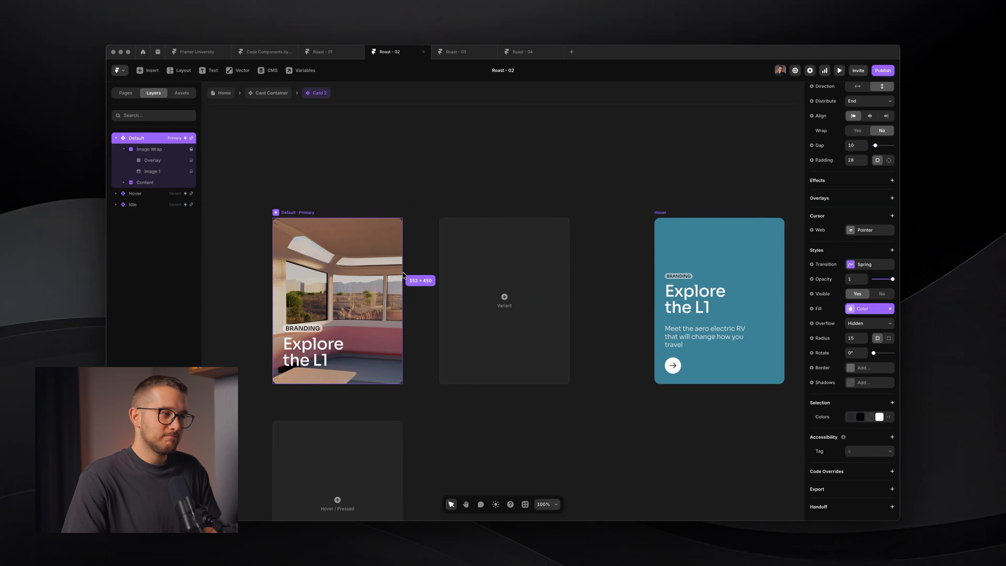
pyautogui.press('super+z')
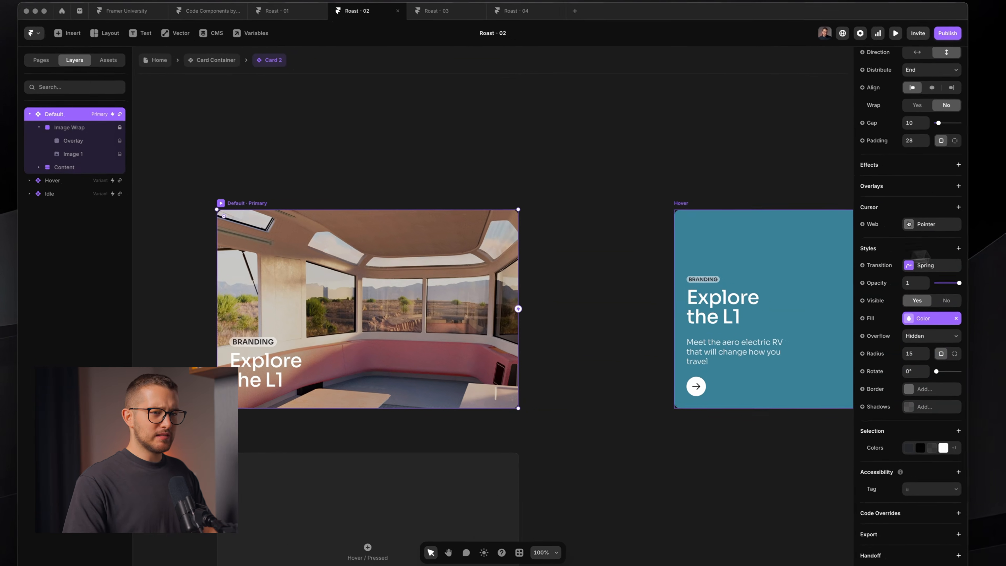
# - Leave Card 2 for the Home page and preview the site, scrolling to the Works grid
pyautogui.scroll(5, 951, 261)
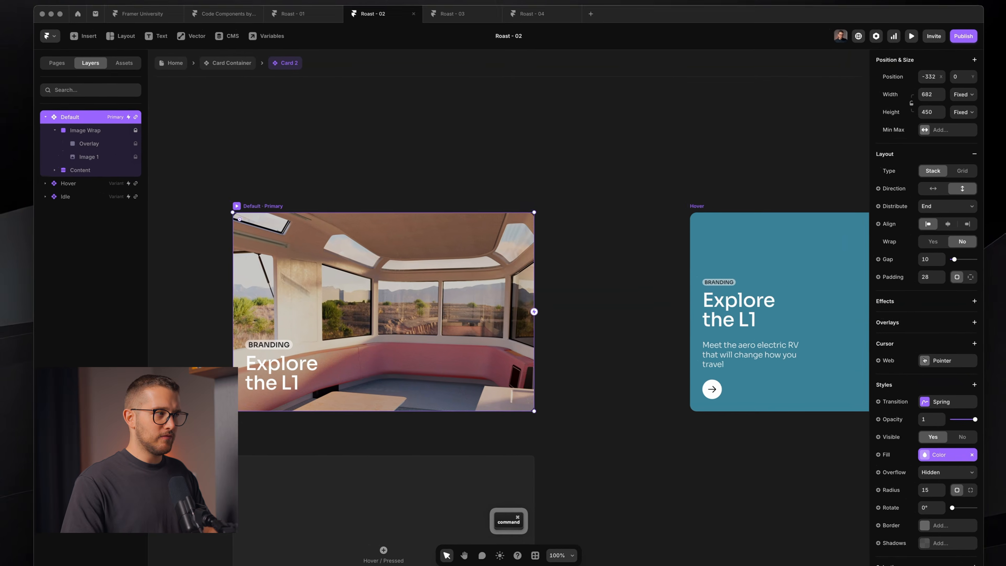
pyautogui.click(84, 151)
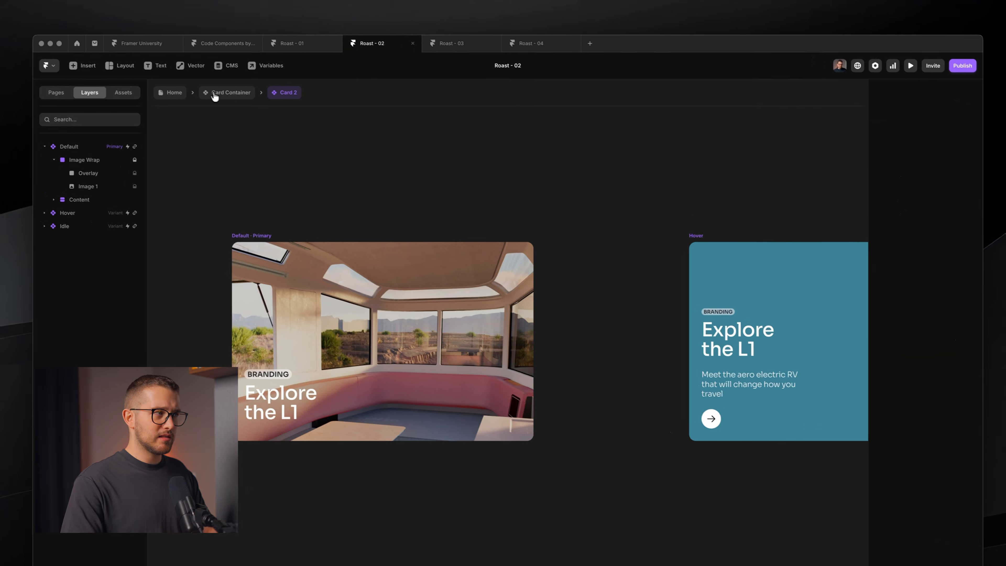
pyautogui.click(212, 90)
pyautogui.click(349, 247)
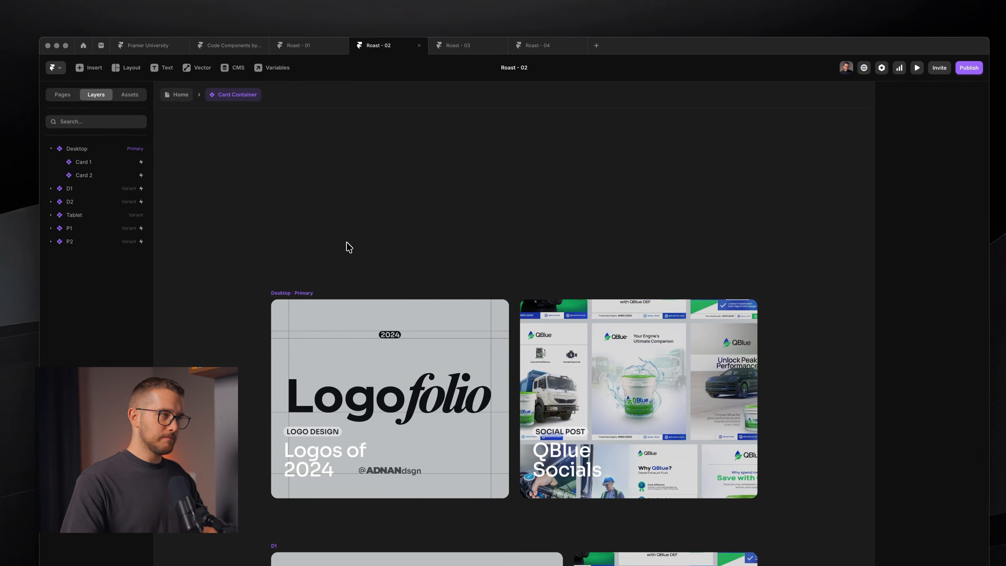
pyautogui.click(179, 95)
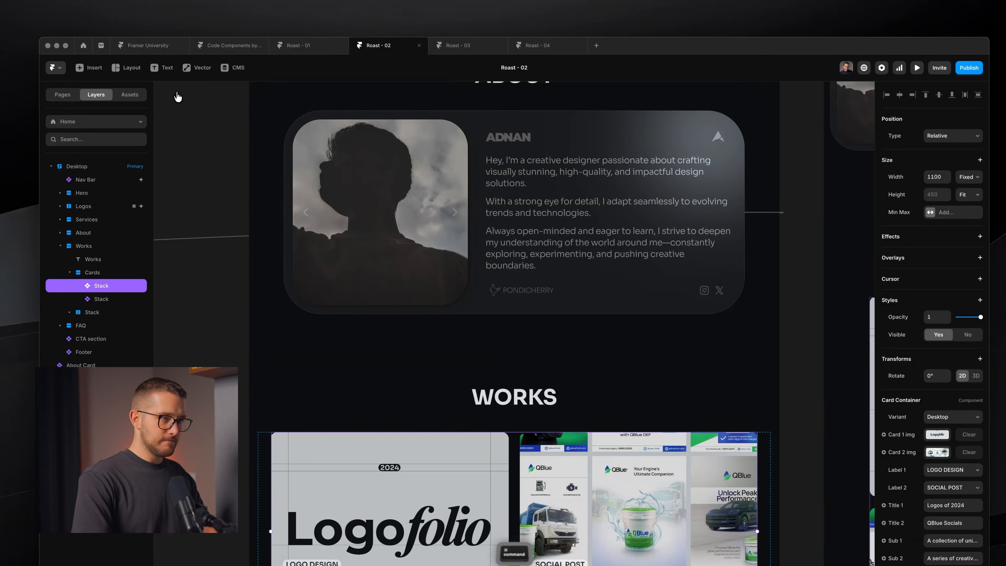
pyautogui.press('super+p')
pyautogui.scroll(-15, 482, 331)
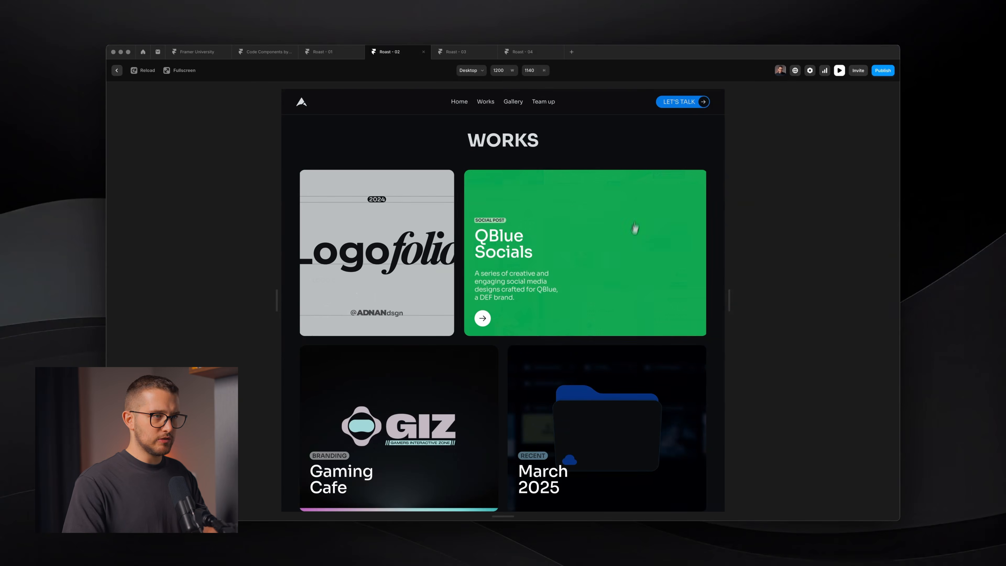
# - Close the preview, open Card 3 inside Card Container, and check Image 1's width unit options
pyautogui.press('Escape')
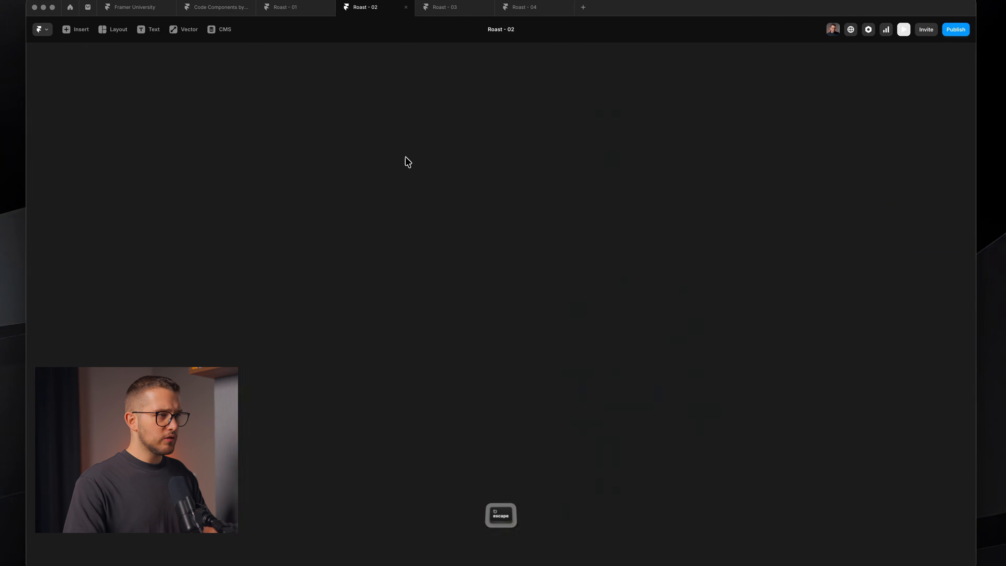
pyautogui.doubleClick(490, 441)
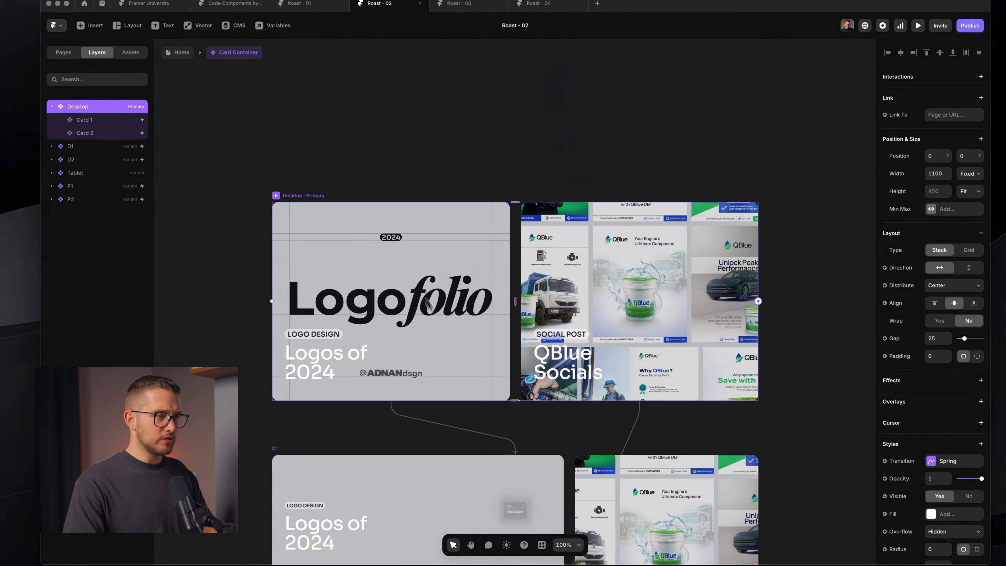
pyautogui.doubleClick(415, 288)
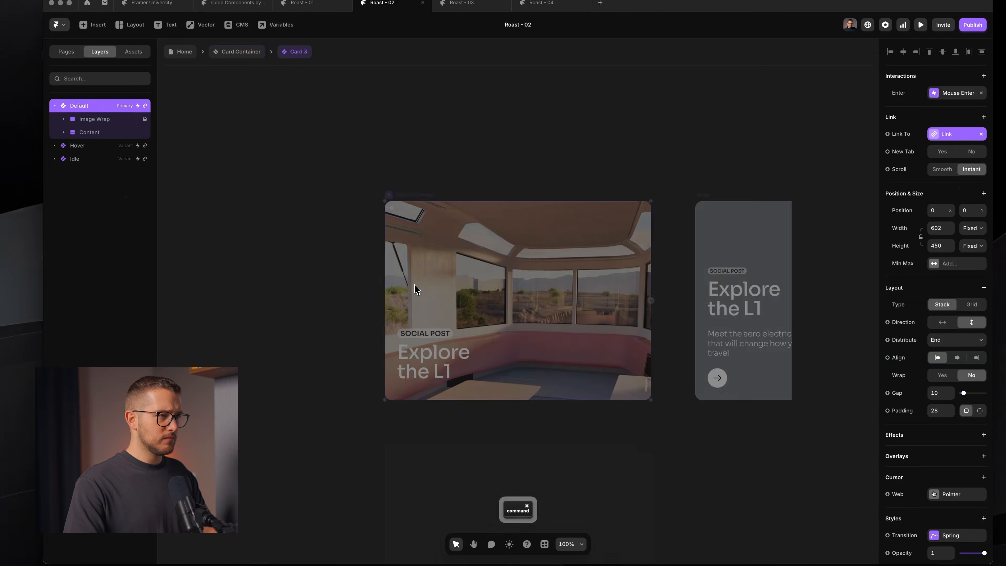
pyautogui.click(104, 132)
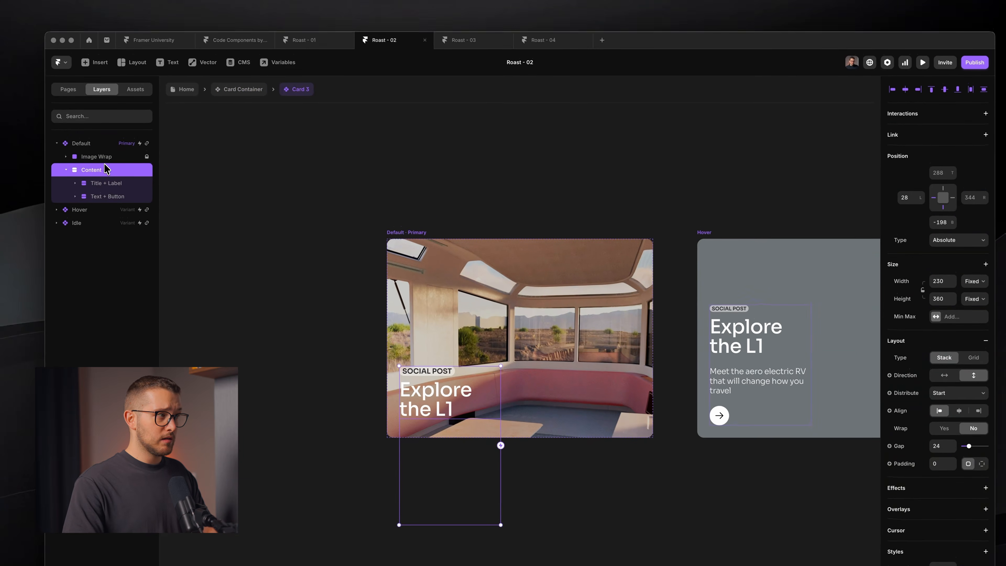
pyautogui.click(123, 159)
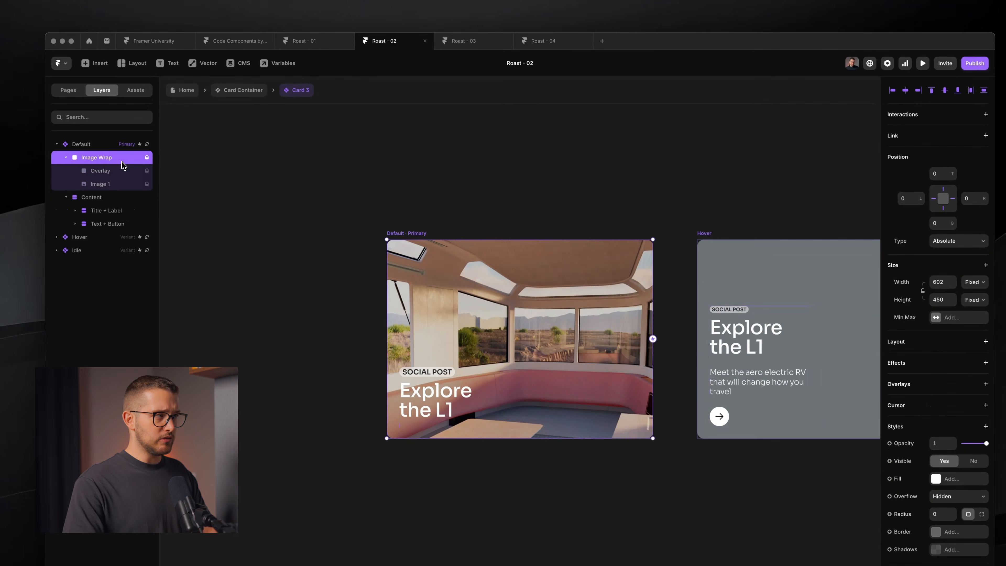
pyautogui.click(113, 184)
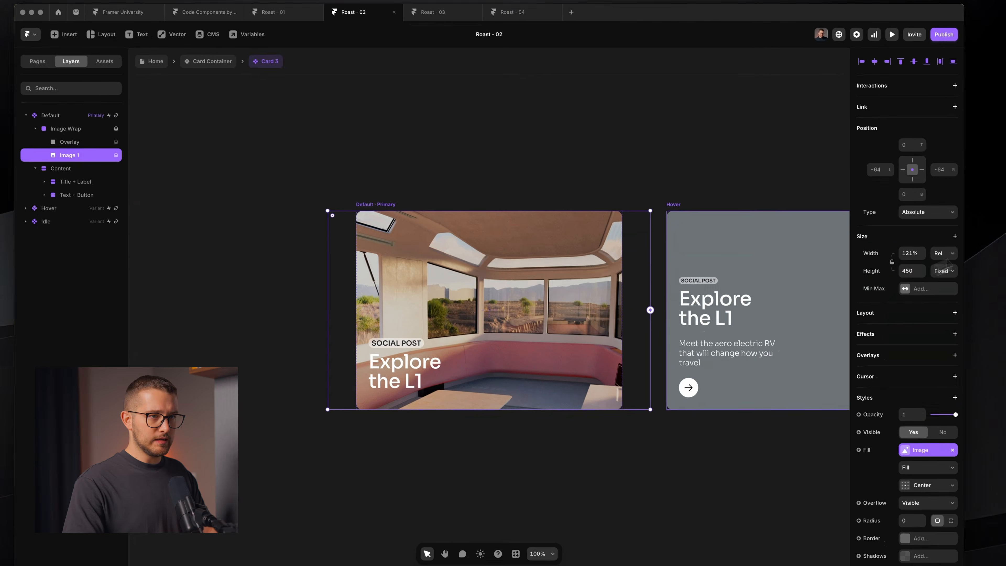
pyautogui.click(951, 254)
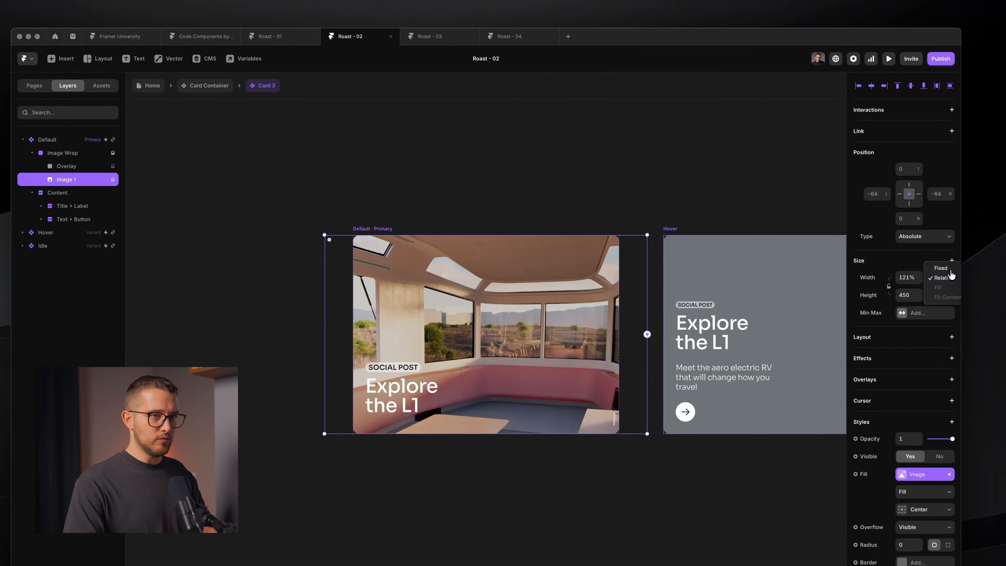
pyautogui.click(574, 147)
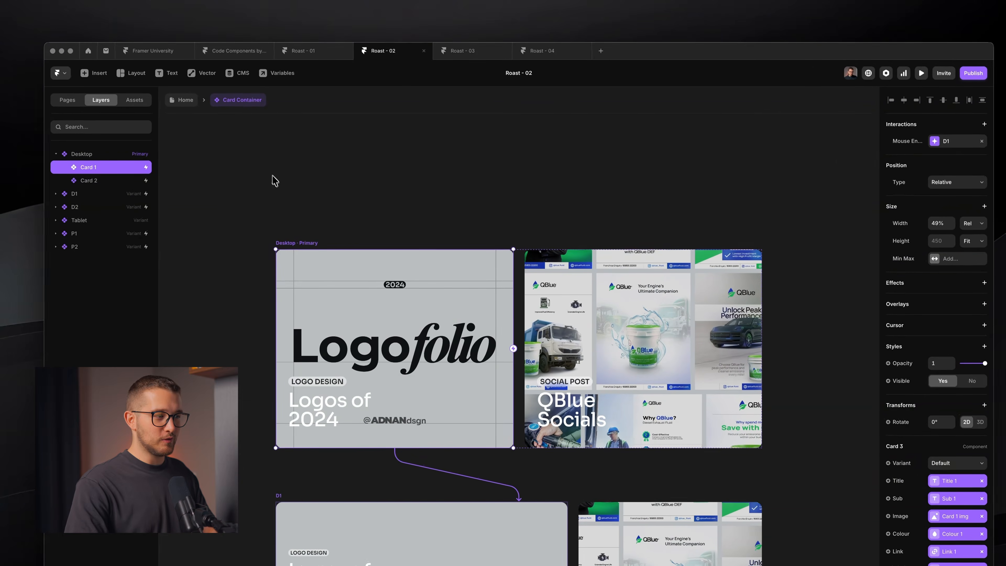
# - Return to the Home page, select the About section, and open the site preview
pyautogui.scroll(-2, 346, 293)
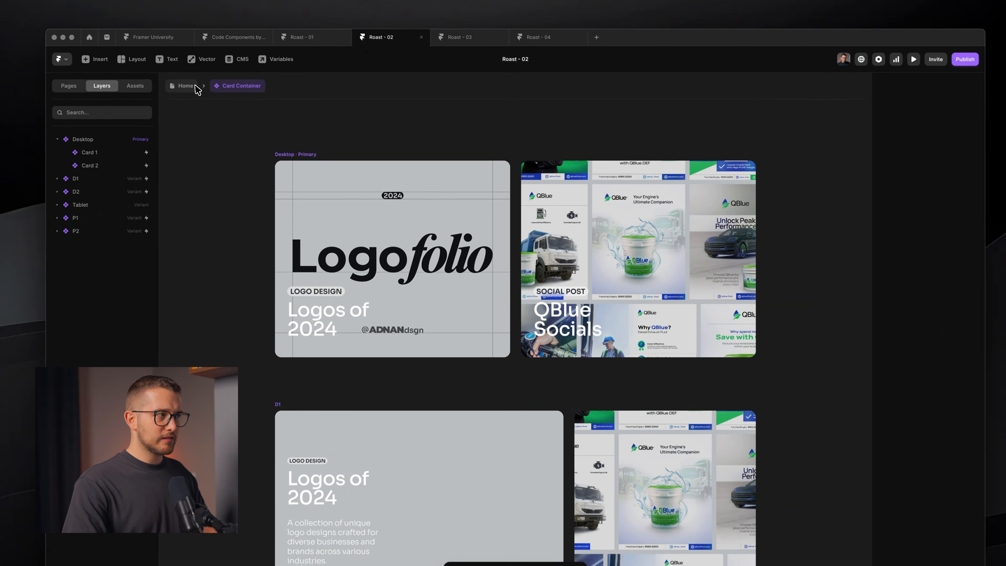
pyautogui.click(224, 92)
pyautogui.click(424, 338)
pyautogui.press('super+p')
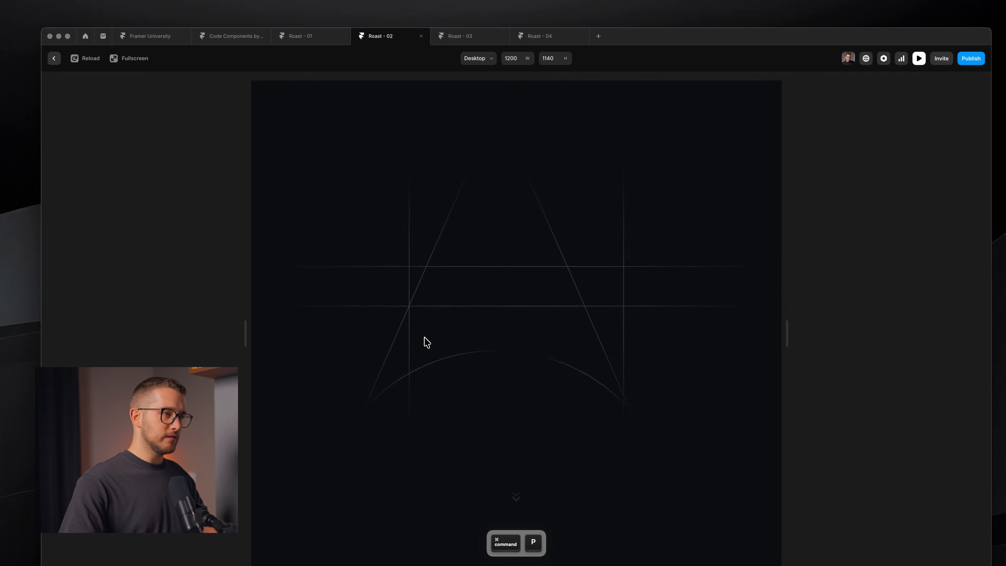
# - Scroll through the preview to inspect each of the four Works project cards
pyautogui.scroll(-15, 448, 363)
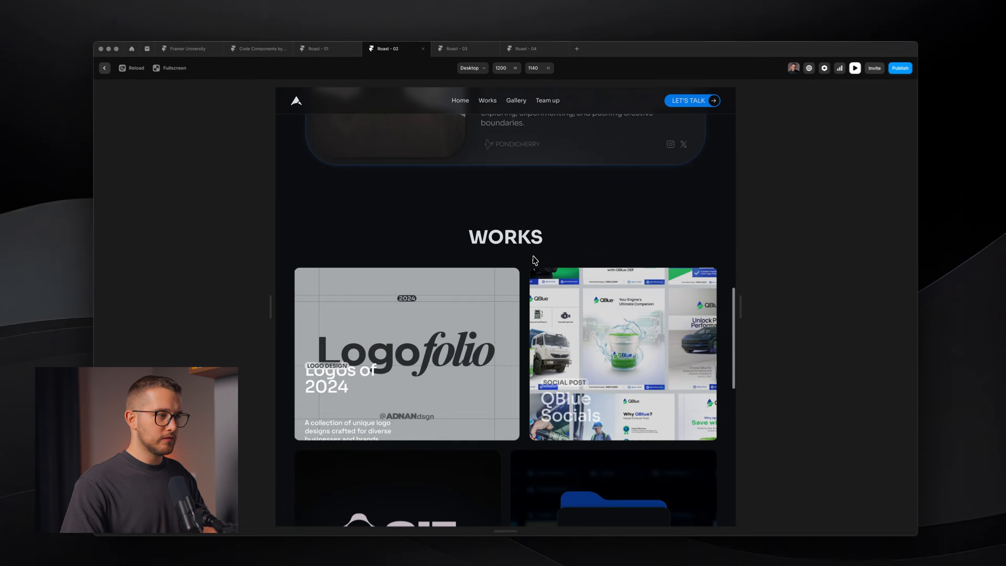
pyautogui.moveTo(429, 306)
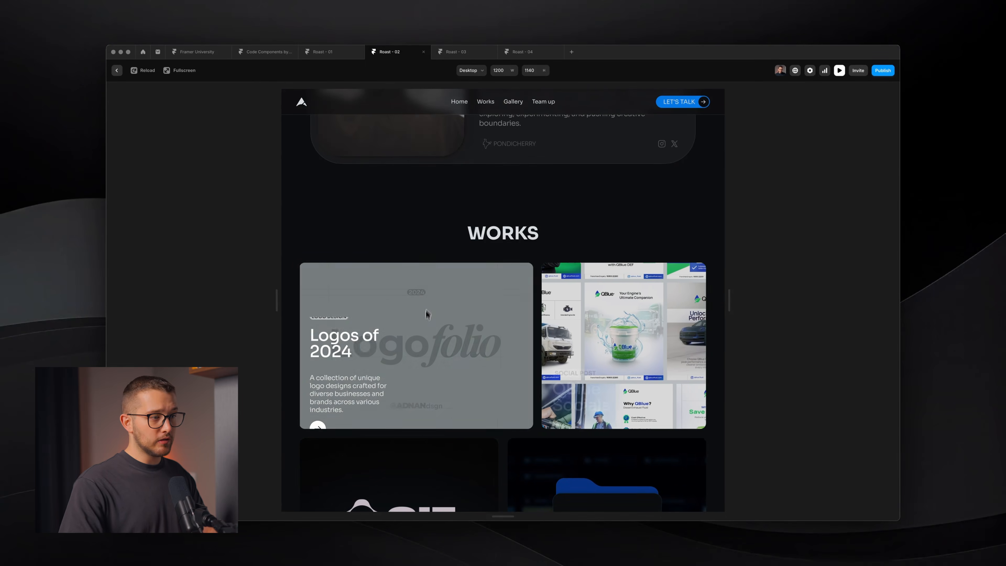
pyautogui.moveTo(609, 280)
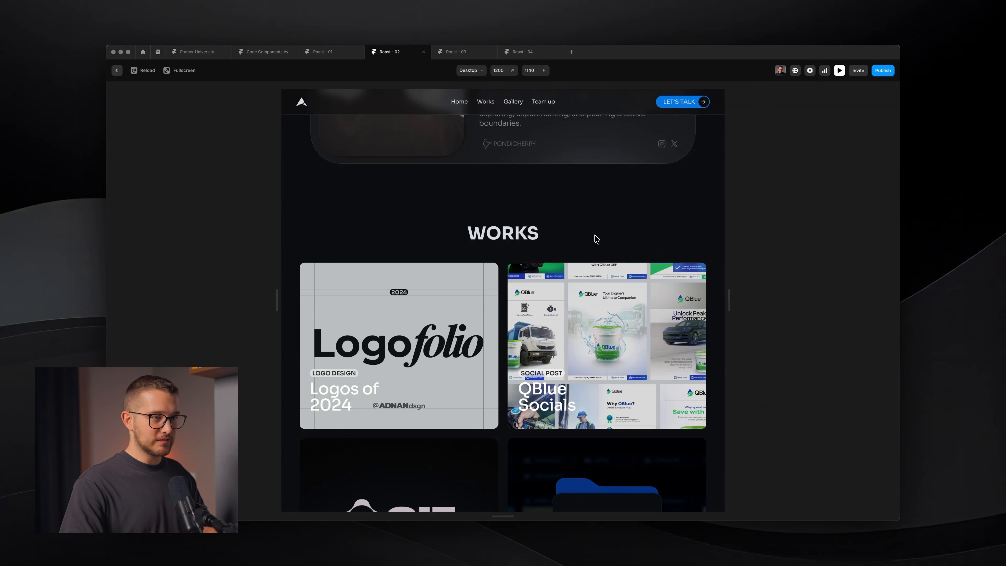
pyautogui.scroll(-5, 593, 317)
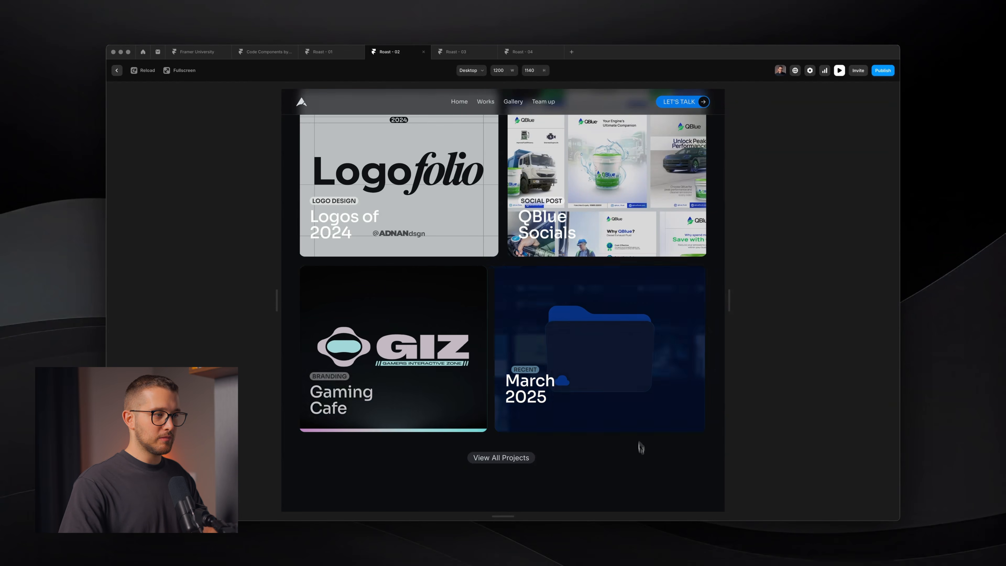
# - Screenshot the Gaming Cafe card and close the preview
pyautogui.press('shift+super+4')
pyautogui.moveTo(349, 312); pyautogui.dragTo(431, 365)
pyautogui.press('Escape')
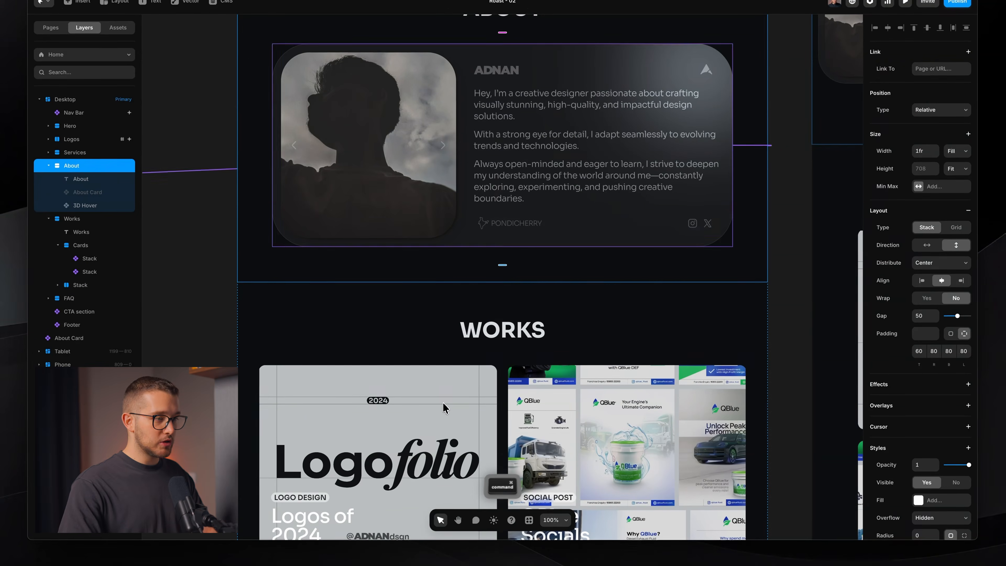
# - Drill into Card 3 and inspect the Idle variant's Image 1 width options
pyautogui.click(444, 407)
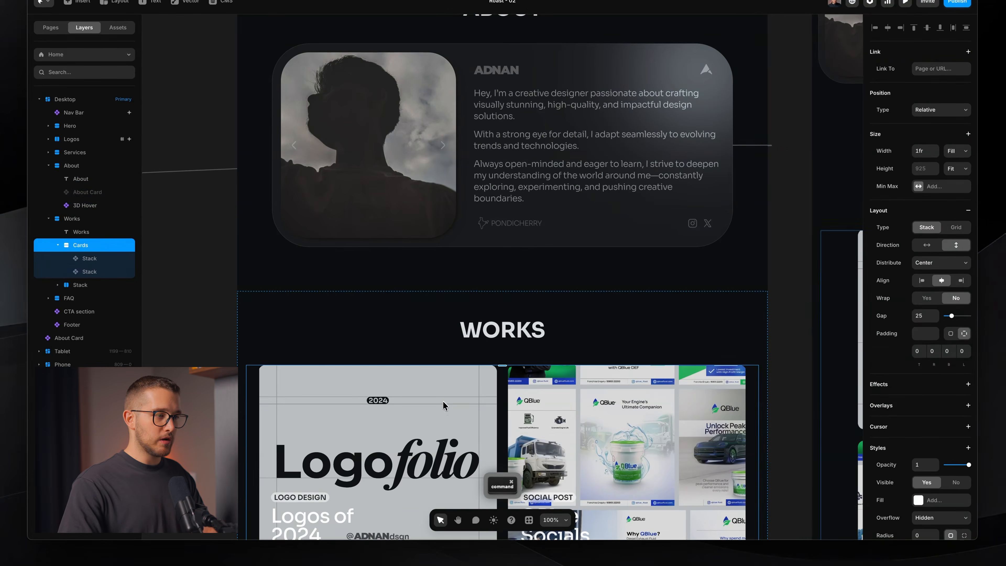
pyautogui.doubleClick(443, 396)
pyautogui.doubleClick(444, 393)
pyautogui.doubleClick(444, 248)
pyautogui.doubleClick(445, 248)
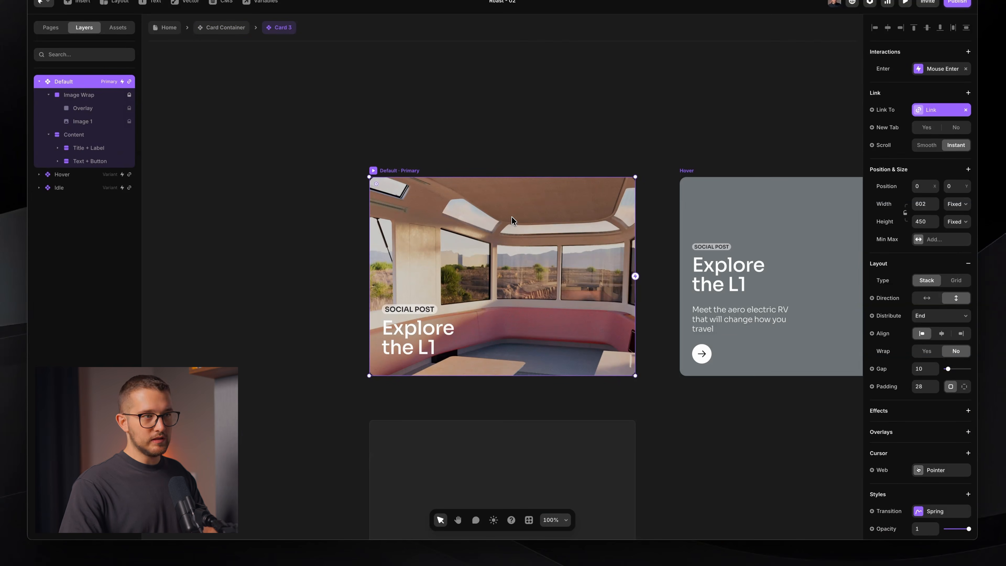
pyautogui.click(725, 214)
pyautogui.hscroll(10, 586, 295)
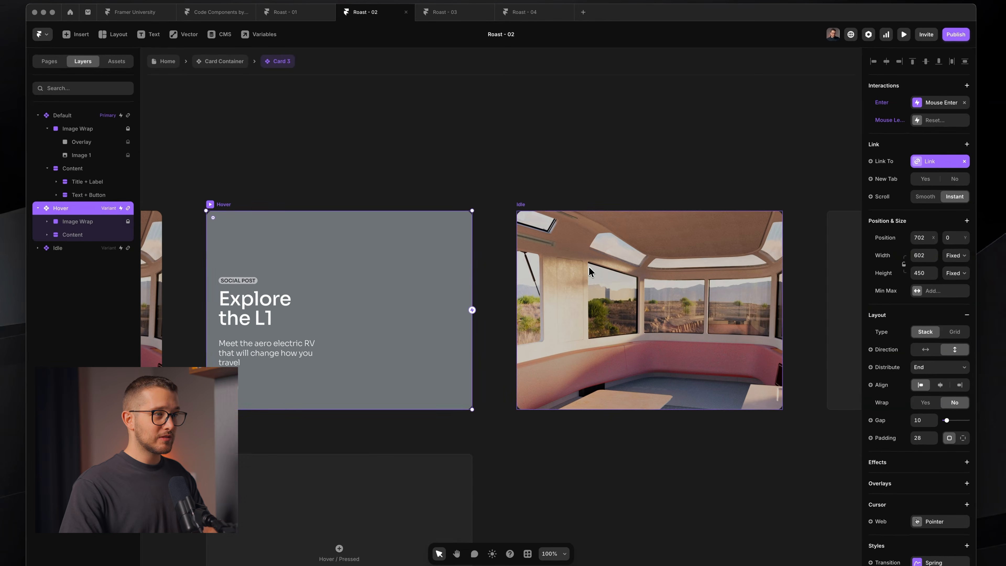
pyautogui.click(589, 267)
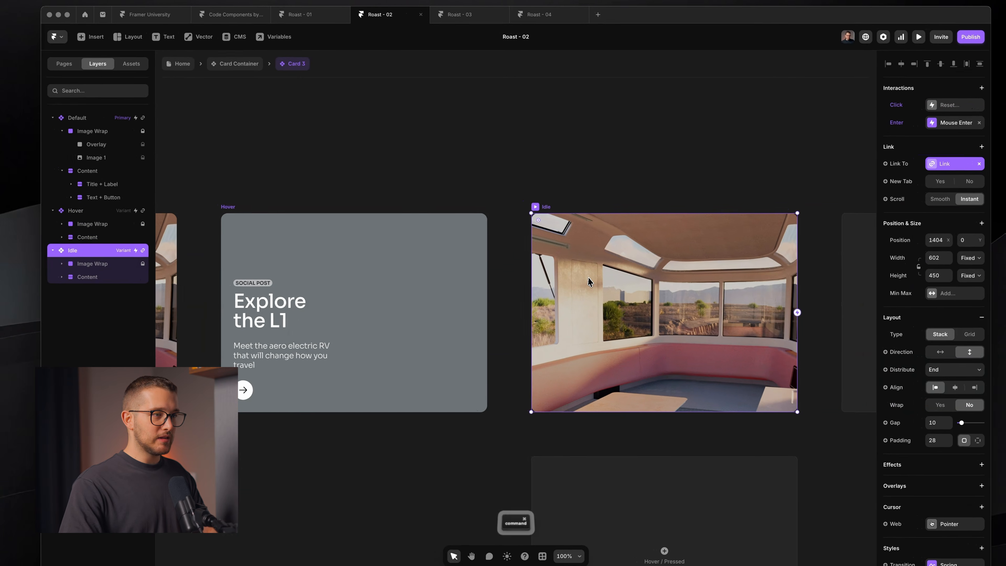
pyautogui.click(84, 265)
pyautogui.click(91, 292)
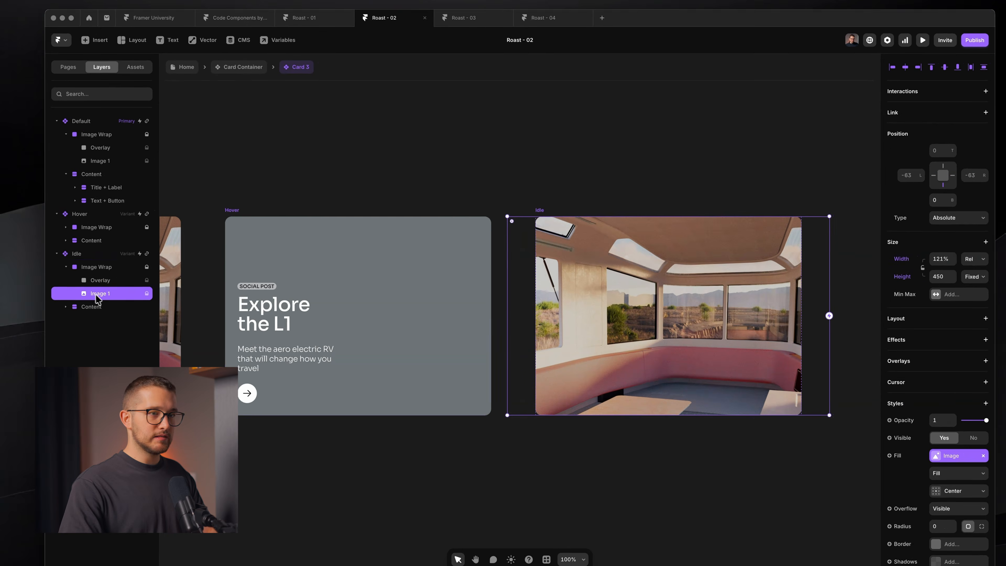
pyautogui.click(974, 259)
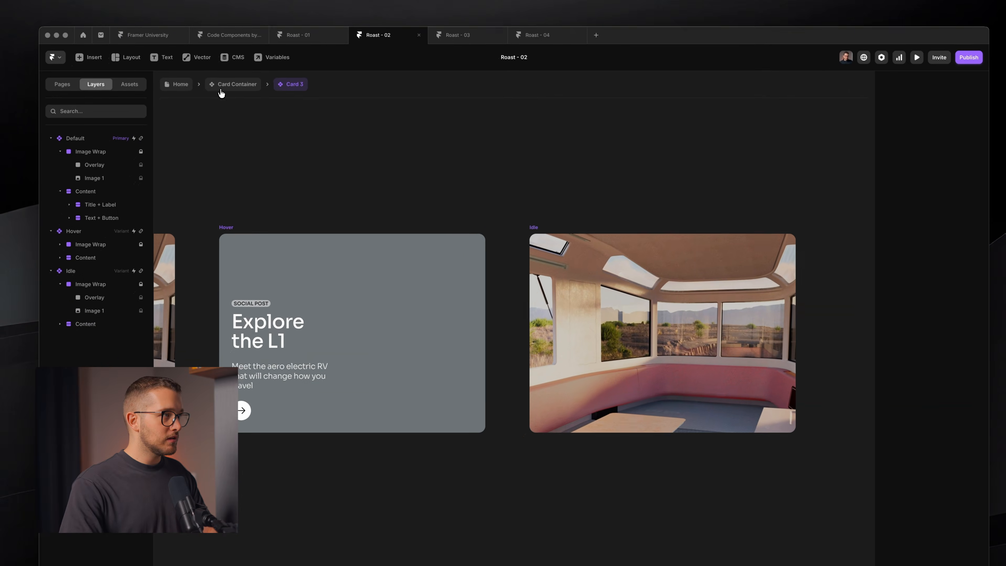
# - Check Card 2's Idle variant Image 1 layer, then return to the Home page
pyautogui.click(206, 71)
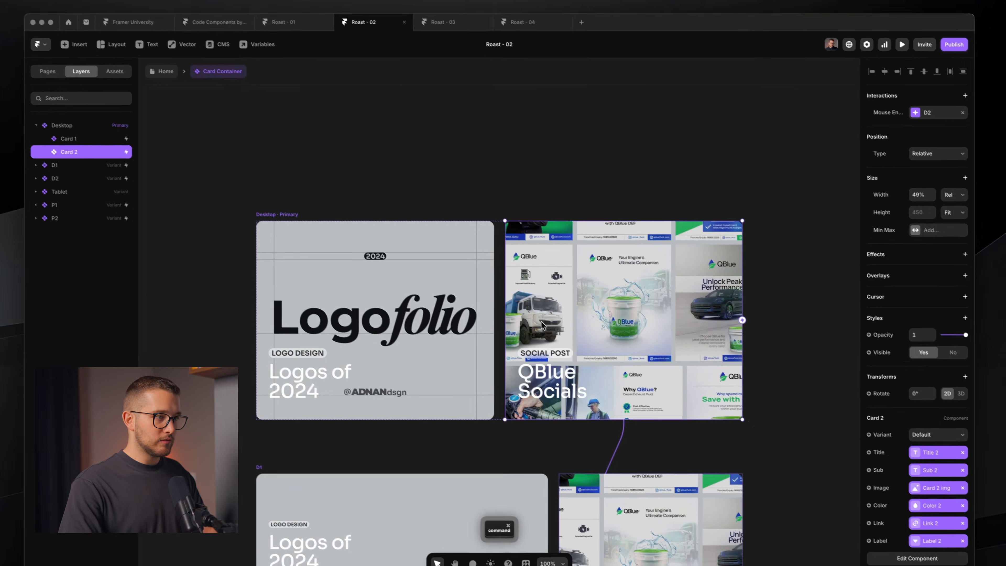
pyautogui.doubleClick(542, 324)
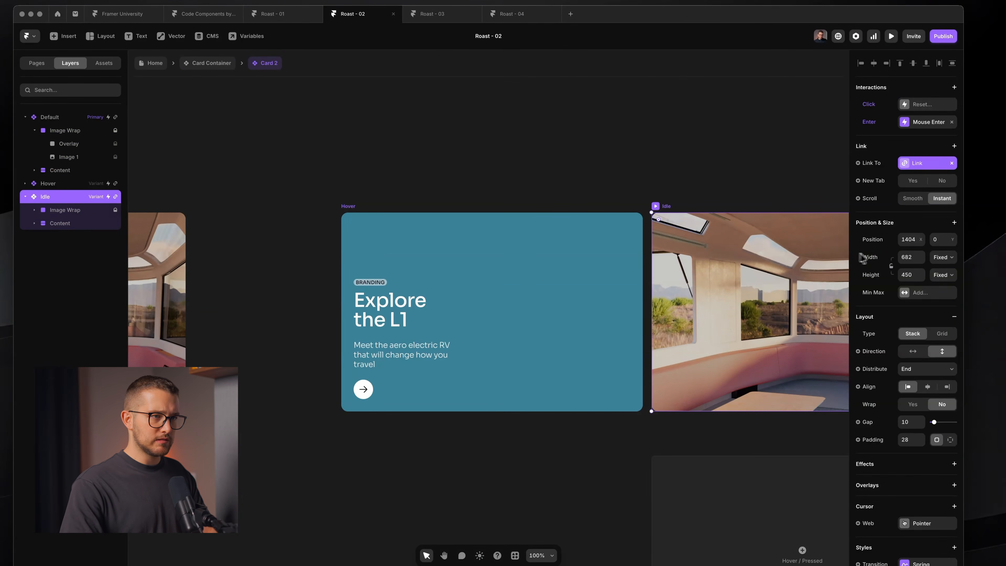
pyautogui.click(61, 211)
pyautogui.click(73, 236)
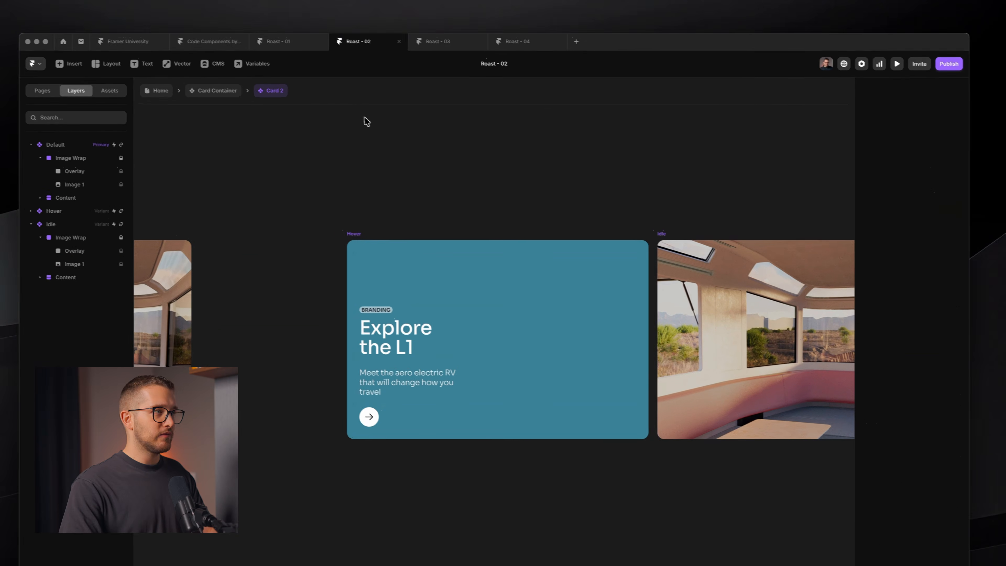
pyautogui.click(159, 88)
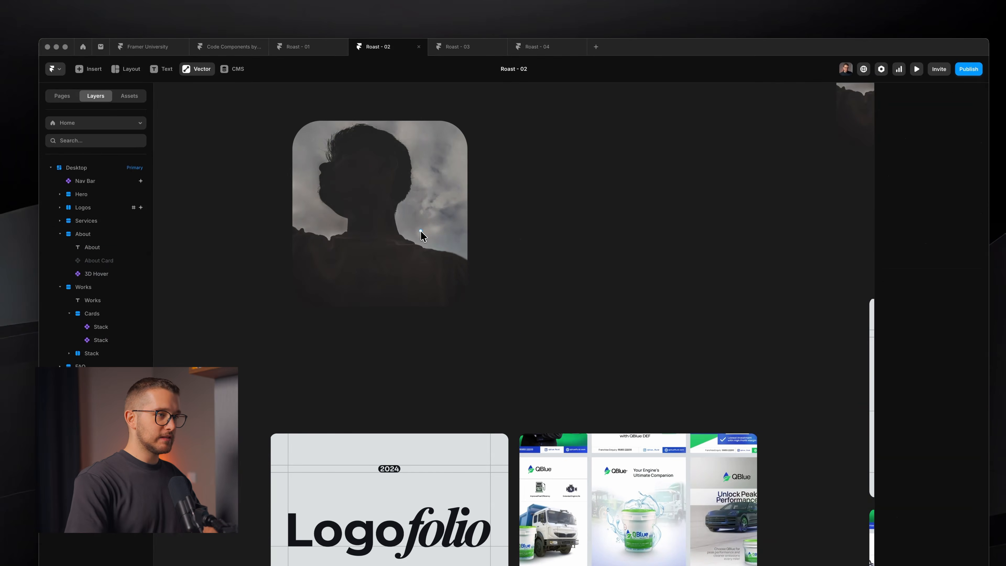
# - Preview the site, scroll to the Works cards, and drag the preview width to 1218 px
pyautogui.press('super+p')
pyautogui.scroll(-10, 549, 307)
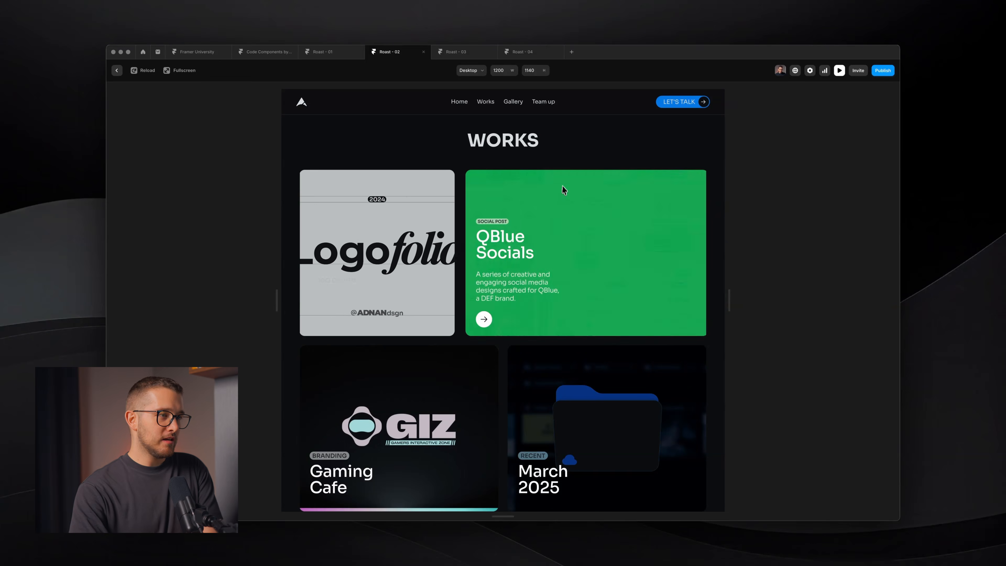
pyautogui.scroll(-3, 588, 272)
pyautogui.scroll(-1, 394, 338)
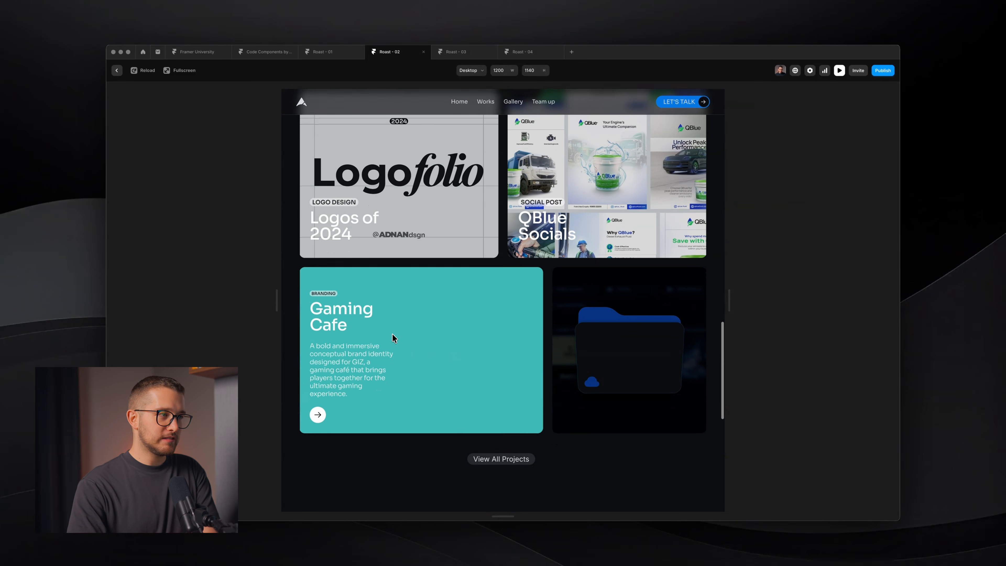
pyautogui.scroll(2, 394, 338)
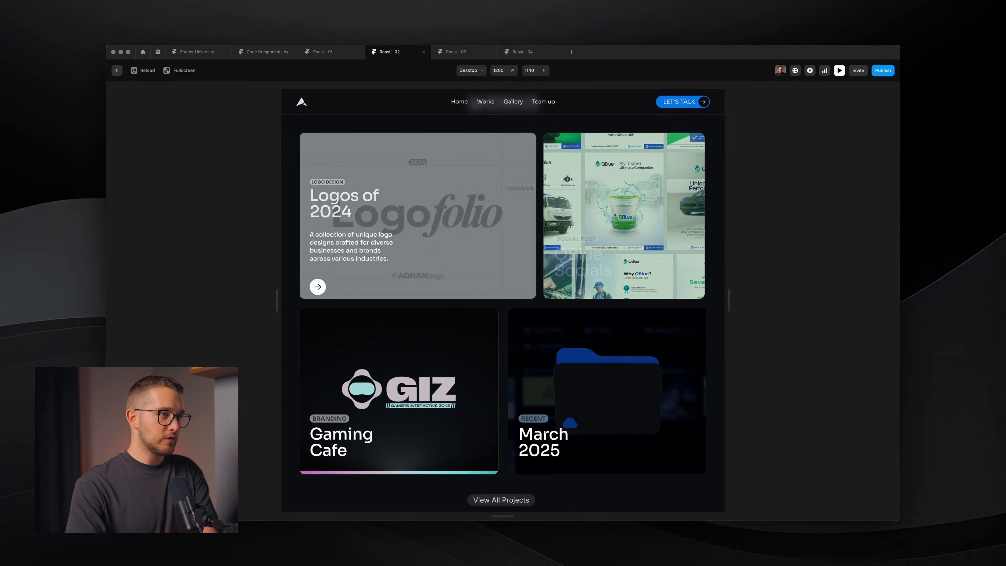
pyautogui.moveTo(726, 308); pyautogui.dragTo(752, 308)
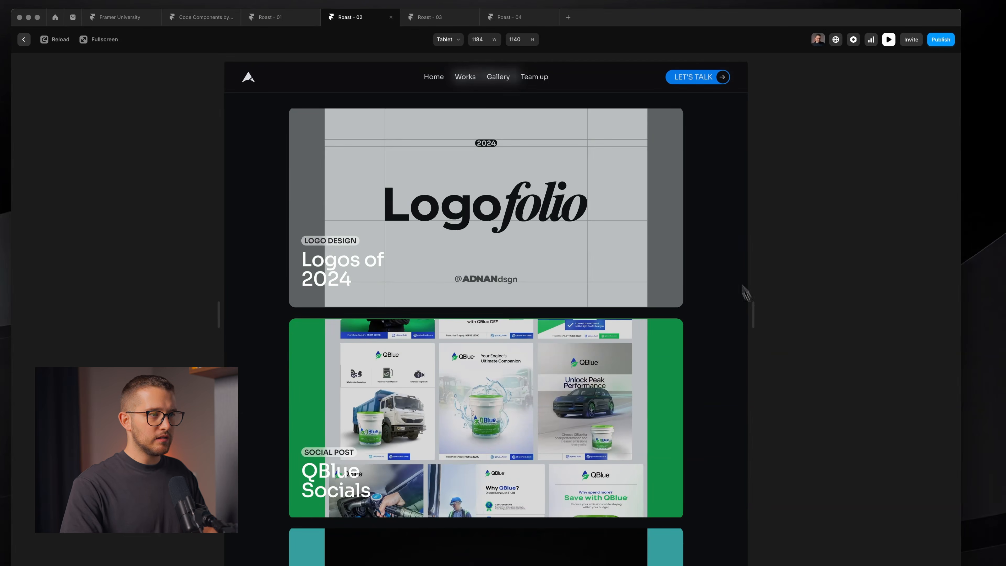
# - Try capturing the Logofolio card as a screenshot, then cancel
pyautogui.press('shift+super+4')
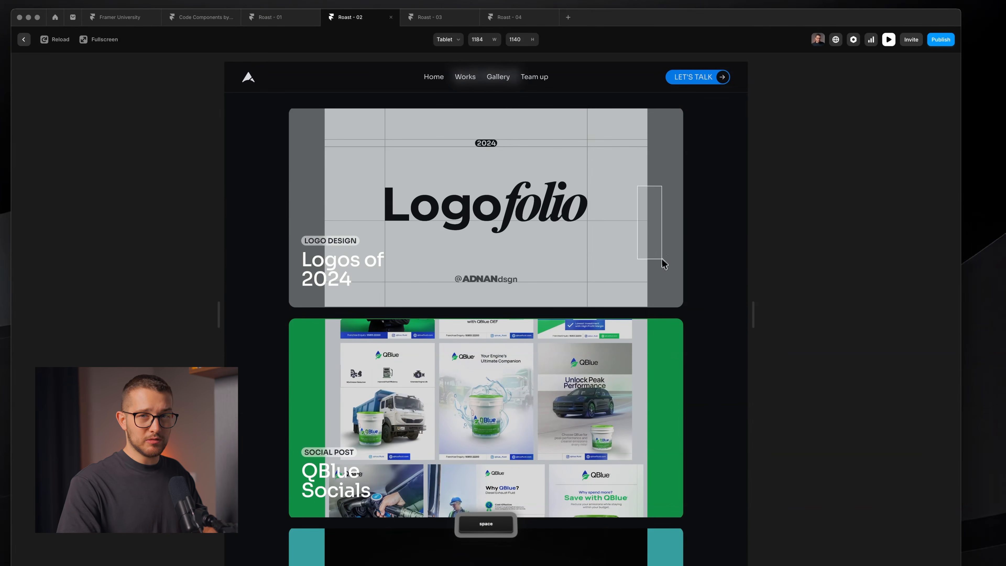
pyautogui.moveTo(477, 248)
pyautogui.mouseDown()
pyautogui.moveTo(310, 268)
pyautogui.moveTo(672, 280)
pyautogui.moveTo(397, 263)
pyautogui.moveTo(341, 272)
pyautogui.mouseUp()
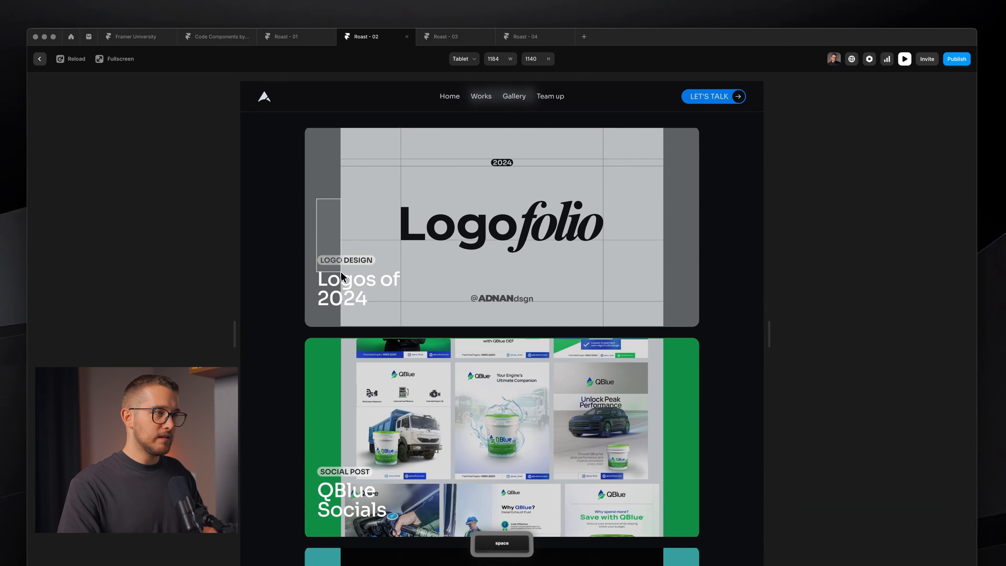
pyautogui.press('shift+super+4')
pyautogui.moveTo(347, 141); pyautogui.dragTo(461, 238)
pyautogui.press('Escape')
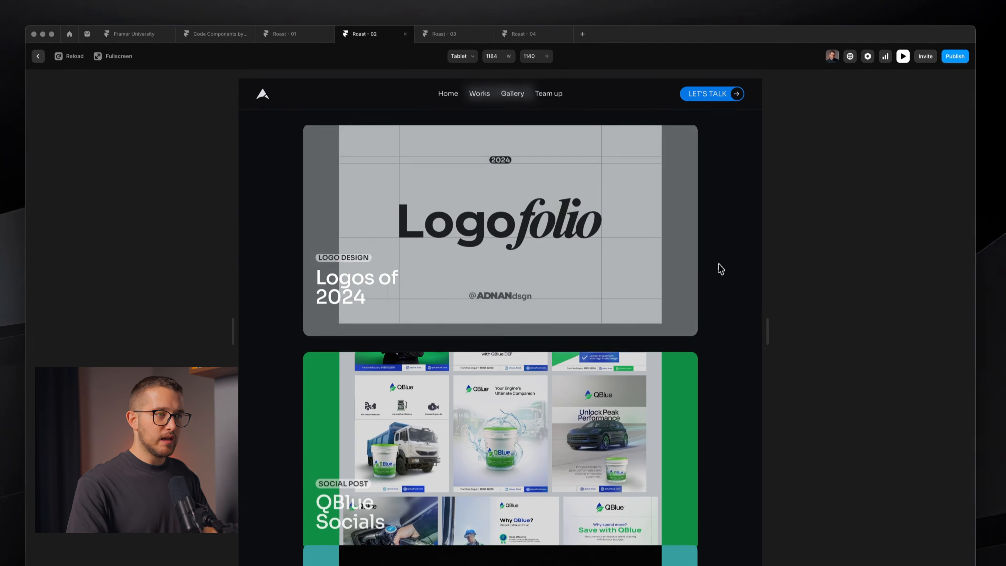
# - After another cancelled card capture, narrow the preview to tablet width and show the address bar
pyautogui.press('shift+super+4')
pyautogui.moveTo(700, 132); pyautogui.dragTo(327, 506)
pyautogui.moveTo(330, 436)
pyautogui.mouseDown()
pyautogui.moveTo(276, 427)
pyautogui.moveTo(336, 421)
pyautogui.mouseUp()
pyautogui.press('space')
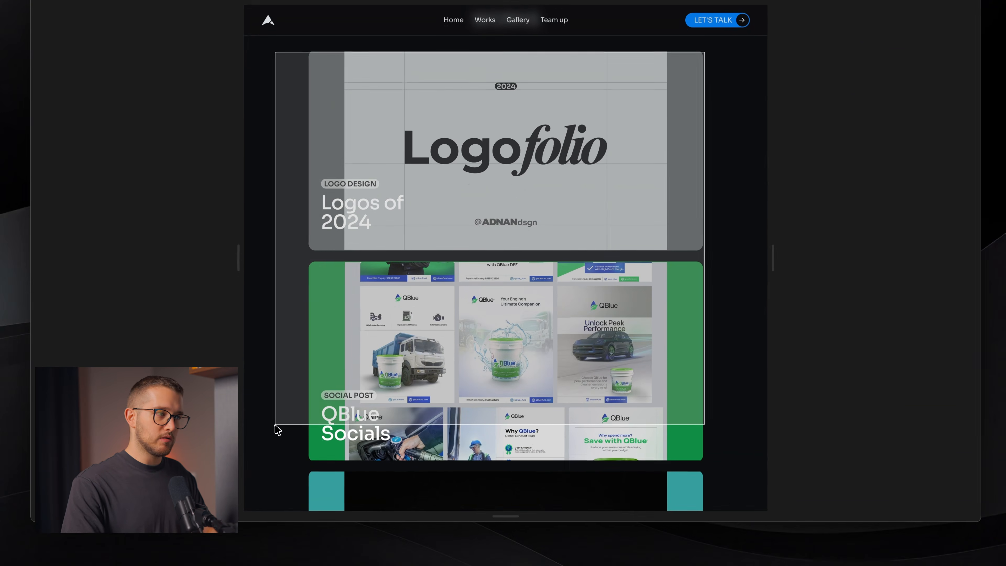
pyautogui.press('Escape')
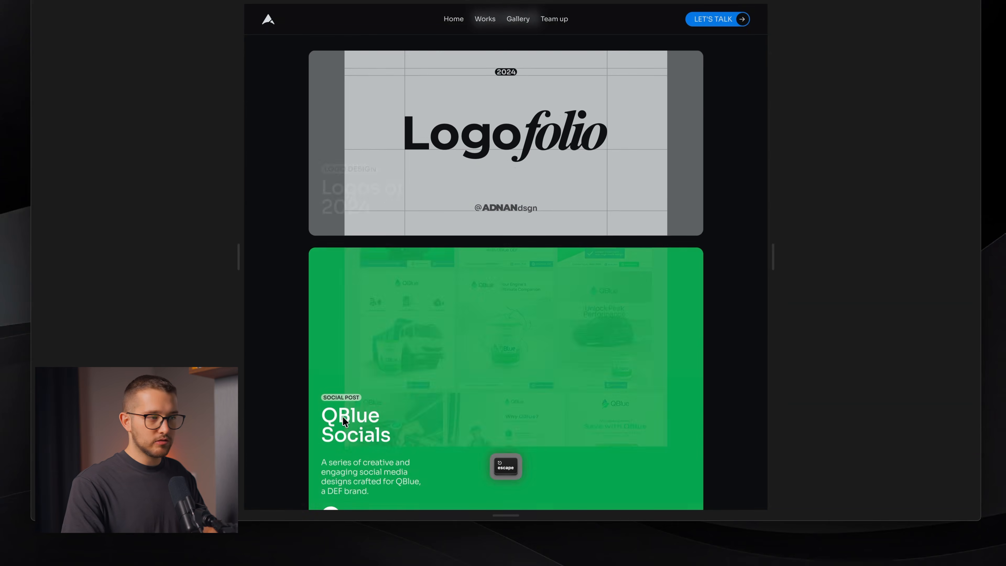
pyautogui.moveTo(769, 262); pyautogui.dragTo(623, 299)
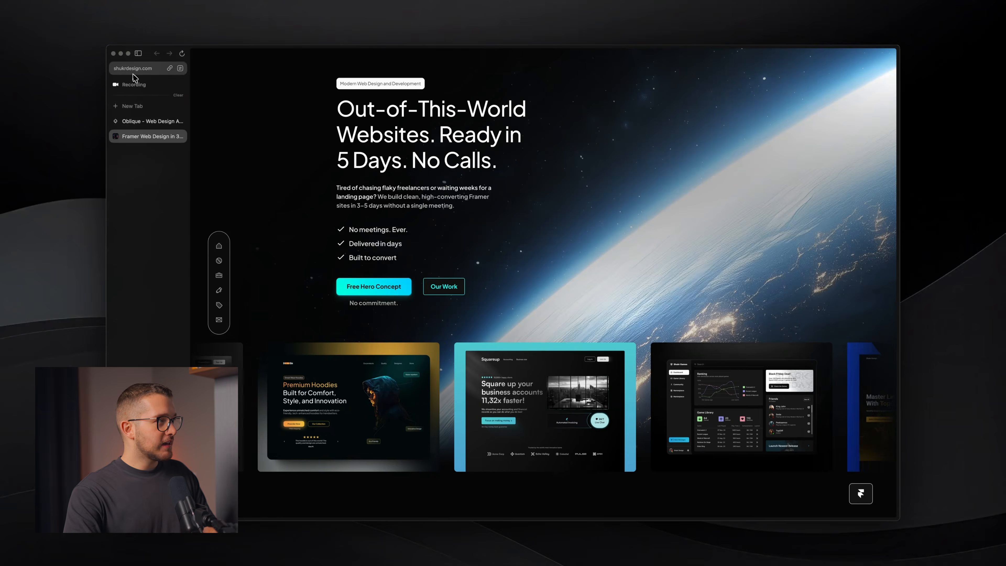
pyautogui.click(95, 76)
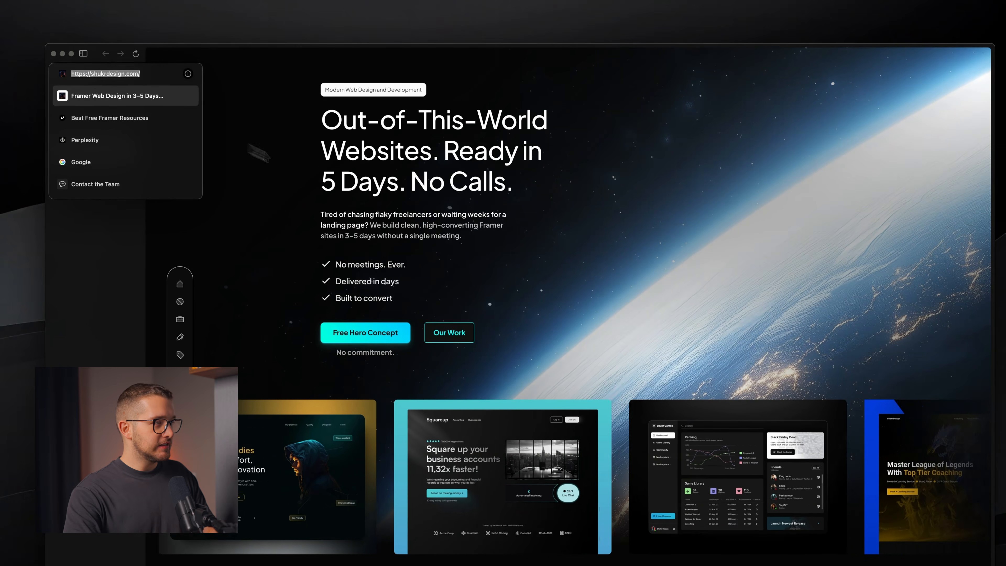
# - Dismiss address suggestions, hide the sidebar with Cmd+S, and scroll to the Pick your plan step
pyautogui.click(295, 168)
pyautogui.press('super+s')
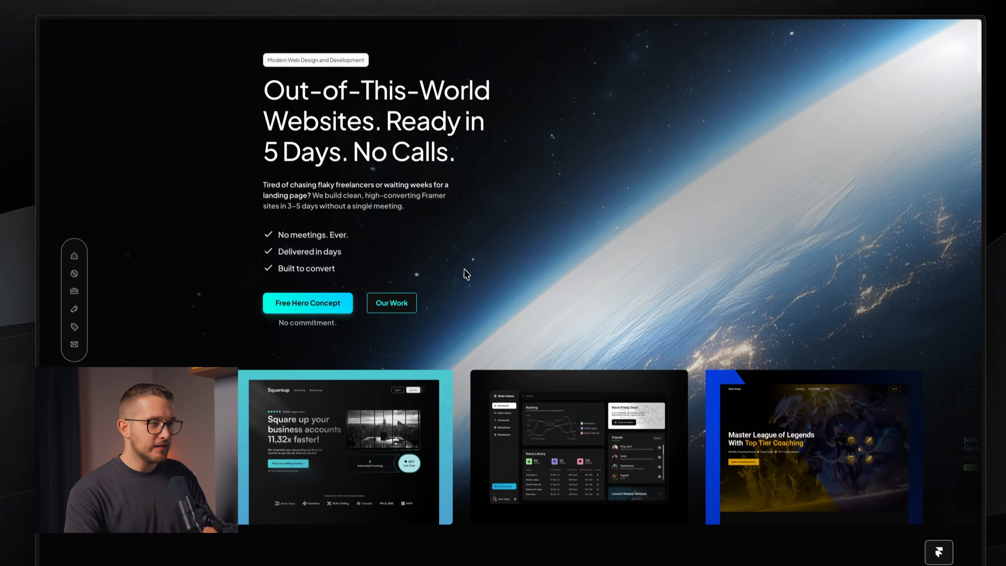
pyautogui.scroll(-3, 464, 267)
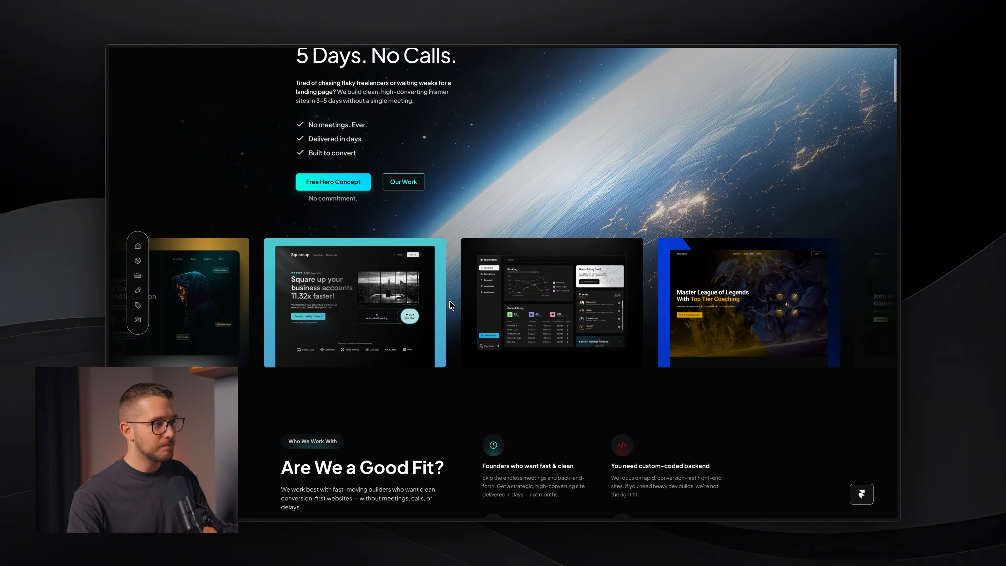
pyautogui.scroll(-3, 558, 378)
pyautogui.scroll(-10, 558, 377)
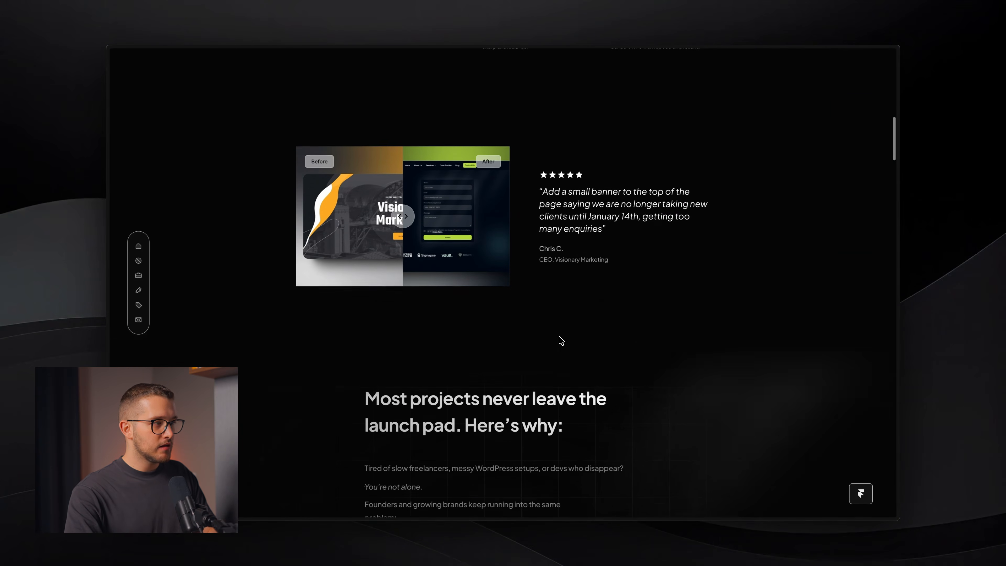
pyautogui.scroll(-8, 559, 332)
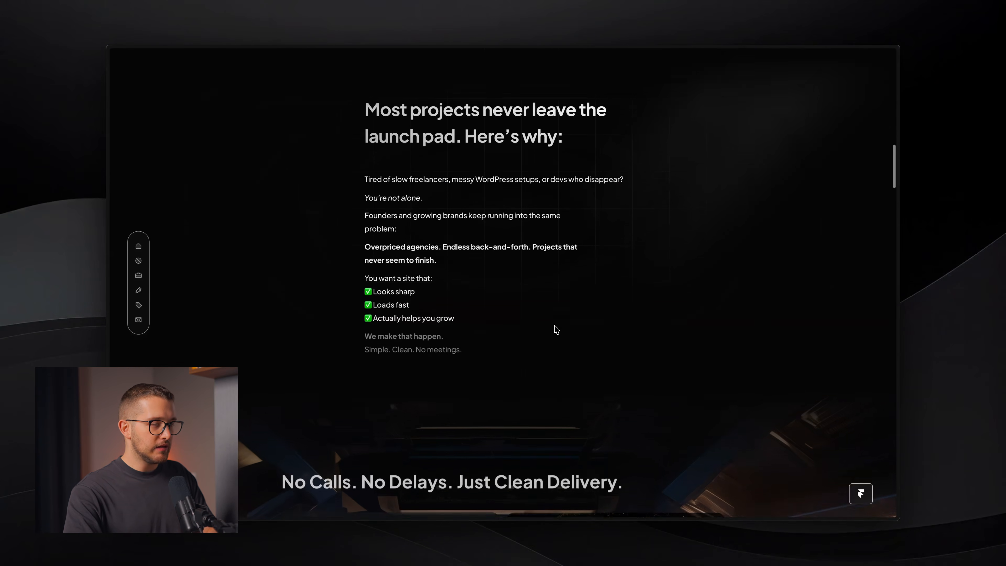
pyautogui.scroll(-3, 551, 323)
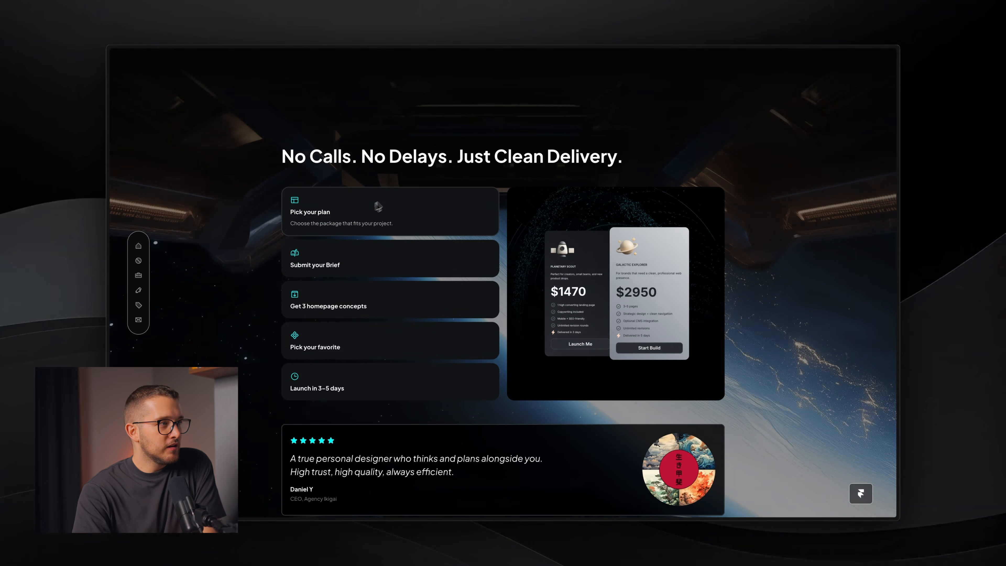
pyautogui.scroll(-1, 371, 210)
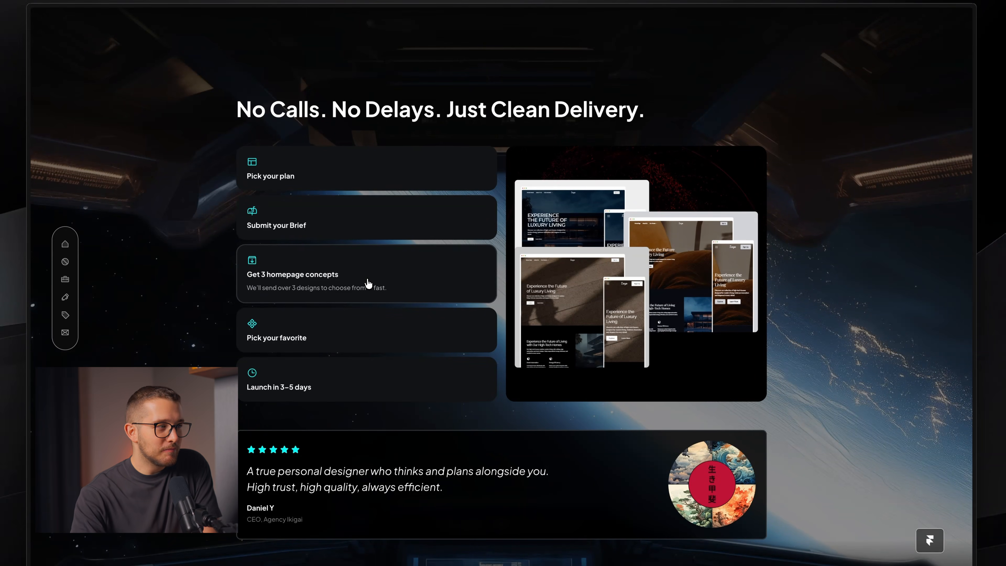
pyautogui.click(348, 174)
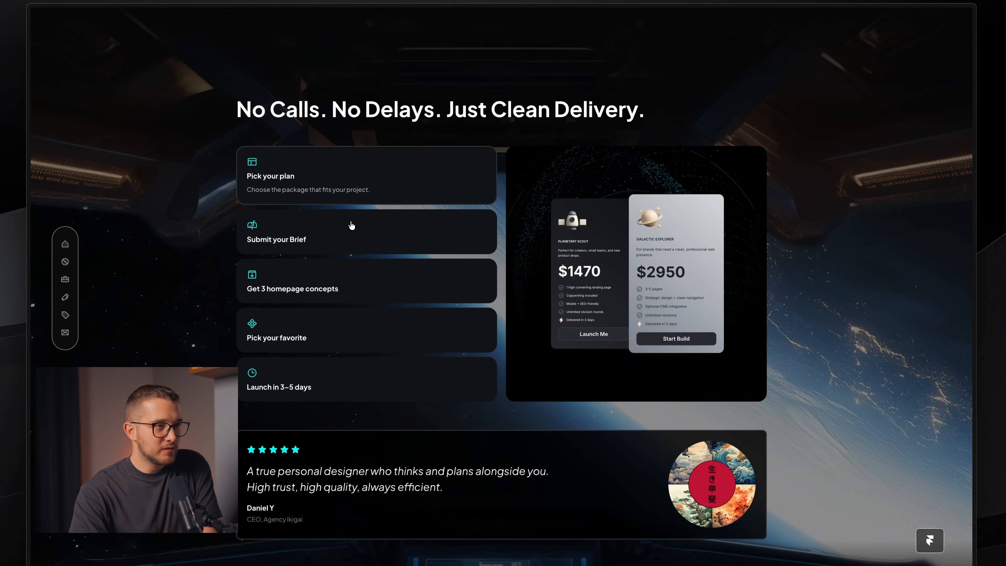
pyautogui.click(375, 231)
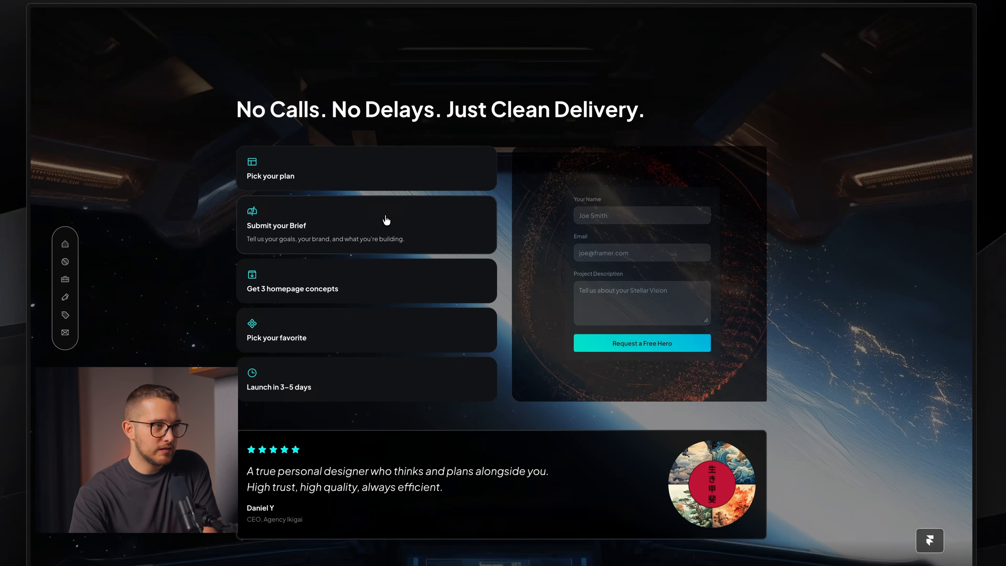
pyautogui.click(393, 223)
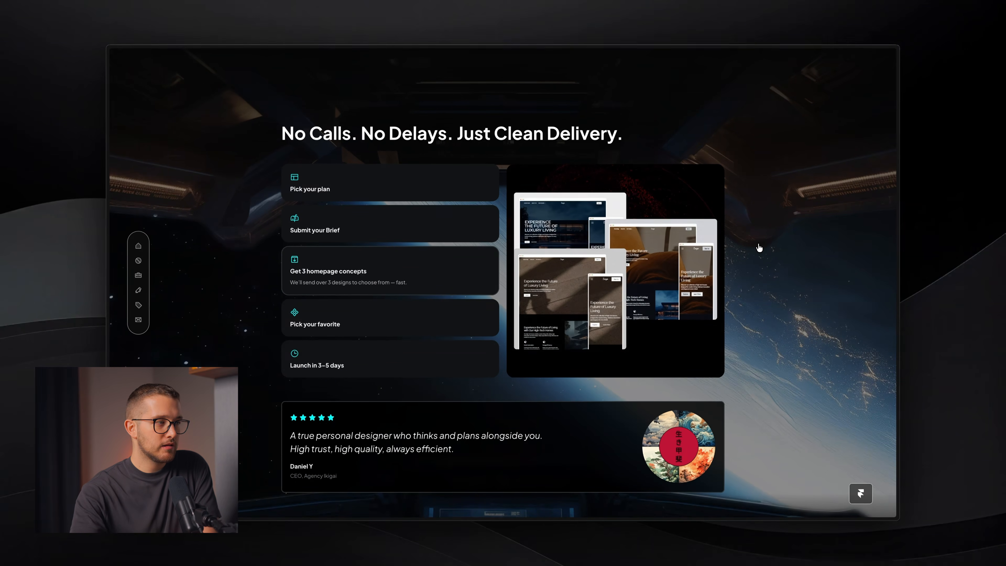
pyautogui.click(317, 234)
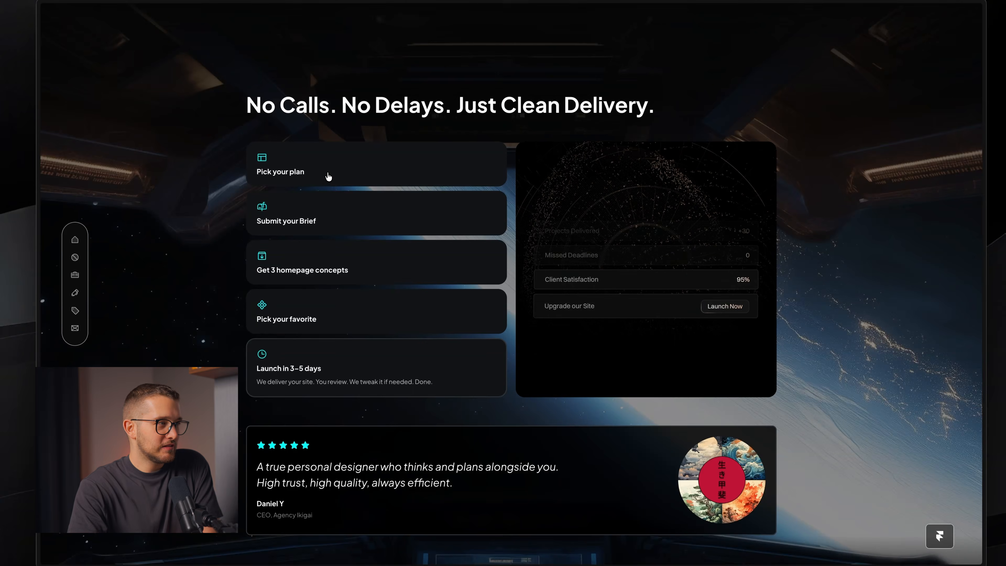
pyautogui.click(328, 176)
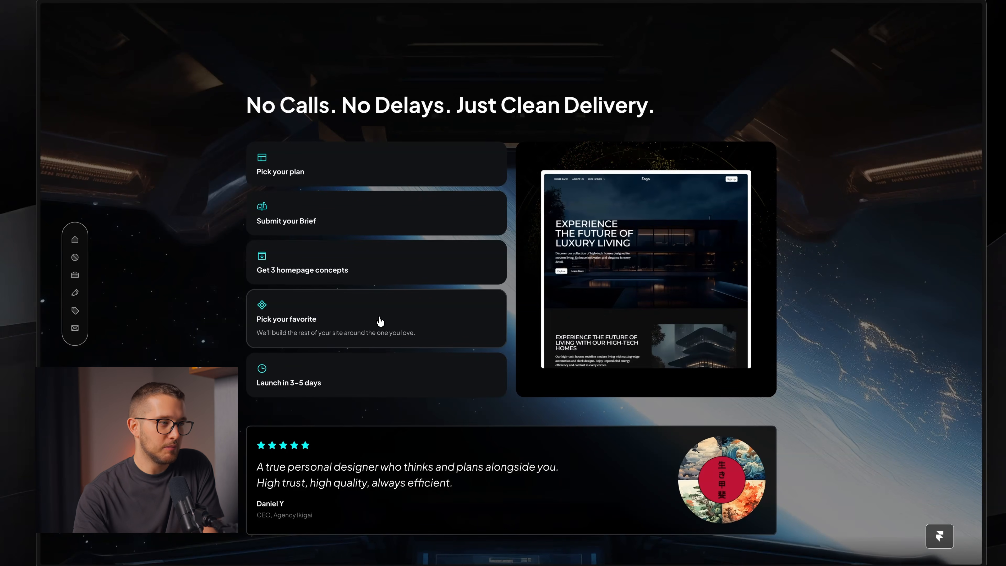
pyautogui.click(340, 177)
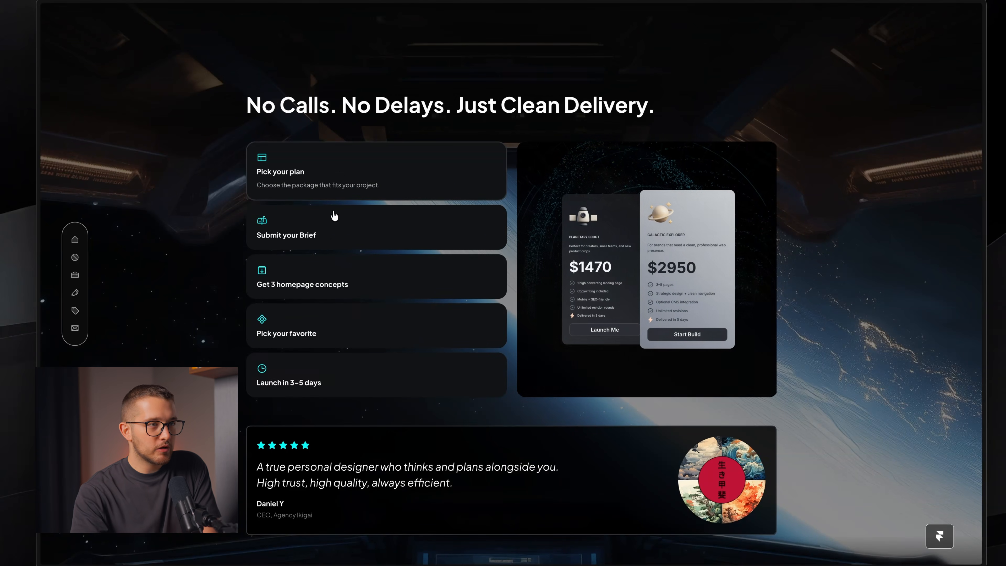
pyautogui.click(348, 246)
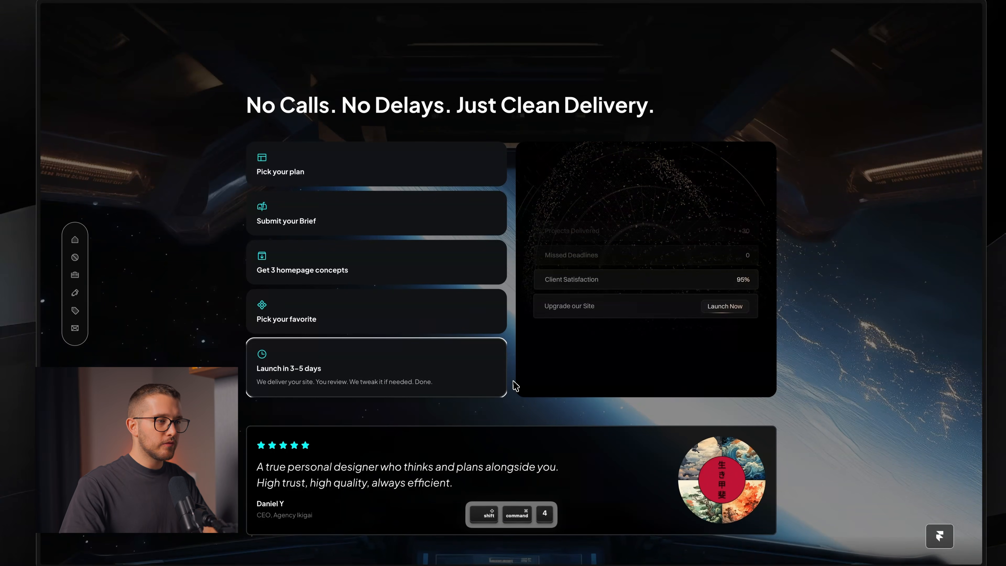
# - Outline the preview panel for a screenshot, then cancel the capture
pyautogui.press('Escape')
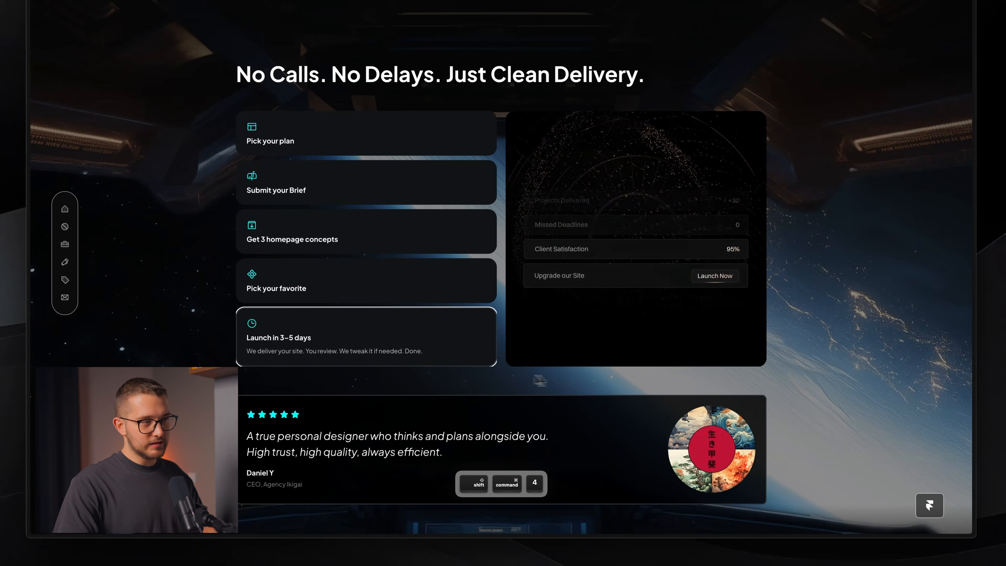
pyautogui.moveTo(788, 386); pyautogui.dragTo(728, 155)
pyautogui.press('space')
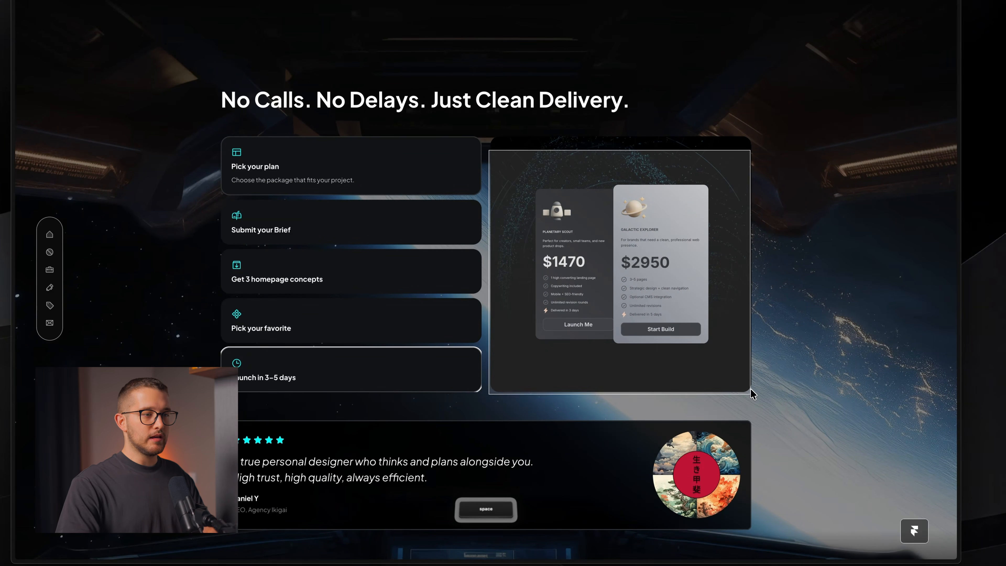
pyautogui.press('Escape')
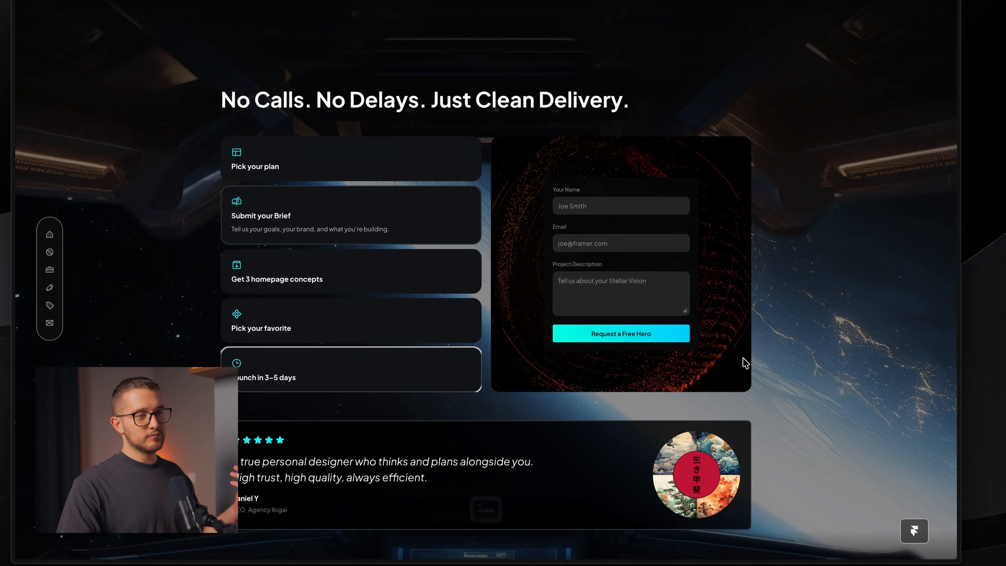
# - Retry capturing the panel from its corner, cancel, and switch back to Framer
pyautogui.press('shift+super+4')
pyautogui.moveTo(742, 377); pyautogui.dragTo(760, 401)
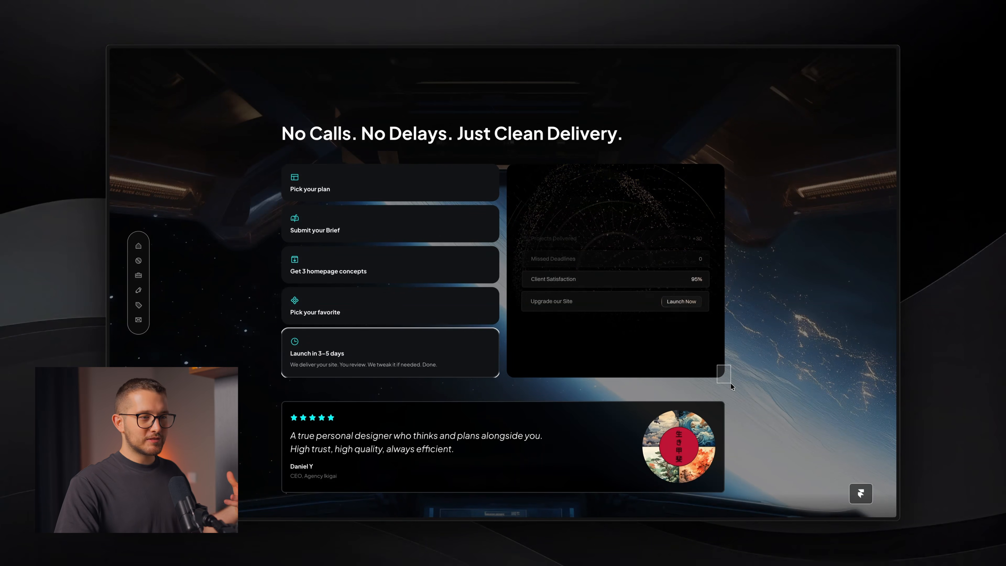
pyautogui.press('Escape')
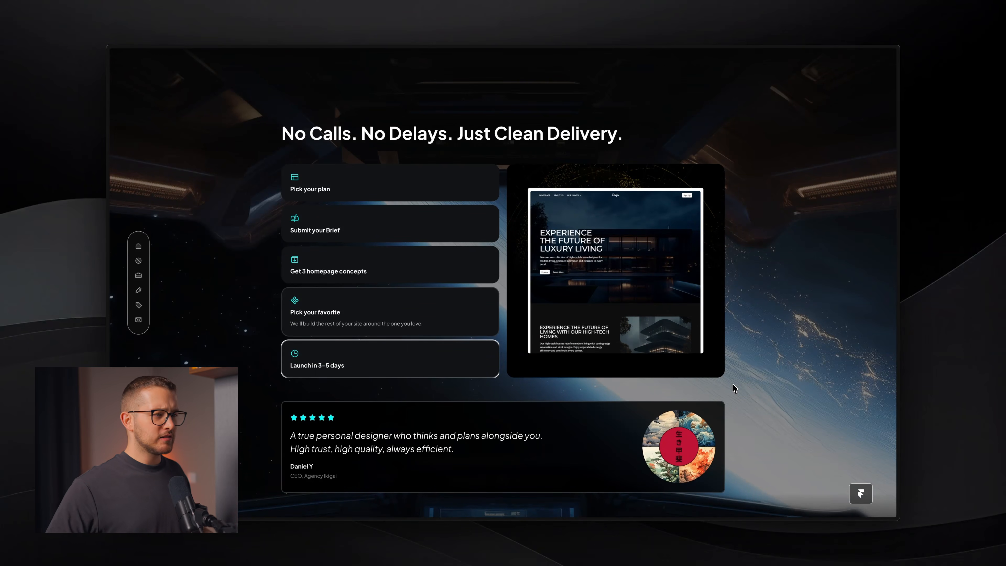
pyautogui.press('super+Tab')
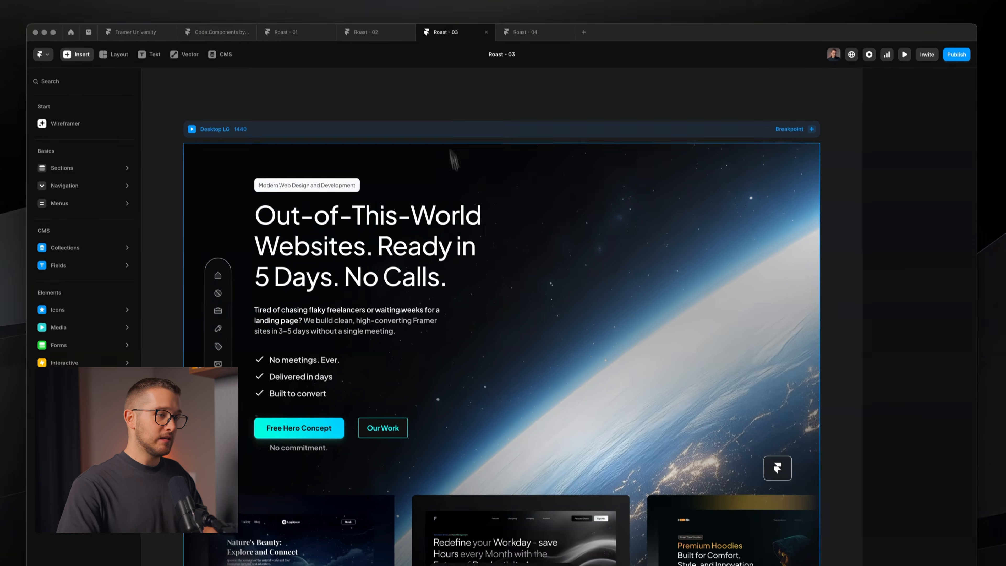
# - Open the Features Tab 7 component and select its Image 1 layer
pyautogui.scroll(-20, 546, 324)
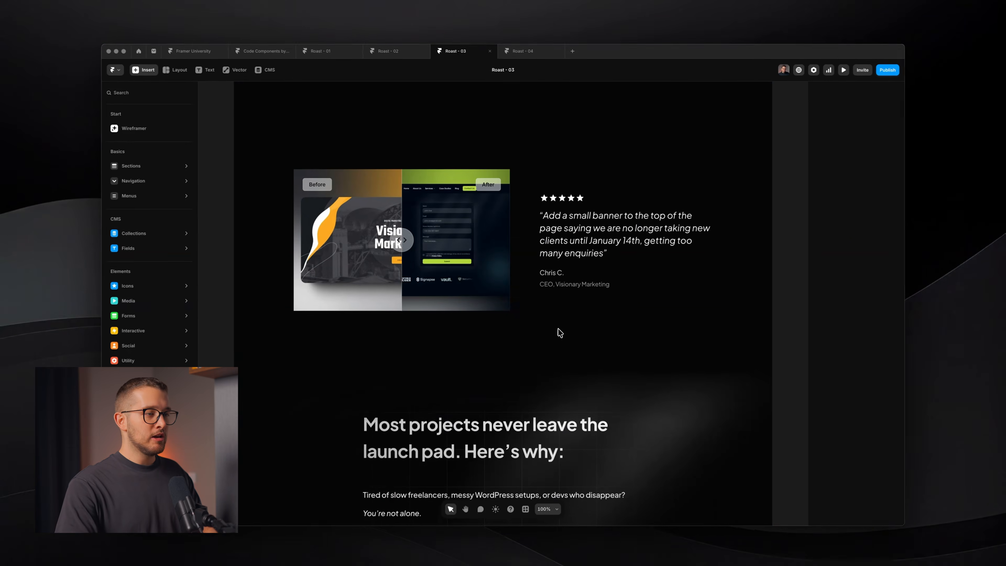
pyautogui.scroll(-19, 560, 332)
pyautogui.scroll(3, 559, 330)
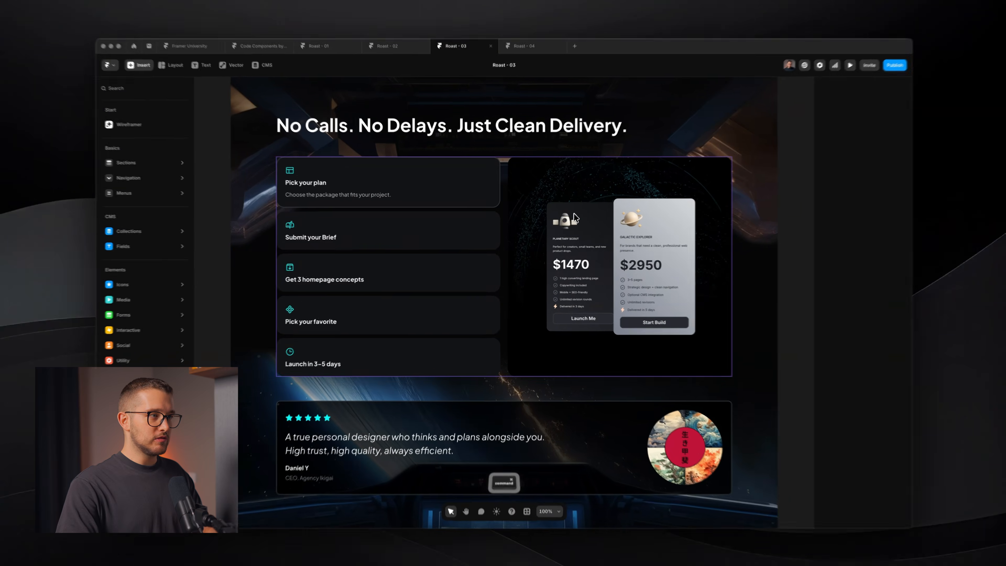
pyautogui.keyDown('super'); pyautogui.click(572, 215); pyautogui.keyUp('super')
pyautogui.doubleClick(572, 216)
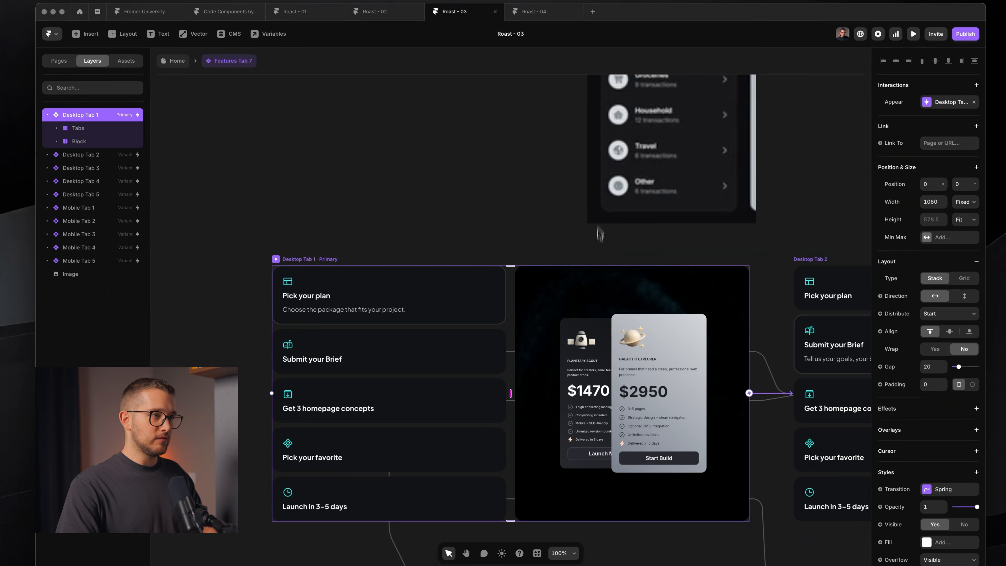
pyautogui.keyDown('super'); pyautogui.click(595, 311); pyautogui.keyUp('super')
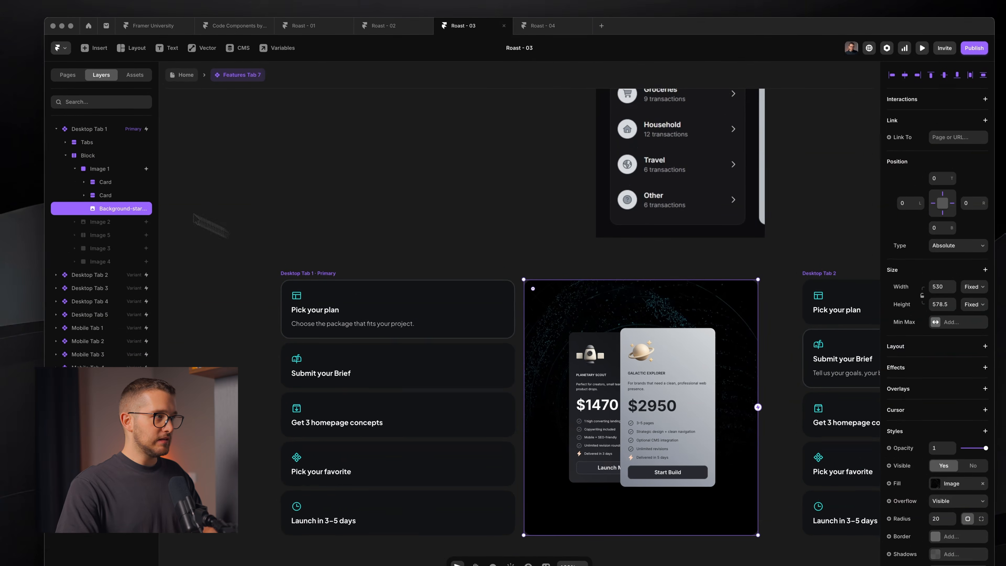
pyautogui.click(58, 156)
pyautogui.click(73, 170)
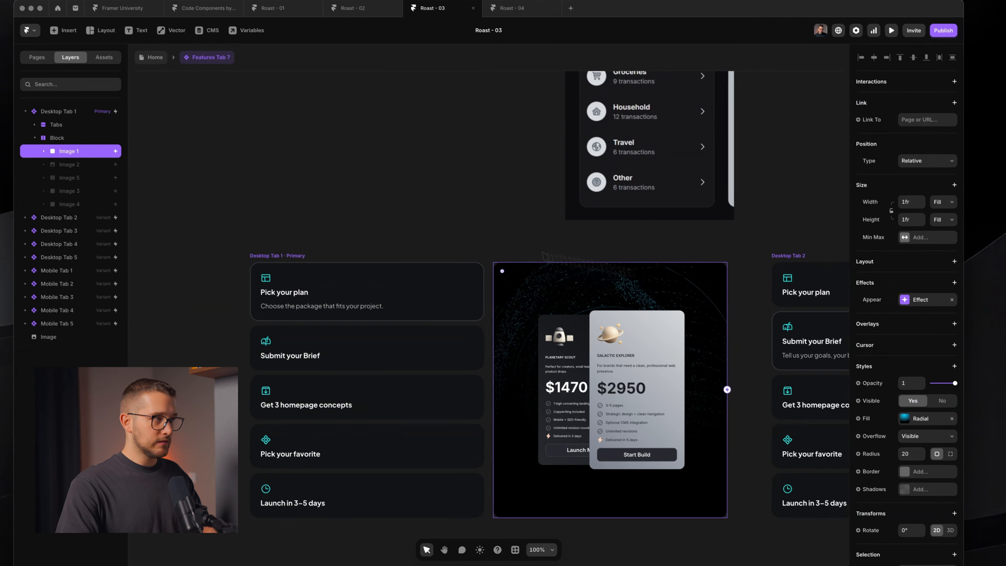
# - Paste Image 1's style and appear effect onto Image 2–5, then preview Desktop Tab 1
pyautogui.click(101, 166)
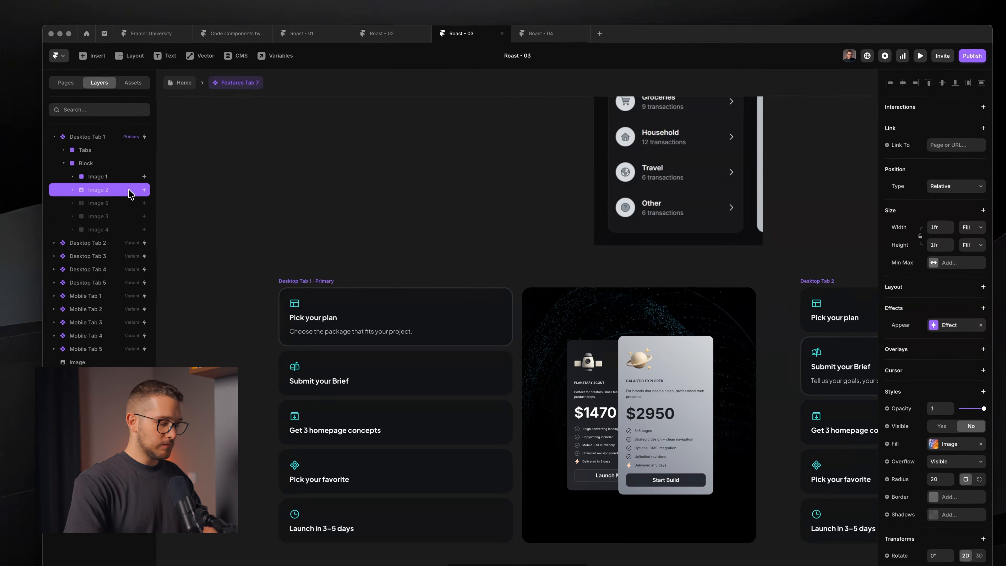
pyautogui.keyDown('shift'); pyautogui.click(129, 229); pyautogui.keyUp('shift')
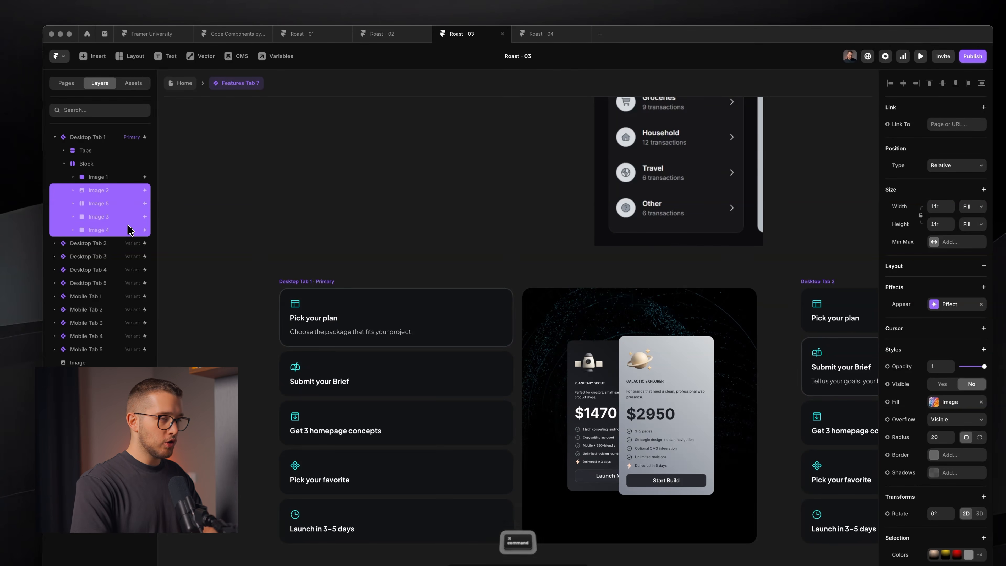
pyautogui.press('super+k')
pyautogui.write('paste e')
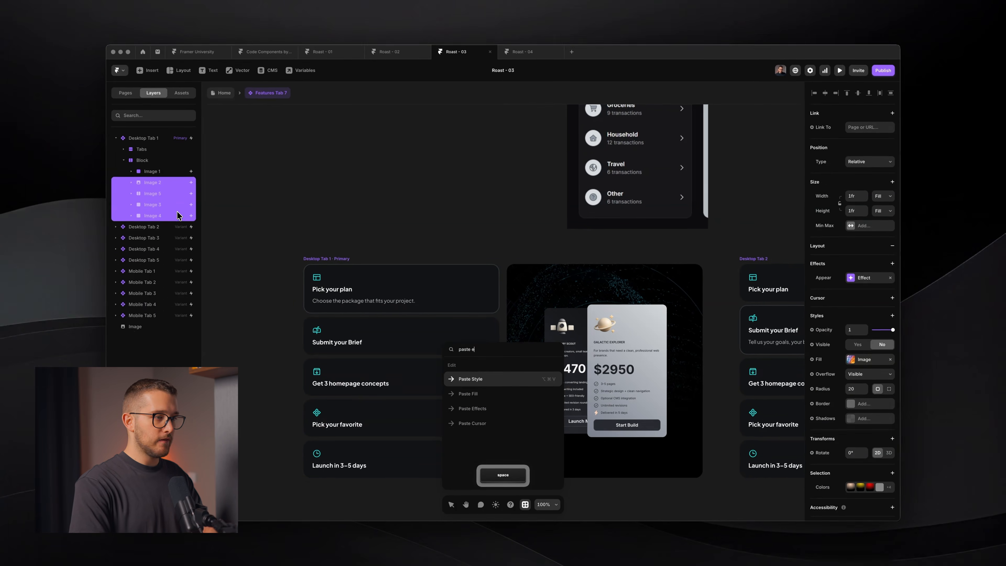
pyautogui.press('Return')
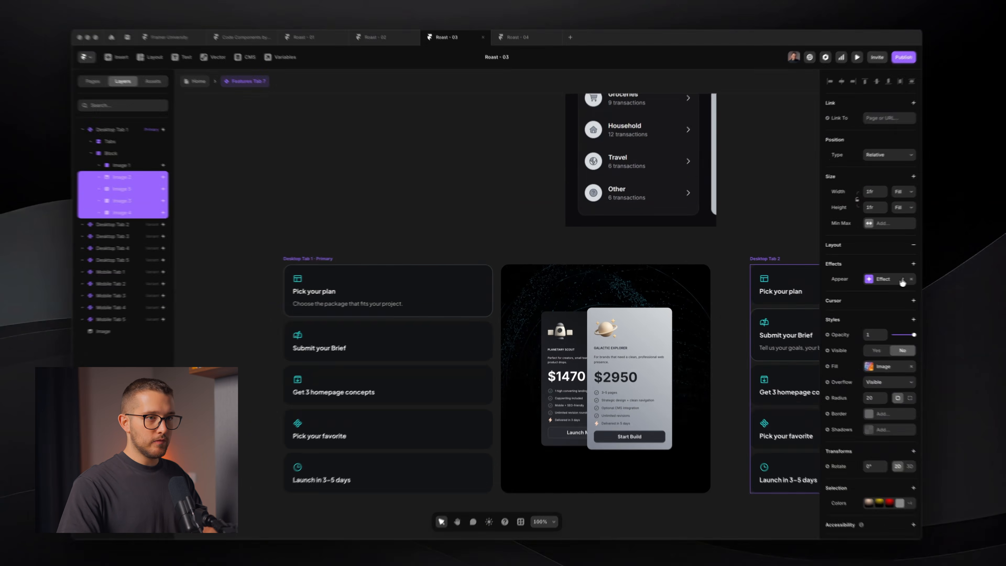
pyautogui.click(881, 278)
pyautogui.click(630, 257)
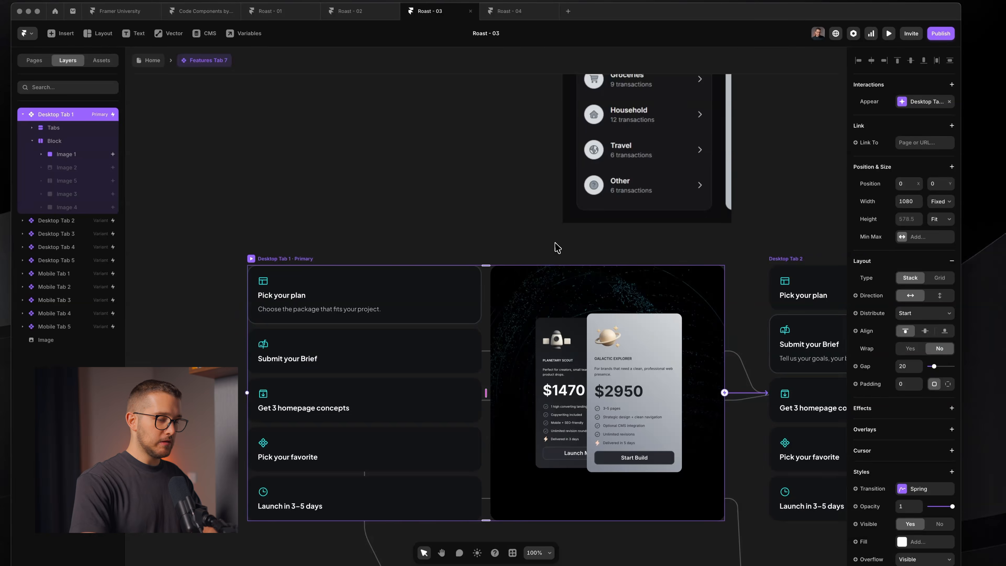
pyautogui.press('super+p')
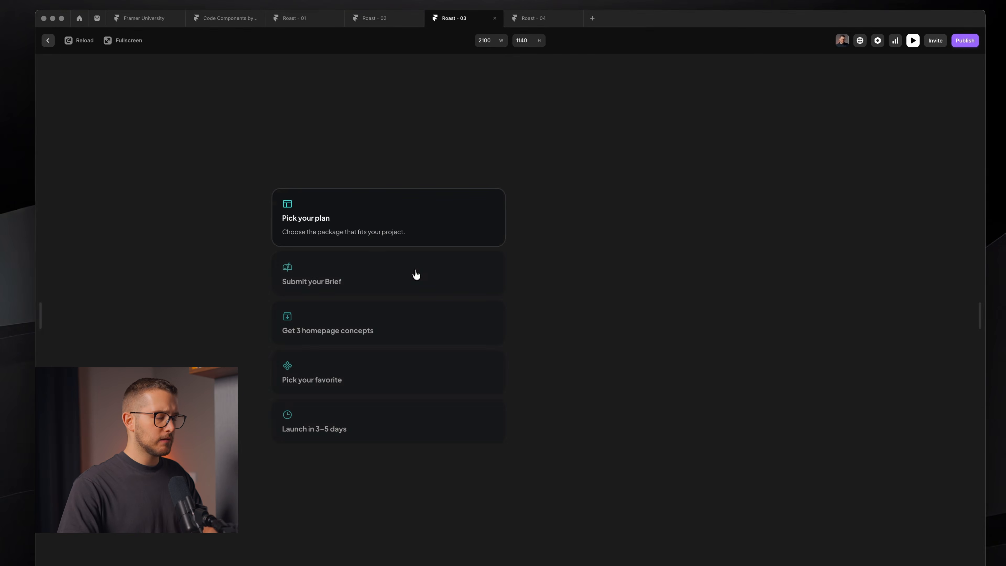
# - Cycle through all five step tabs, from Submit your Brief to Launch in 3–5 days, then exit preview
pyautogui.click(399, 283)
pyautogui.click(427, 371)
pyautogui.click(427, 372)
pyautogui.click(422, 389)
pyautogui.click(419, 406)
pyautogui.click(404, 304)
pyautogui.click(403, 281)
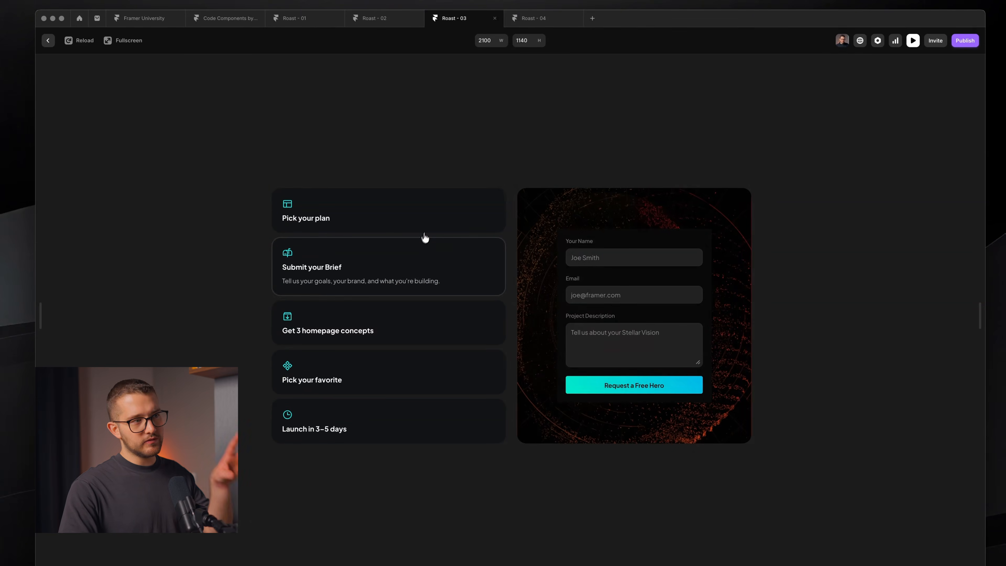
pyautogui.click(425, 235)
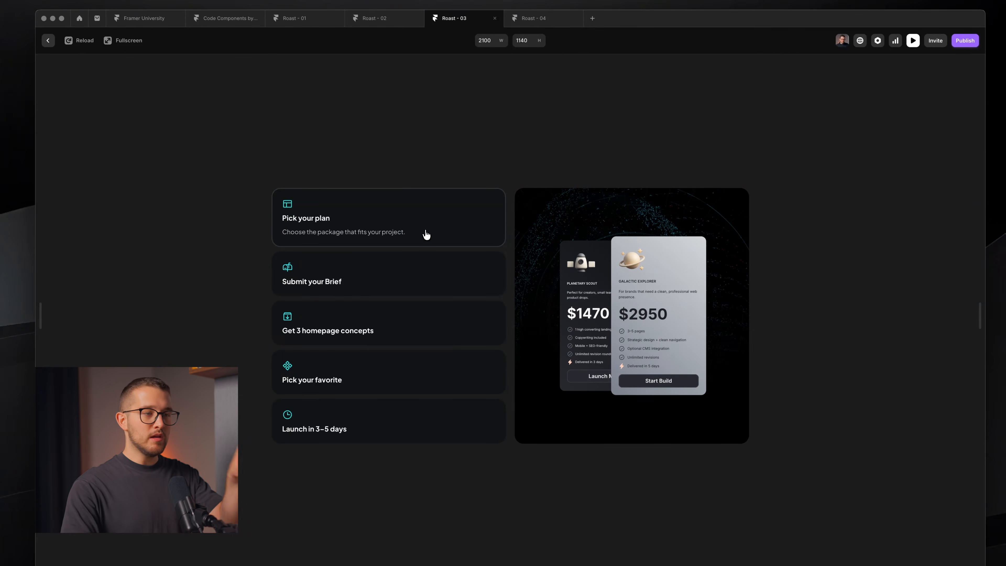
pyautogui.click(427, 286)
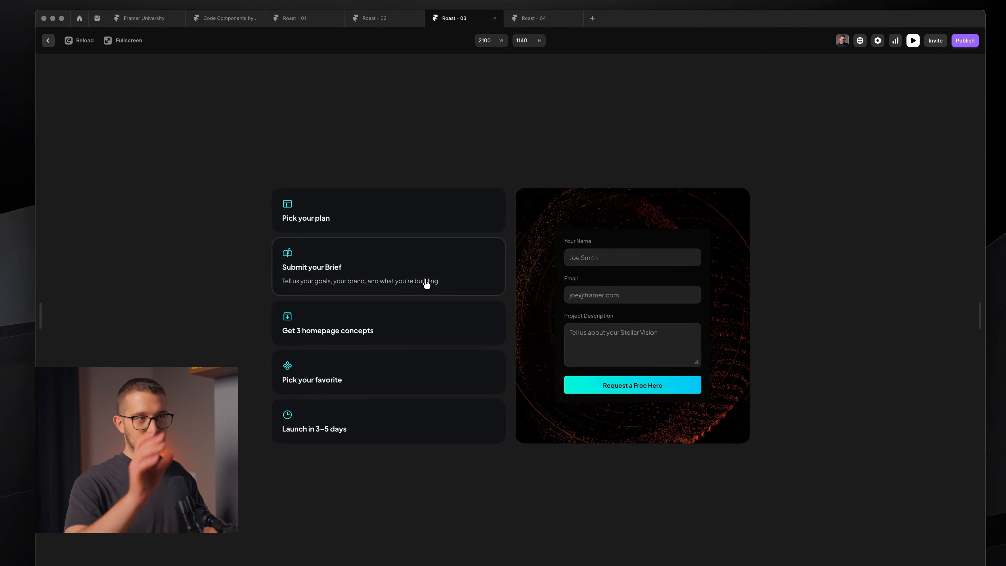
pyautogui.click(428, 316)
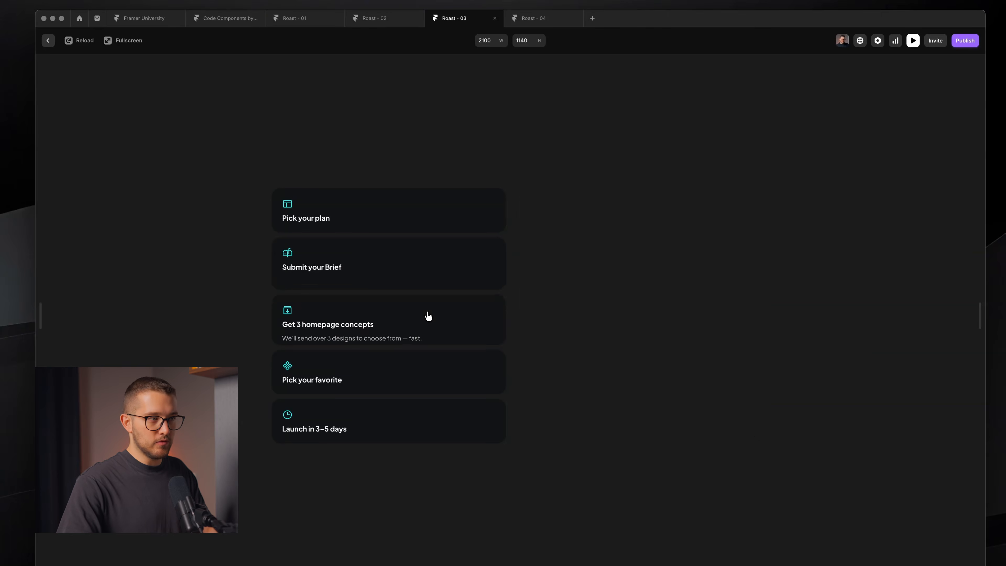
pyautogui.press('Escape')
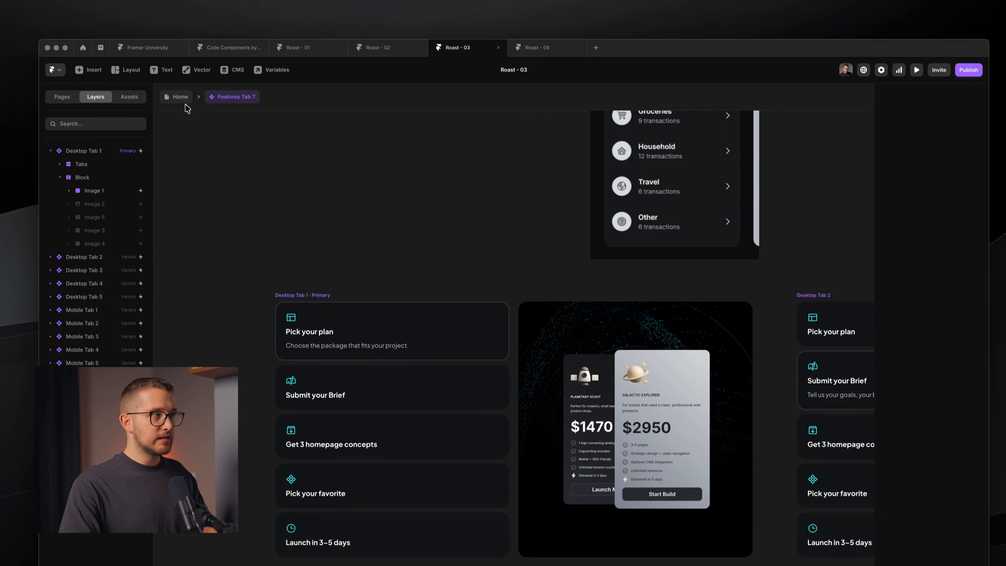
# - Back on the Home page, select the Process section's Content and Stack layers together
pyautogui.click(176, 67)
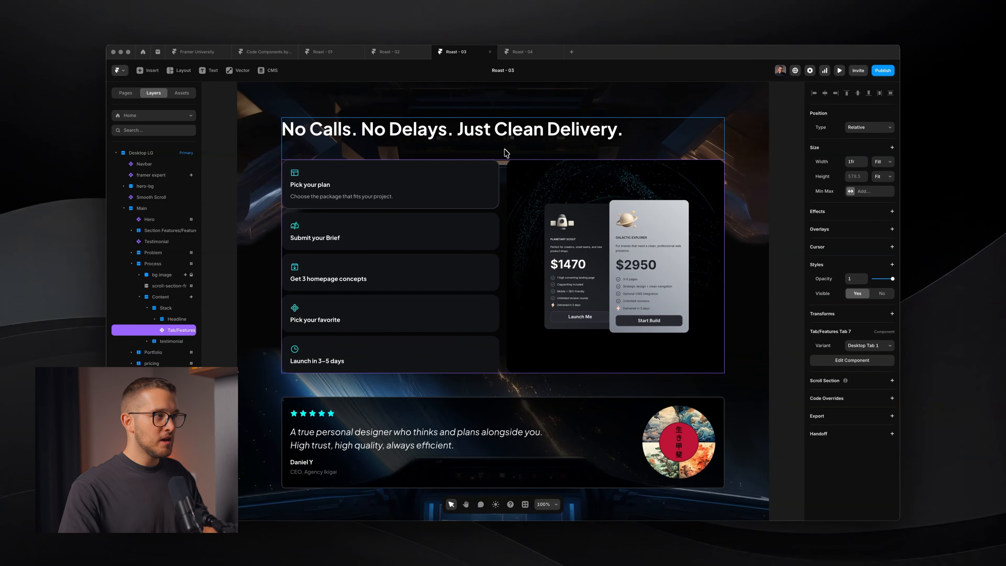
pyautogui.click(167, 309)
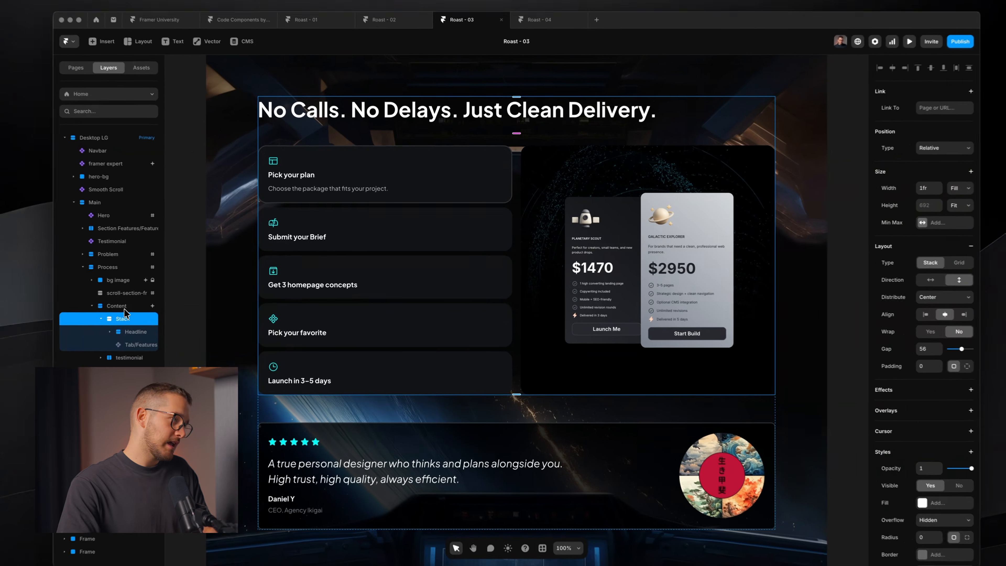
pyautogui.click(165, 298)
pyautogui.click(161, 265)
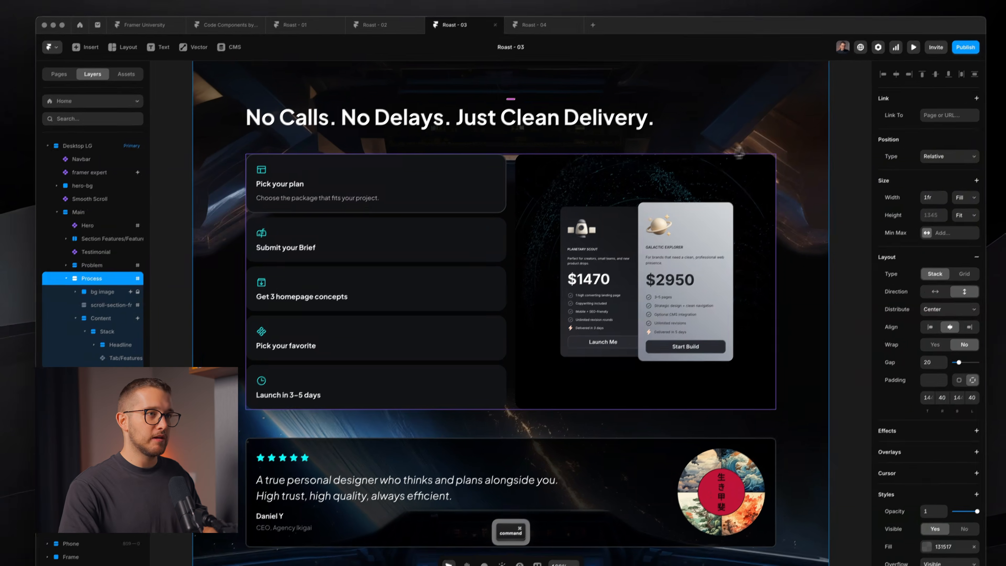
pyautogui.click(111, 320)
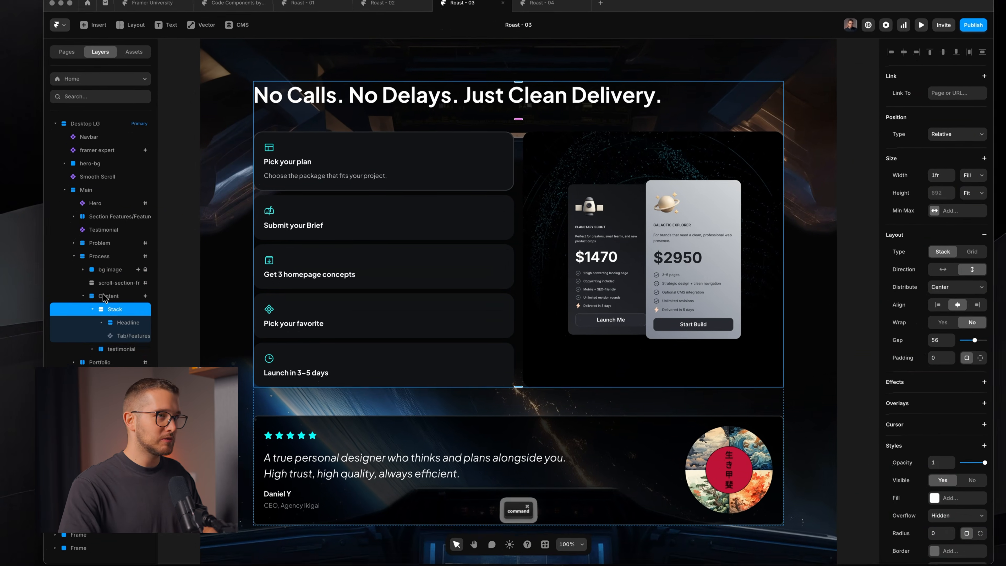
pyautogui.keyDown('super'); pyautogui.click(104, 295); pyautogui.keyUp('super')
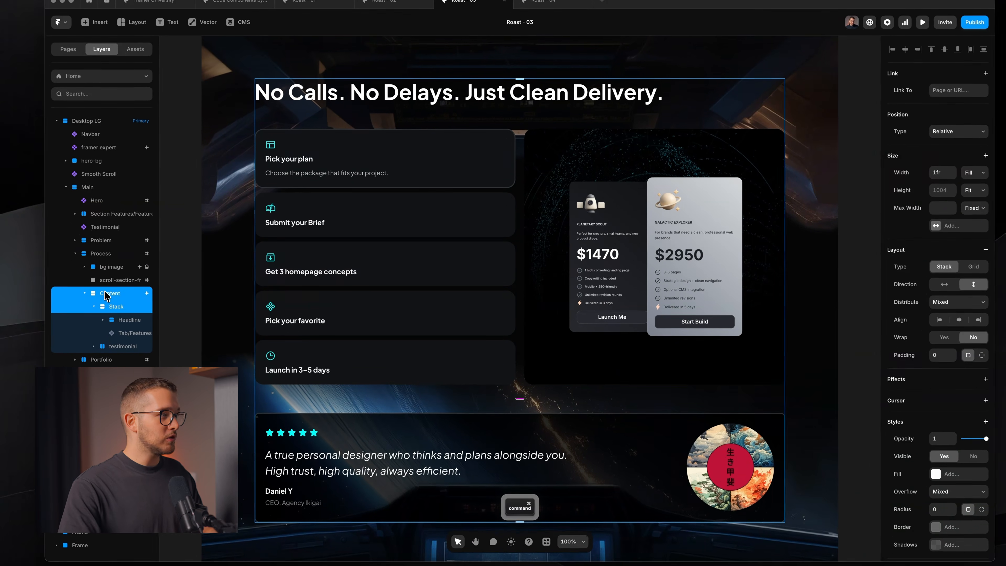
pyautogui.keyDown('super'); pyautogui.click(101, 258); pyautogui.keyUp('super')
pyautogui.keyDown('super'); pyautogui.click(104, 260); pyautogui.keyUp('super')
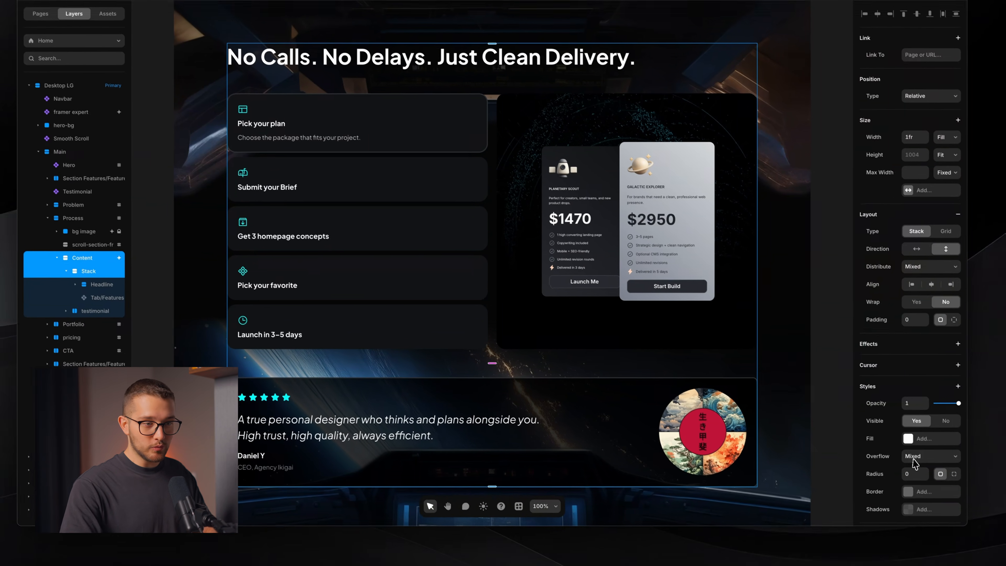
# - Set Overflow to Visible on both frames, deselect, and preview the home page
pyautogui.click(959, 491)
pyautogui.click(917, 484)
pyautogui.click(820, 279)
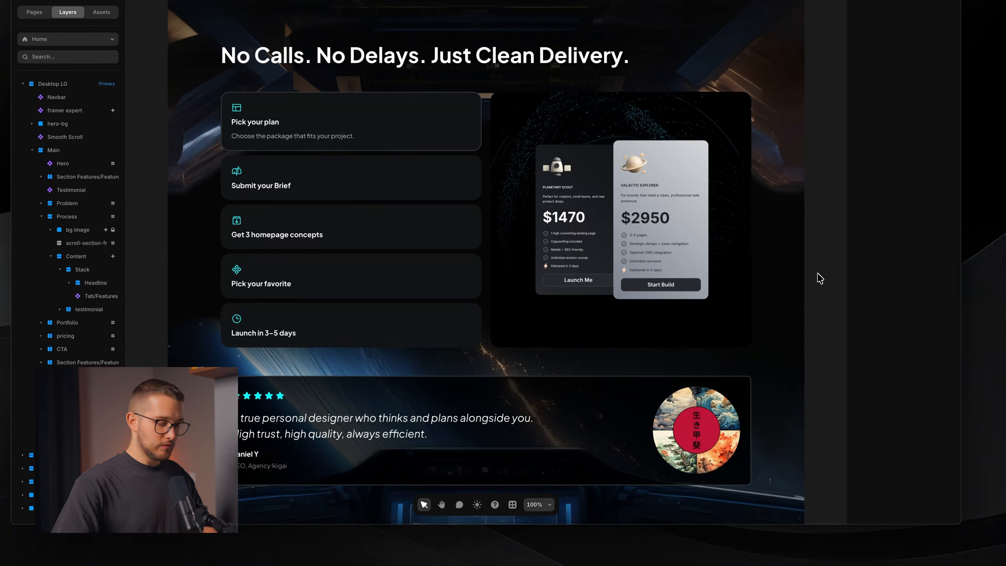
pyautogui.press('super+p')
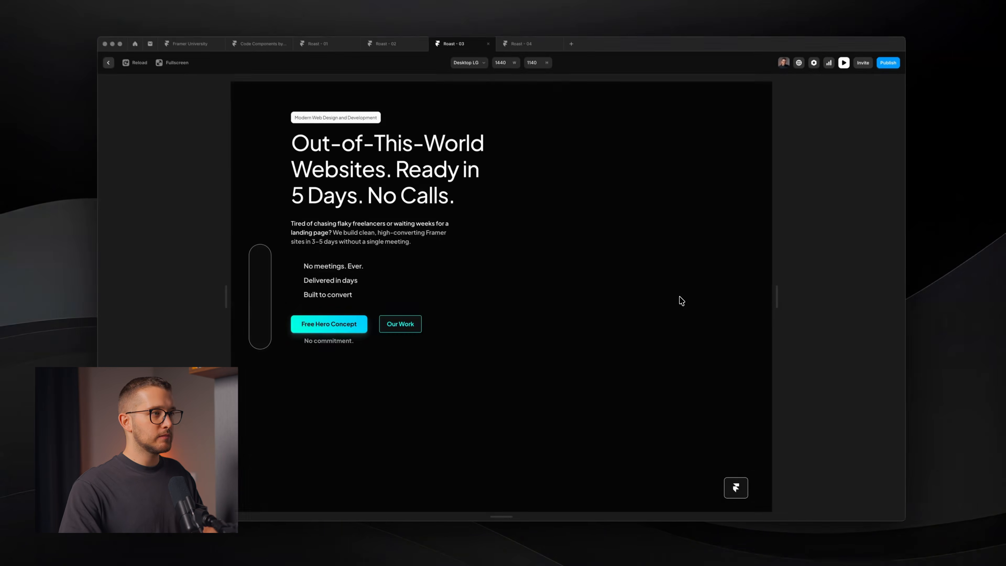
# - Scroll to the Process section and test the Brief, plan, concepts and favorite tabs
pyautogui.scroll(-10, 677, 269)
pyautogui.scroll(-20, 661, 307)
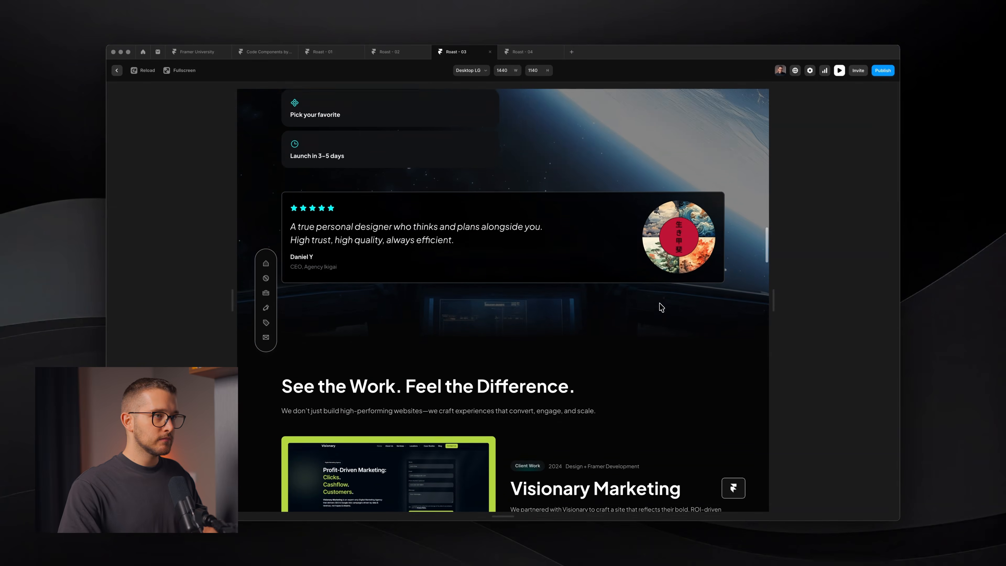
pyautogui.scroll(7, 659, 308)
pyautogui.scroll(-1, 702, 223)
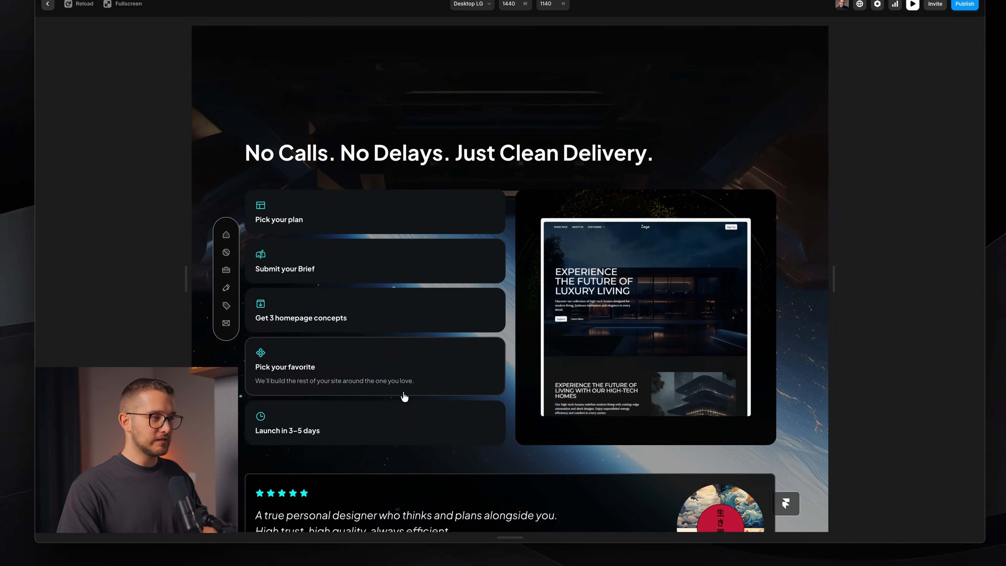
pyautogui.click(395, 278)
pyautogui.click(412, 231)
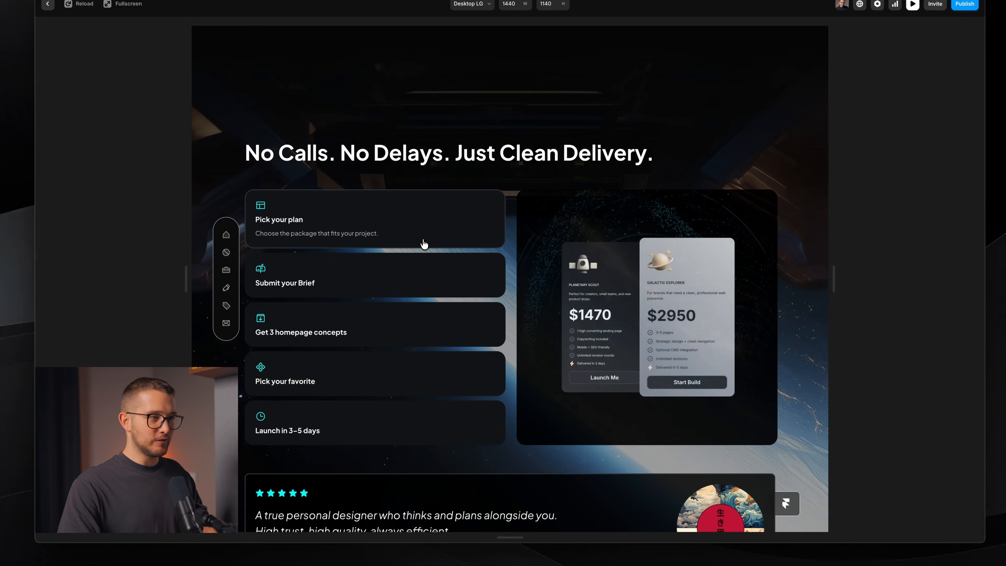
pyautogui.click(420, 346)
pyautogui.click(445, 380)
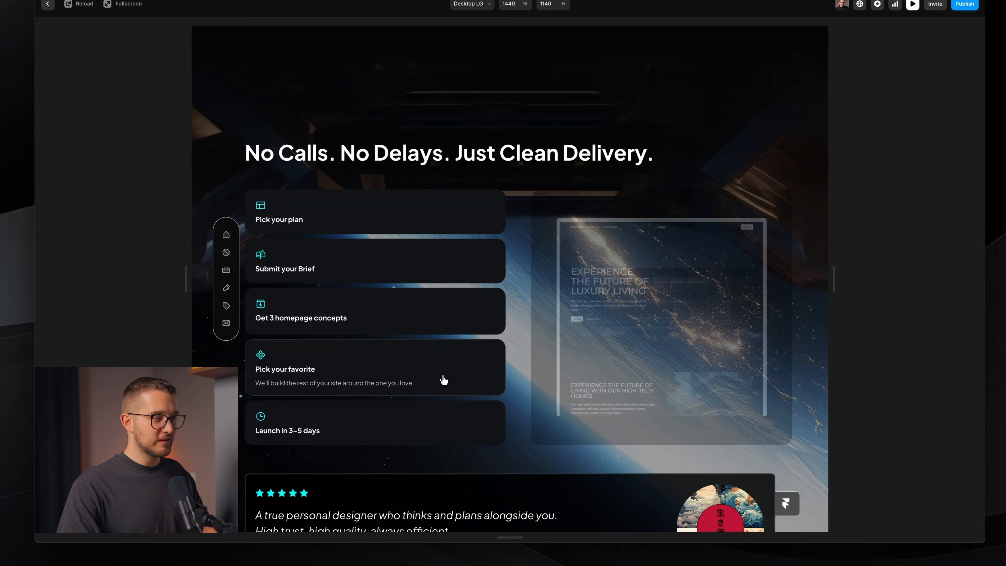
# - Close the preview and switch to the live oblique website
pyautogui.scroll(-1, 446, 373)
pyautogui.press('Escape')
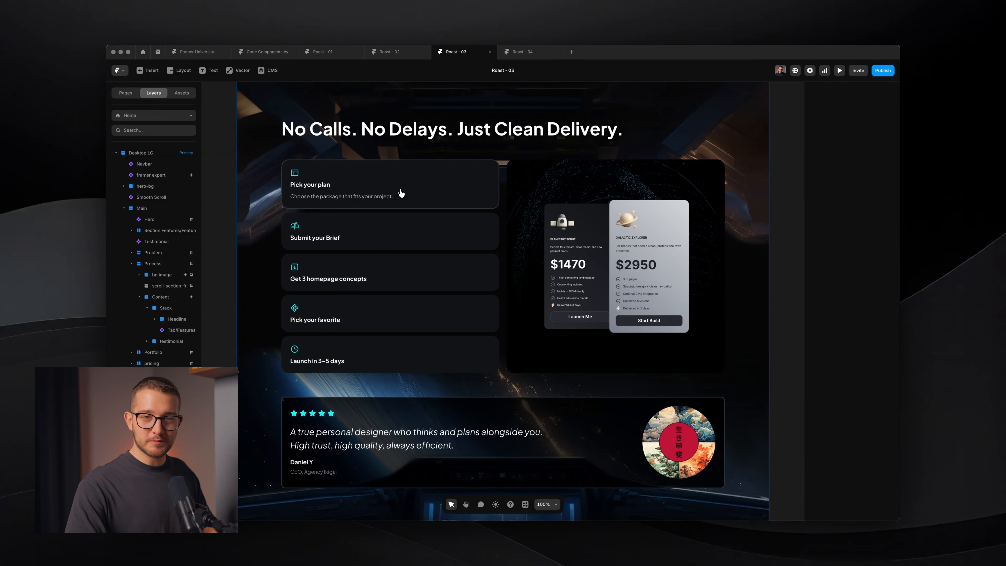
pyautogui.press('super+s')
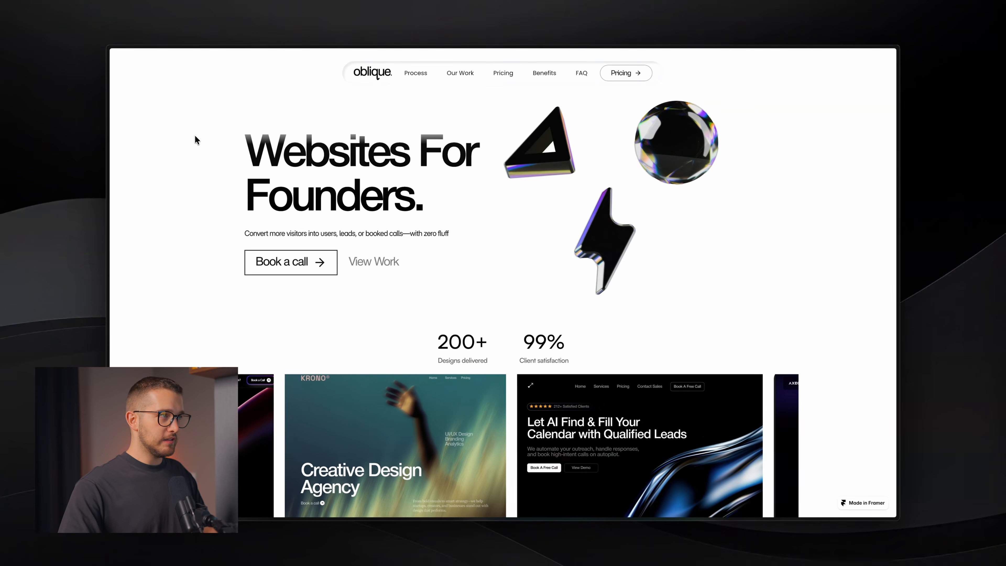
# - Check the Oblique site's pink You + Dani hover state, then return to Framer's Roast - 04 project
pyautogui.press('super+s')
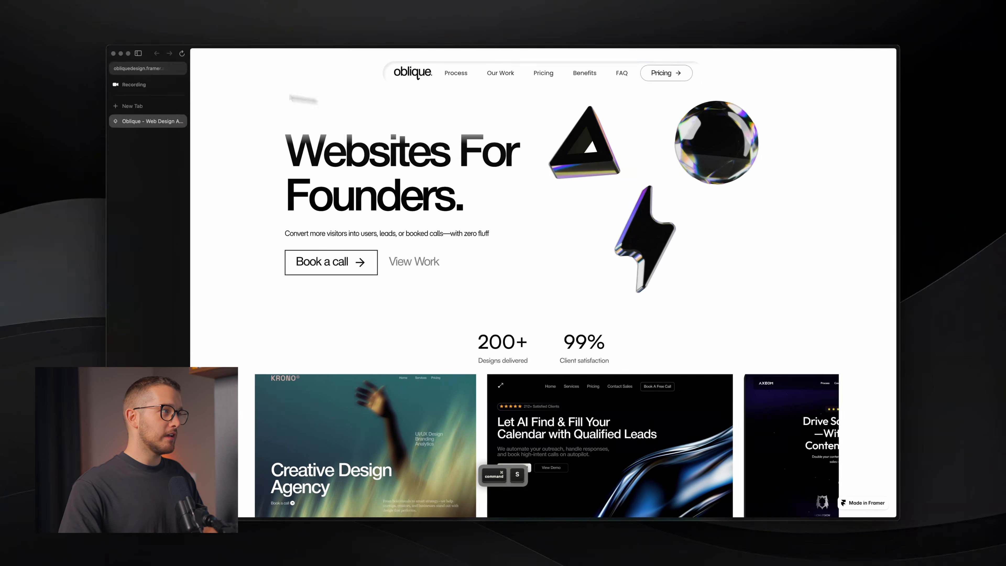
pyautogui.click(151, 70)
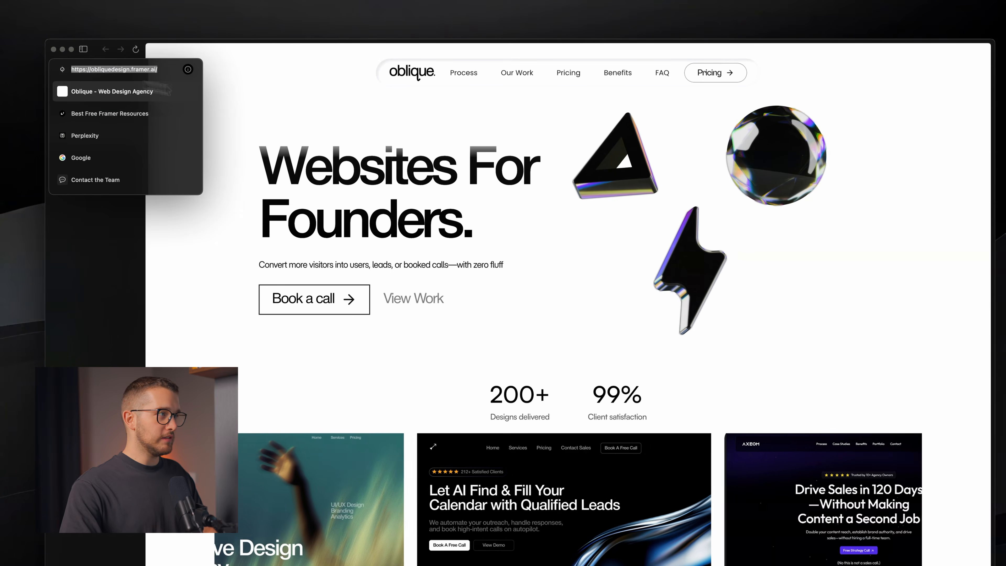
pyautogui.click(323, 115)
pyautogui.press('super+s')
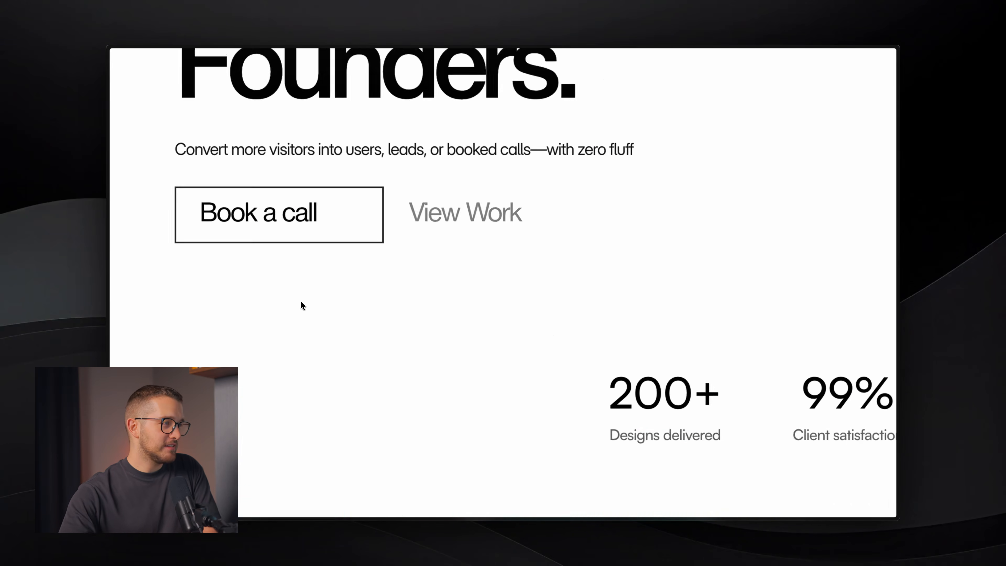
pyautogui.scroll(2, 300, 301)
pyautogui.hscroll(-2, 300, 301)
pyautogui.scroll(2, 301, 301)
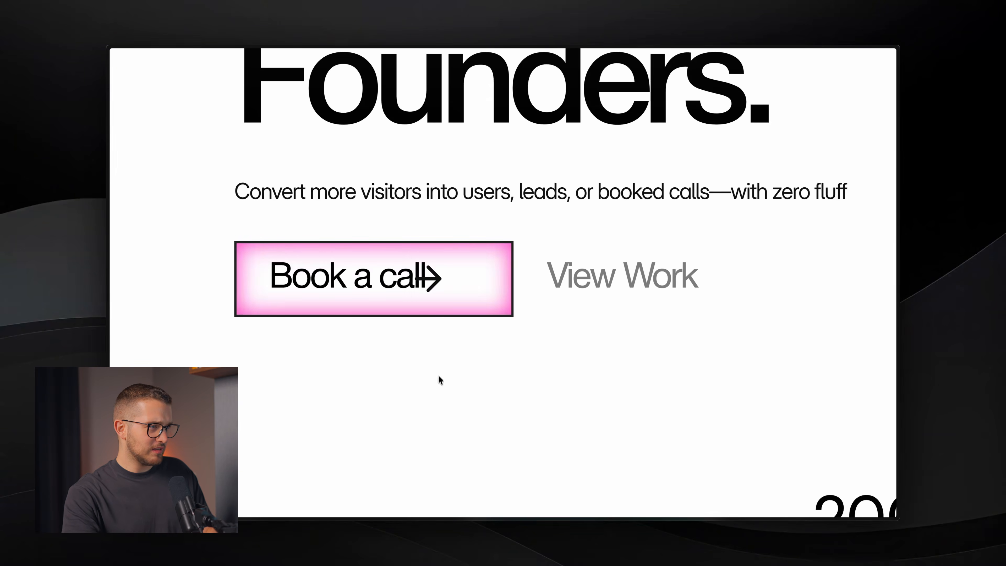
pyautogui.press('space')
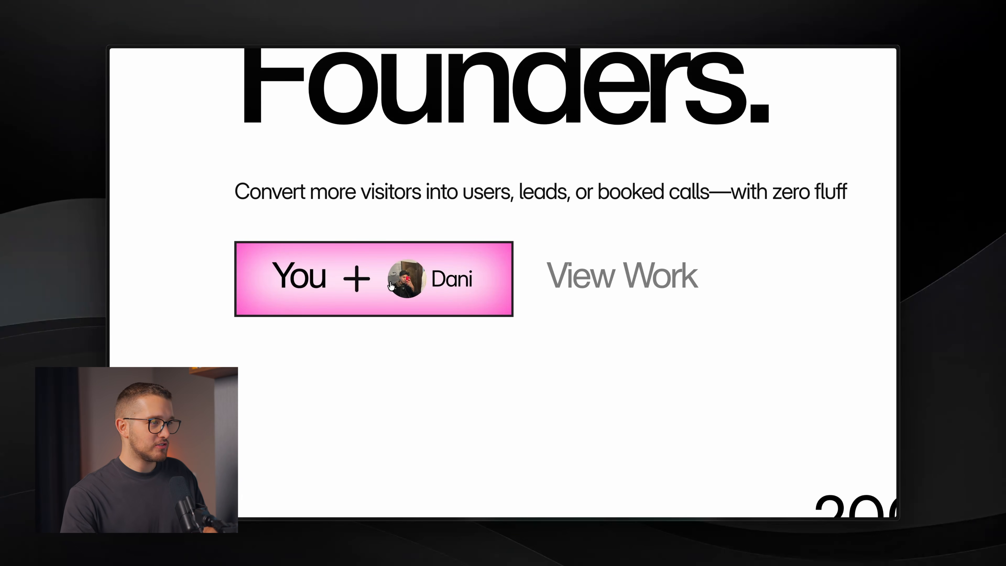
pyautogui.press('super+Tab')
pyautogui.press('super+Tab')
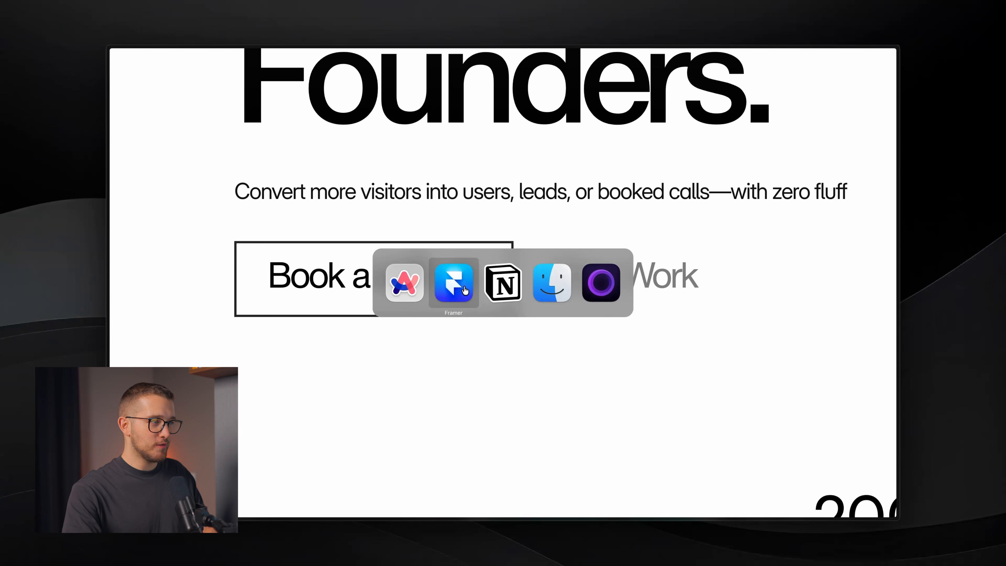
pyautogui.click(465, 290)
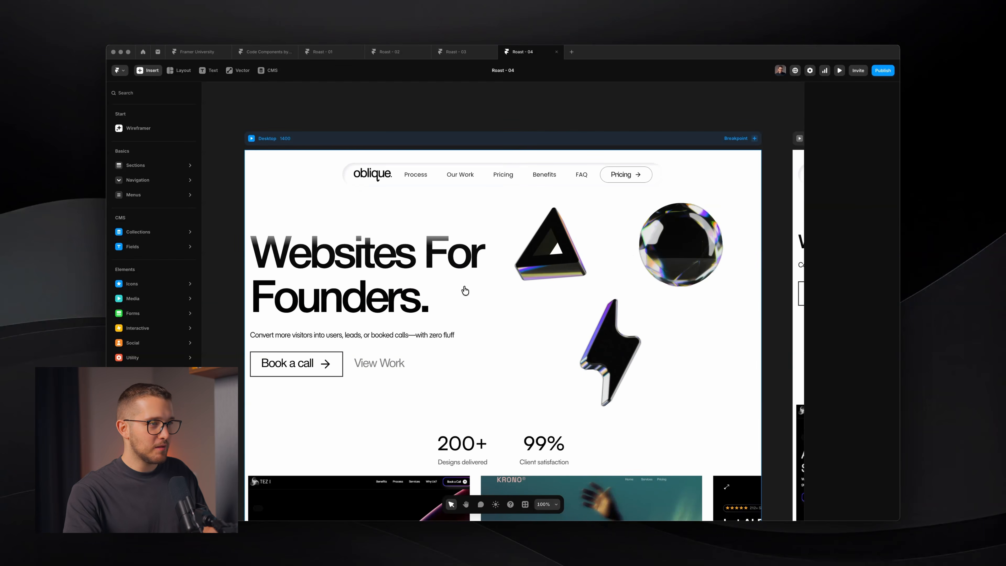
# - Open the Book a call button's Primary component and frame its variants on the canvas
pyautogui.keyDown('super'); pyautogui.click(308, 365); pyautogui.keyUp('super')
pyautogui.doubleClick(315, 366)
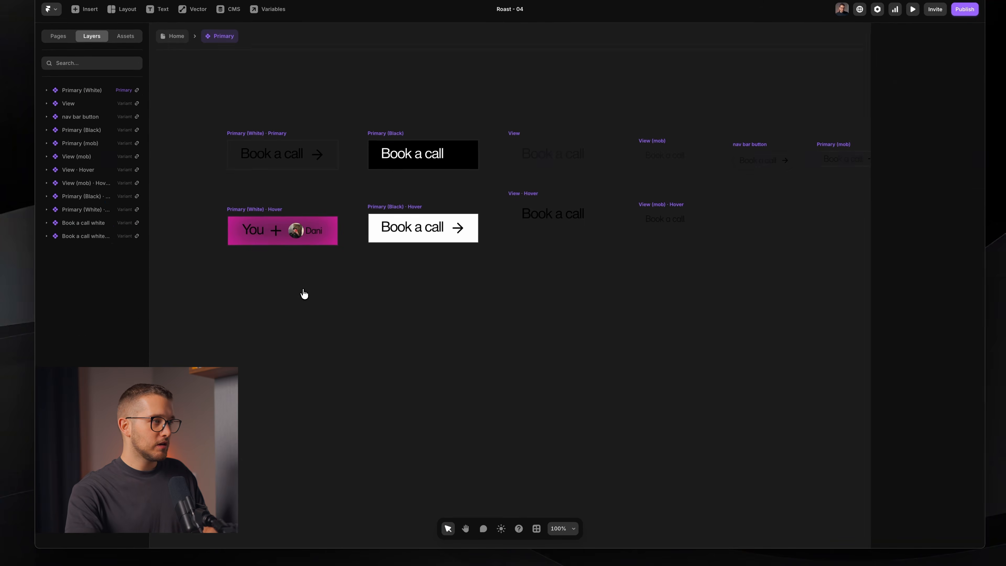
pyautogui.press('super+Tab')
pyautogui.press('super+Tab')
pyautogui.moveTo(346, 185); pyautogui.dragTo(436, 231)
pyautogui.scroll(3, 351, 267)
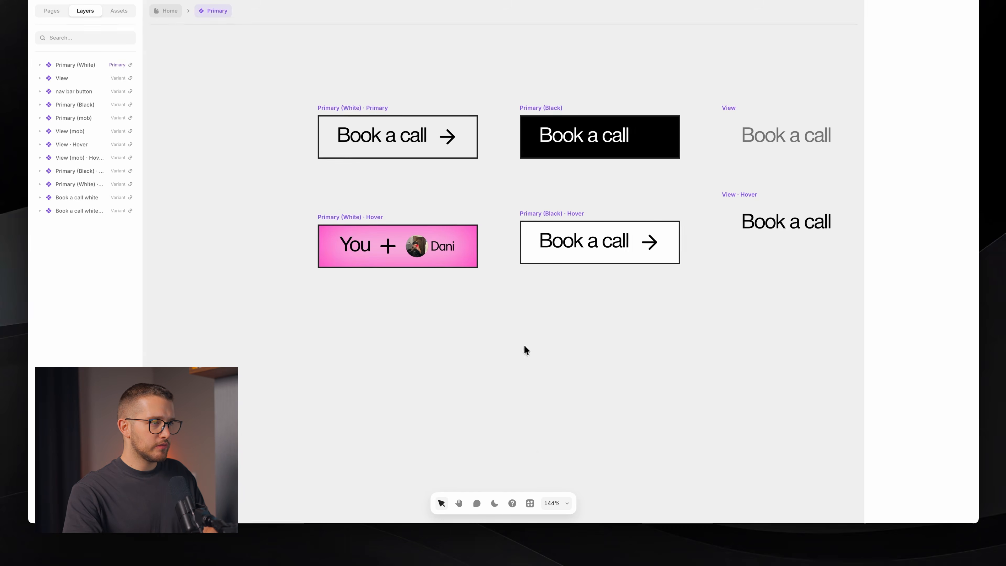
pyautogui.press('space')
pyautogui.moveTo(521, 344); pyautogui.dragTo(474, 367)
pyautogui.press('super+Tab')
pyautogui.press('super+Tab')
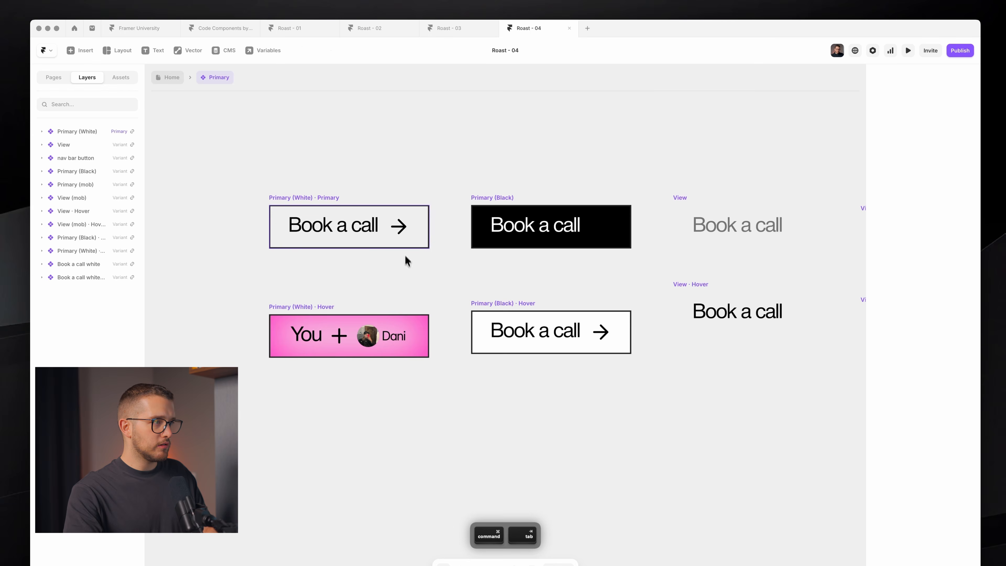
# - Center the Primary (White) variants and select the Book a call text and arrow icon
pyautogui.click(317, 198)
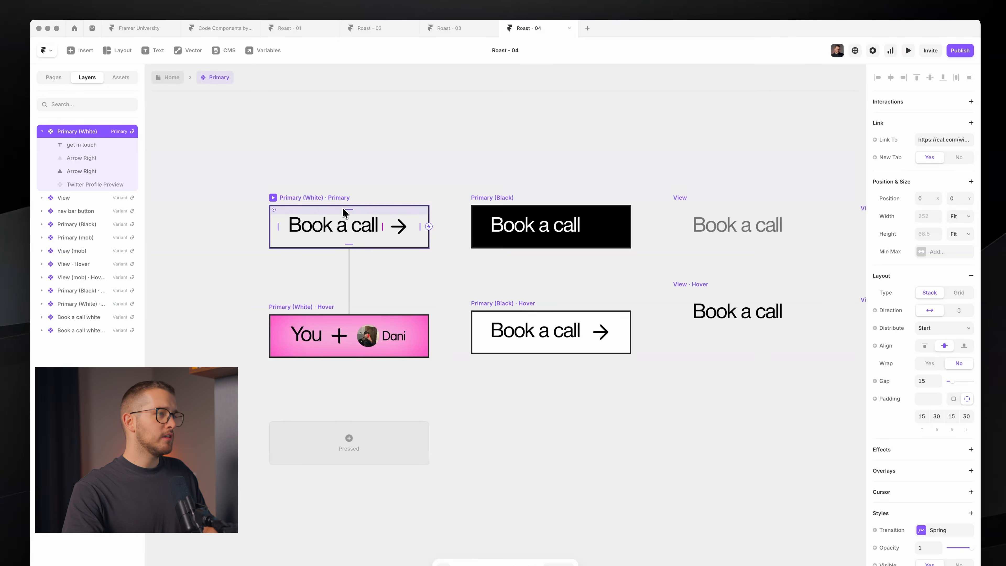
pyautogui.click(485, 185)
pyautogui.press('space')
pyautogui.moveTo(612, 173)
pyautogui.mouseDown()
pyautogui.moveTo(302, 186)
pyautogui.moveTo(613, 173)
pyautogui.moveTo(597, 174)
pyautogui.mouseUp()
pyautogui.moveTo(803, 168); pyautogui.dragTo(481, 436)
pyautogui.click(480, 435)
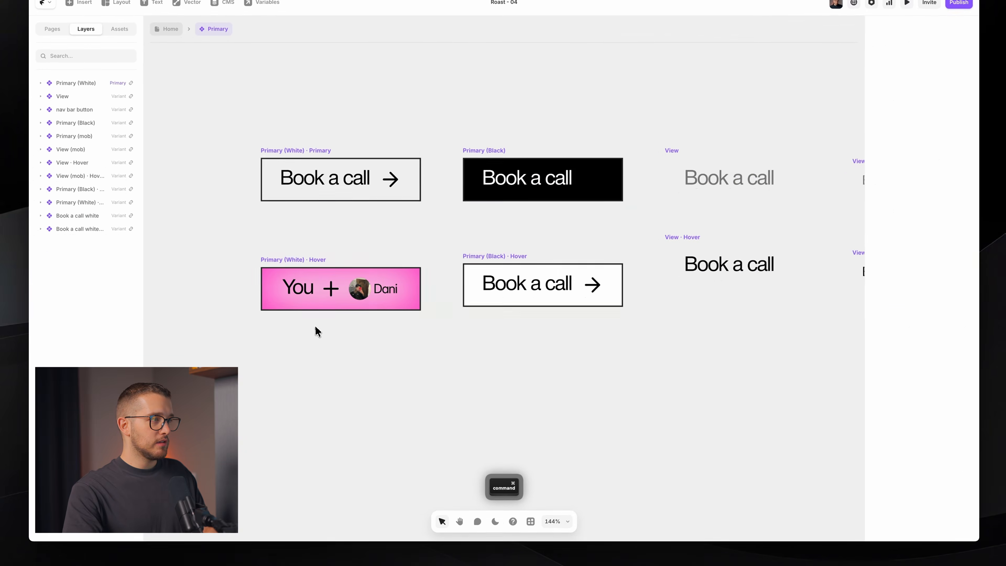
pyautogui.scroll(3, 316, 373)
pyautogui.scroll(3, 325, 343)
pyautogui.press('space')
pyautogui.moveTo(330, 353); pyautogui.dragTo(463, 443)
pyautogui.doubleClick(532, 149)
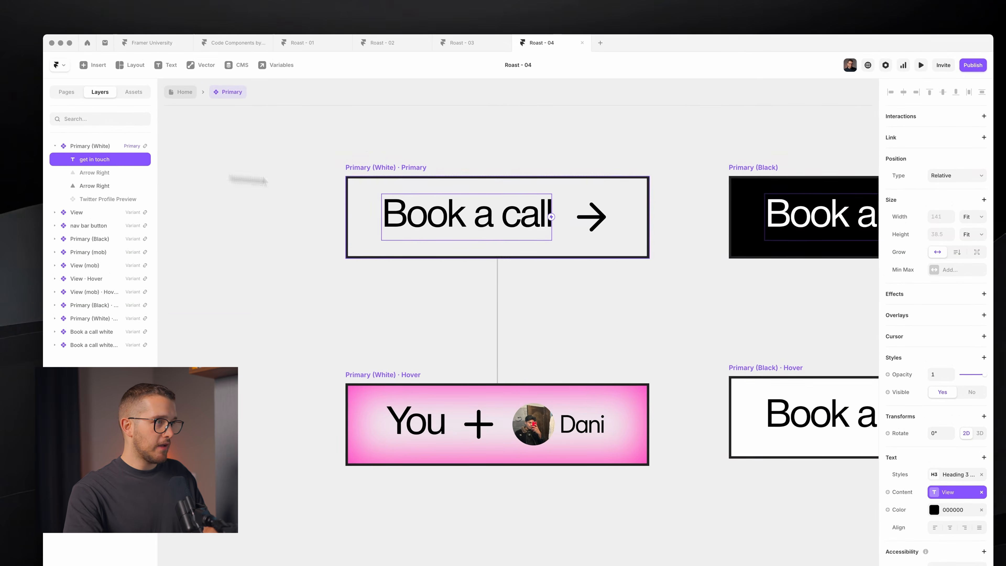
pyautogui.keyDown('super'); pyautogui.click(596, 218); pyautogui.keyUp('super')
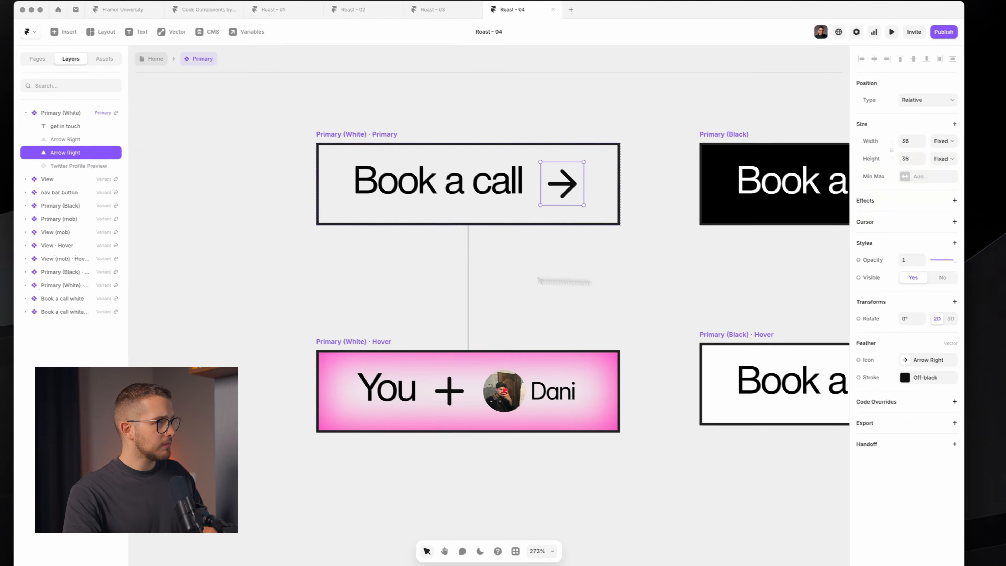
pyautogui.click(85, 141)
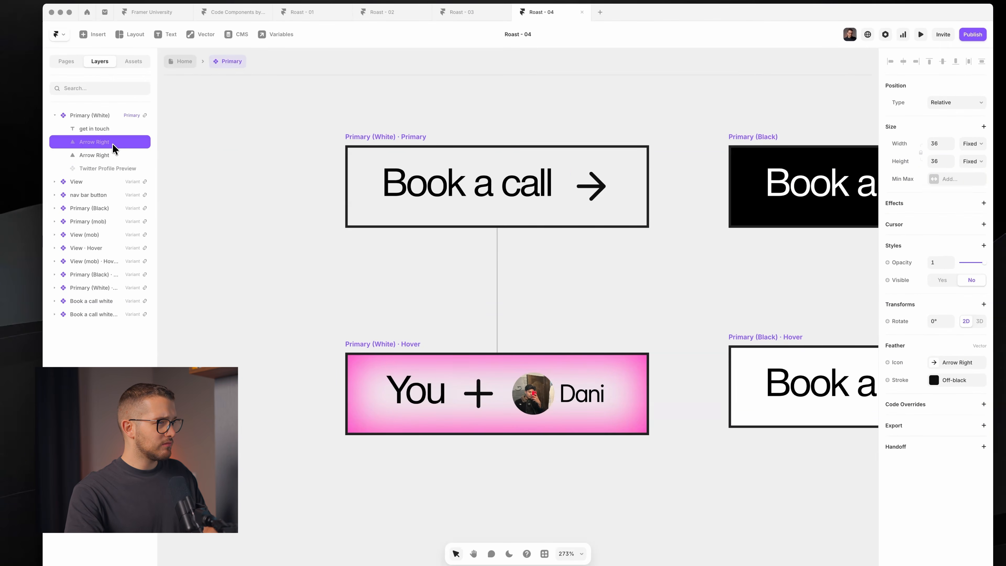
pyautogui.press('super')
pyautogui.keyDown('super'); pyautogui.click(483, 401); pyautogui.keyUp('super')
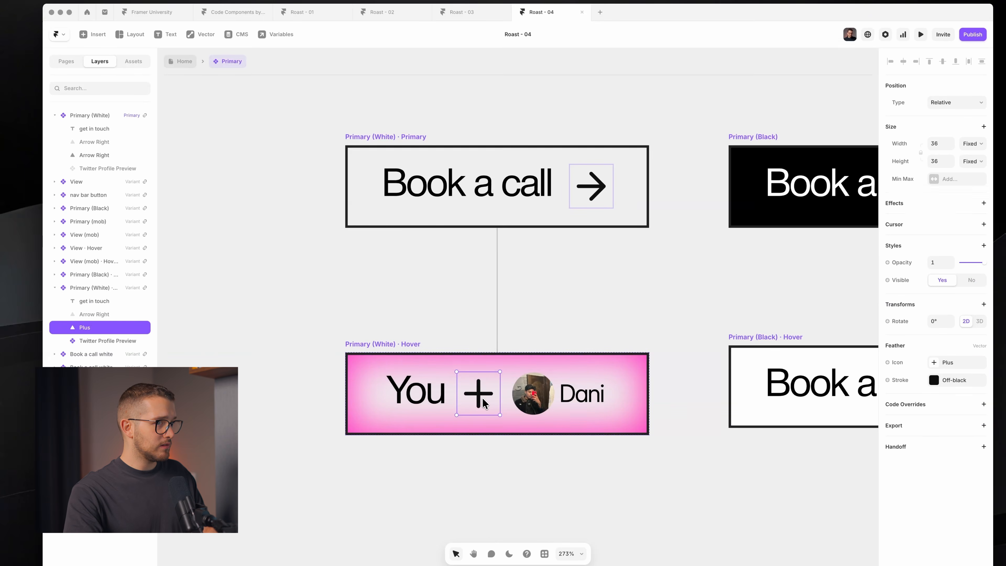
pyautogui.keyDown('super'); pyautogui.click(445, 197); pyautogui.keyUp('super')
pyautogui.click(119, 143)
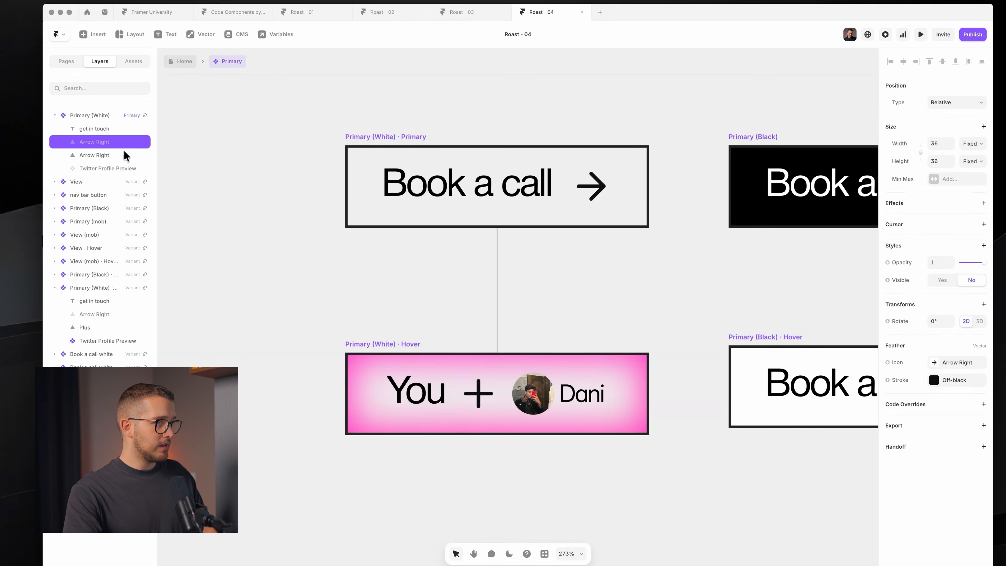
pyautogui.click(124, 155)
pyautogui.click(82, 329)
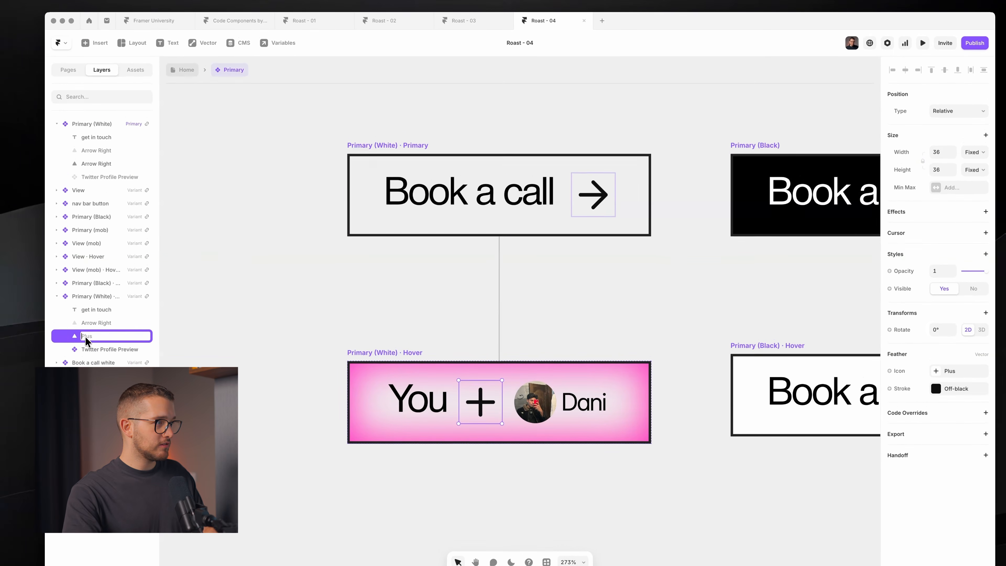
pyautogui.click(103, 142)
pyautogui.click(91, 339)
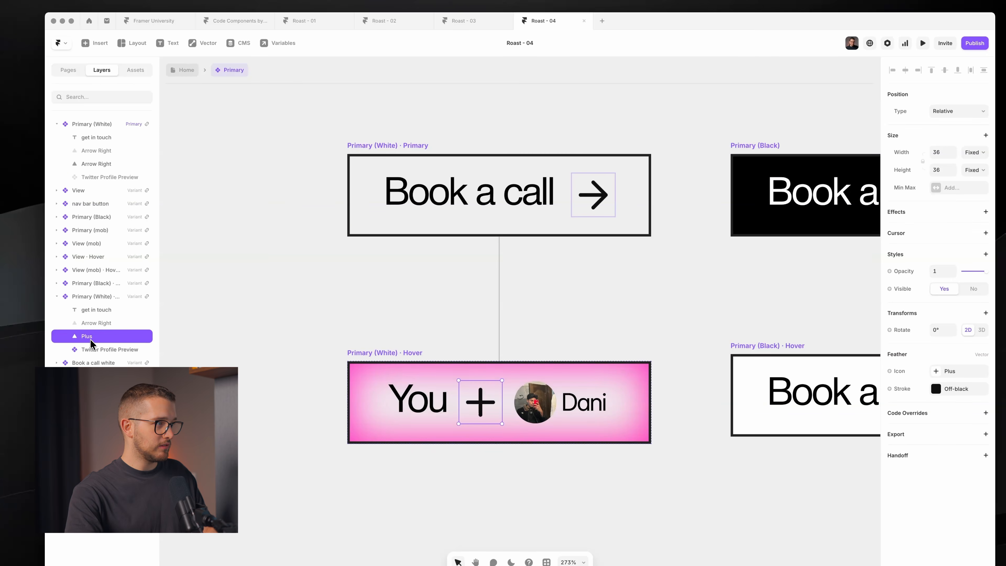
pyautogui.click(97, 352)
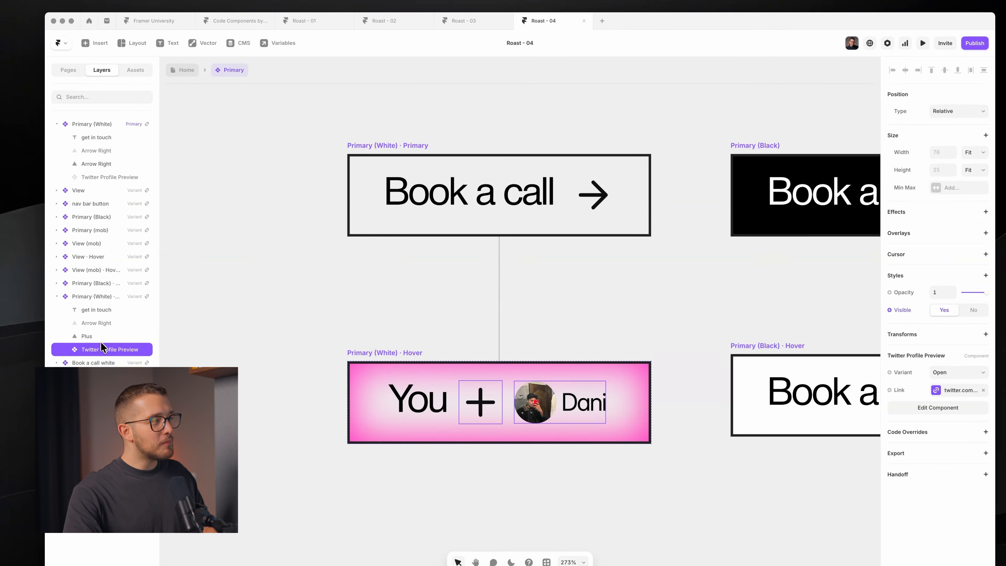
pyautogui.click(116, 179)
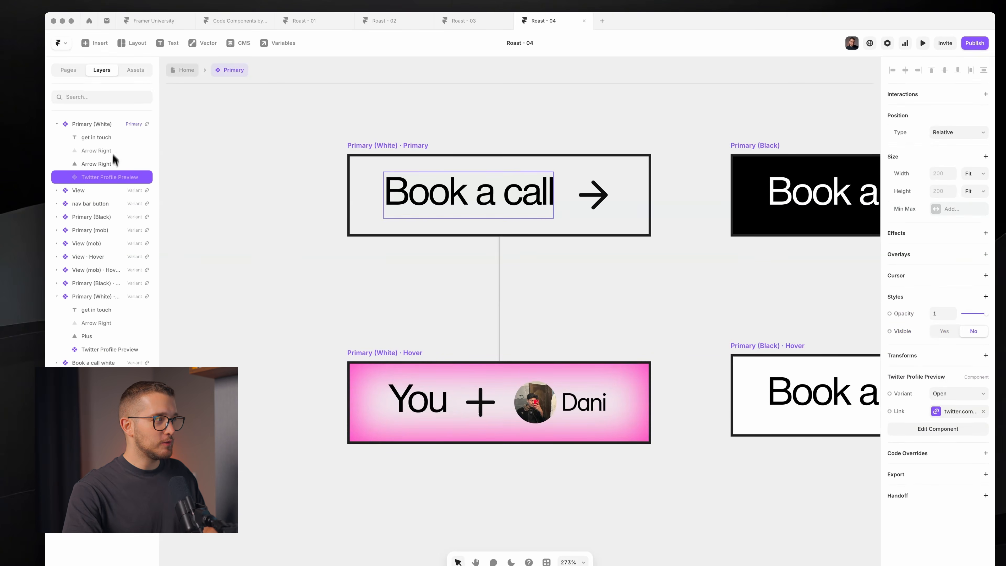
pyautogui.click(112, 137)
pyautogui.keyDown('shift'); pyautogui.click(105, 174); pyautogui.keyUp('shift')
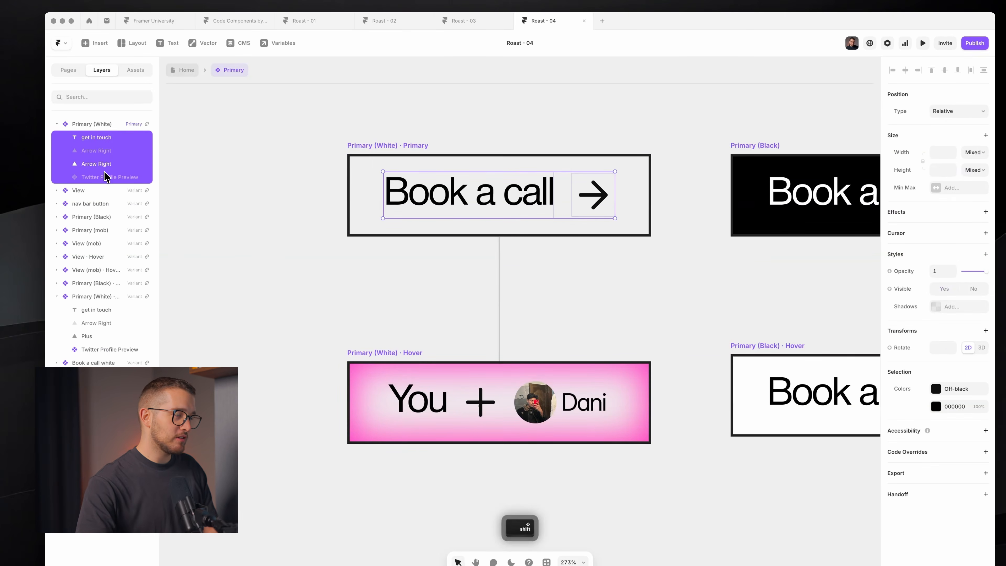
pyautogui.click(260, 257)
pyautogui.click(394, 352)
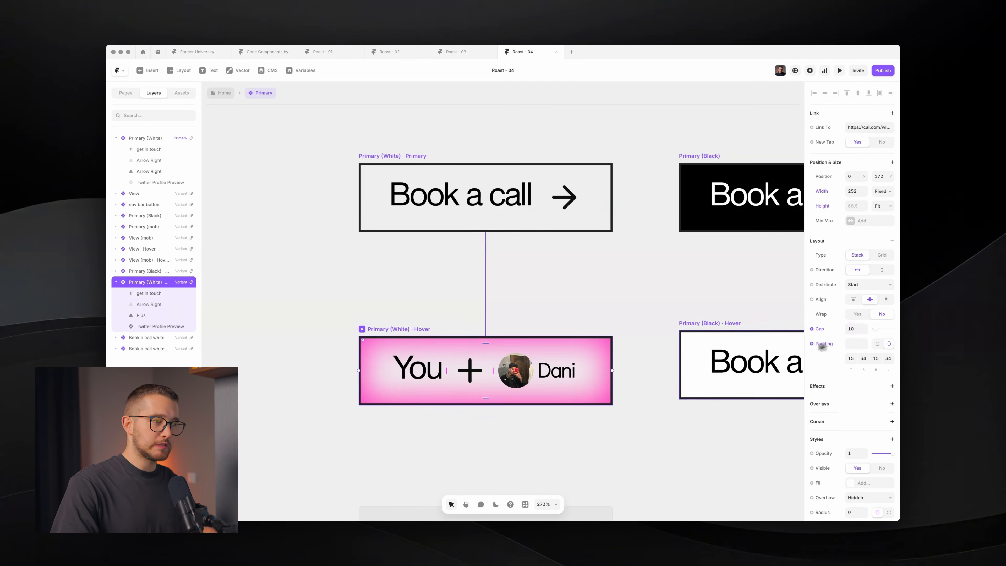
# - Copy all shadows from the Primary (White) · Hover variant, then delete that variant
pyautogui.scroll(-6, 831, 440)
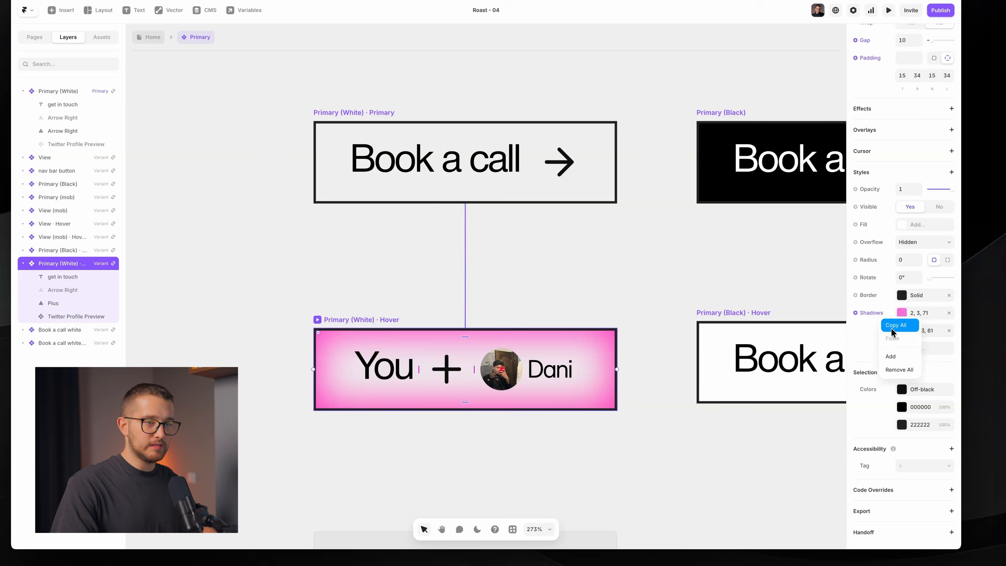
pyautogui.click(539, 303)
pyautogui.click(442, 331)
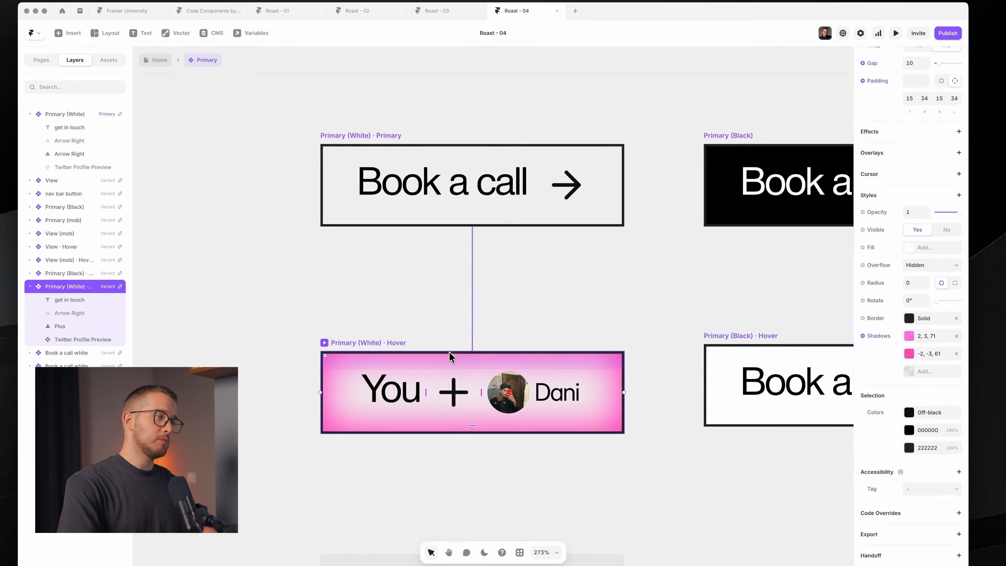
pyautogui.press('BackSpace')
# - Add a new Hover variant from Primary (White) and paste the pink shadows onto it
pyautogui.click(443, 179)
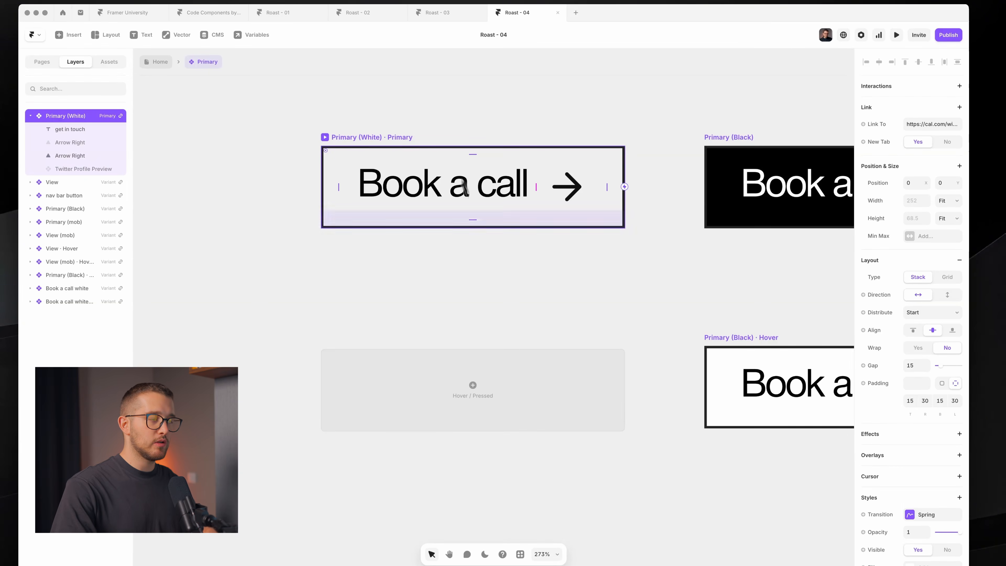
pyautogui.click(467, 391)
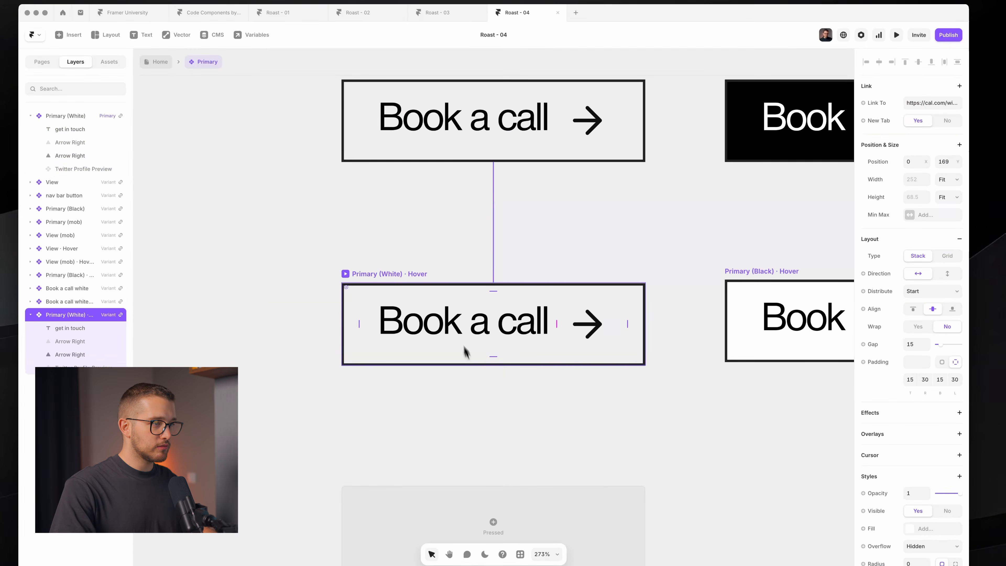
pyautogui.scroll(-6, 878, 372)
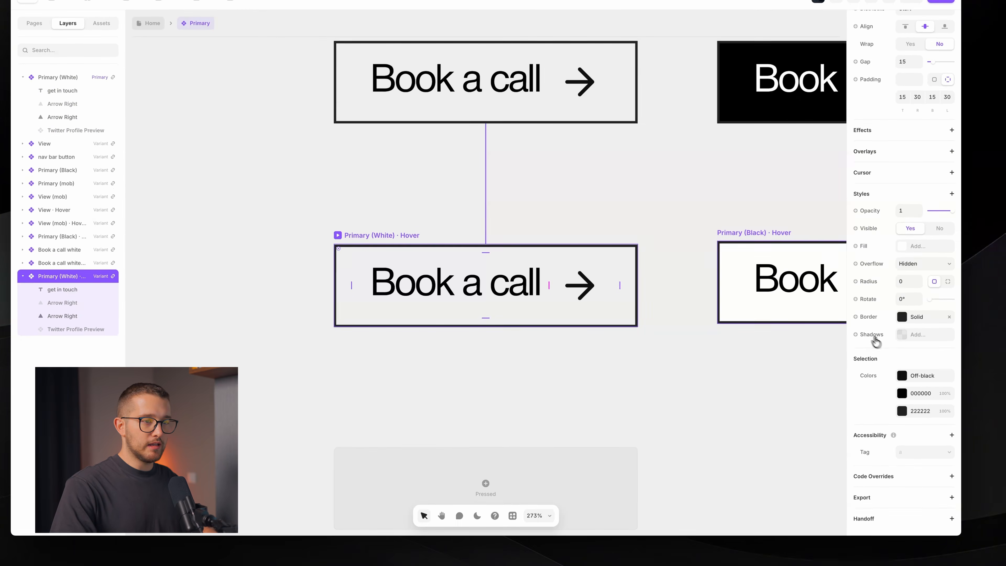
pyautogui.click(896, 364)
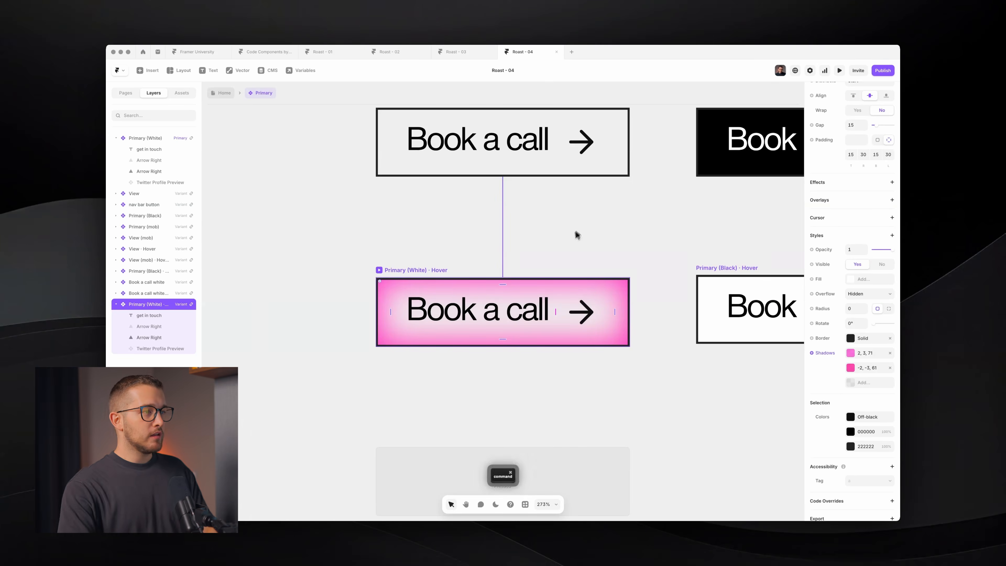
pyautogui.scroll(2, 574, 236)
pyautogui.press('super')
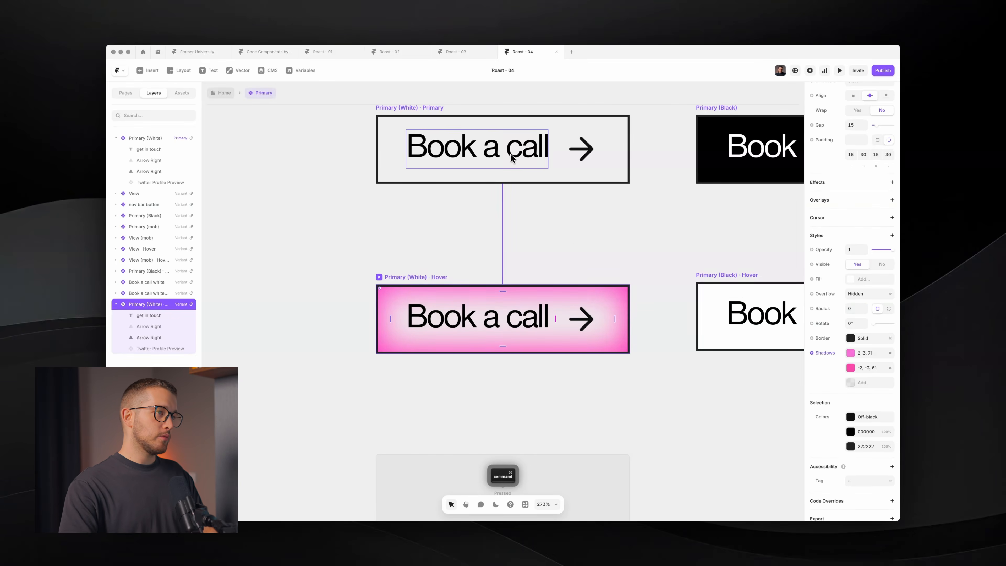
pyautogui.keyDown('super'); pyautogui.click(511, 156); pyautogui.keyUp('super')
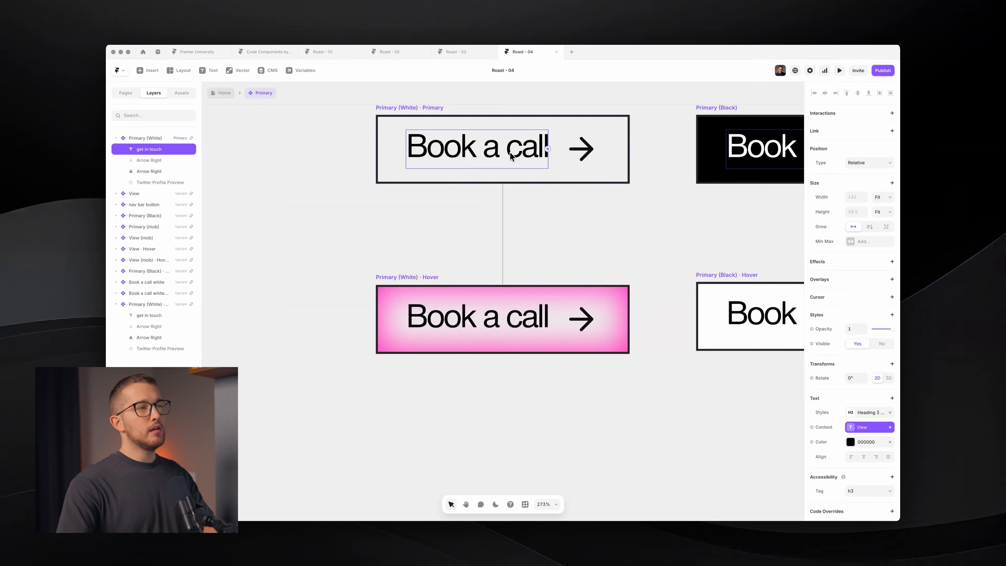
# - Select the Arrow Right icon in Primary (White) after briefly showing the Twitter Profile Preview
pyautogui.click(581, 148)
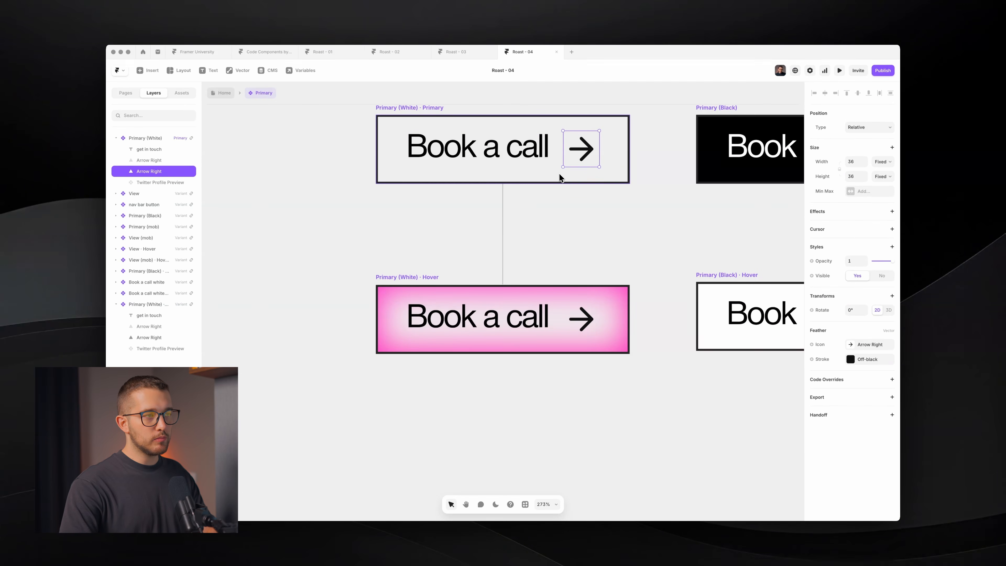
pyautogui.click(164, 182)
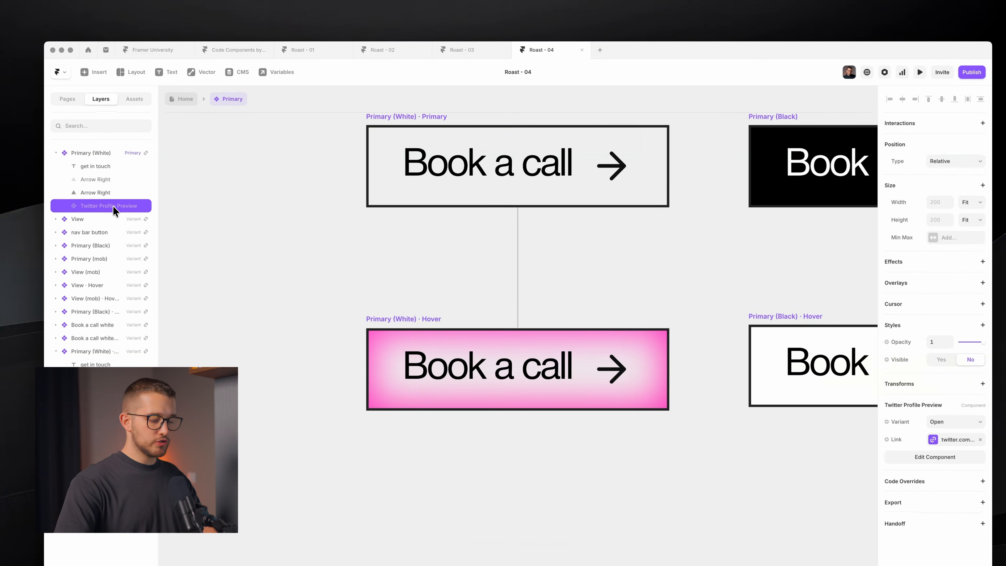
pyautogui.press('super+;')
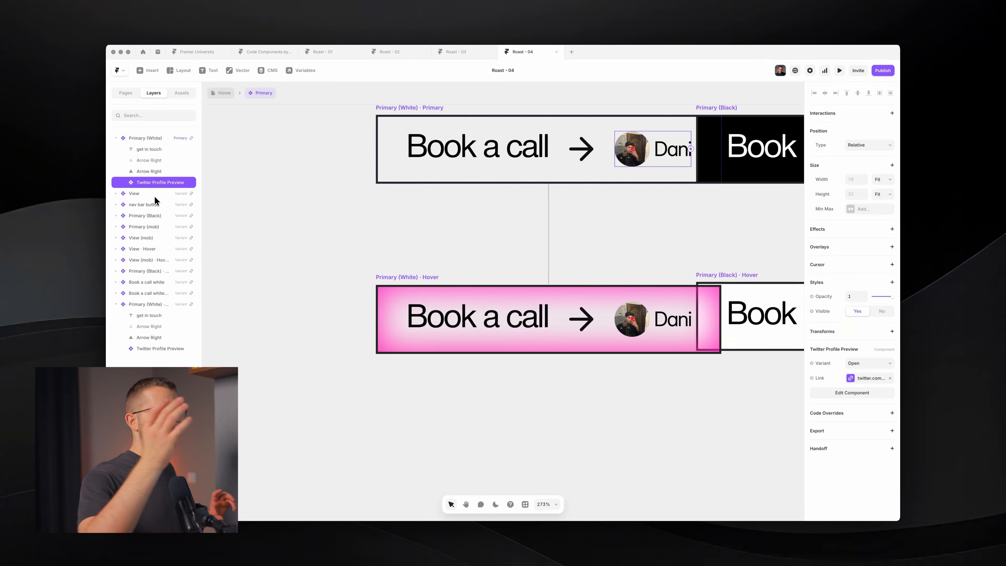
pyautogui.press('super+;')
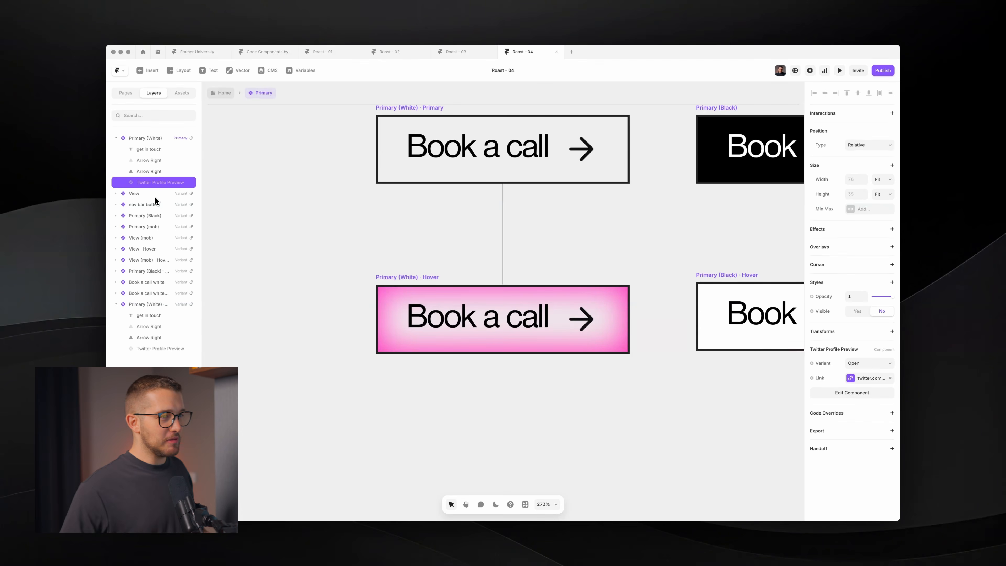
pyautogui.keyDown('super'); pyautogui.click(591, 158); pyautogui.keyUp('super')
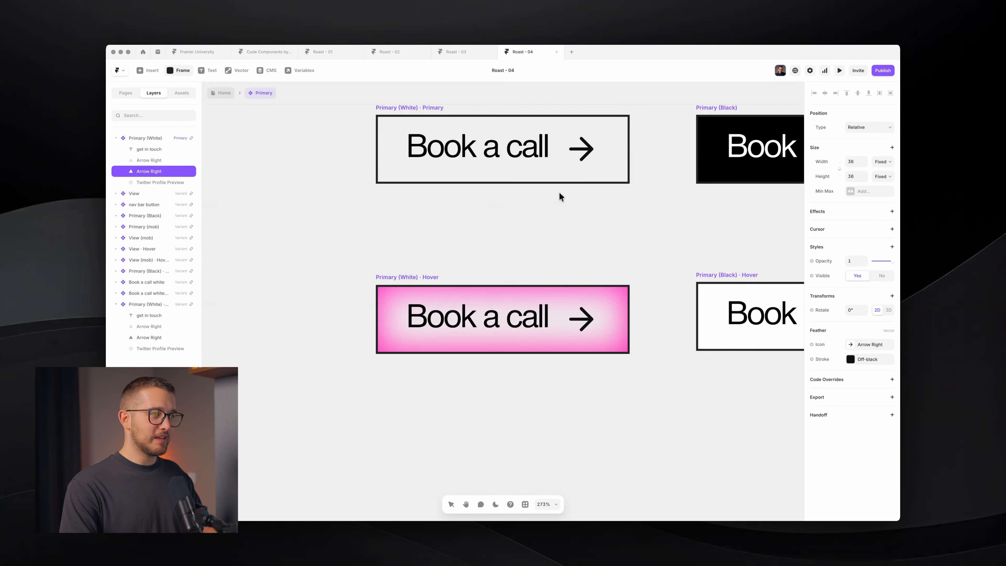
pyautogui.press('Escape')
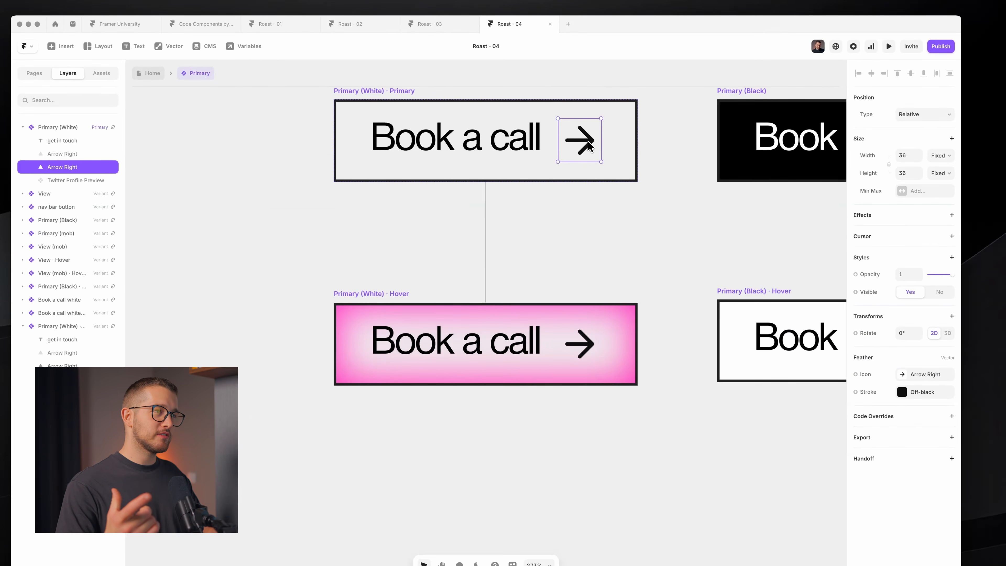
# - Replace the Feather arrow with the plain 'plus' icon, toggling undo/redo to compare them
pyautogui.click(913, 376)
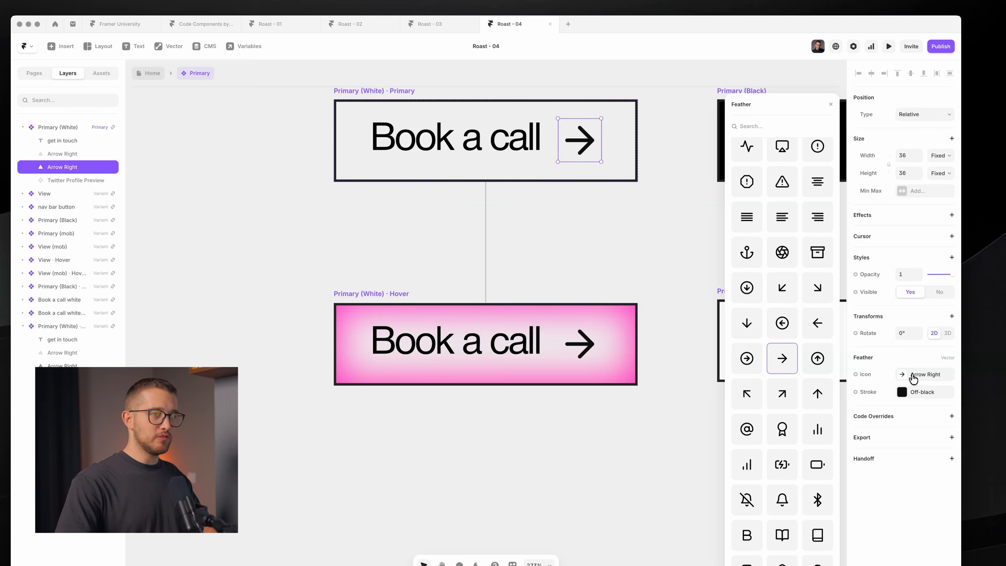
pyautogui.write('plus')
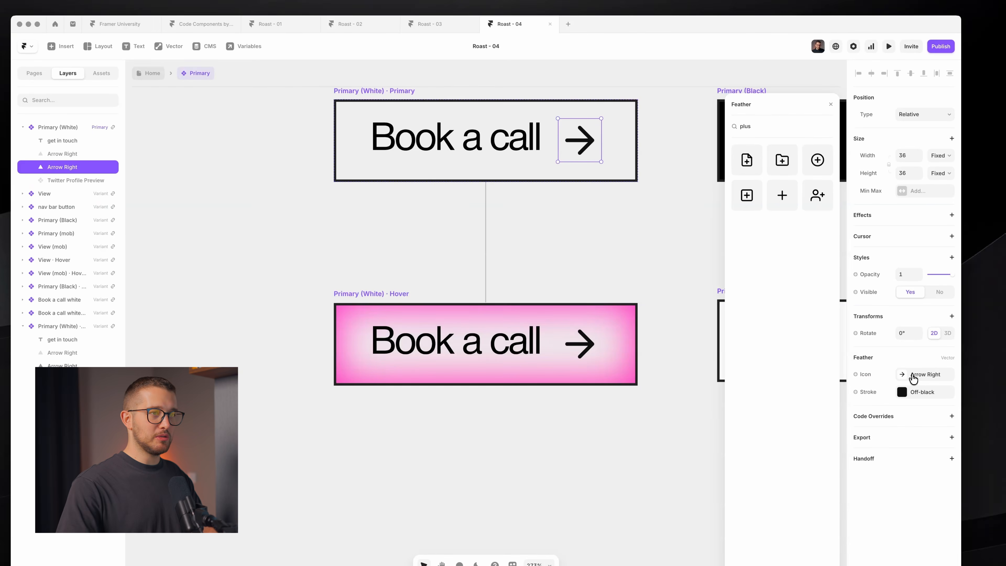
pyautogui.click(779, 197)
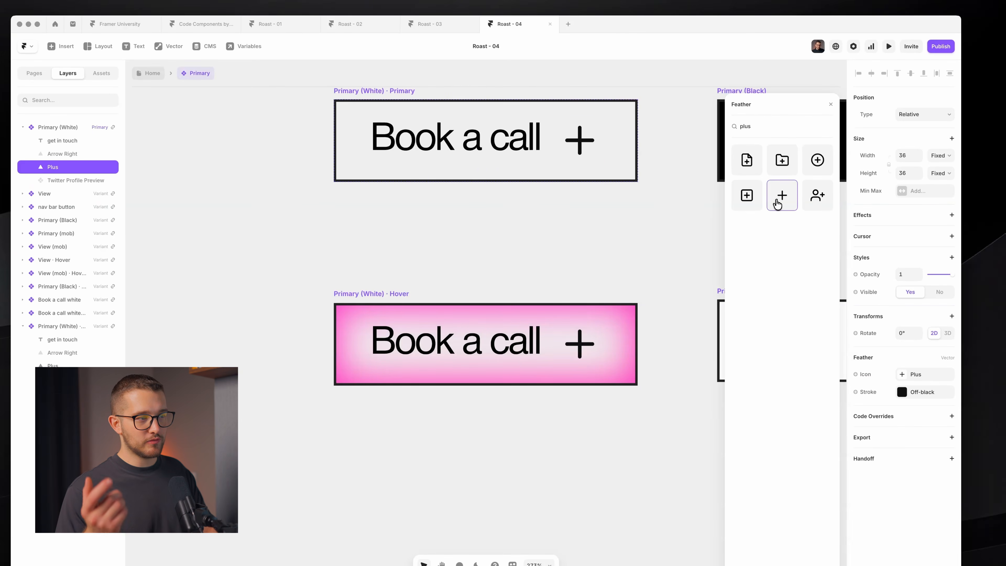
pyautogui.press('super+z')
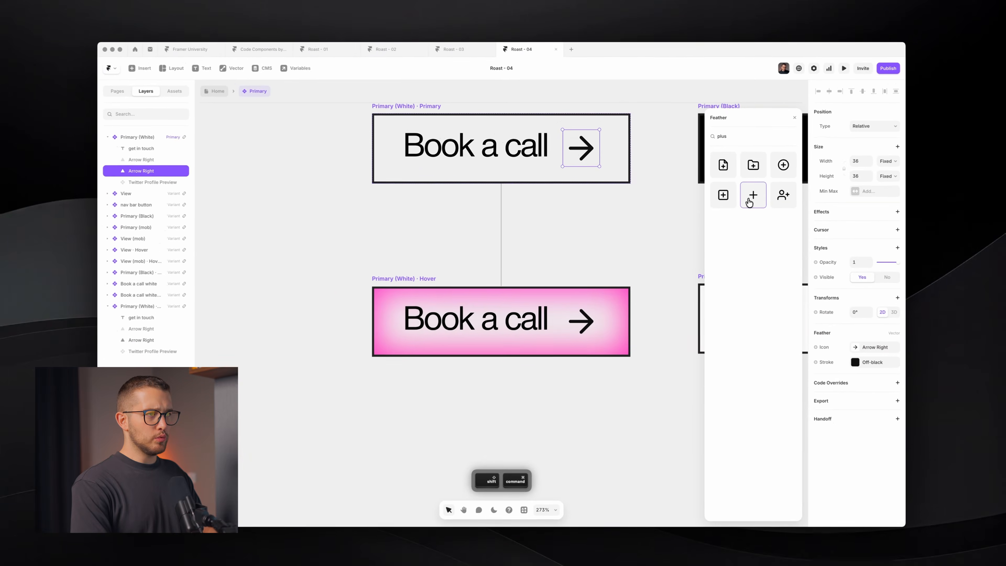
pyautogui.press('super+shift+z')
pyautogui.press('super+z')
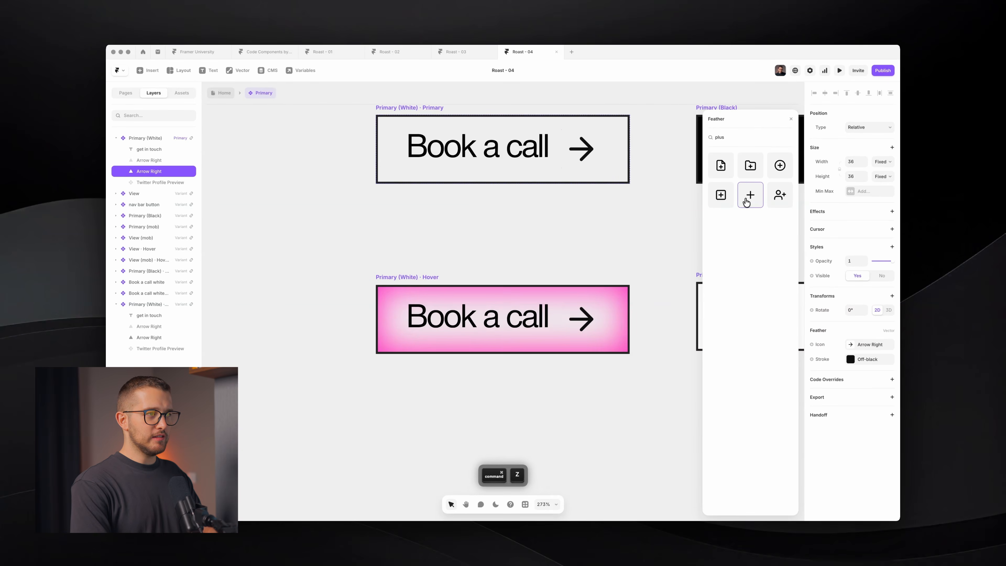
pyautogui.press('super+shift+z')
pyautogui.press('super+z')
pyautogui.press('super+shift+z')
pyautogui.press('super+z')
pyautogui.press('super+shift+z')
pyautogui.press('super+z')
pyautogui.press('super+shift+z')
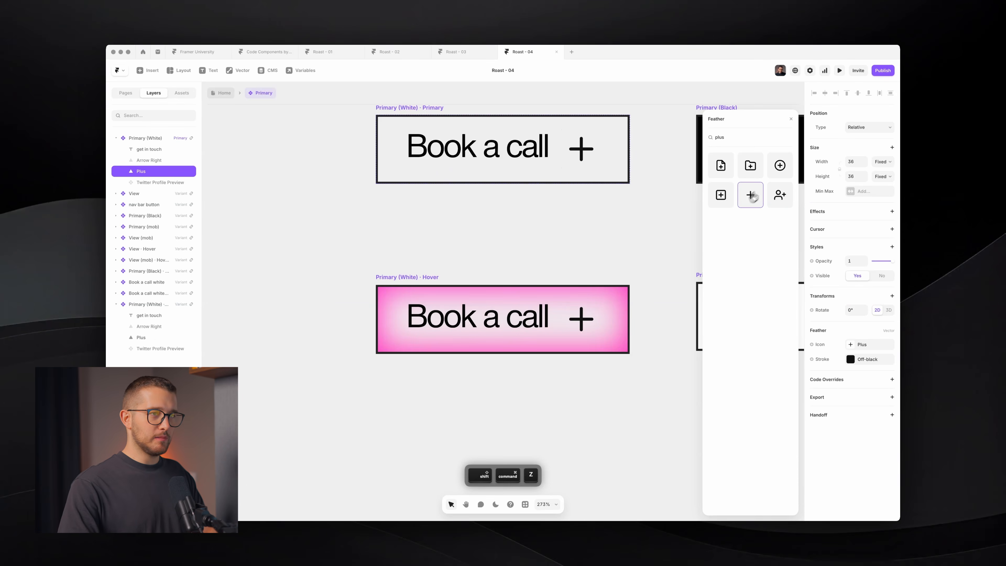
# - Close the icon list and draw a small frame beside the plus in Primary (White)
pyautogui.click(791, 119)
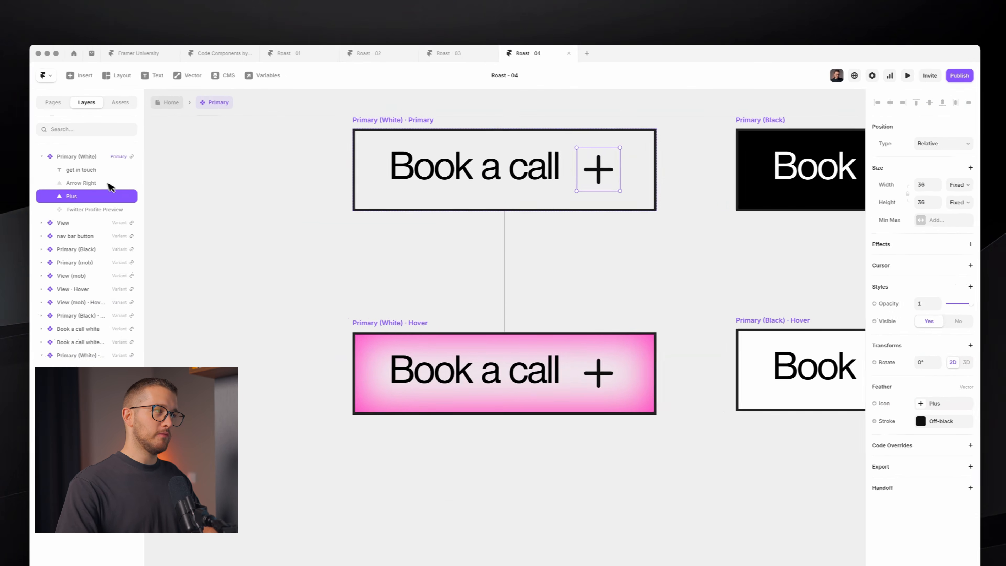
pyautogui.keyDown('shift'); pyautogui.click(109, 183); pyautogui.keyUp('shift')
pyautogui.press('Delete')
pyautogui.press('super+z')
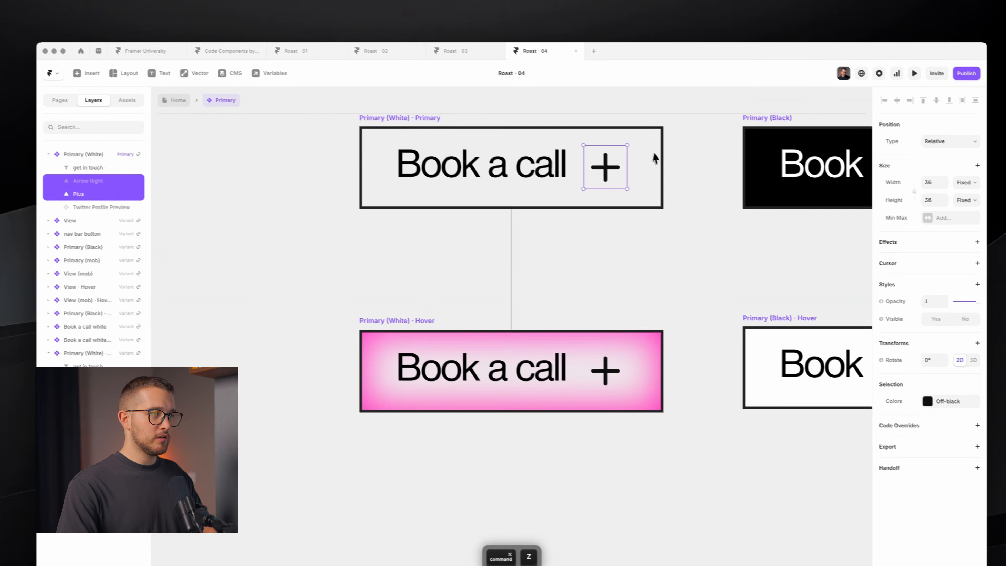
pyautogui.click(645, 152)
pyautogui.press('f')
pyautogui.moveTo(631, 149); pyautogui.dragTo(674, 199)
# - Undo the stray frames and paste a white frame into the Primary (White) button
pyautogui.press('super+z')
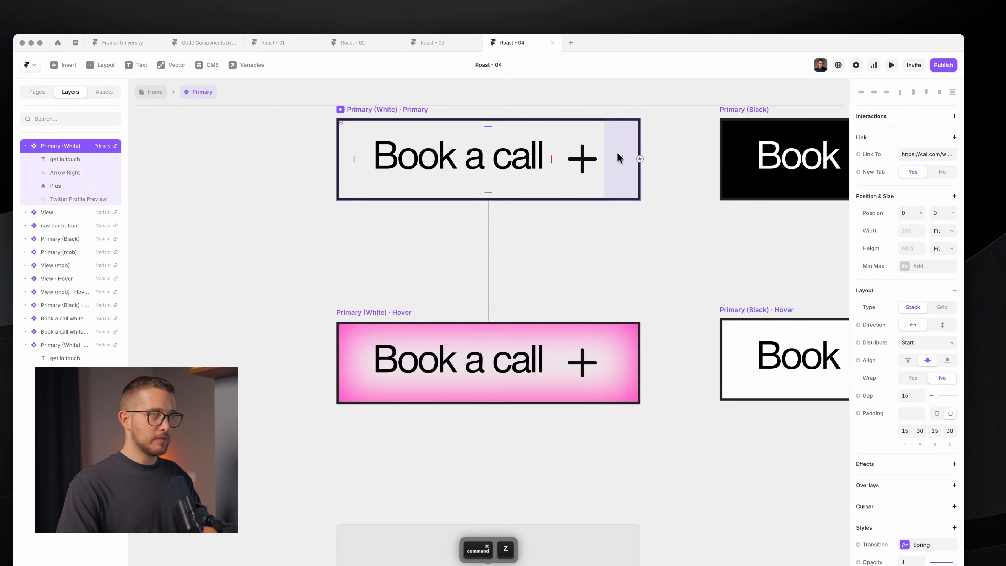
pyautogui.press('super+z')
pyautogui.press('super+v')
pyautogui.press('f')
pyautogui.moveTo(564, 236); pyautogui.dragTo(608, 277)
pyautogui.press('super+z')
pyautogui.keyDown('super'); pyautogui.click(593, 177); pyautogui.keyUp('super')
pyautogui.click(617, 191)
pyautogui.press('f')
pyautogui.moveTo(562, 240); pyautogui.dragTo(598, 274)
pyautogui.press('super+z')
pyautogui.click(600, 190)
pyautogui.press('super+v')
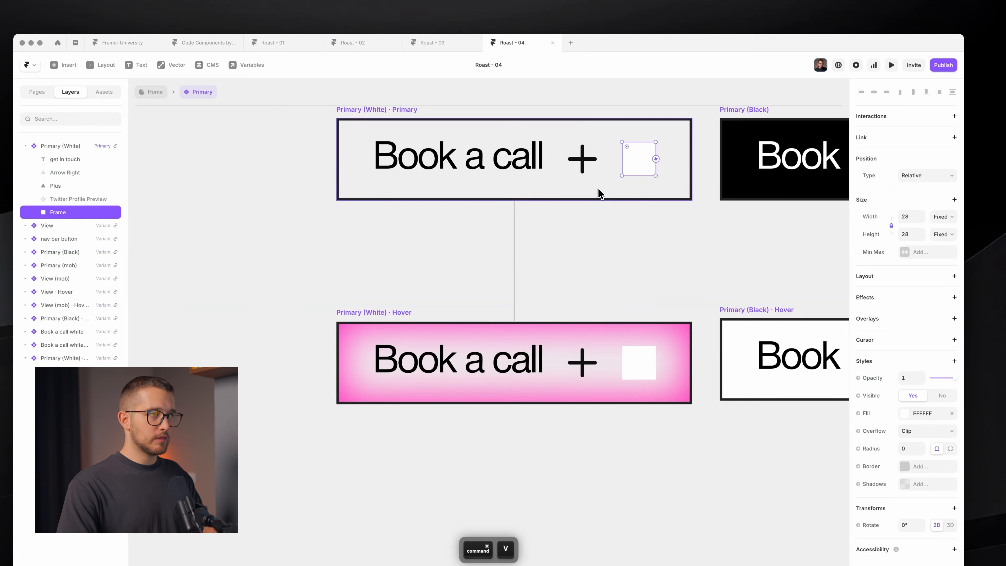
pyautogui.keyDown('super'); pyautogui.click(592, 158); pyautogui.keyUp('super')
pyautogui.keyDown('super'); pyautogui.click(633, 160); pyautogui.keyUp('super')
# - Resize the pasted frame to 36×36, remove its fill, and rename it Icon
pyautogui.click(912, 219)
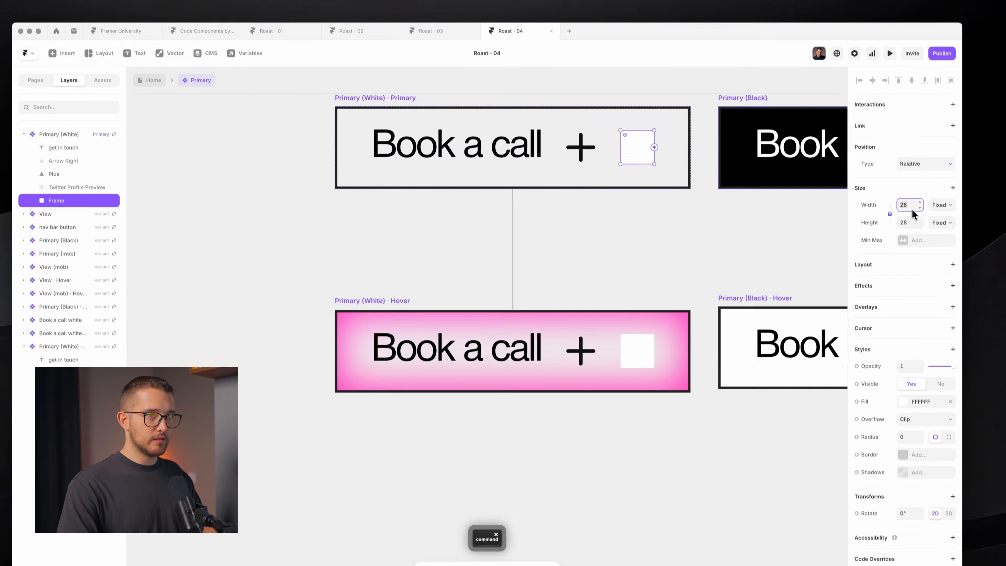
pyautogui.write('46')
pyautogui.press('Return')
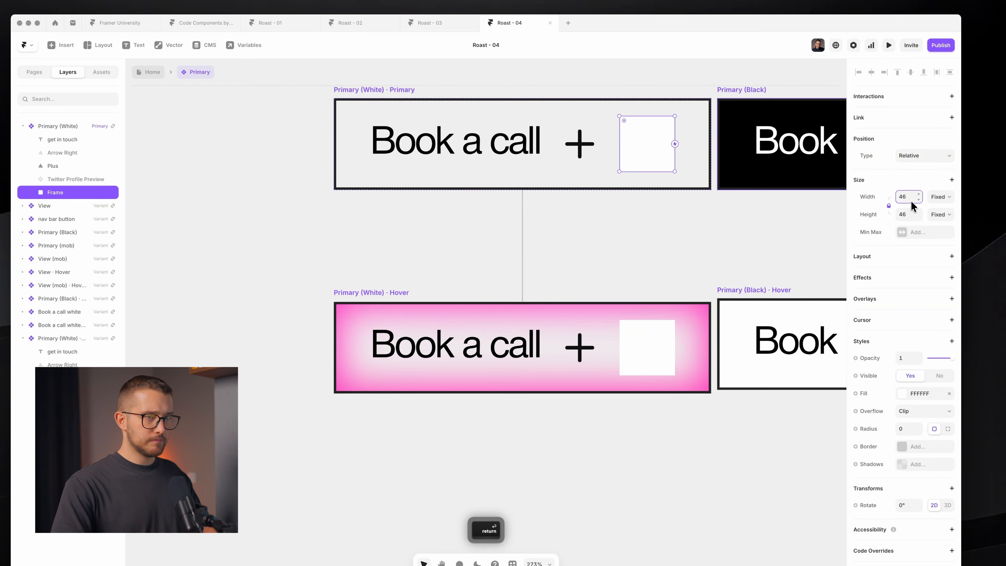
pyautogui.press('super+a')
pyautogui.write('36')
pyautogui.press('Return')
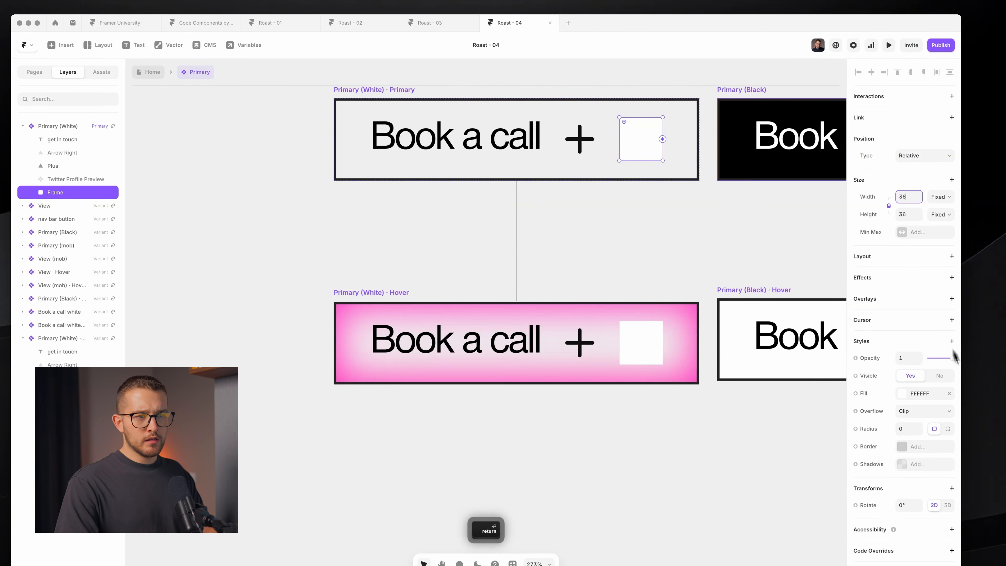
pyautogui.click(949, 393)
pyautogui.press('super+r')
pyautogui.write('Icon')
pyautogui.press('Return')
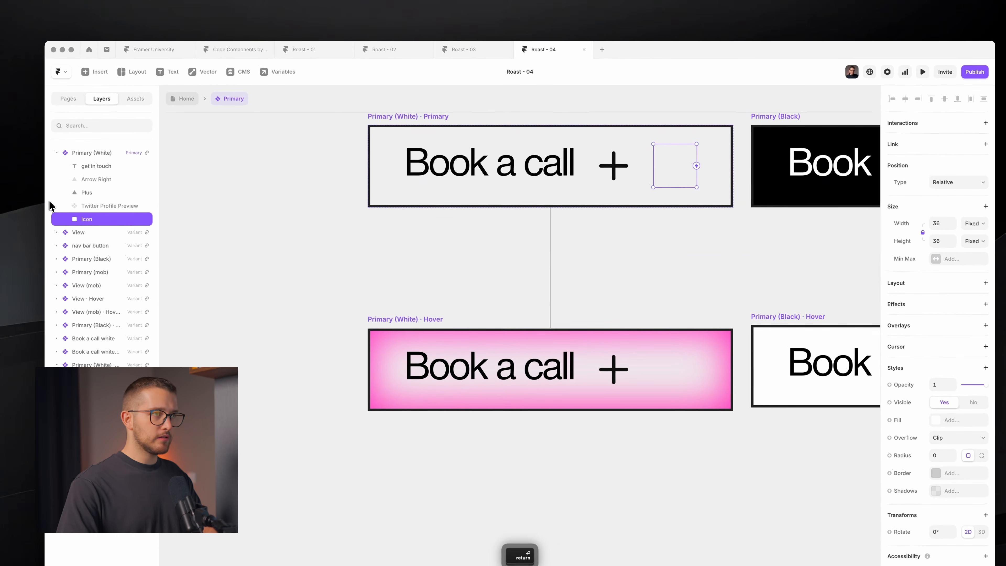
pyautogui.keyDown('super'); pyautogui.click(616, 159); pyautogui.keyUp('super')
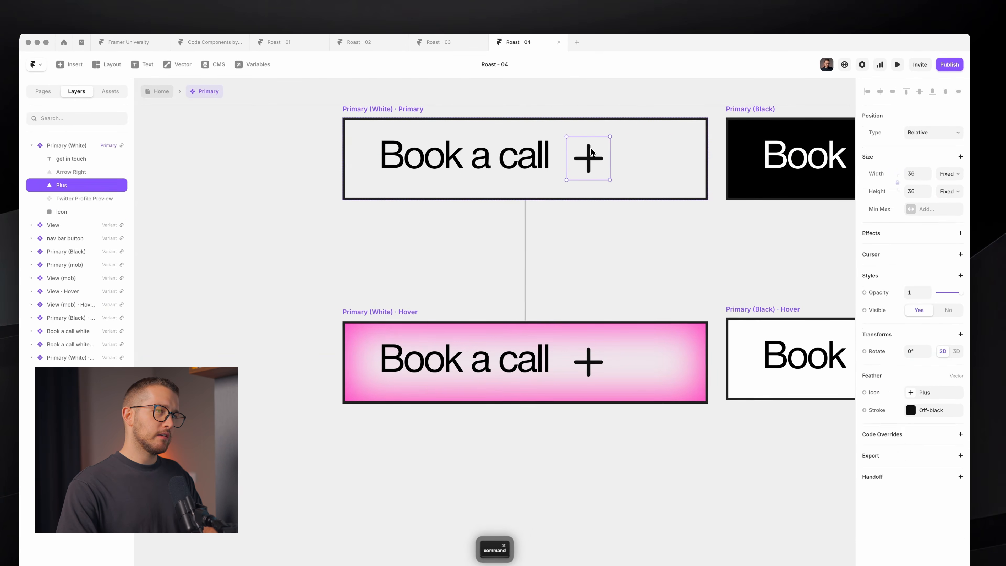
pyautogui.keyDown('super'); pyautogui.click(662, 165); pyautogui.keyUp('super')
# - Draw a thin bar inside Icon with black 000000 fill, radius 10 and width 3
pyautogui.moveTo(648, 150); pyautogui.dragTo(654, 171)
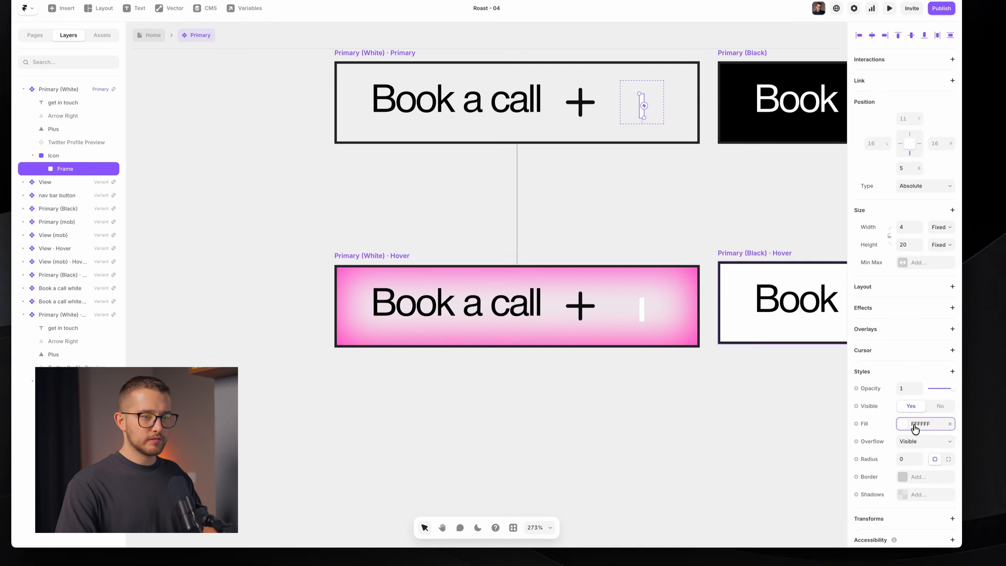
pyautogui.click(928, 480)
pyautogui.moveTo(770, 344); pyautogui.dragTo(703, 384)
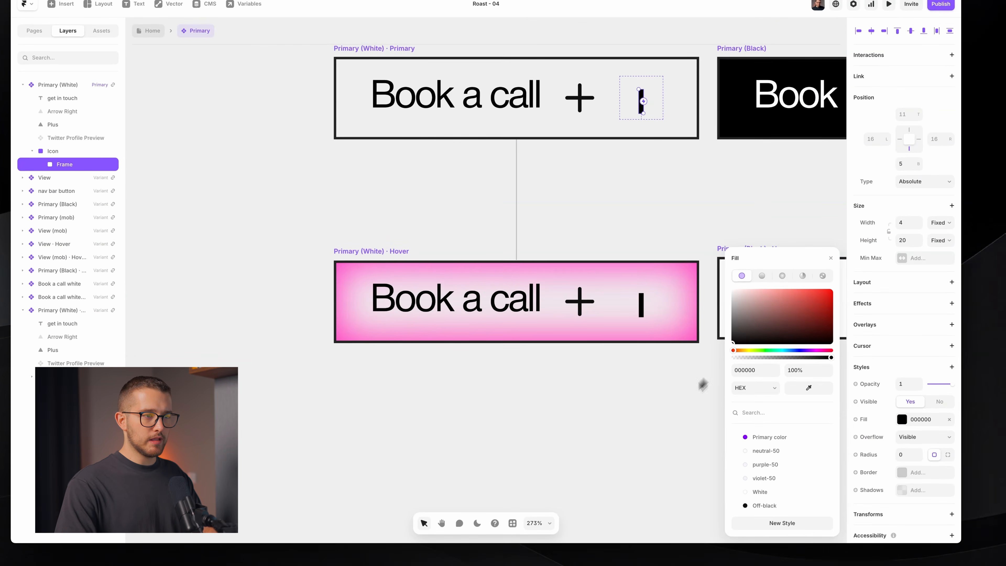
pyautogui.click(905, 456)
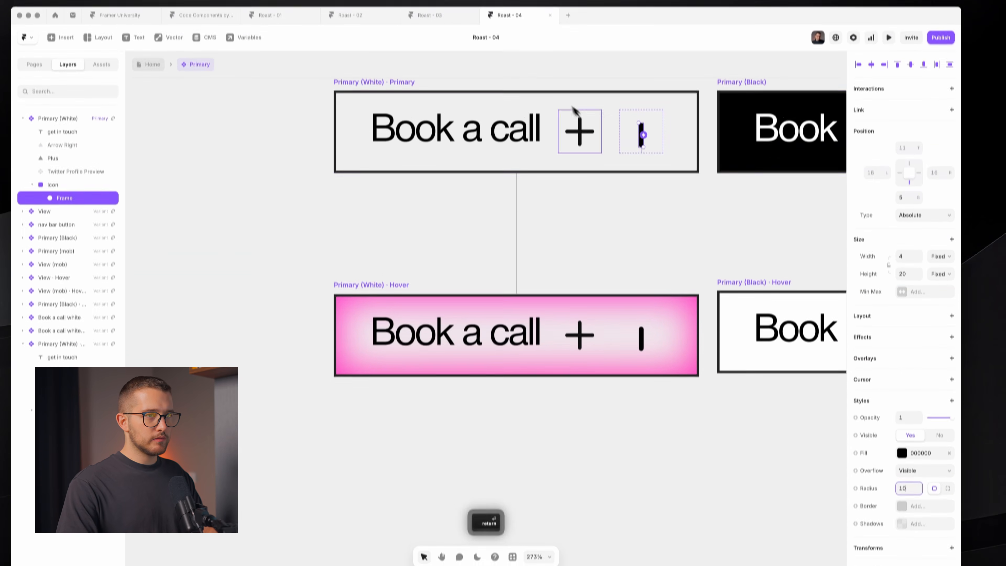
pyautogui.click(919, 226)
pyautogui.click(919, 282)
pyautogui.click(682, 214)
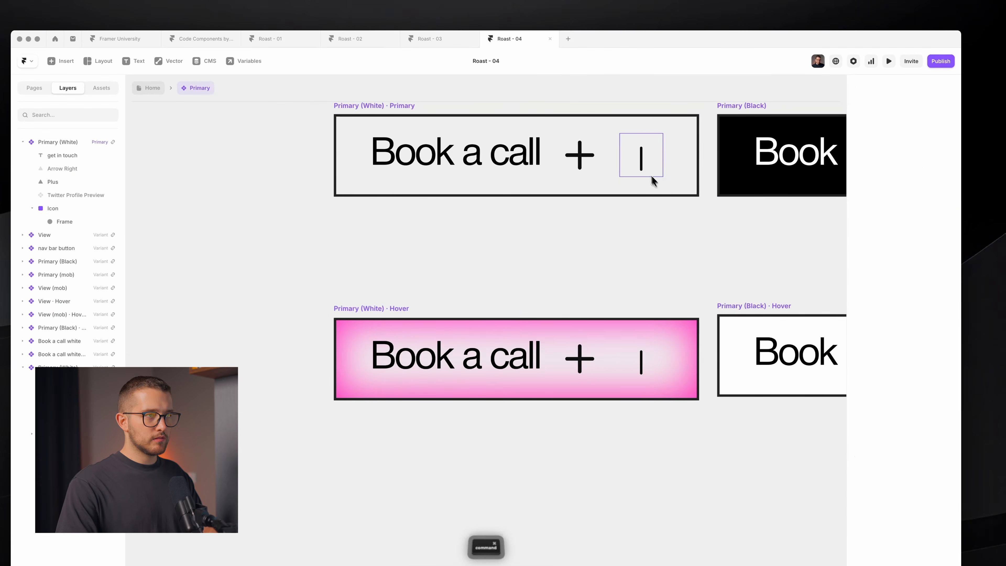
# - Center the bar vertically in Icon, make it 24 tall, and rename it Vertical
pyautogui.keyDown('super'); pyautogui.click(641, 161); pyautogui.keyUp('super')
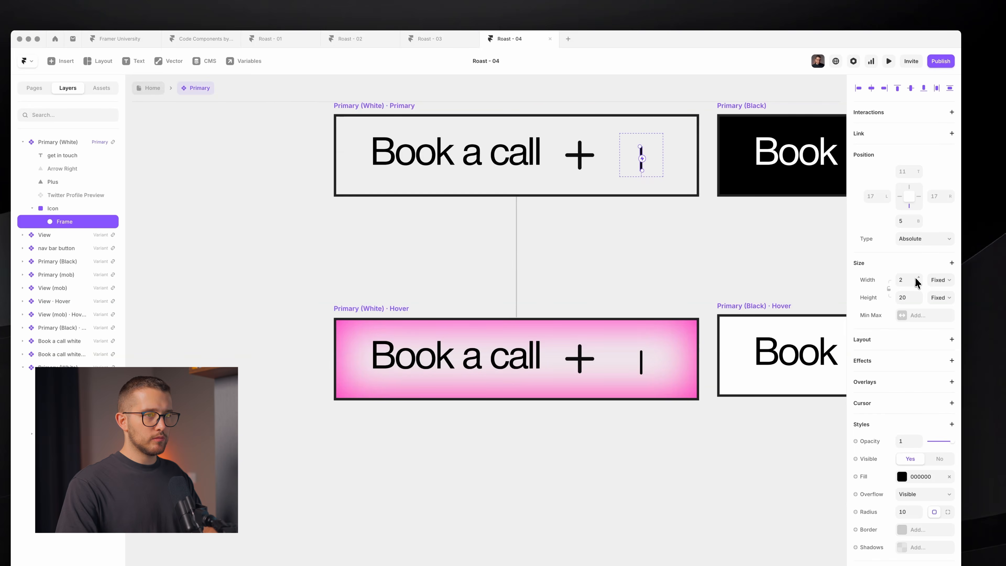
pyautogui.click(677, 263)
pyautogui.click(642, 168)
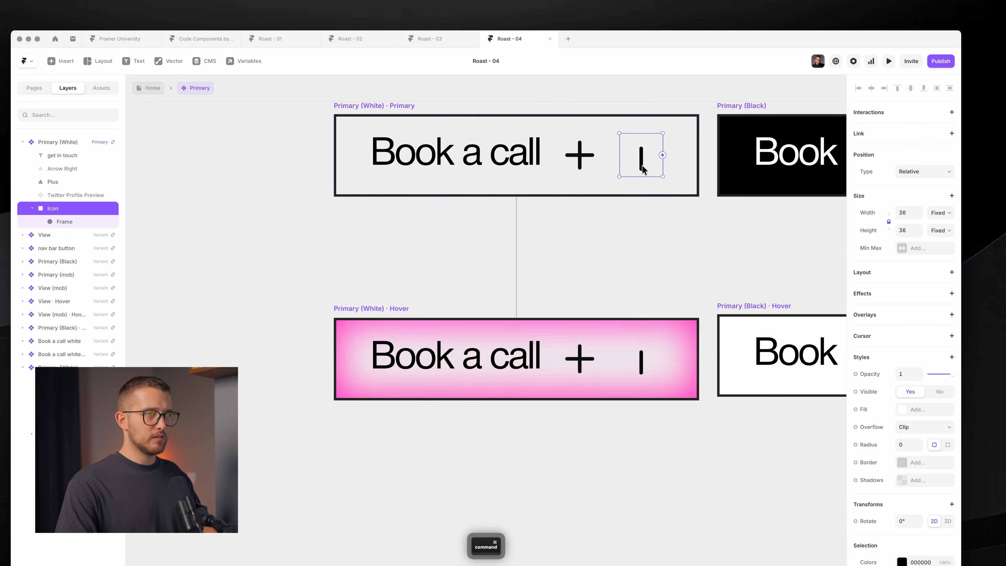
pyautogui.keyDown('super'); pyautogui.click(641, 166); pyautogui.keyUp('super')
pyautogui.hotkey('alt', 'v')
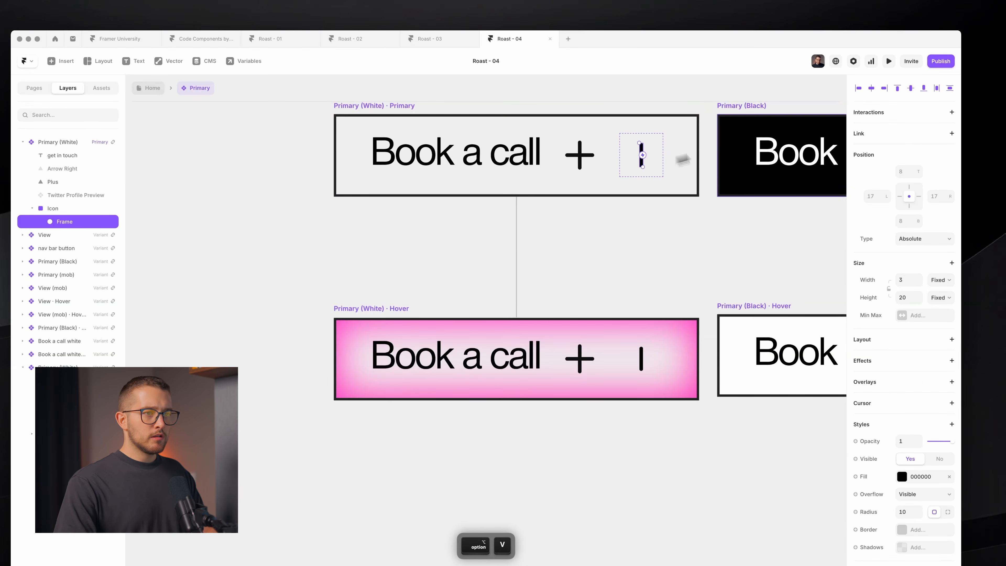
pyautogui.moveTo(919, 297); pyautogui.dragTo(919, 293)
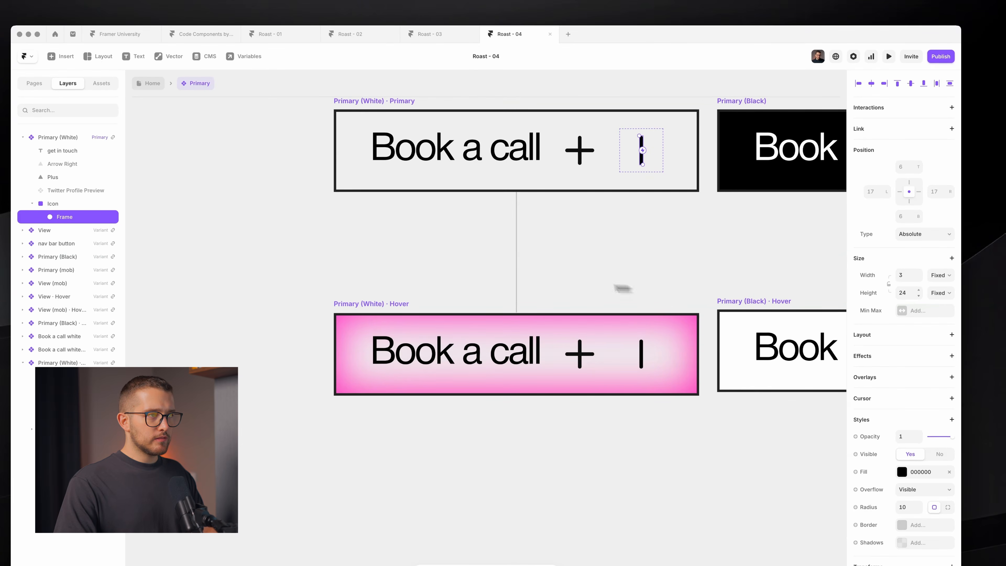
pyautogui.click(633, 284)
pyautogui.keyDown('super'); pyautogui.click(642, 153); pyautogui.keyUp('super')
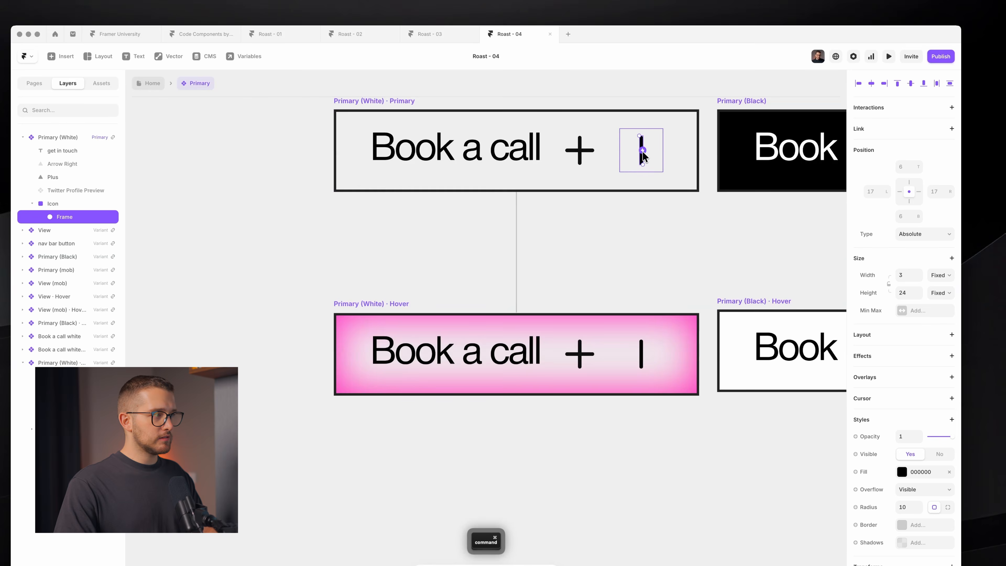
pyautogui.doubleClick(63, 217)
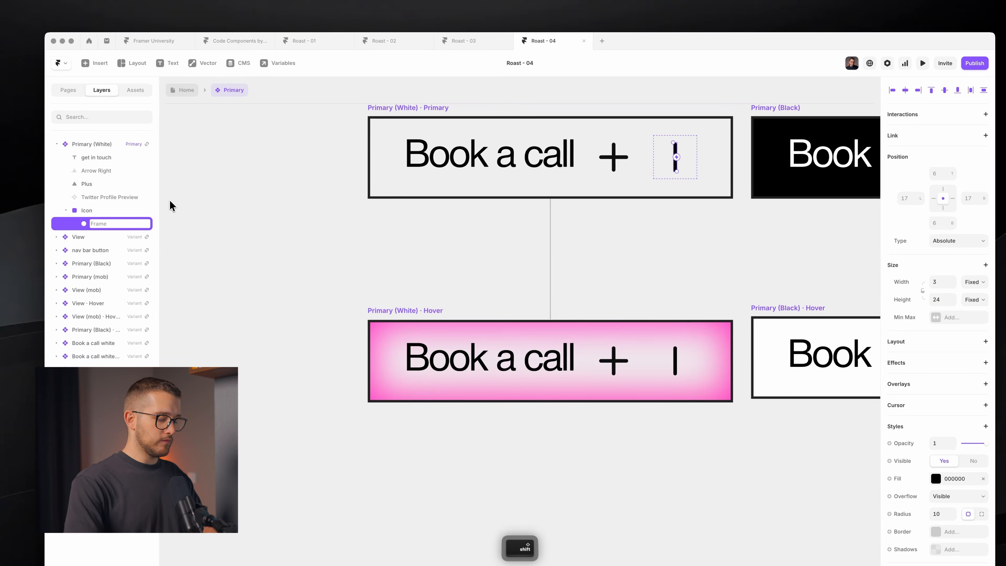
pyautogui.write('Vertical')
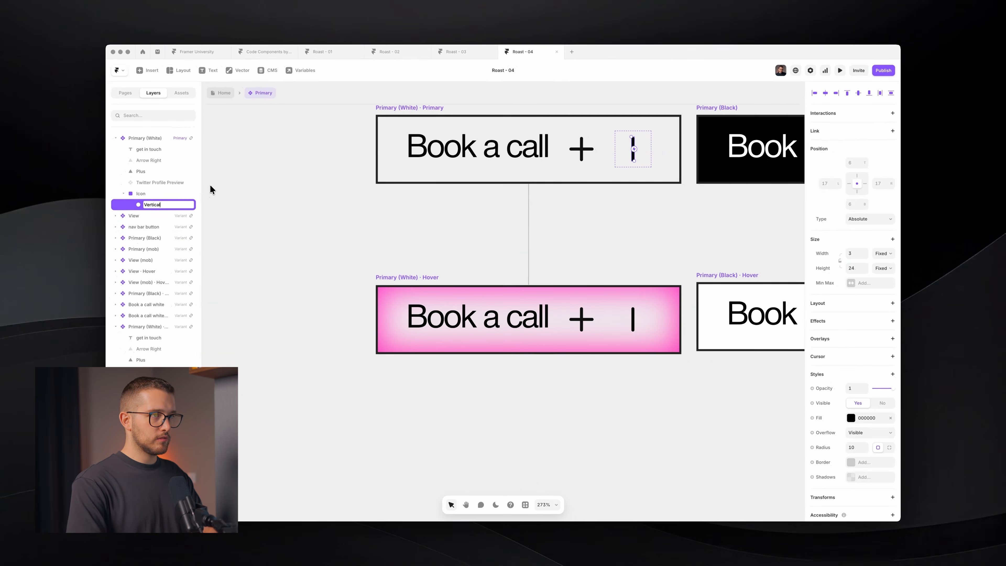
pyautogui.press('Return')
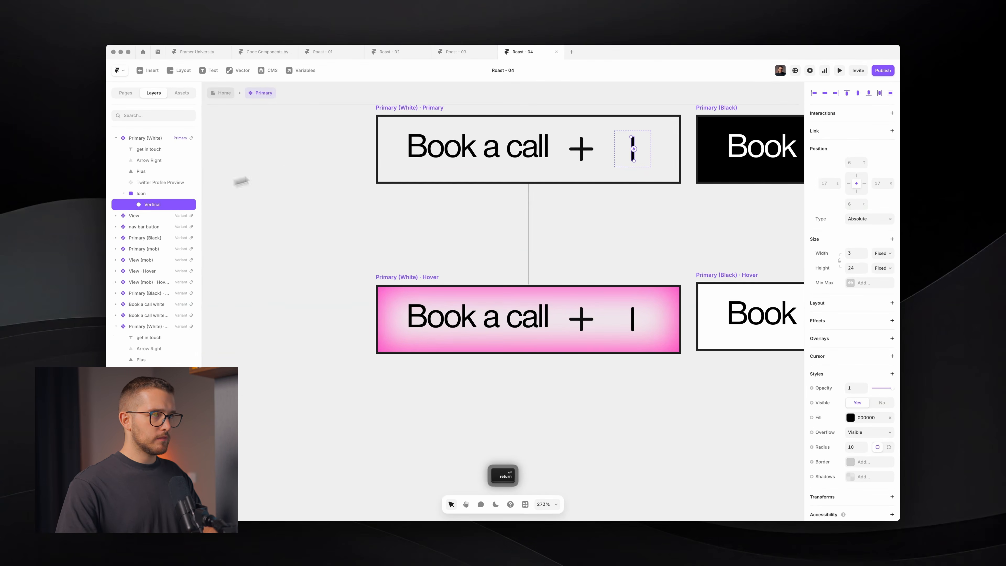
pyautogui.keyDown('super'); pyautogui.click(583, 149); pyautogui.keyUp('super')
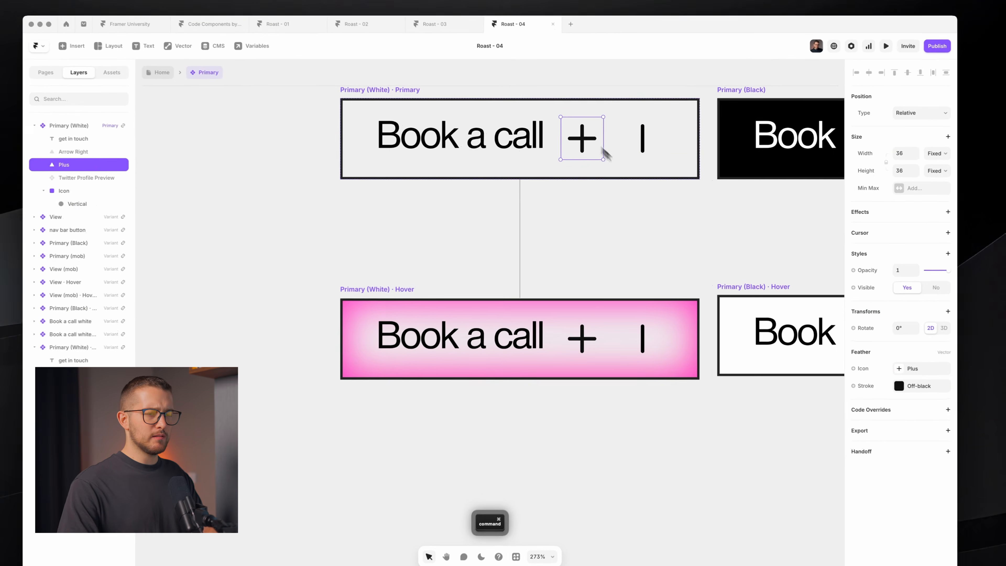
# - Swap the plus back to the Feather Arrow Right icon by searching 'arrow ri'
pyautogui.click(908, 369)
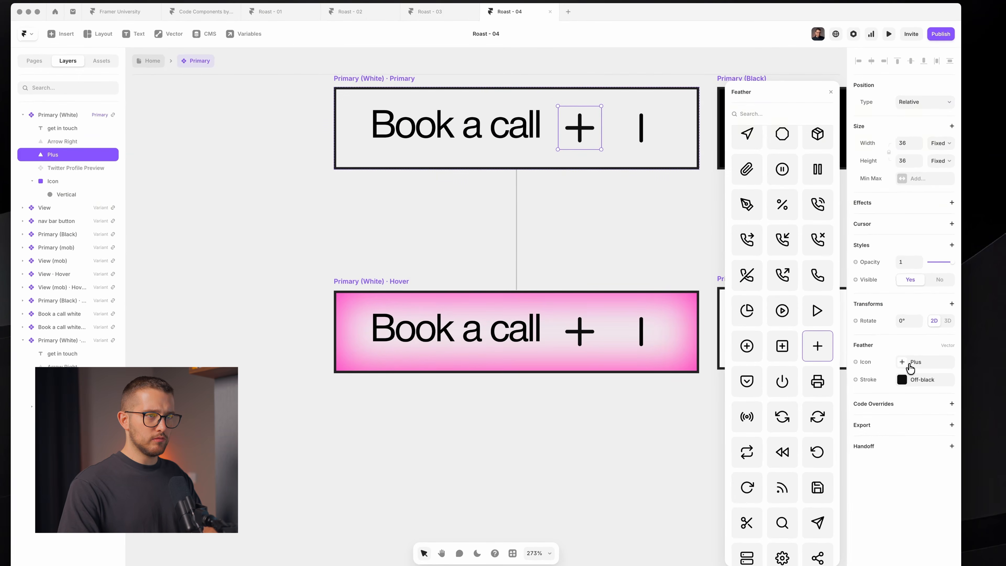
pyautogui.click(765, 114)
pyautogui.write('arrow ri')
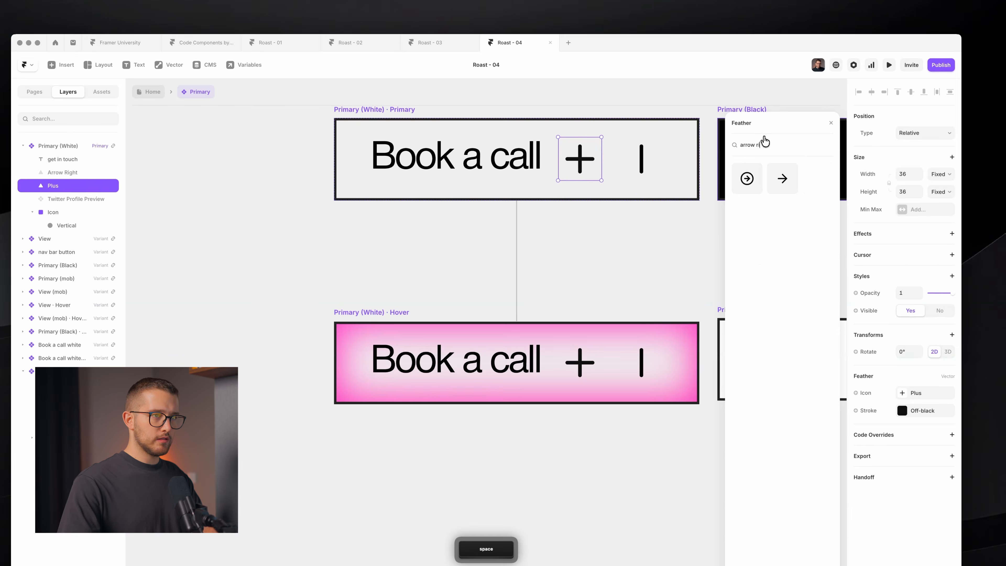
pyautogui.click(783, 179)
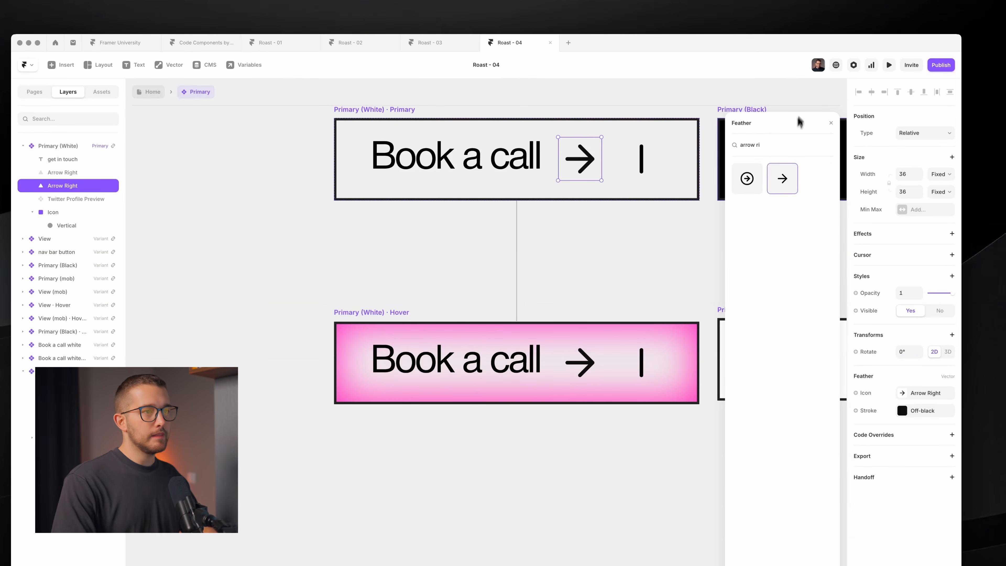
pyautogui.click(826, 123)
pyautogui.keyDown('super'); pyautogui.click(642, 158); pyautogui.keyUp('super')
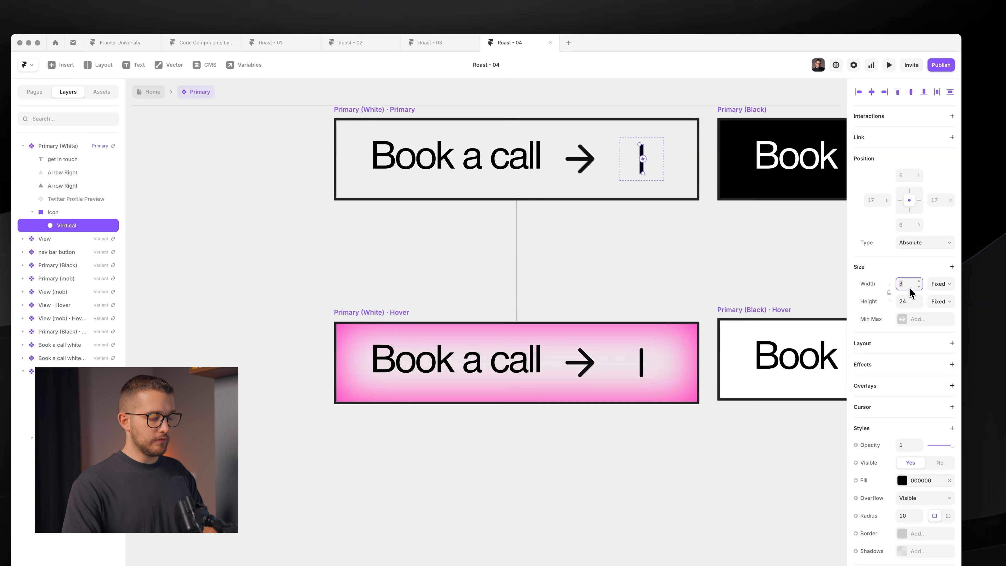
# - Flatten the bar to 24×3 and rename it Horizontal
pyautogui.click(905, 302)
pyautogui.write('3')
pyautogui.press('Return')
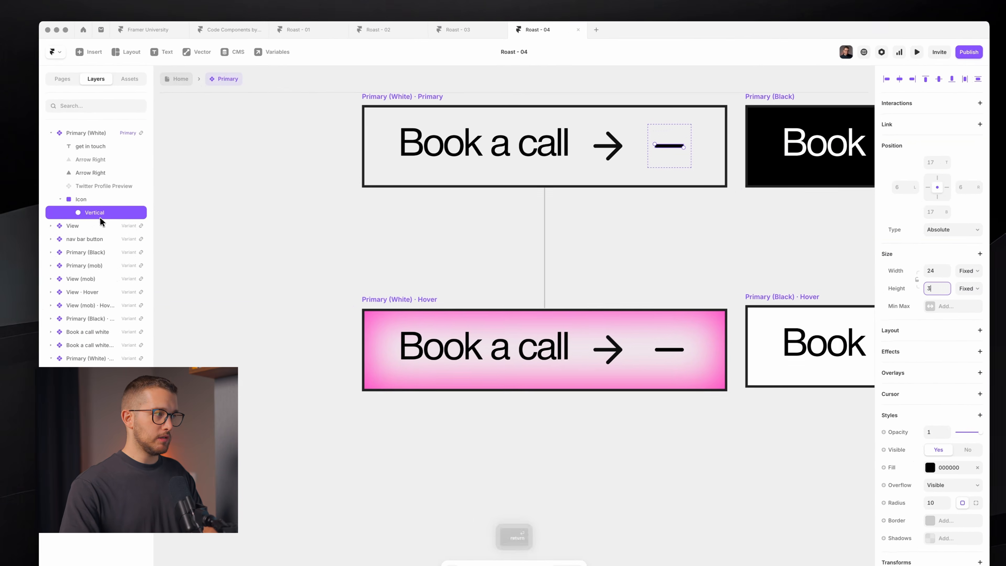
pyautogui.doubleClick(100, 218)
pyautogui.write('Horizontal')
pyautogui.press('Return')
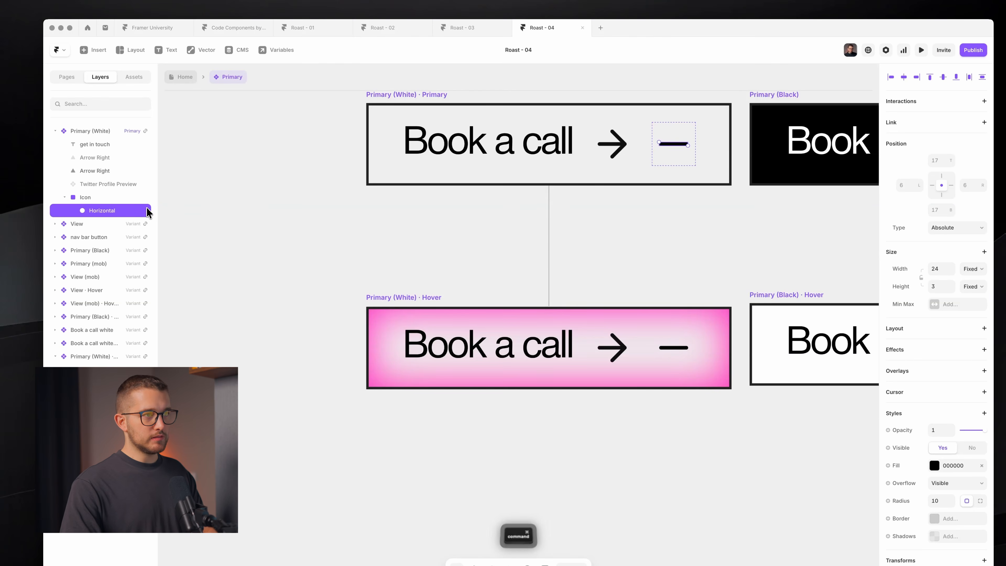
# - Duplicate Horizontal, size the copy with 32/2 as an upright bar, and center it in Icon
pyautogui.press('super+d')
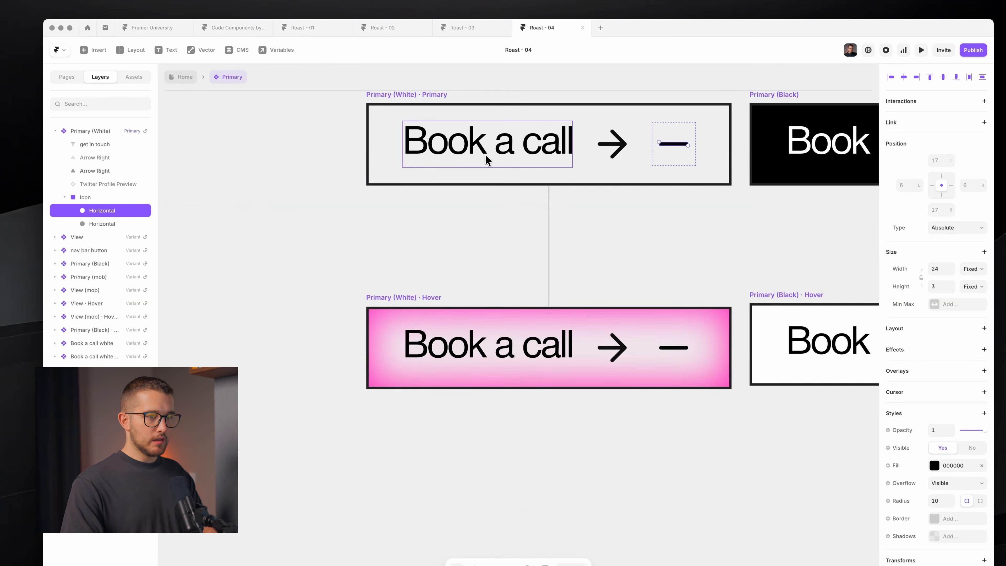
pyautogui.click(942, 269)
pyautogui.write('3')
pyautogui.write('2')
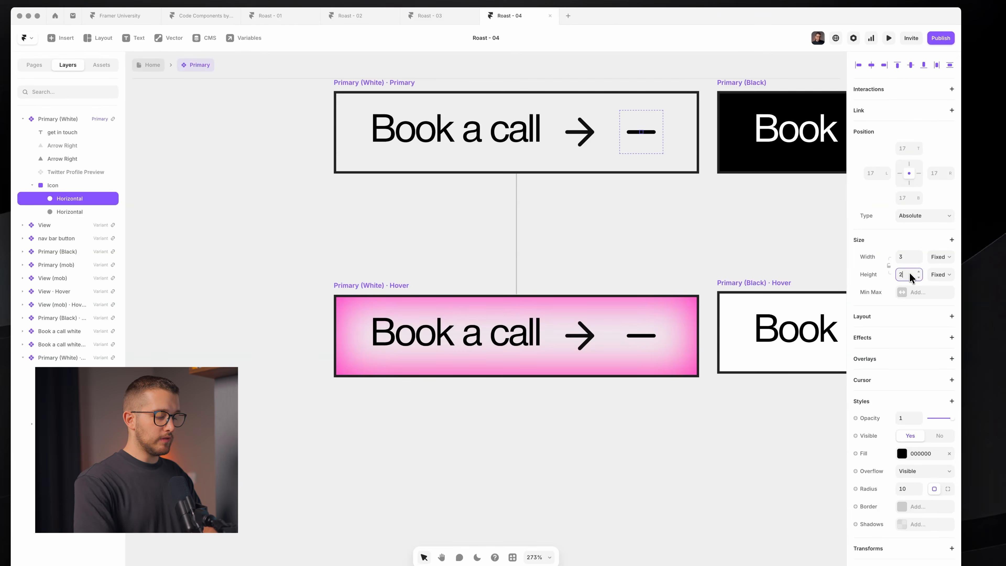
pyautogui.write('/2')
pyautogui.press('Return')
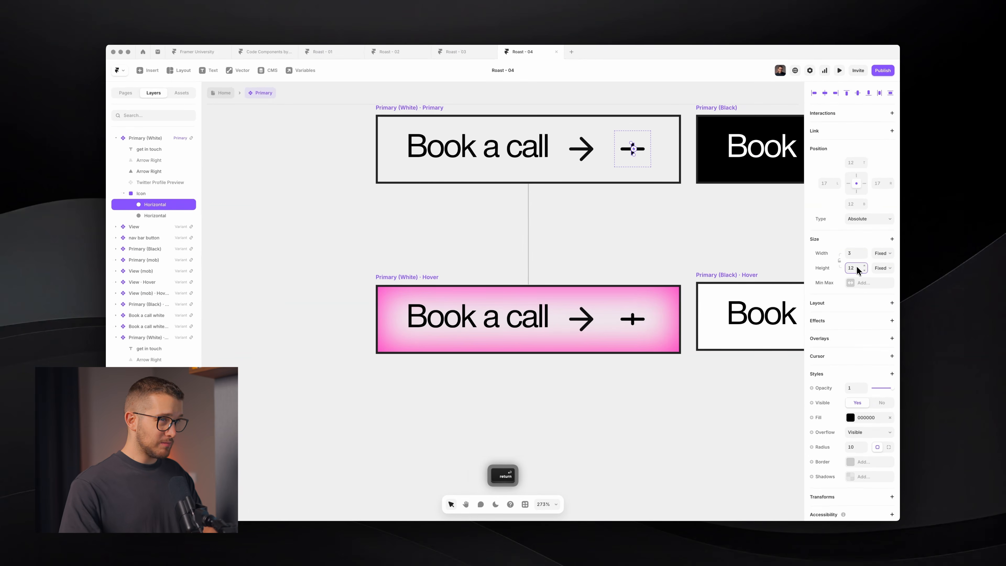
pyautogui.click(633, 155)
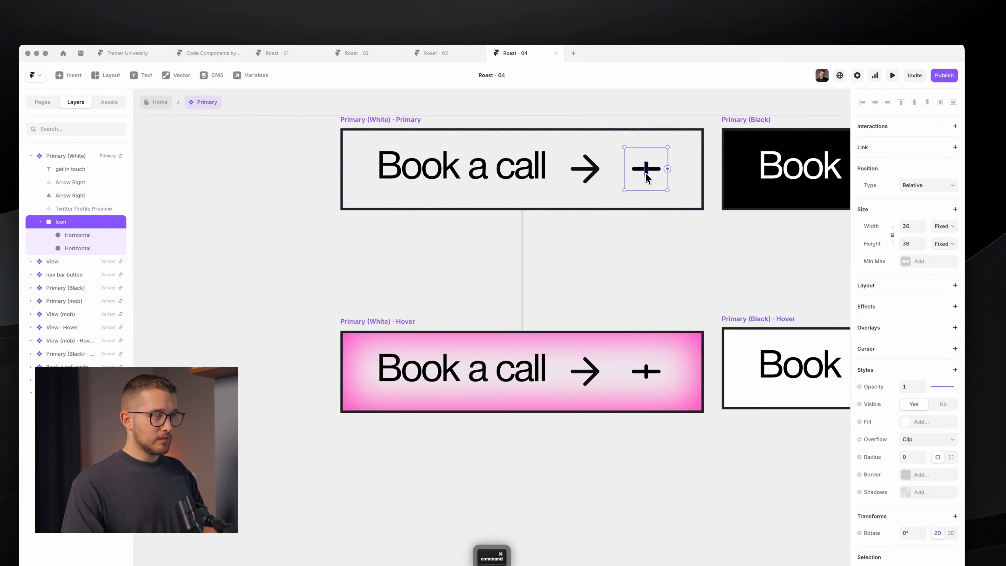
pyautogui.keyDown('super'); pyautogui.click(645, 174); pyautogui.keyUp('super')
pyautogui.press('Right')
pyautogui.hotkey('shift', 'Right')
pyautogui.hotkey('shift', 'Right')
pyautogui.hotkey('shift', 'Right')
pyautogui.press('Up')
pyautogui.press('Up')
pyautogui.press('Up')
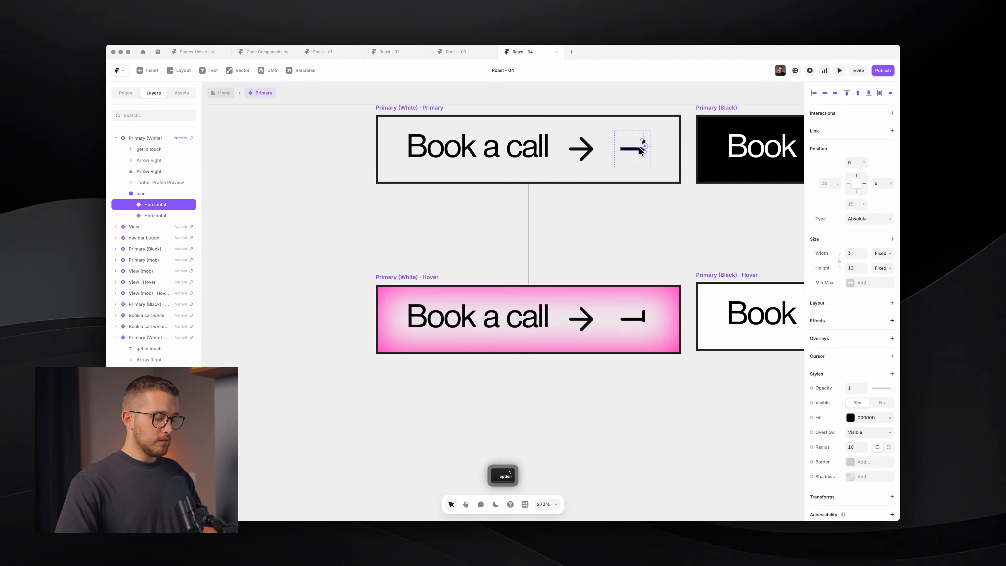
pyautogui.hotkey('alt', 'h')
pyautogui.hotkey('alt', 'v')
pyautogui.scroll(-2, 641, 152)
pyautogui.scroll(2, 646, 153)
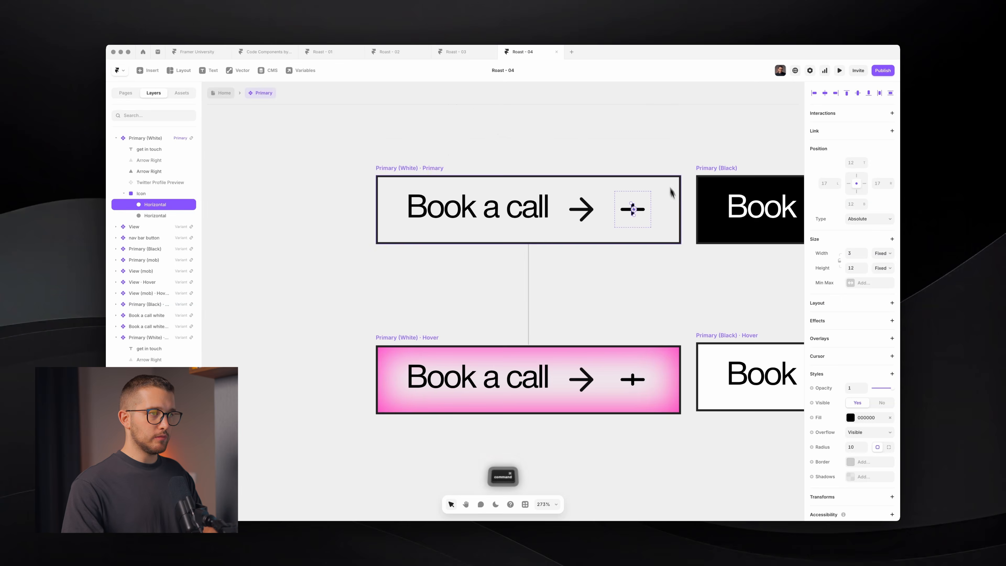
pyautogui.scroll(5, 667, 187)
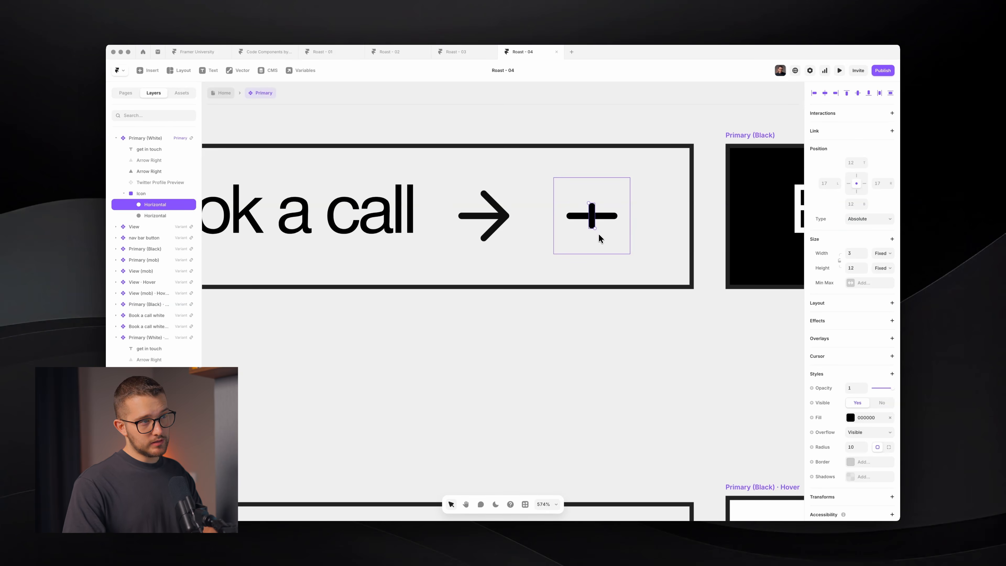
# - Rename the vertical bar 'Halved' and wrap it in a new frame 24 high
pyautogui.press('super+r')
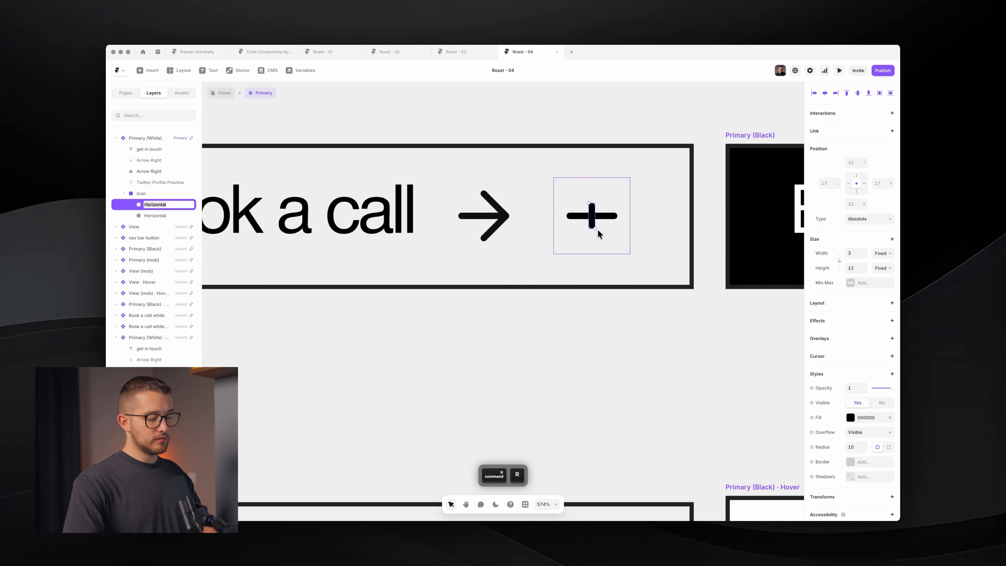
pyautogui.write('Halved')
pyautogui.press('Return')
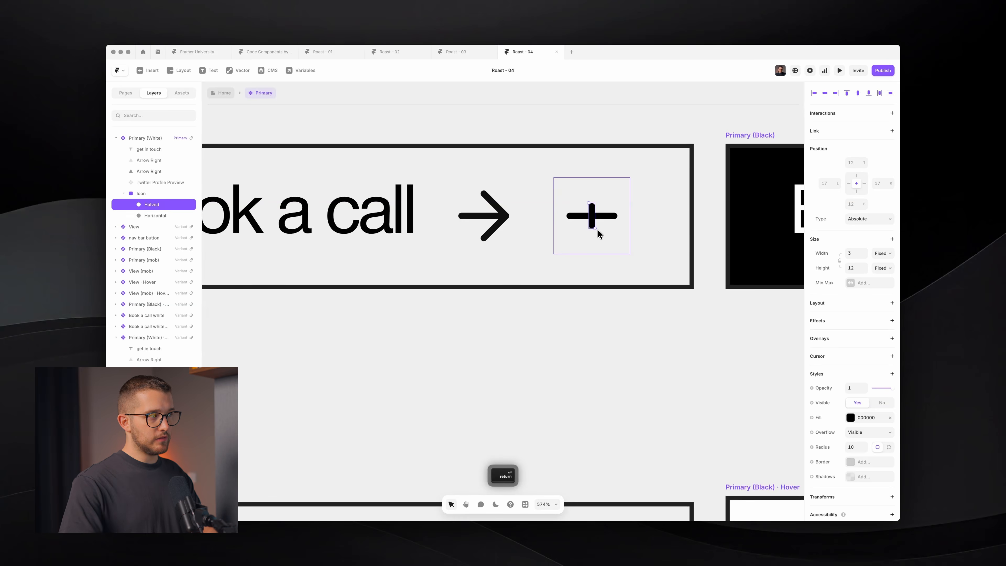
pyautogui.press('super+Return')
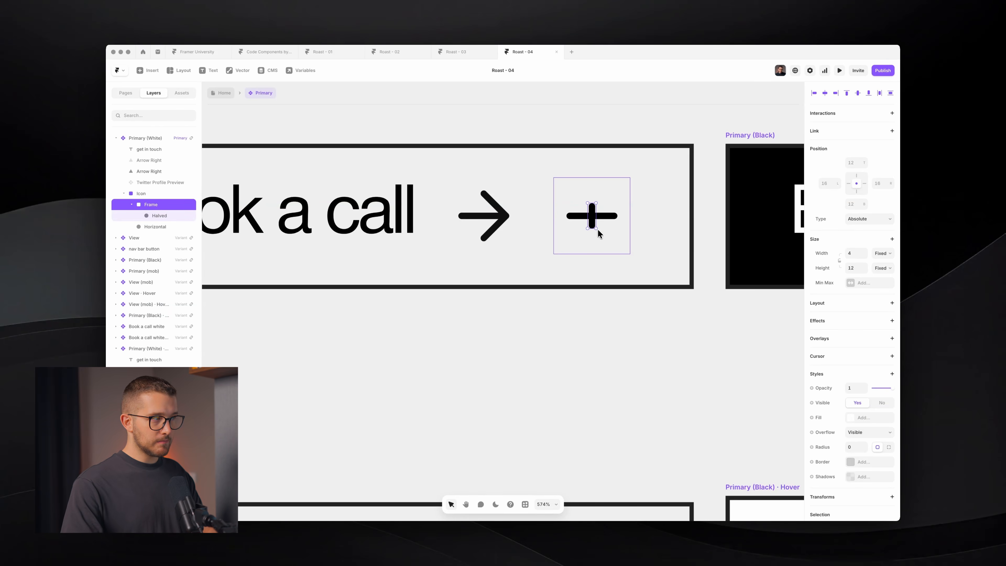
pyautogui.click(851, 268)
pyautogui.write('24')
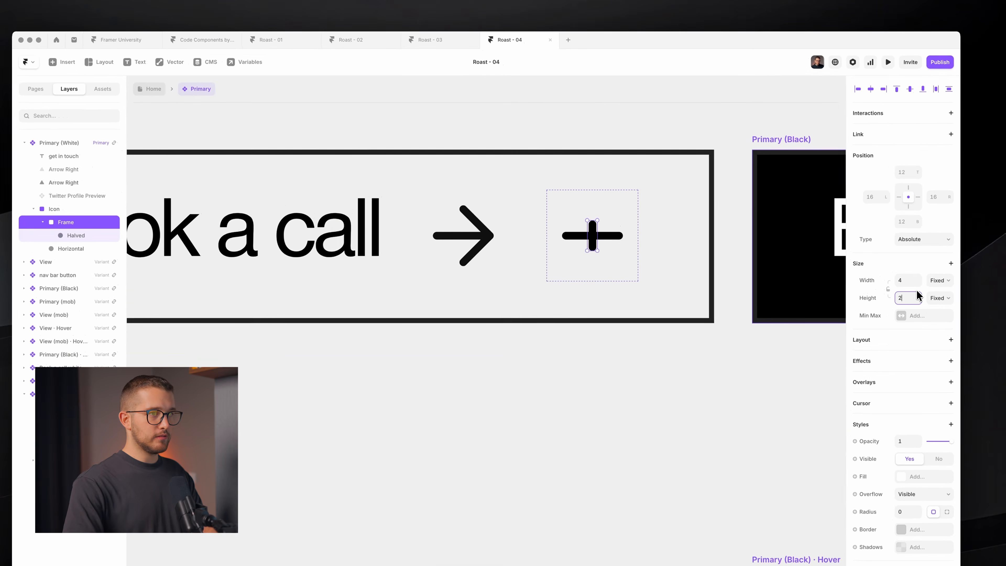
pyautogui.press('Return')
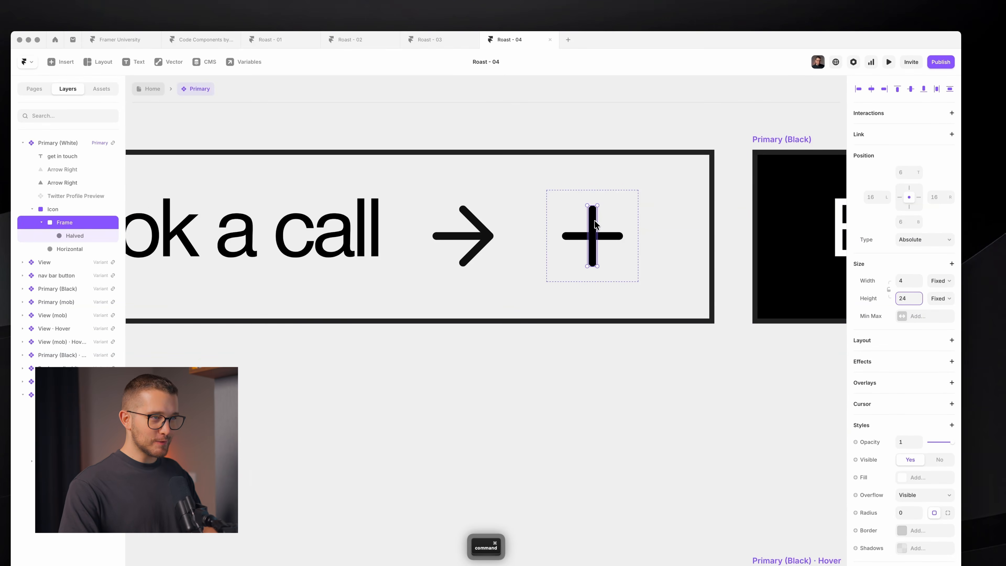
# - Unpin Halved's top so it fills the lower half, and name the frame 'Wrapper'
pyautogui.keyDown('super'); pyautogui.click(595, 225); pyautogui.keyUp('super')
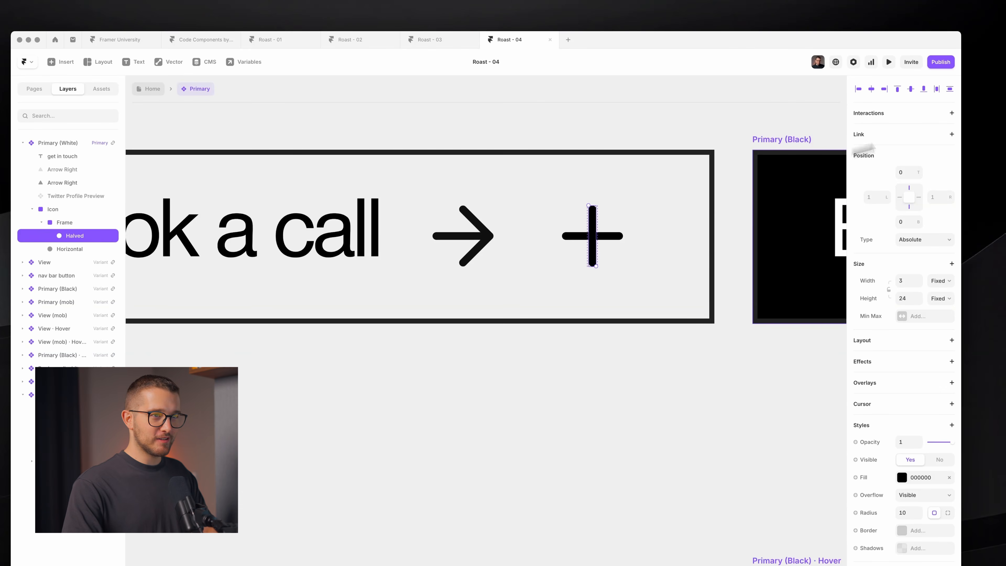
pyautogui.click(910, 188)
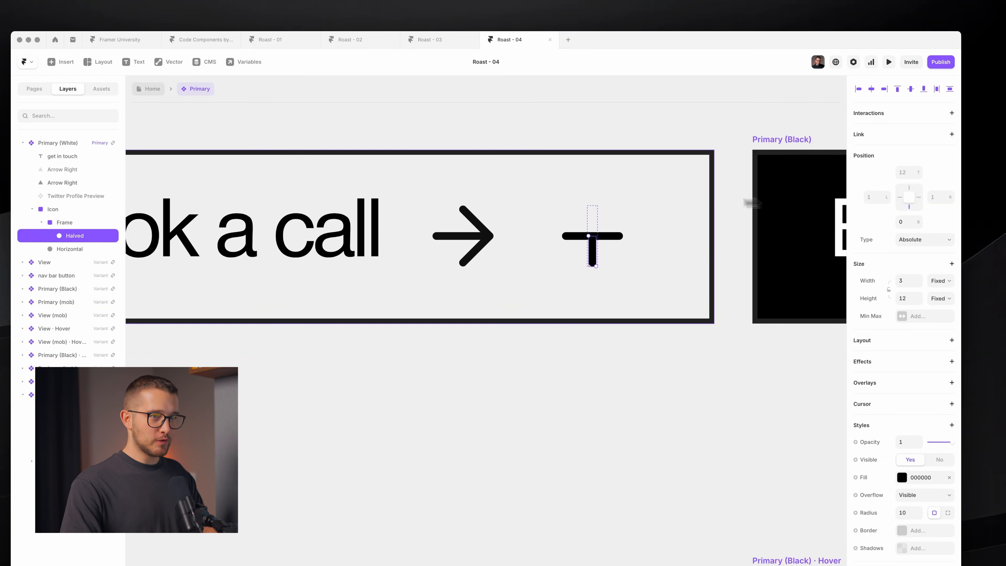
pyautogui.doubleClick(94, 221)
pyautogui.write('Wrapper')
pyautogui.press('Return')
pyautogui.click(109, 236)
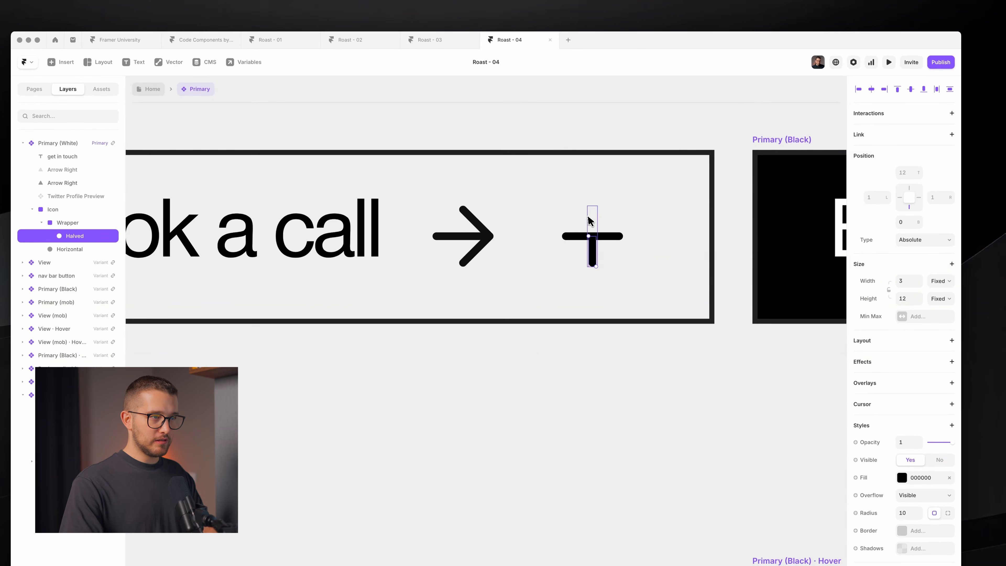
pyautogui.press('Escape')
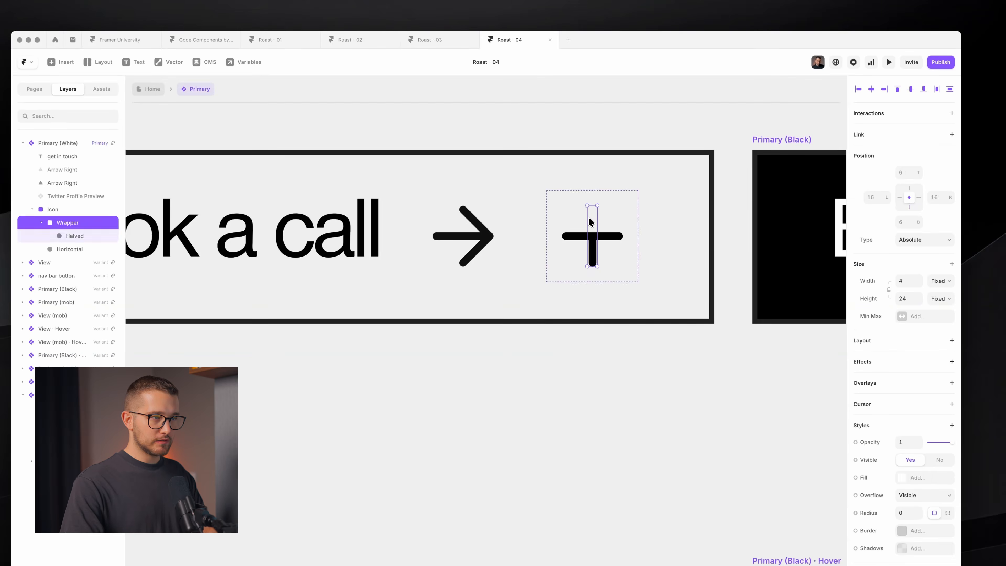
# - Try rotating the Wrapper, then reset its Rotate value to 0° in Transforms
pyautogui.moveTo(600, 205); pyautogui.dragTo(572, 220)
pyautogui.press('super+z')
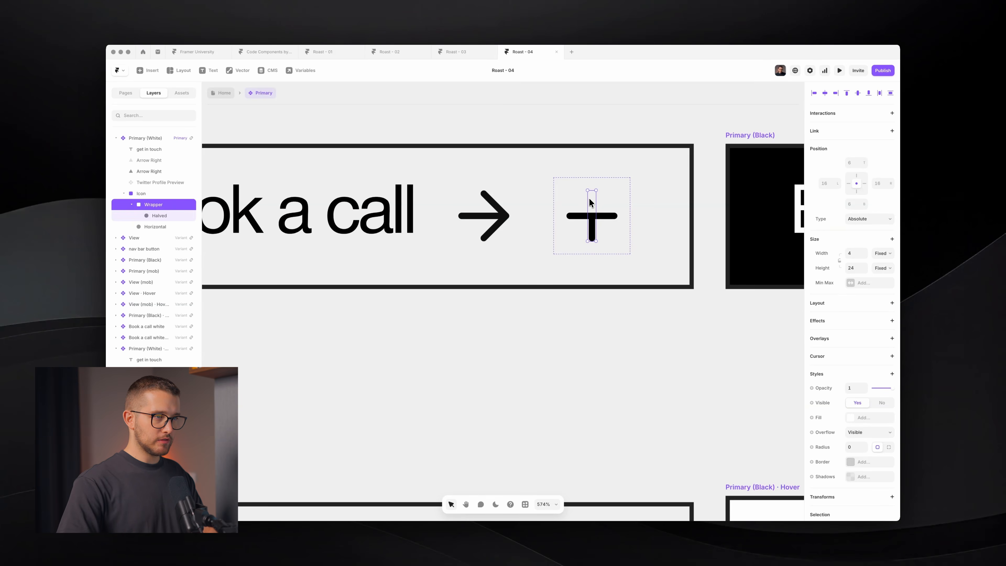
pyautogui.moveTo(598, 189); pyautogui.dragTo(567, 196)
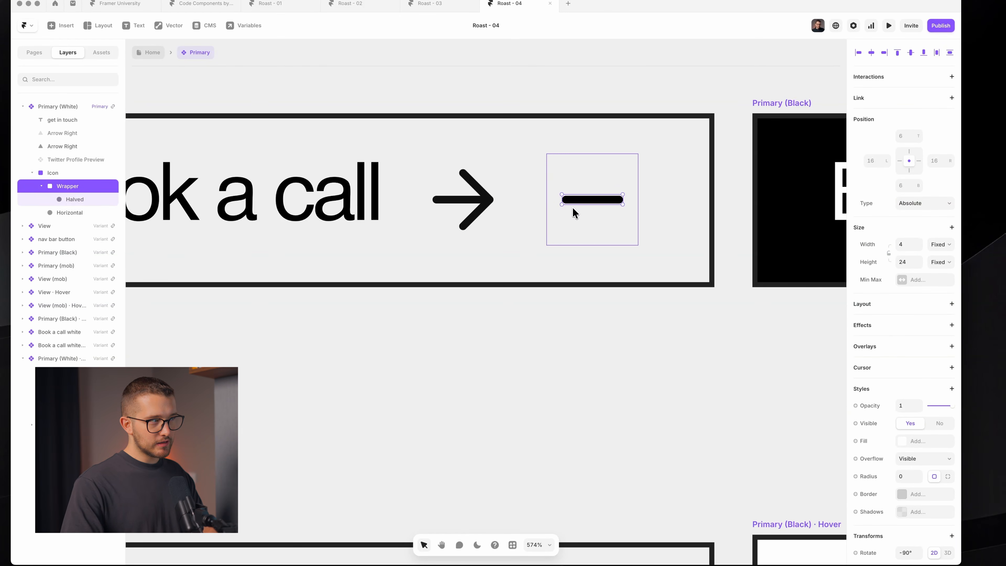
pyautogui.scroll(-4, 918, 411)
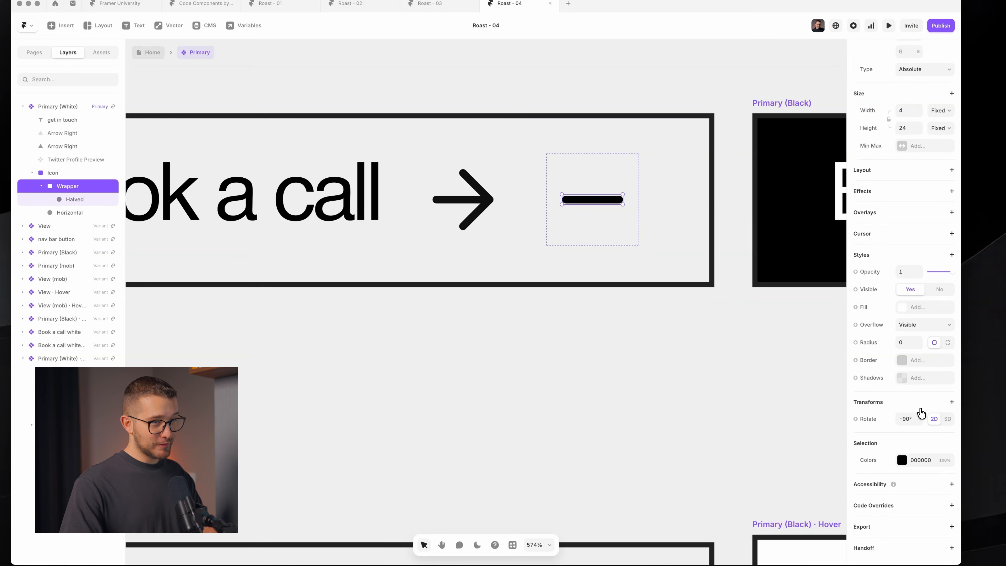
pyautogui.click(931, 405)
pyautogui.click(939, 405)
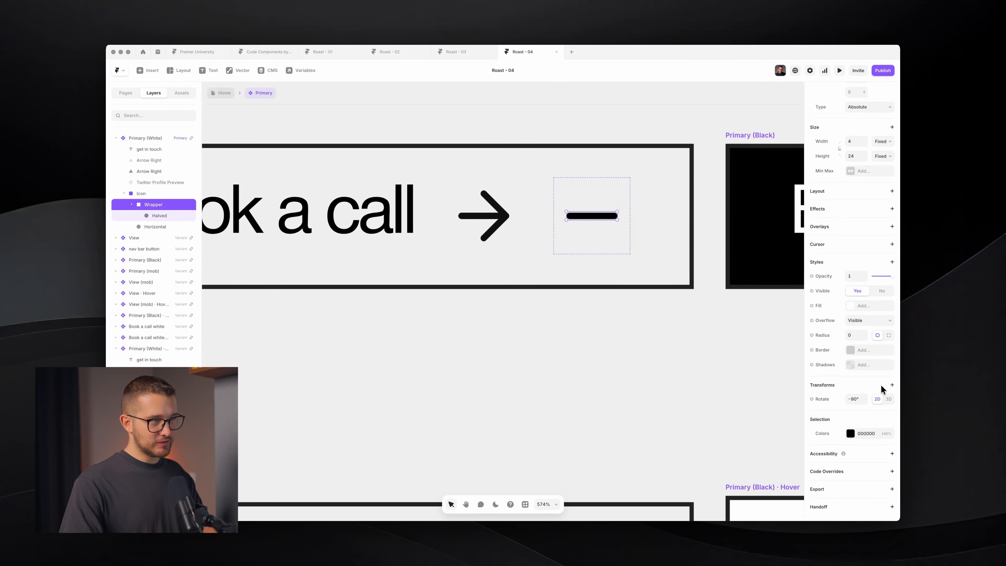
pyautogui.click(856, 399)
pyautogui.write('0')
pyautogui.press('Return')
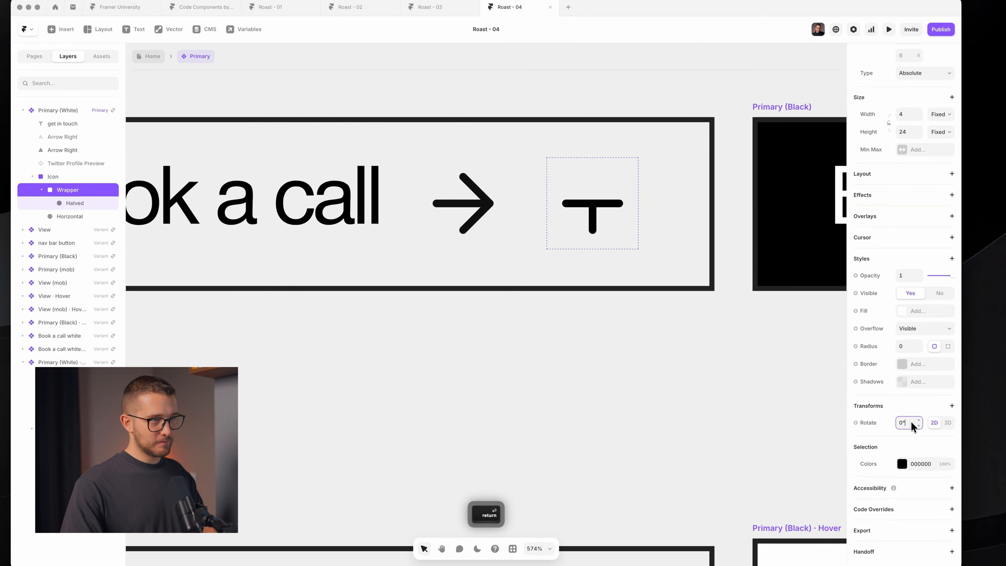
# - Rotate the Wrapper to -45° so Halved slants onto Horizontal's right end
pyautogui.moveTo(595, 180)
pyautogui.mouseDown()
pyautogui.moveTo(566, 193)
pyautogui.moveTo(599, 166)
pyautogui.mouseUp()
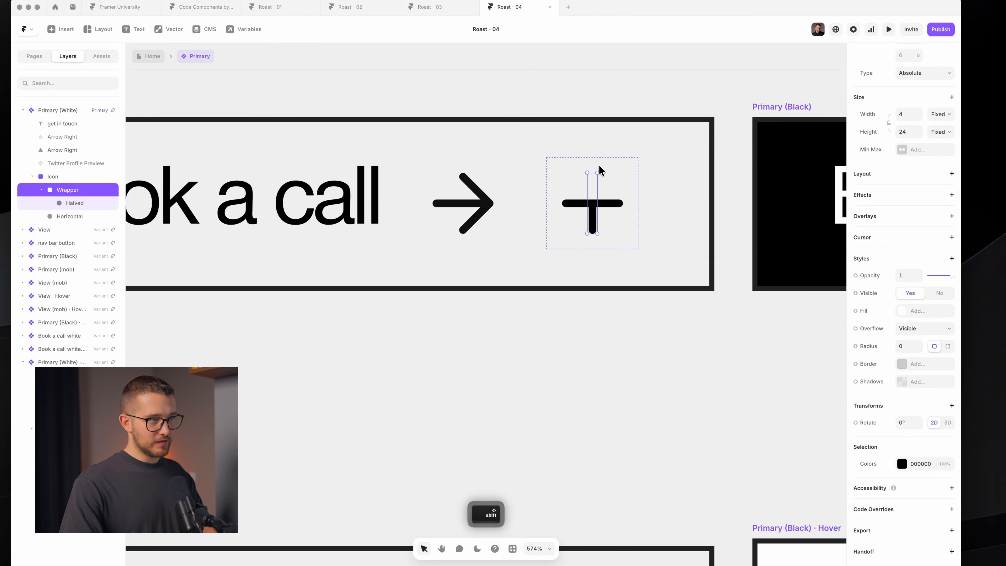
pyautogui.hotkey('shift', 'Up')
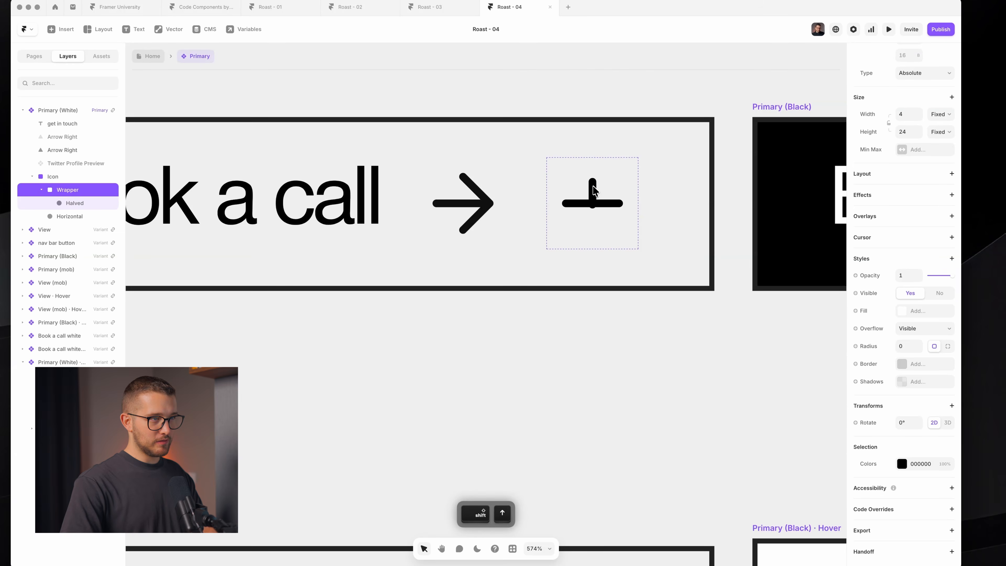
pyautogui.hotkey('shift', 'Down')
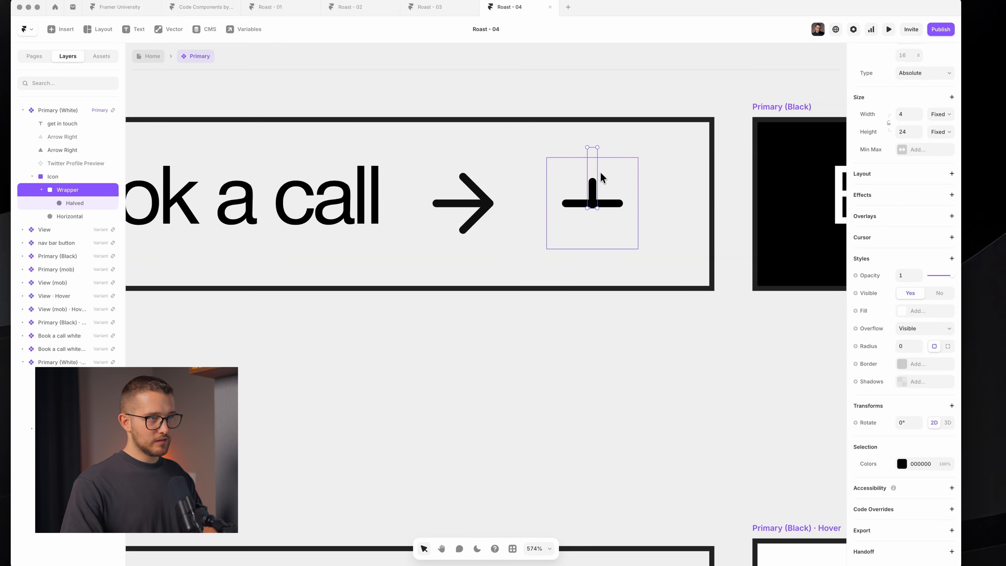
pyautogui.moveTo(599, 143); pyautogui.dragTo(574, 159)
pyautogui.moveTo(629, 192); pyautogui.dragTo(616, 200)
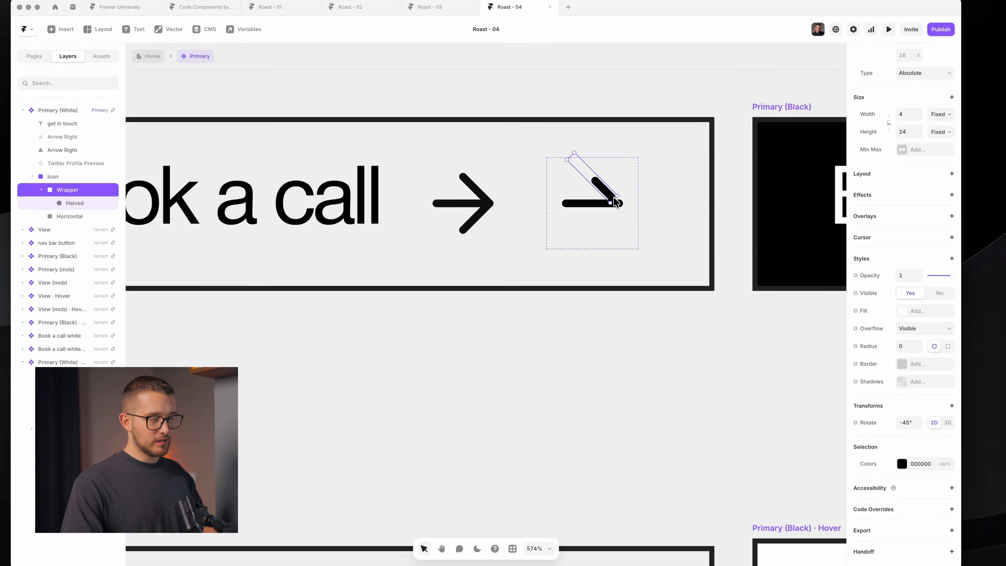
pyautogui.click(594, 181)
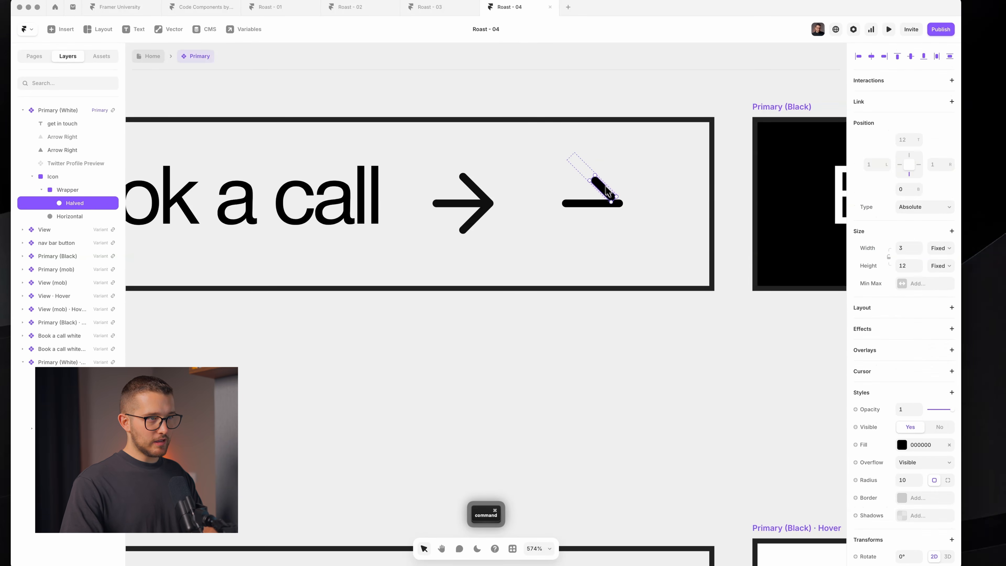
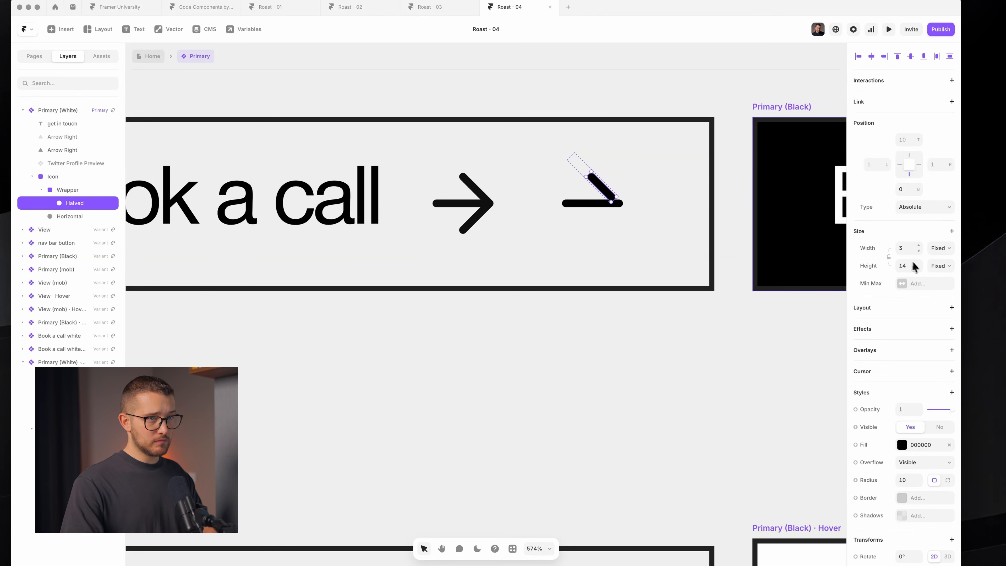
# - Nudge the Wrapper up and lengthen its diagonal stroke to 34 high
pyautogui.click(577, 164)
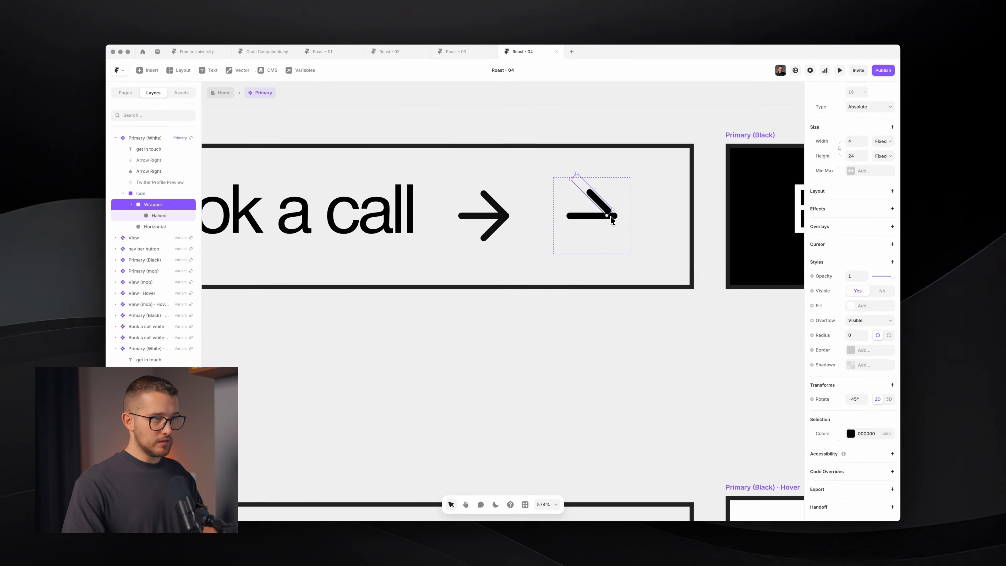
pyautogui.press('Up')
pyautogui.moveTo(612, 216); pyautogui.dragTo(617, 221)
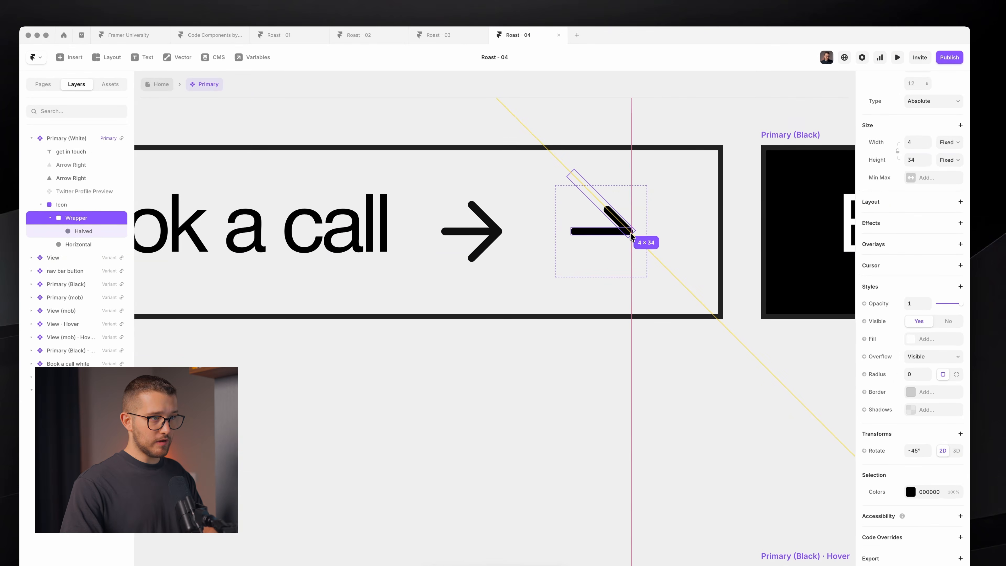
# - Rotate the nested diagonal stroke group to -45° with a Shift-constrained drag
pyautogui.click(634, 255)
pyautogui.press('super')
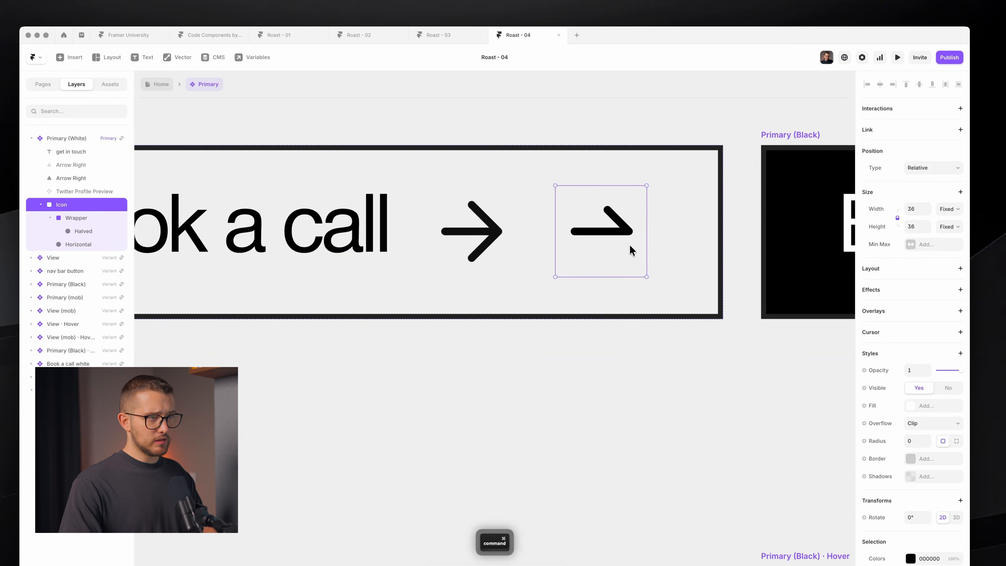
pyautogui.keyDown('super'); pyautogui.click(599, 207); pyautogui.keyUp('super')
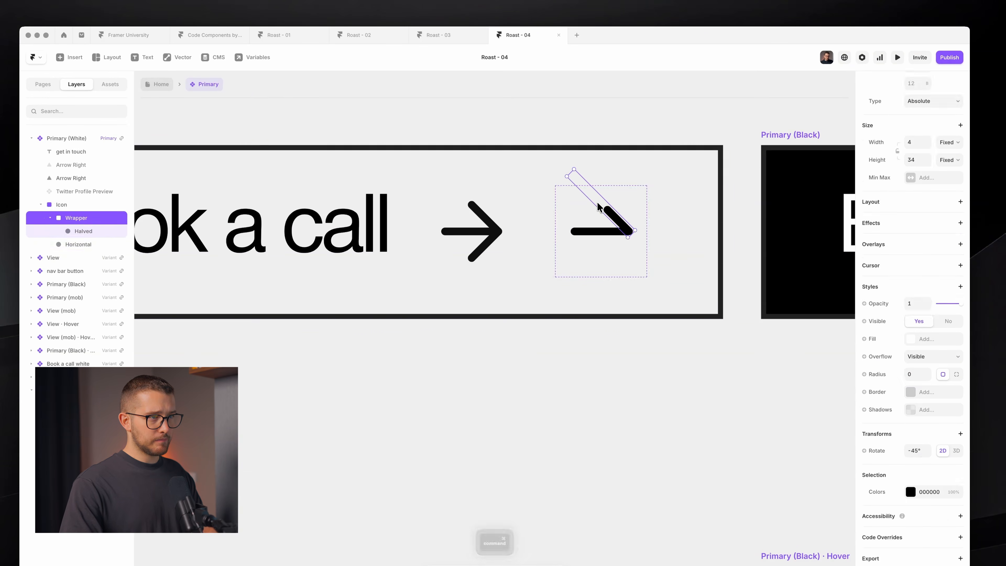
pyautogui.press('shift')
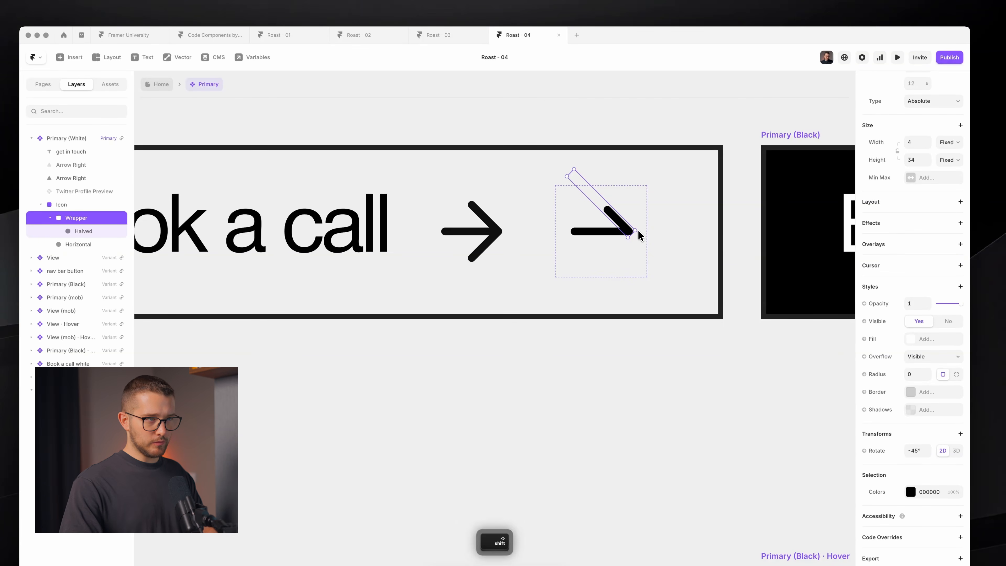
pyautogui.press('shift')
pyautogui.moveTo(639, 231); pyautogui.dragTo(636, 236)
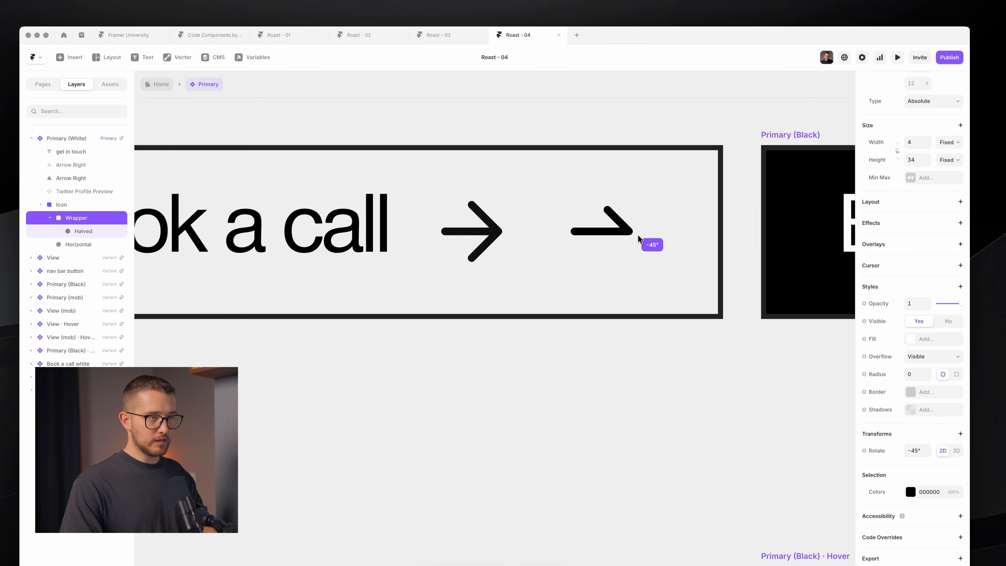
pyautogui.moveTo(638, 235)
pyautogui.mouseDown()
pyautogui.moveTo(610, 245)
pyautogui.moveTo(641, 233)
pyautogui.mouseUp()
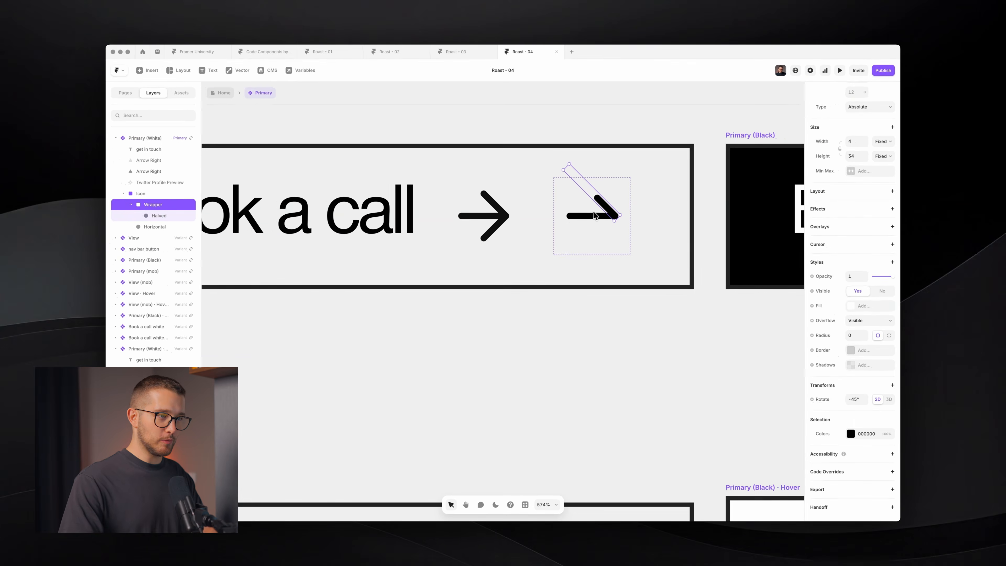
# - Test a duplicate of the stroke group, delete it, and return the stroke to -45°
pyautogui.press('super+d')
pyautogui.hotkey('shift', 'Down')
pyautogui.hotkey('shift', 'Down')
pyautogui.hotkey('shift', 'Down')
pyautogui.hotkey('shift', 'Up')
pyautogui.hotkey('shift', 'Up')
pyautogui.press('Delete')
pyautogui.keyDown('super'); pyautogui.click(588, 191); pyautogui.keyUp('super')
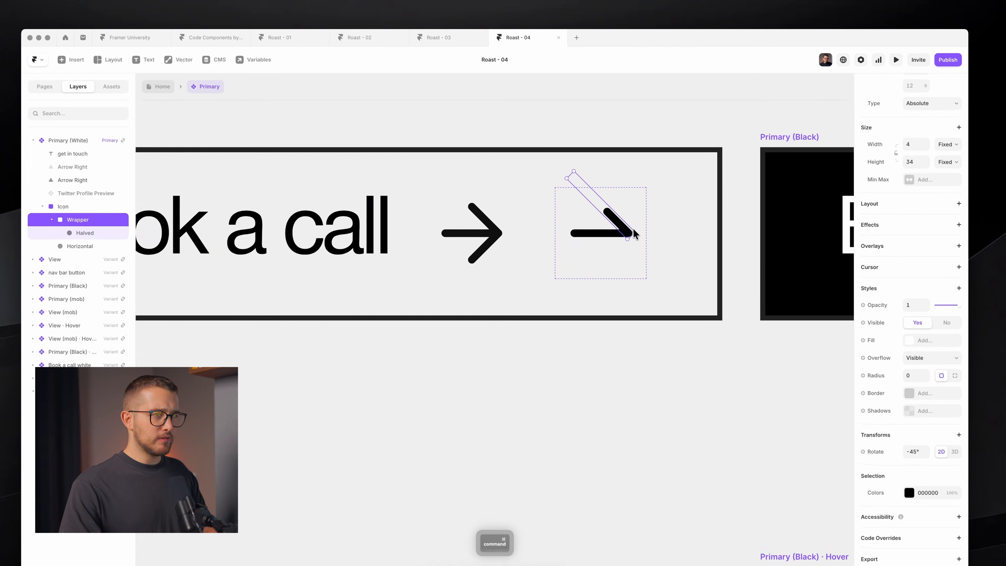
pyautogui.moveTo(637, 231); pyautogui.dragTo(605, 240)
pyautogui.press('shift+super+4')
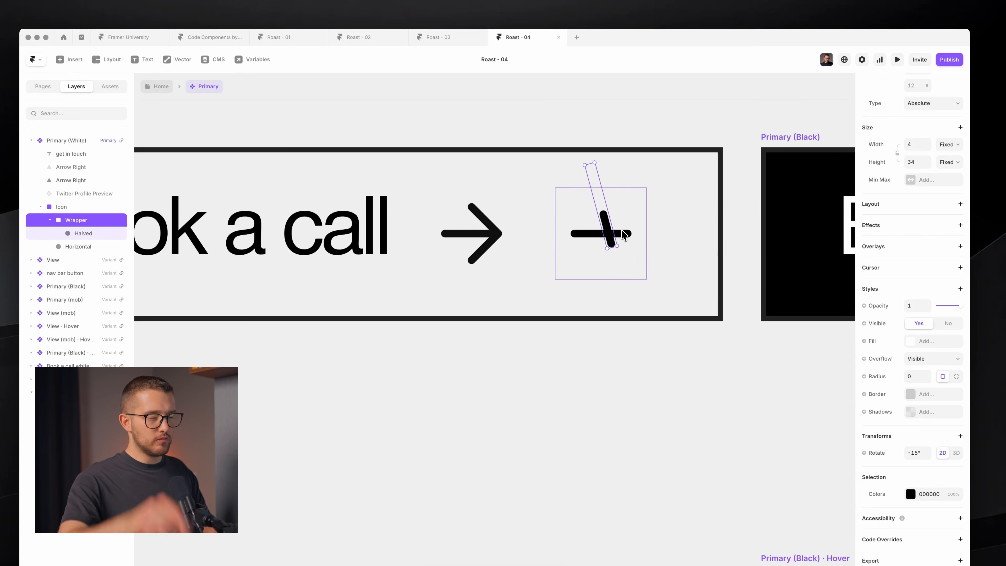
pyautogui.moveTo(624, 255); pyautogui.dragTo(636, 238)
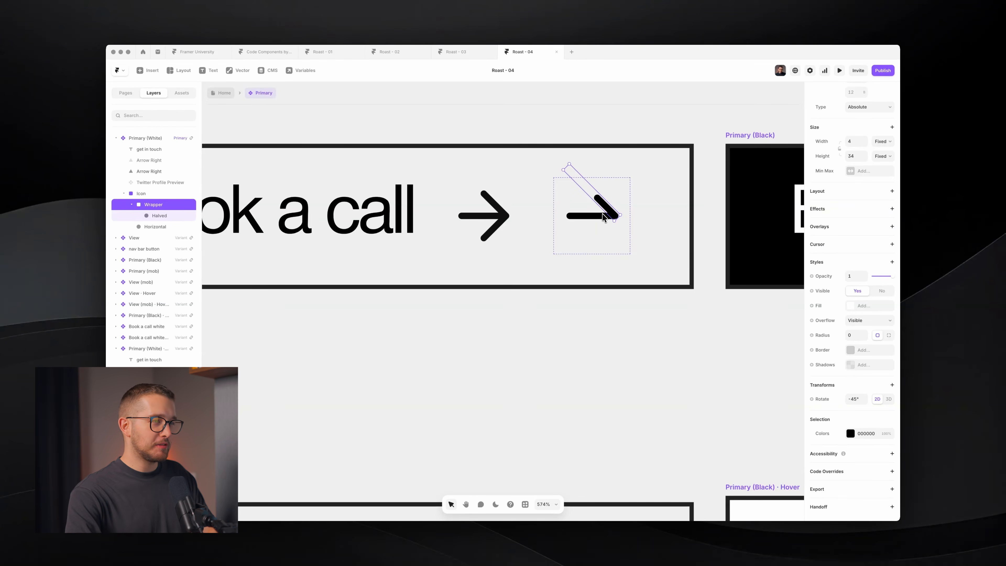
# - Wrap the diagonal stroke group in a new frame named 'Mask'
pyautogui.press('super+alt+Return')
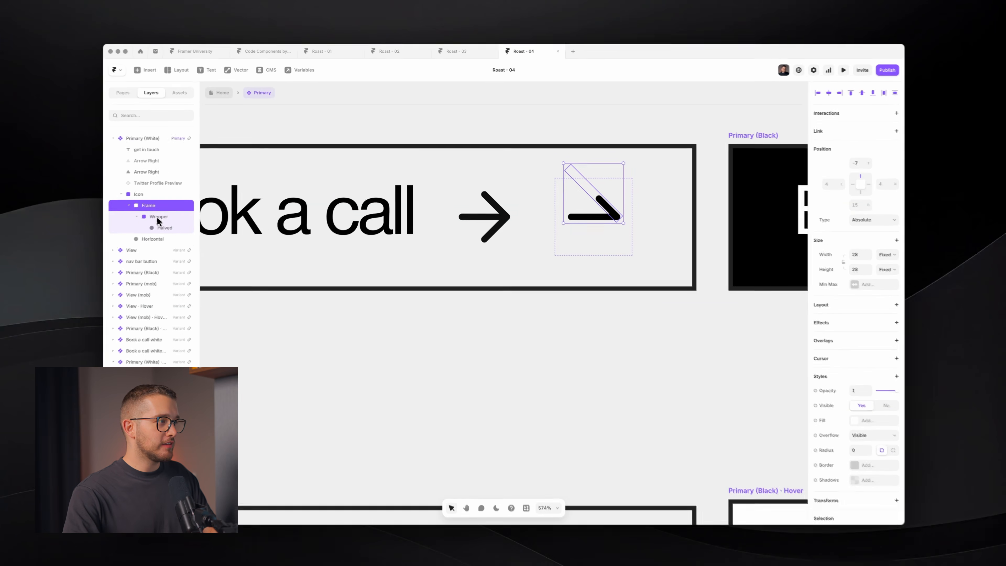
pyautogui.click(158, 217)
pyautogui.doubleClick(161, 206)
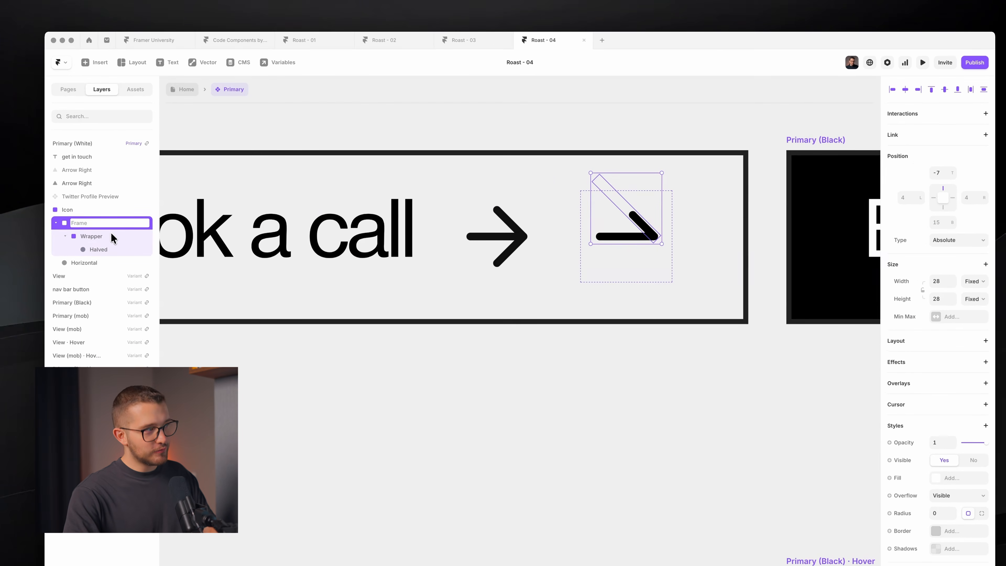
pyautogui.press('shift')
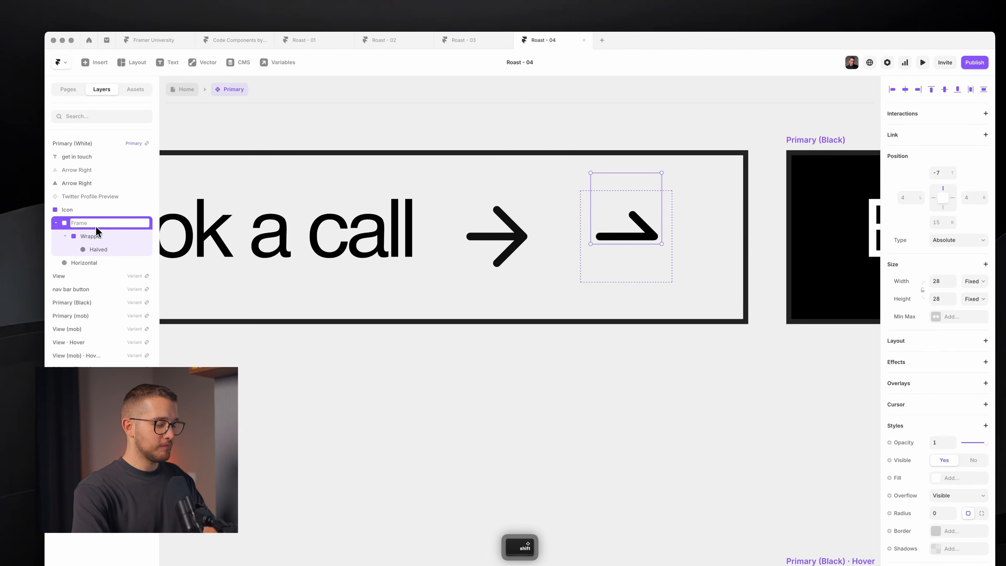
pyautogui.write('Mask')
pyautogui.press('Return')
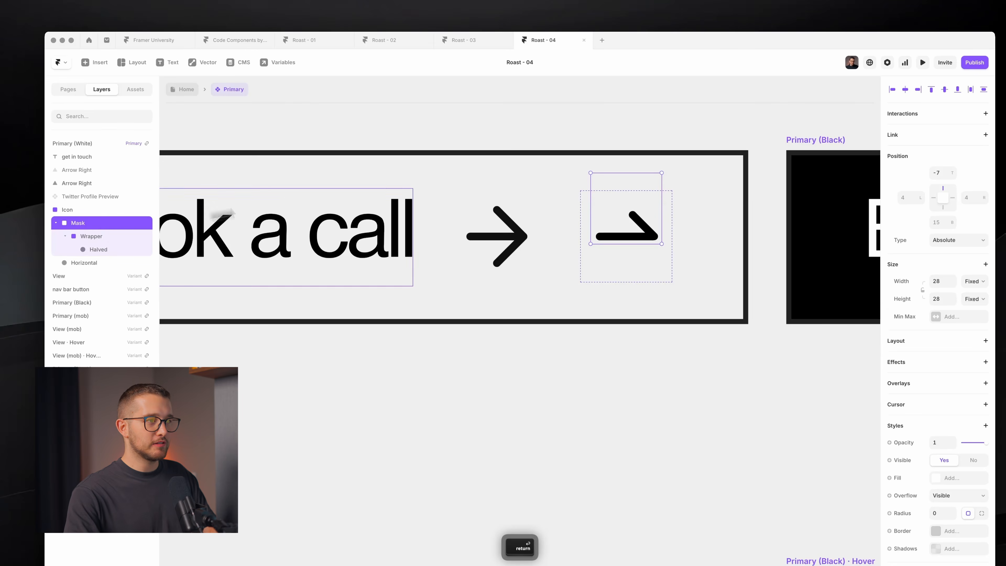
# - Nudge Mask up and the stroke group inside it down, to -10 top and 18 bottom
pyautogui.click(101, 231)
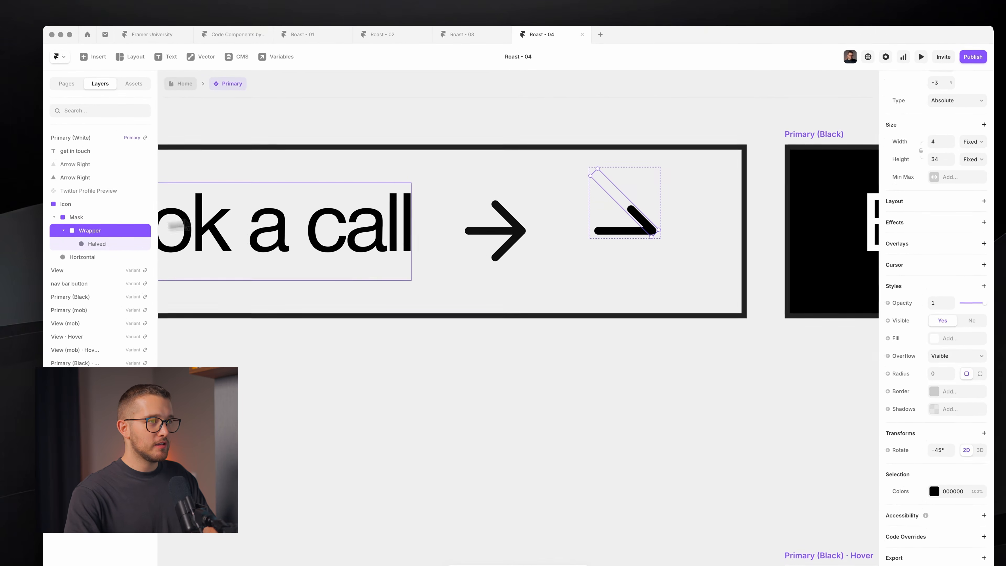
pyautogui.click(114, 219)
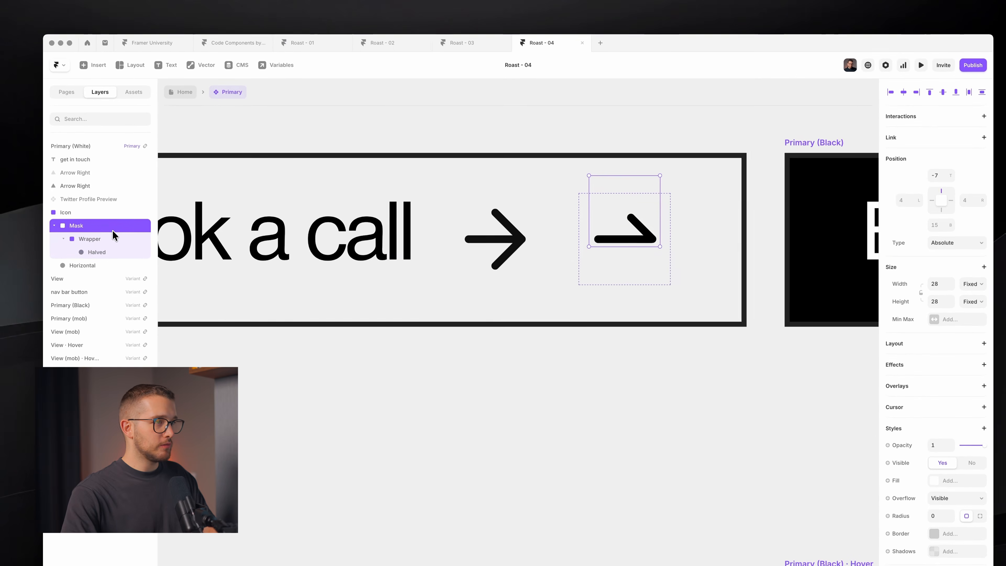
pyautogui.press('Up')
pyautogui.press('Up')
pyautogui.press('Up')
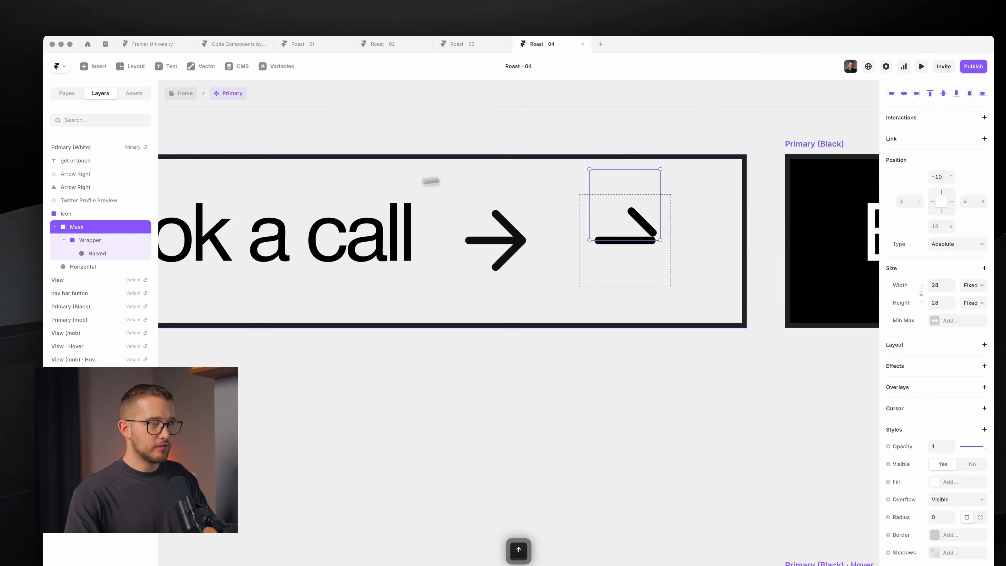
pyautogui.click(103, 239)
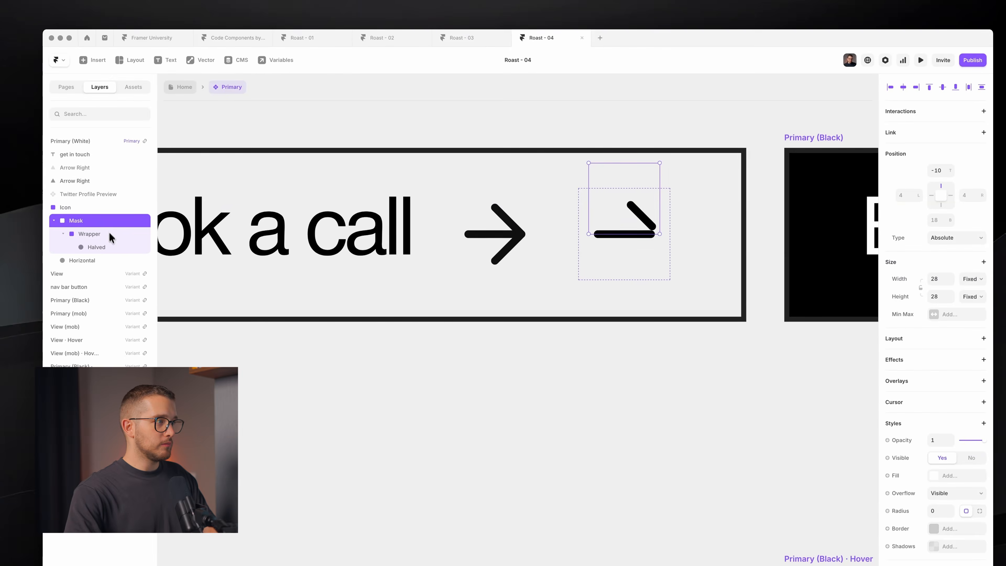
pyautogui.press('Down')
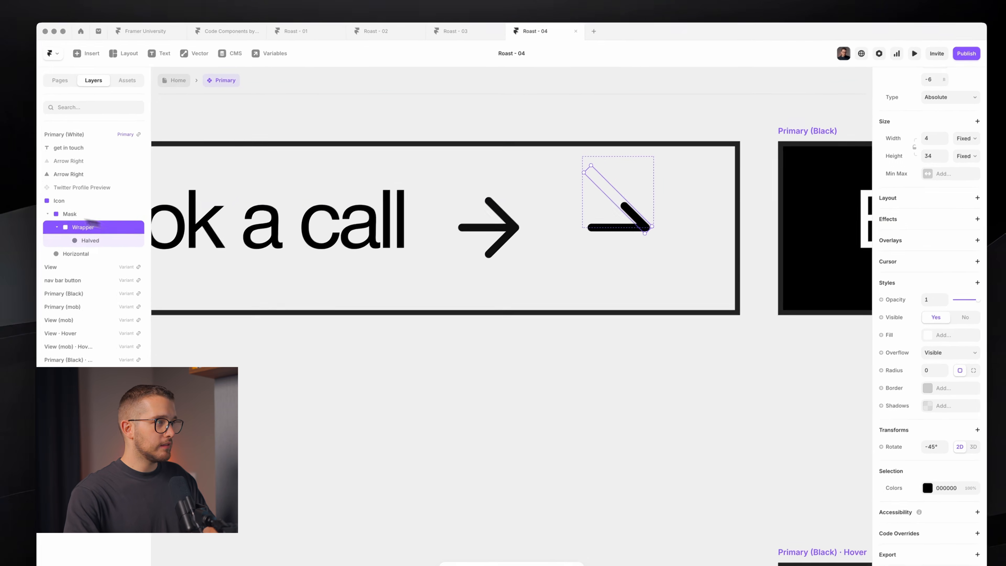
pyautogui.click(71, 217)
pyautogui.click(932, 489)
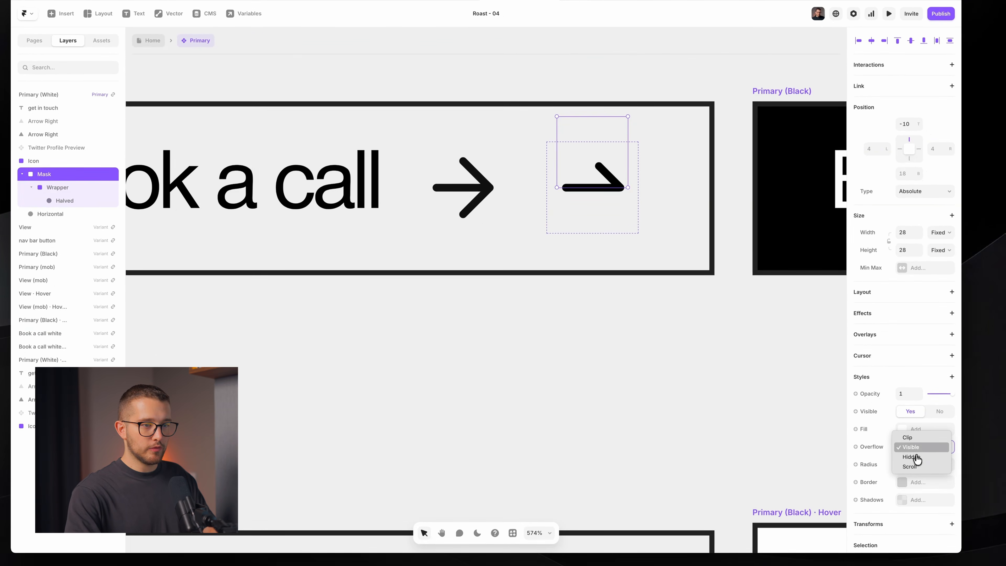
# - Hide Mask's overflow to clip the diagonal stroke, undoing a test rotation
pyautogui.click(910, 457)
pyautogui.keyDown('super'); pyautogui.click(595, 167); pyautogui.keyUp('super')
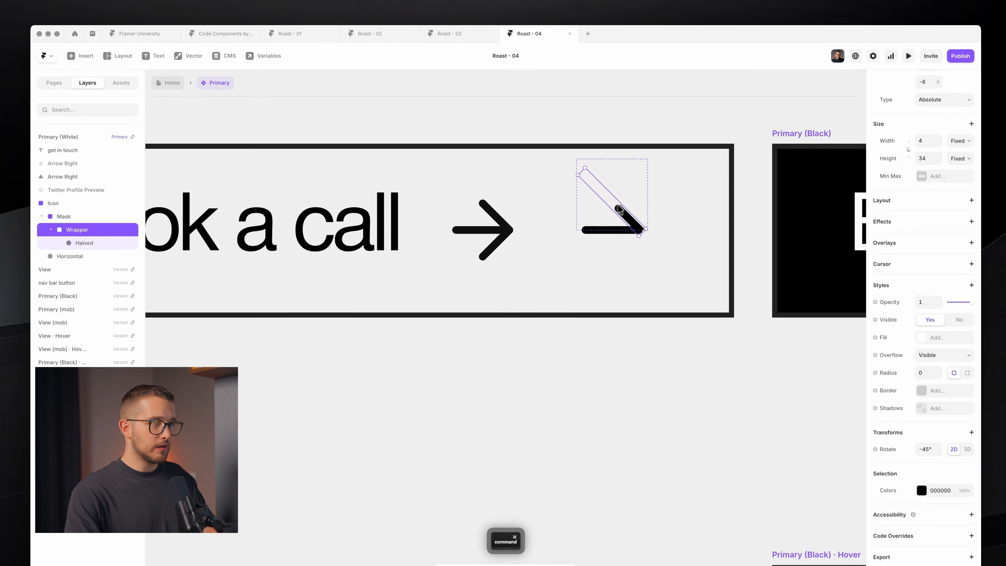
pyautogui.moveTo(650, 232); pyautogui.dragTo(629, 249)
pyautogui.press('super+z')
pyautogui.click(643, 268)
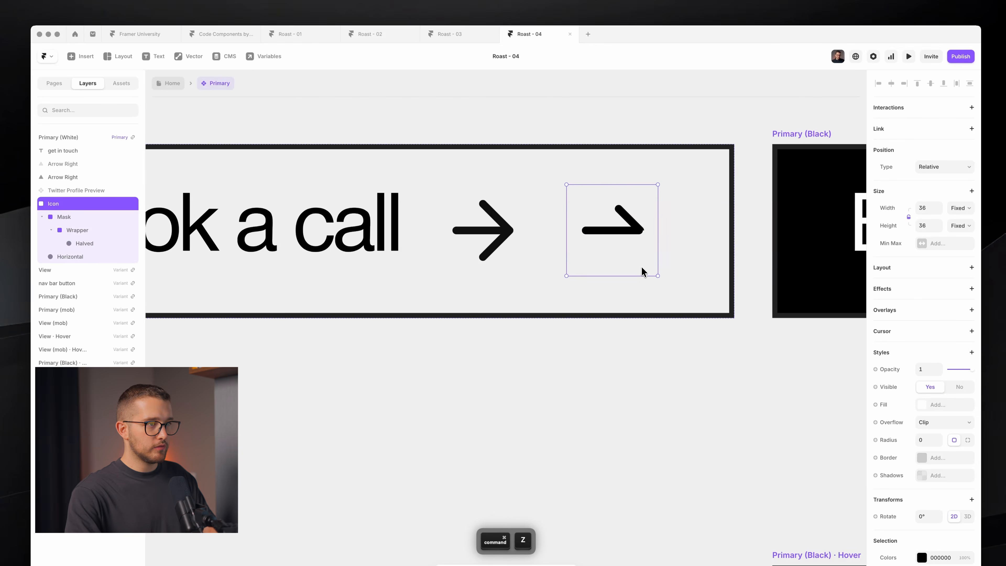
pyautogui.scroll(3, 637, 220)
pyautogui.click(85, 230)
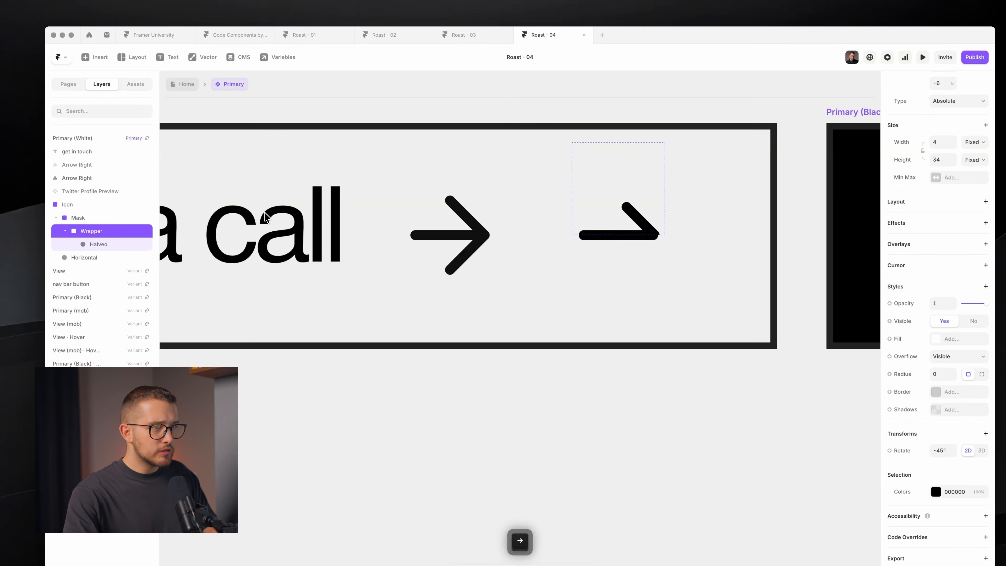
pyautogui.scroll(3, 665, 234)
pyautogui.press('Return')
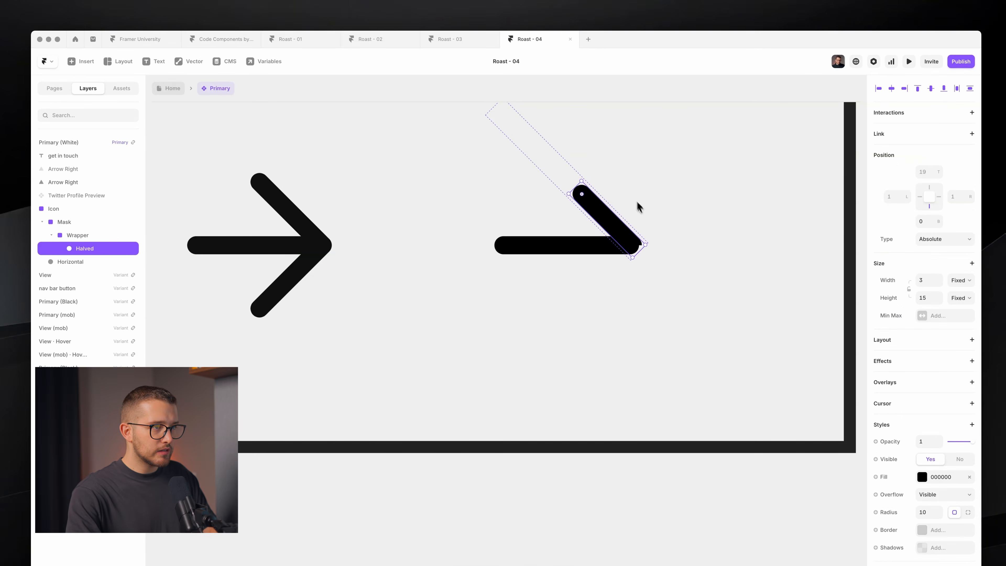
pyautogui.keyDown('super'); pyautogui.click(524, 224); pyautogui.keyUp('super')
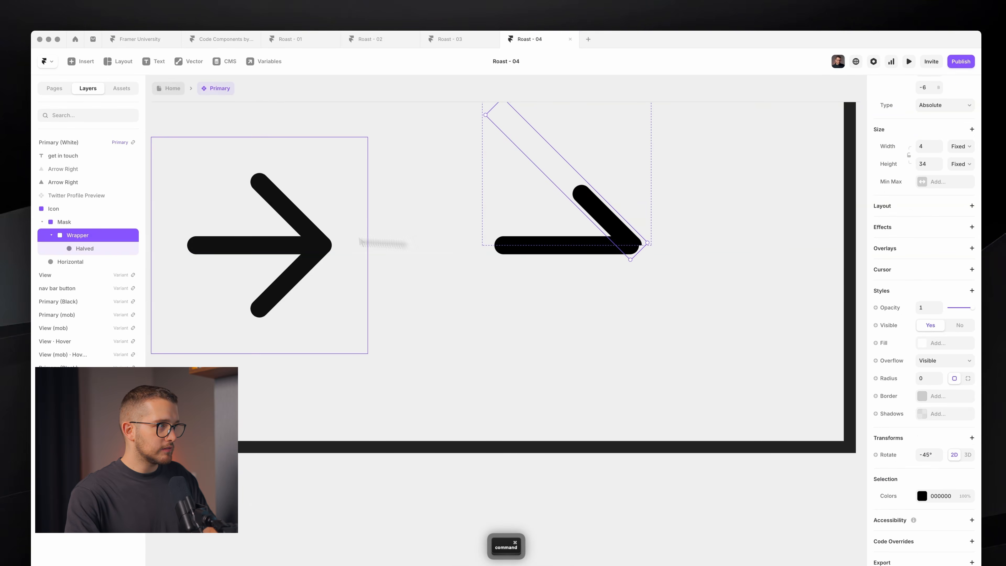
# - Nudge Mask down and the Wrapper up and left to -4 top
pyautogui.click(90, 219)
pyautogui.press('Down')
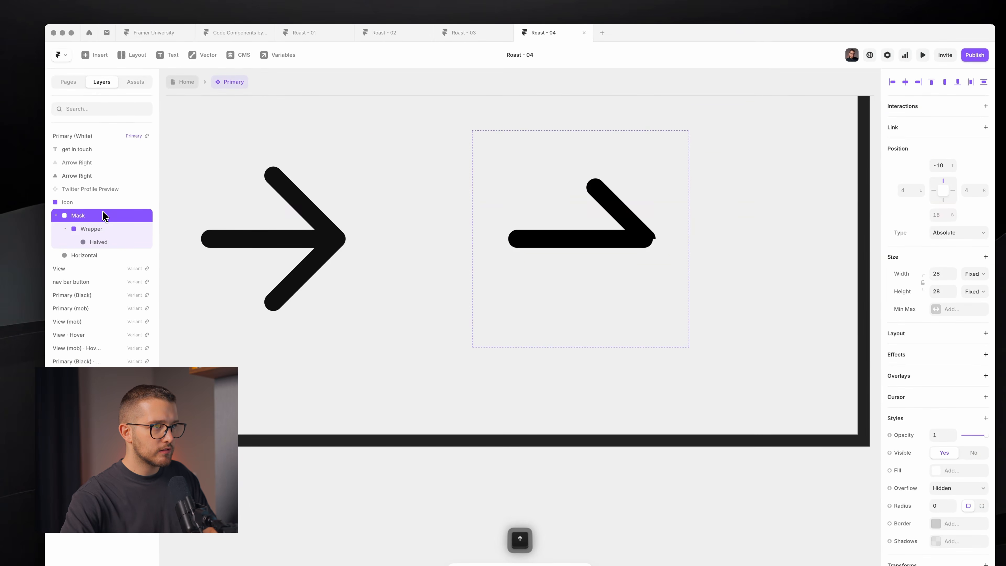
pyautogui.click(108, 230)
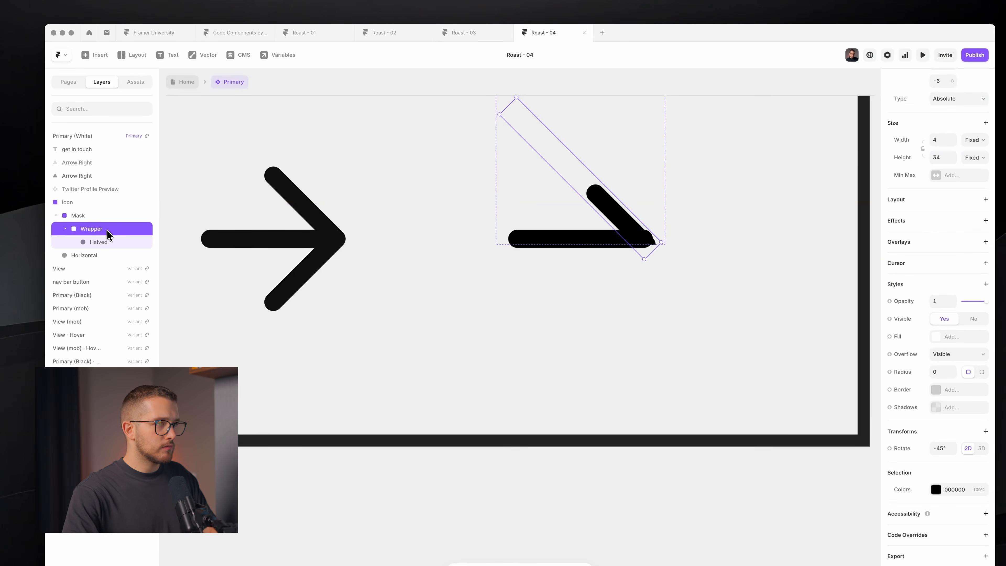
pyautogui.press('Up')
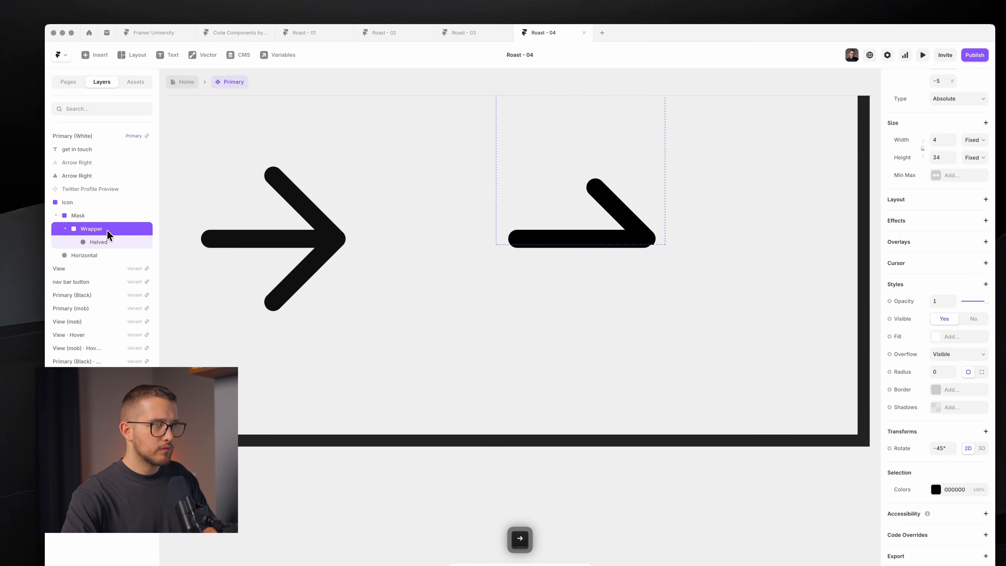
pyautogui.press('Left')
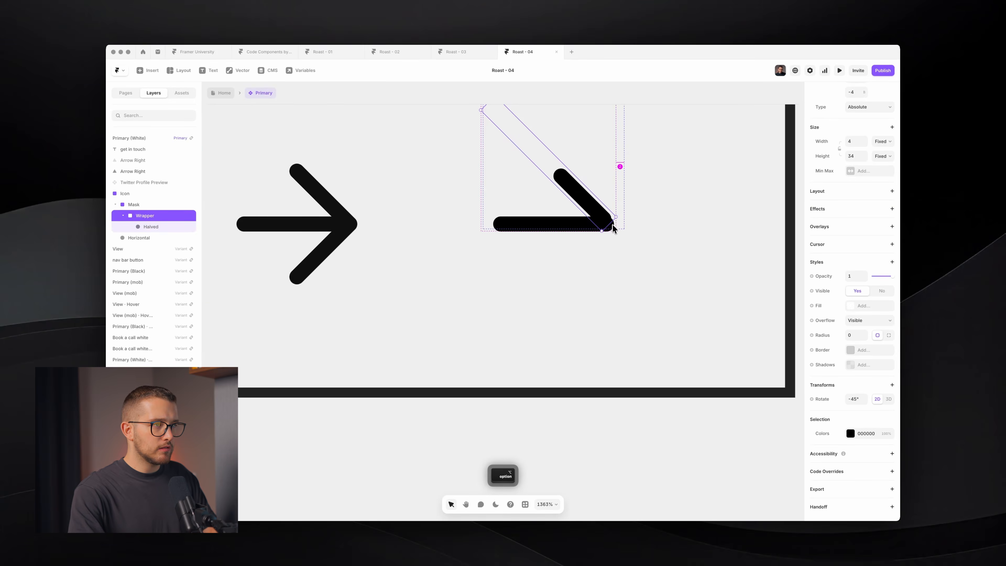
pyautogui.click(618, 257)
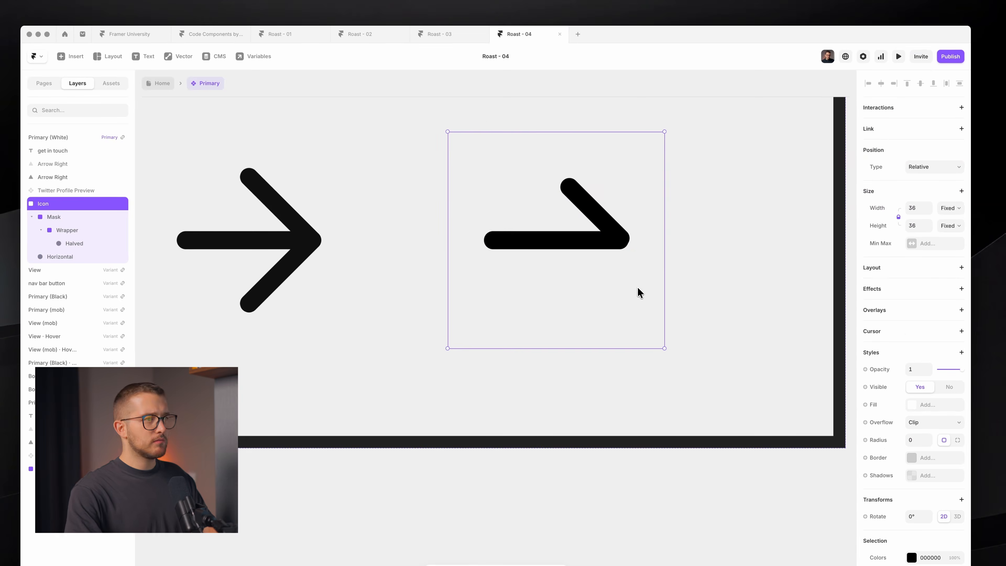
pyautogui.scroll(5, 637, 287)
# - Test rotating the Wrapper to 0°, undo back to -45°, and reselect it
pyautogui.scroll(-3, 637, 287)
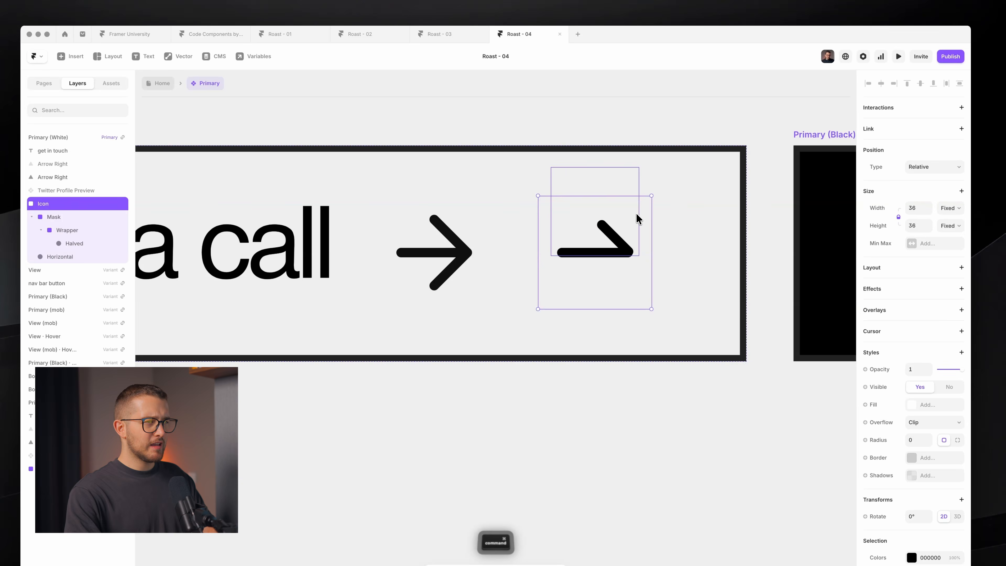
pyautogui.keyDown('super'); pyautogui.click(636, 218); pyautogui.keyUp('super')
pyautogui.moveTo(556, 169); pyautogui.dragTo(593, 167)
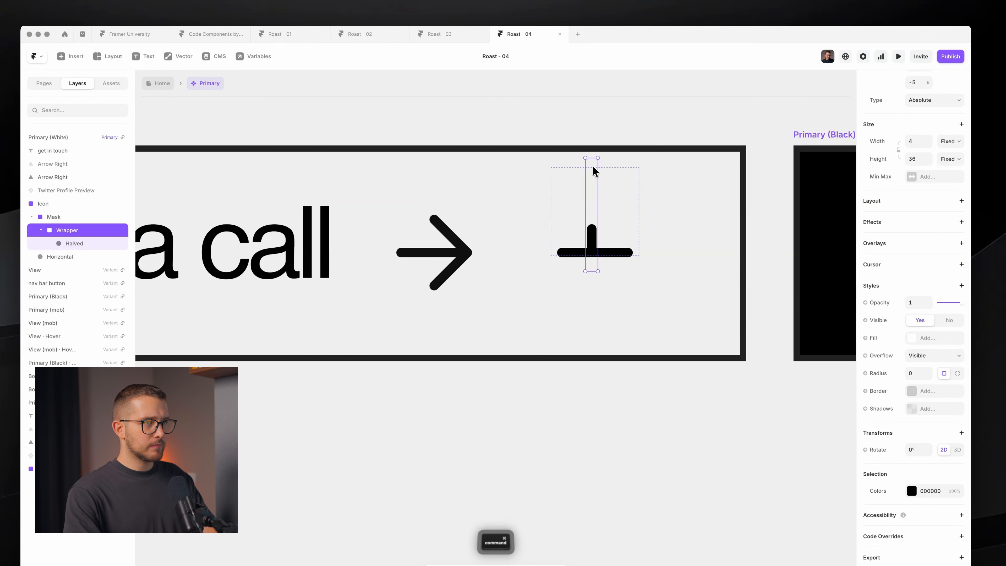
pyautogui.press('super+z')
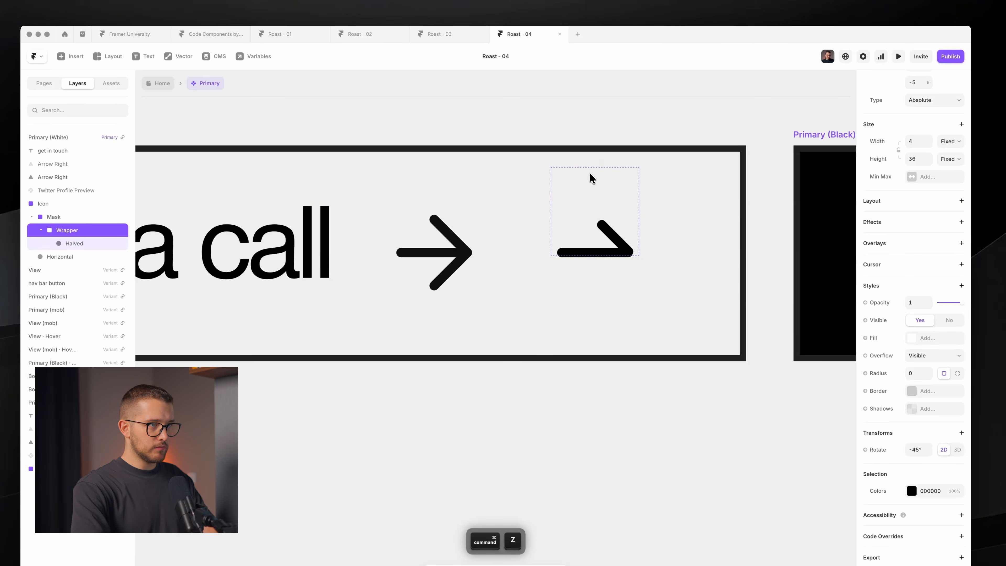
pyautogui.hotkey('alt', 'h')
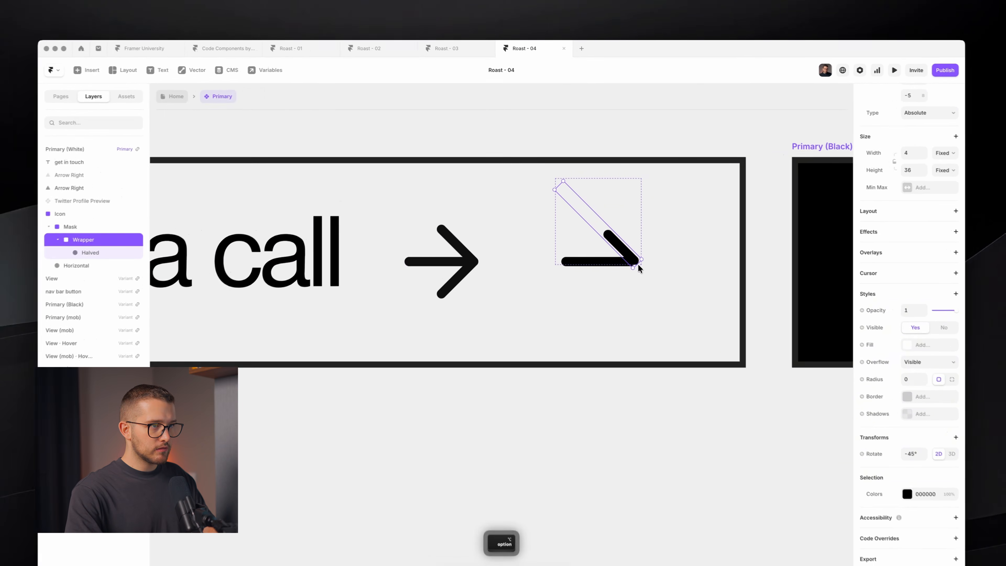
pyautogui.click(637, 269)
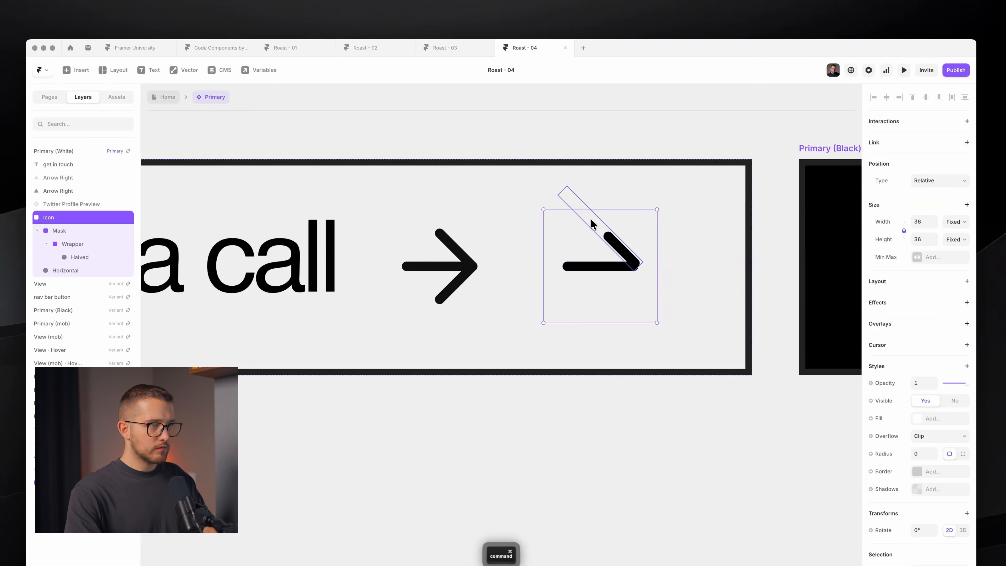
pyautogui.keyDown('super'); pyautogui.click(590, 225); pyautogui.keyUp('super')
pyautogui.click(700, 238)
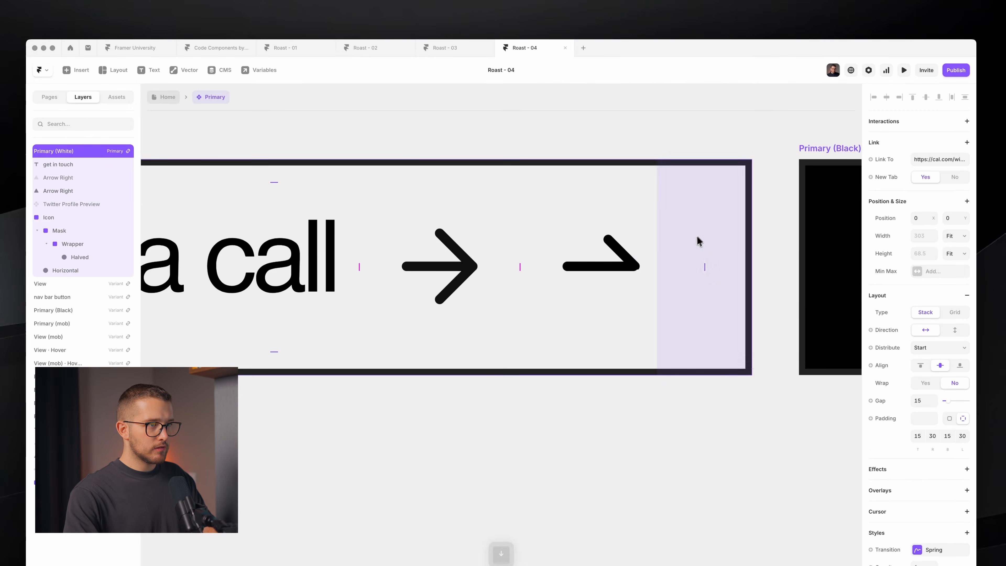
pyautogui.scroll(5, 591, 217)
pyautogui.keyDown('super'); pyautogui.click(594, 219); pyautogui.keyUp('super')
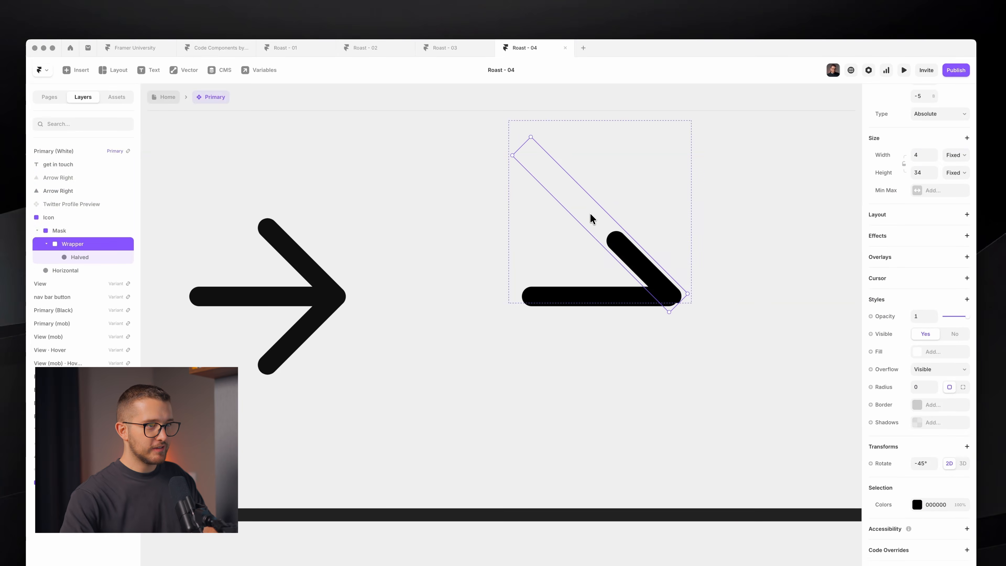
# - Tilt the Wrapper to -42° with Option-held rotation drags
pyautogui.press('alt')
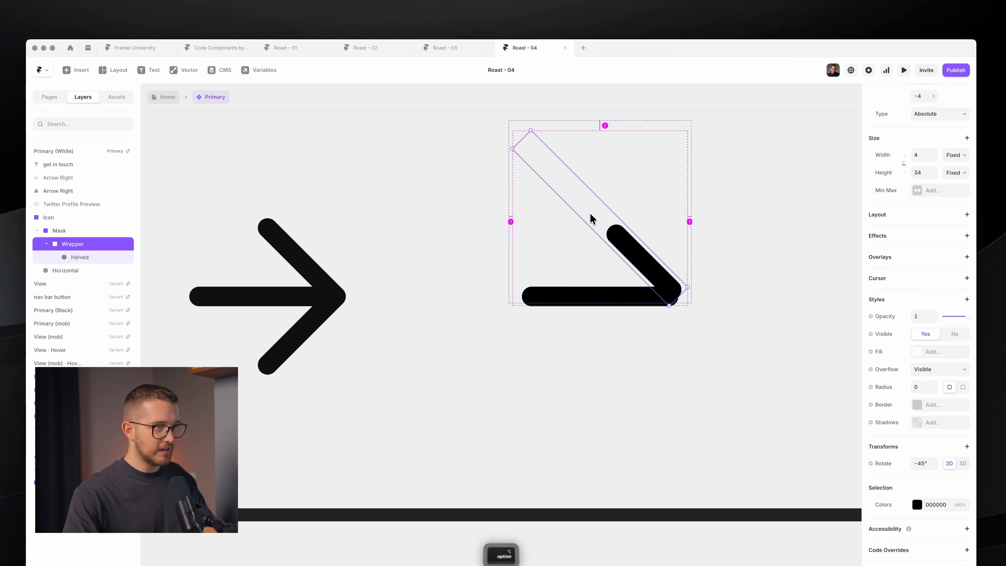
pyautogui.moveTo(521, 138)
pyautogui.mouseDown()
pyautogui.moveTo(526, 147)
pyautogui.moveTo(541, 132)
pyautogui.moveTo(534, 137)
pyautogui.mouseUp()
pyautogui.press('alt')
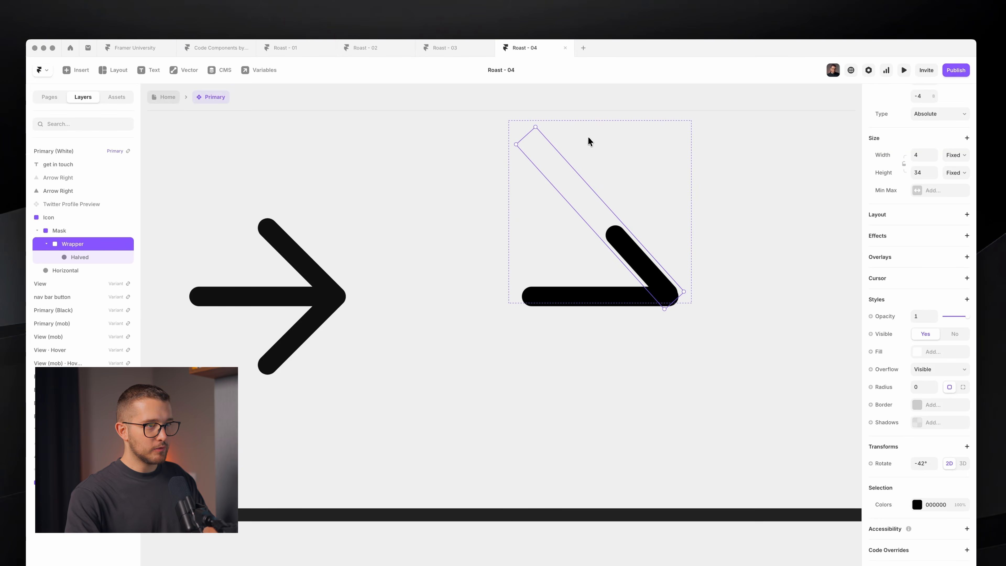
pyautogui.hotkey('alt', 'h')
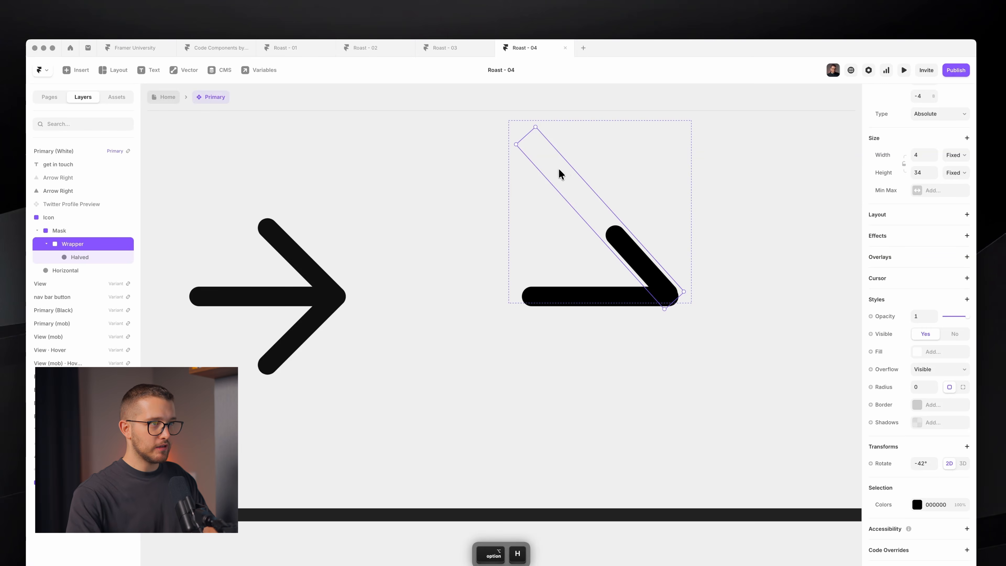
pyautogui.moveTo(534, 125)
pyautogui.mouseDown()
pyautogui.moveTo(598, 124)
pyautogui.moveTo(541, 134)
pyautogui.mouseUp()
pyautogui.press('shift')
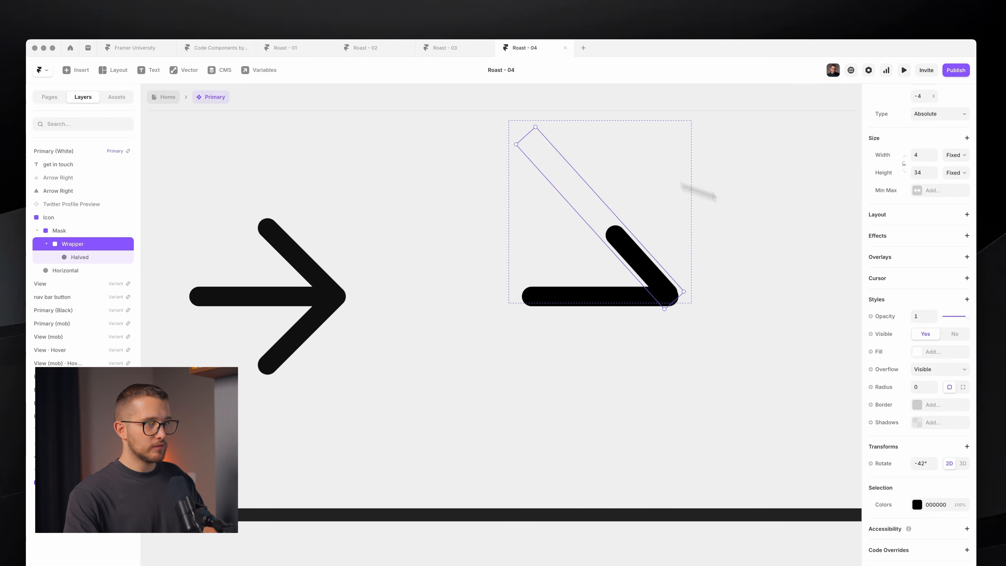
pyautogui.click(724, 198)
pyautogui.scroll(-5, 713, 238)
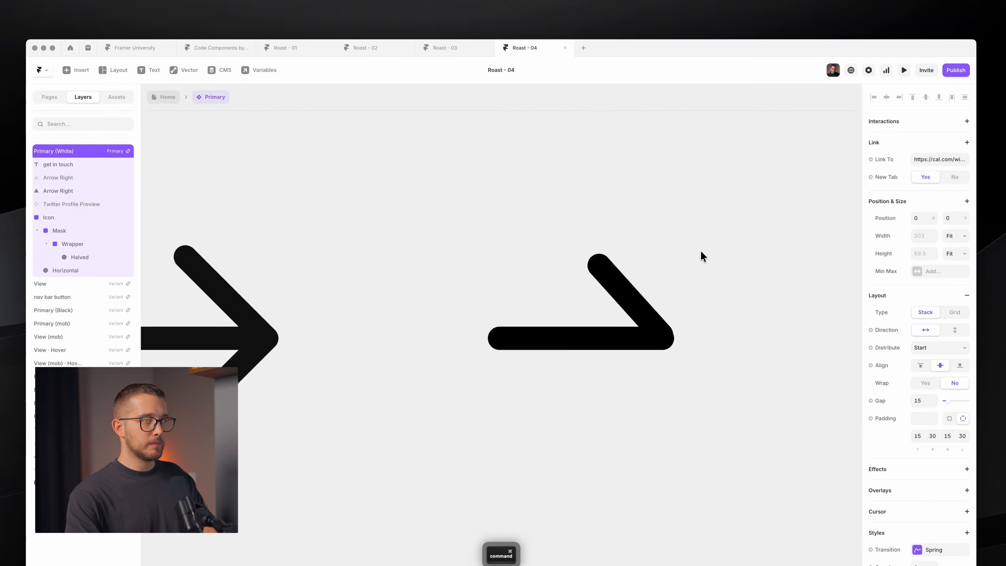
pyautogui.keyDown('super'); pyautogui.click(684, 243); pyautogui.keyUp('super')
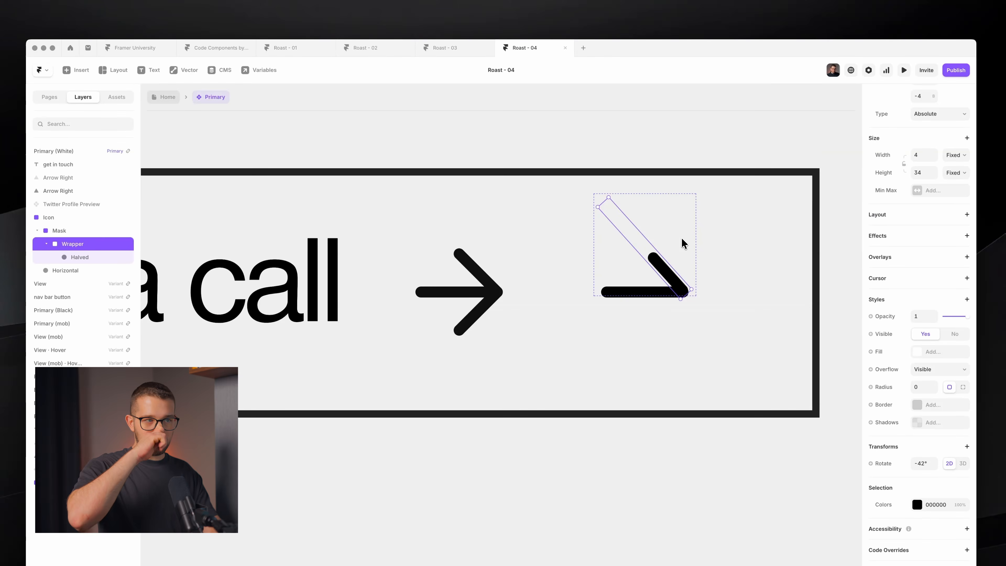
# - Duplicate the Mask and nudge the copy into position
pyautogui.click(99, 231)
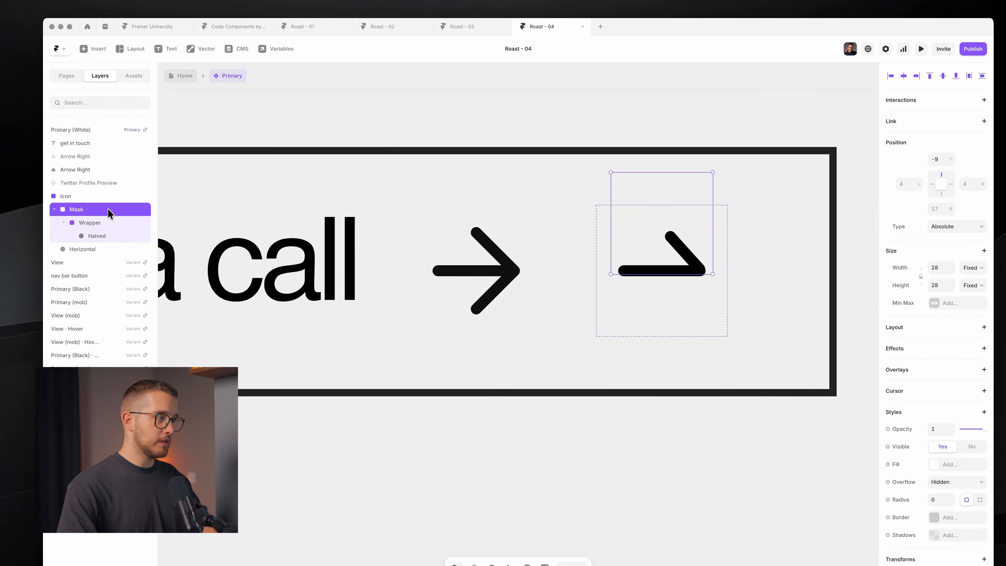
pyautogui.press('super+d')
pyautogui.hotkey('shift', 'Up')
pyautogui.hotkey('shift', 'Up')
pyautogui.hotkey('shift', 'Up')
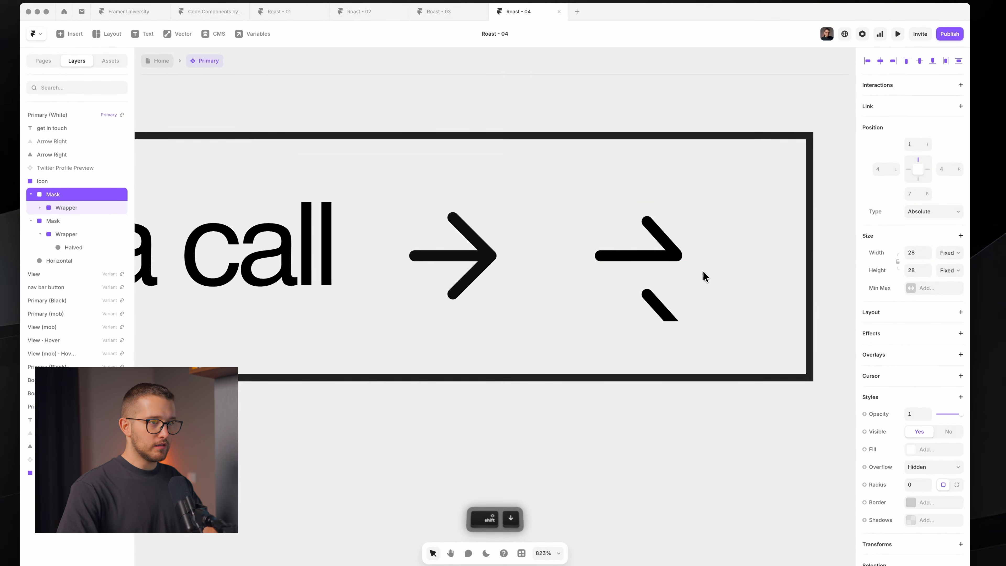
pyautogui.hotkey('shift', 'Up')
pyautogui.press('Down')
pyautogui.press('Down')
pyautogui.press('Down')
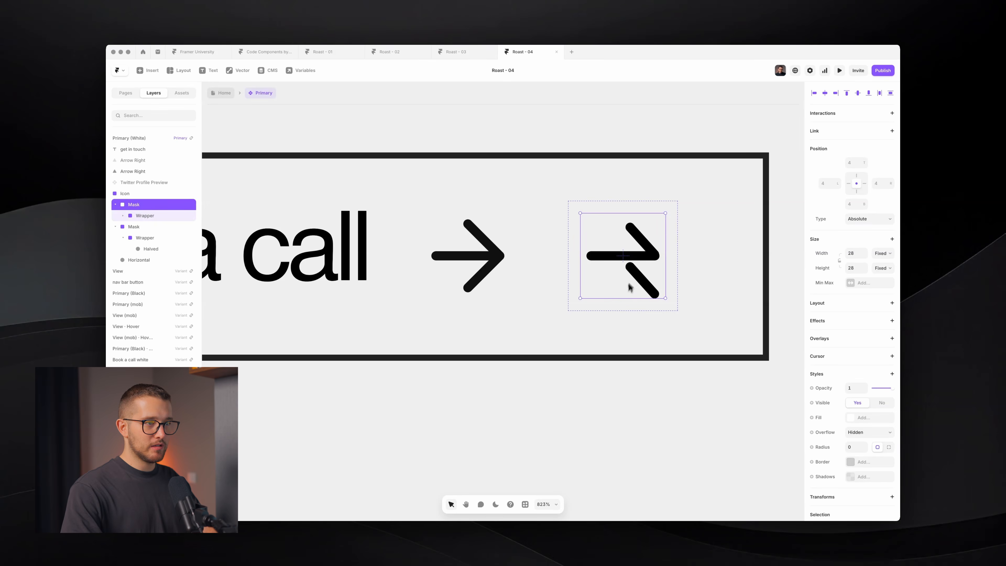
pyautogui.press('Down')
pyautogui.press('Down')
pyautogui.press('Down')
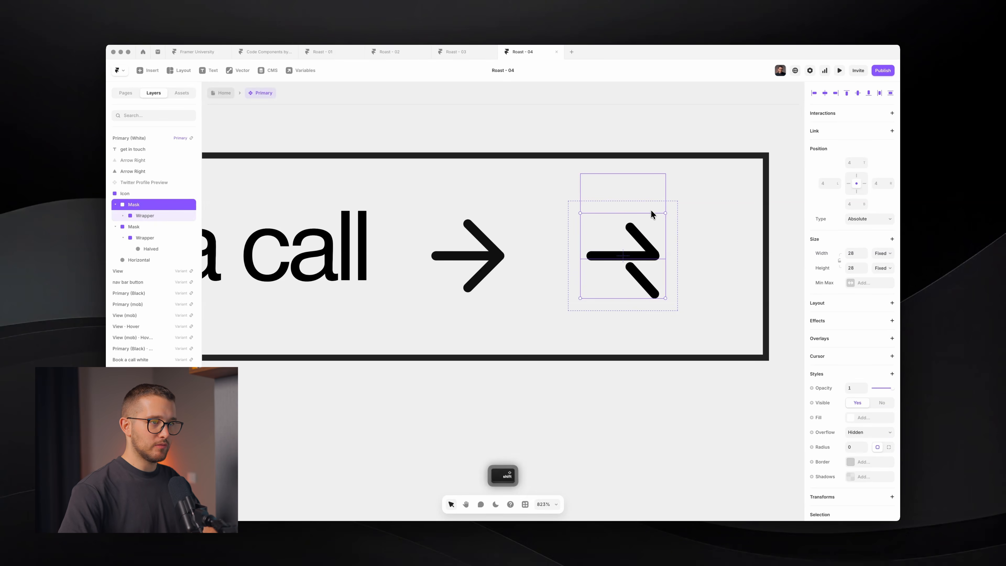
pyautogui.press('Down')
pyautogui.press('Down')
pyautogui.press('Down')
pyautogui.press('Down')
pyautogui.press('Down')
pyautogui.press('Down')
pyautogui.press('Down')
pyautogui.press('Down')
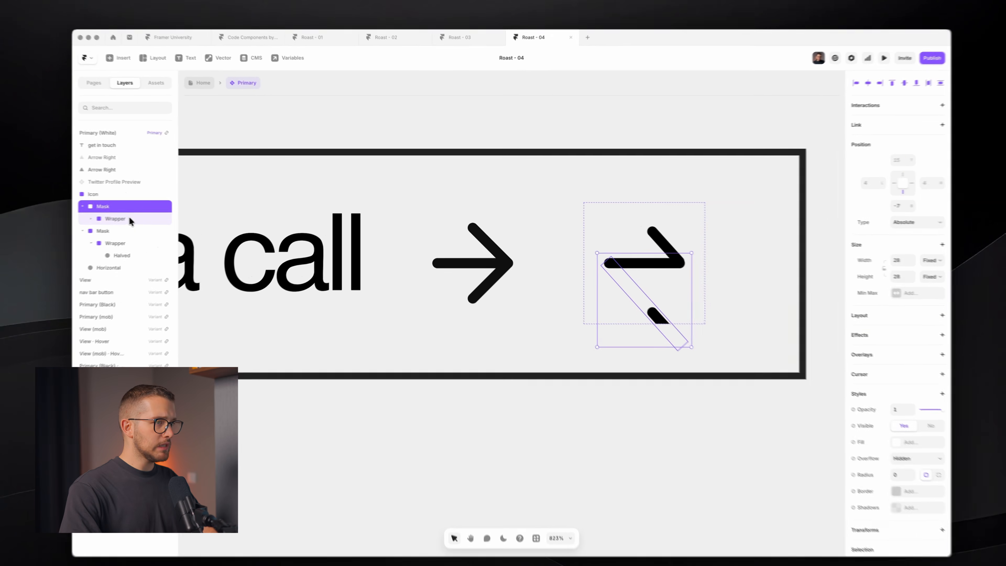
# - Rotate the copied Wrapper to -135° to form the lower arrowhead stroke
pyautogui.click(155, 216)
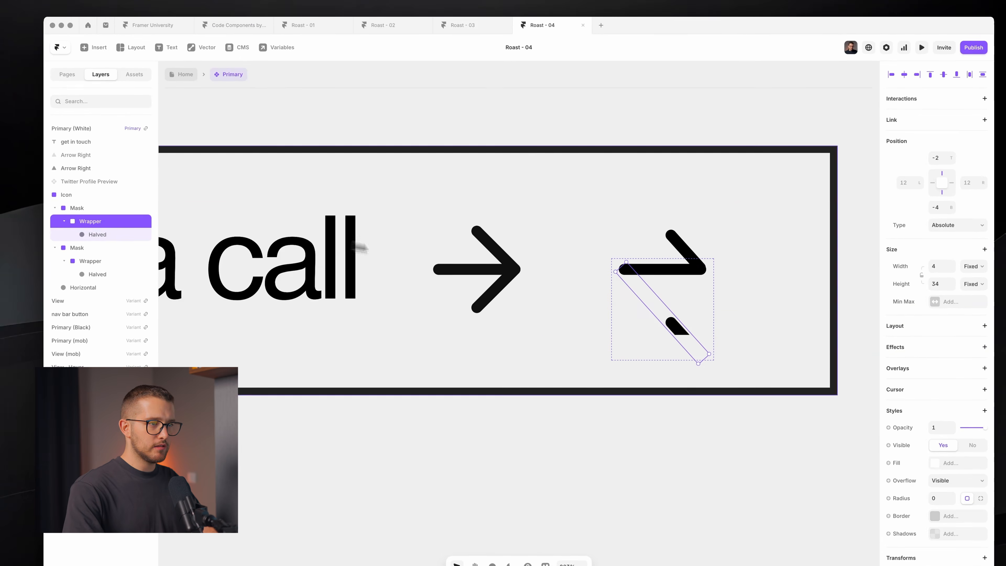
pyautogui.moveTo(711, 355); pyautogui.dragTo(682, 250)
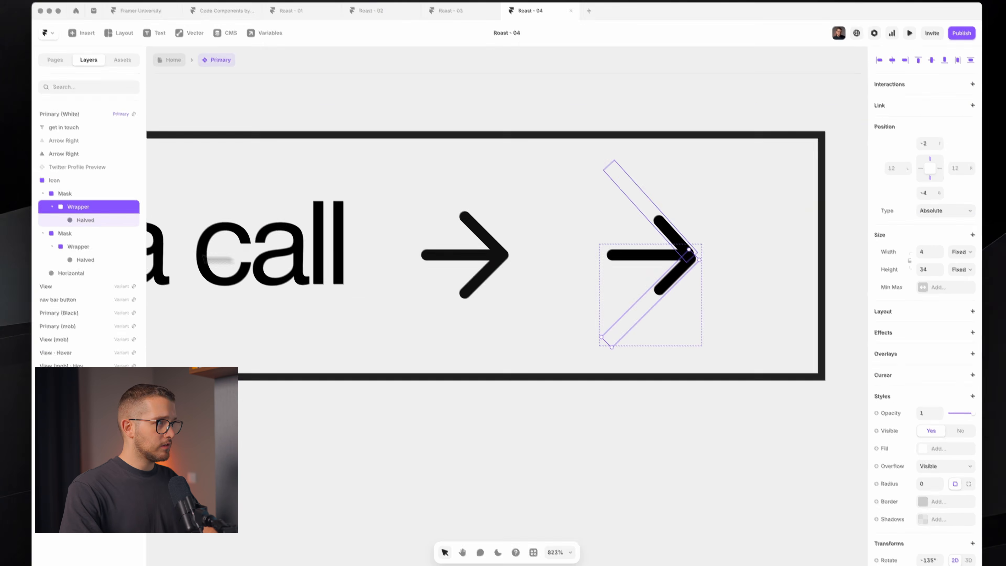
pyautogui.click(71, 191)
pyautogui.press('Down')
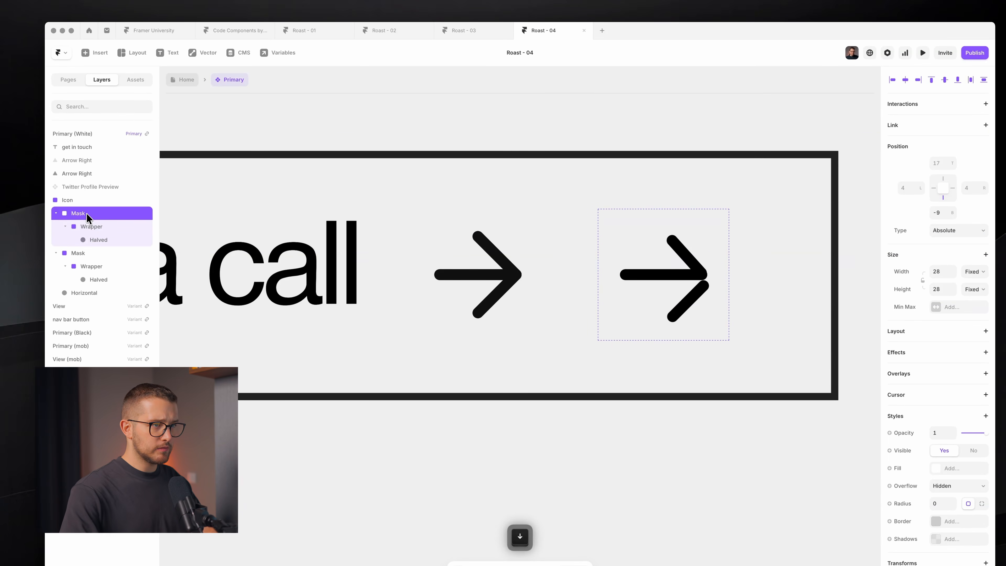
# - Nudge the lower stroke and rotate it slightly past -135° so both strokes meet at the tip
pyautogui.click(116, 230)
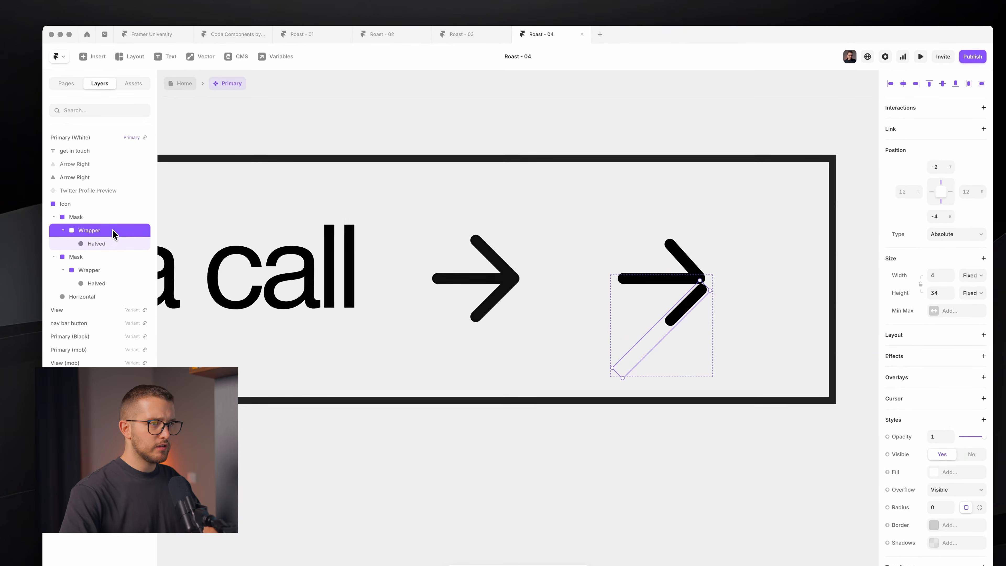
pyautogui.press('Up')
pyautogui.press('Up')
pyautogui.press('Up')
pyautogui.press('Down')
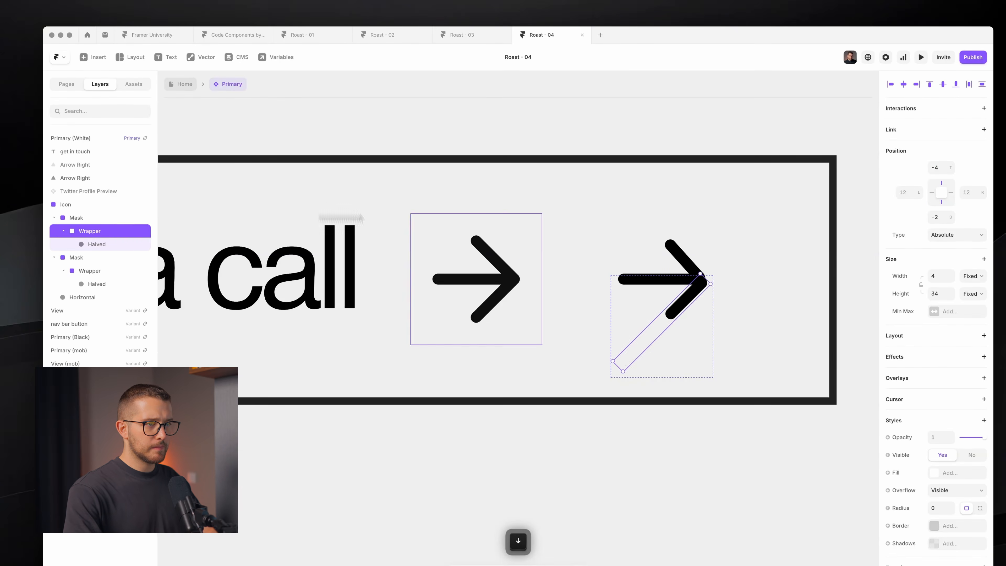
pyautogui.scroll(5, 651, 216)
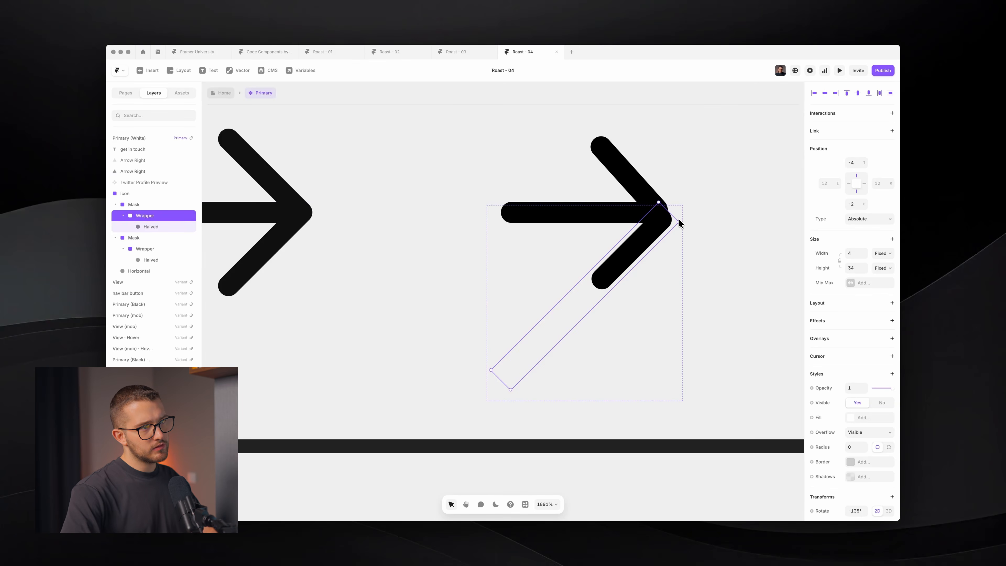
pyautogui.press('Down')
pyautogui.press('Down')
pyautogui.press('Left')
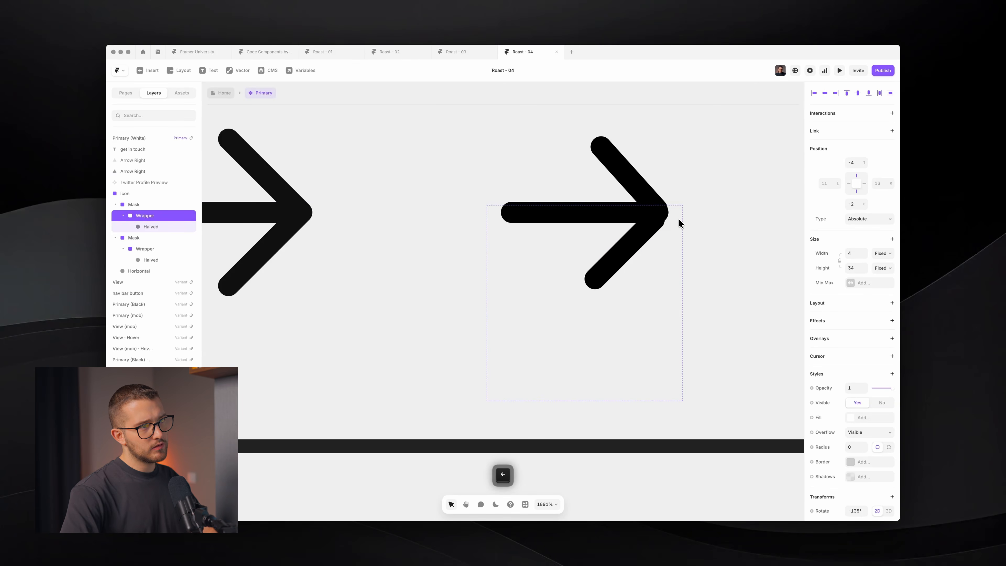
pyautogui.hotkey('alt', 'h')
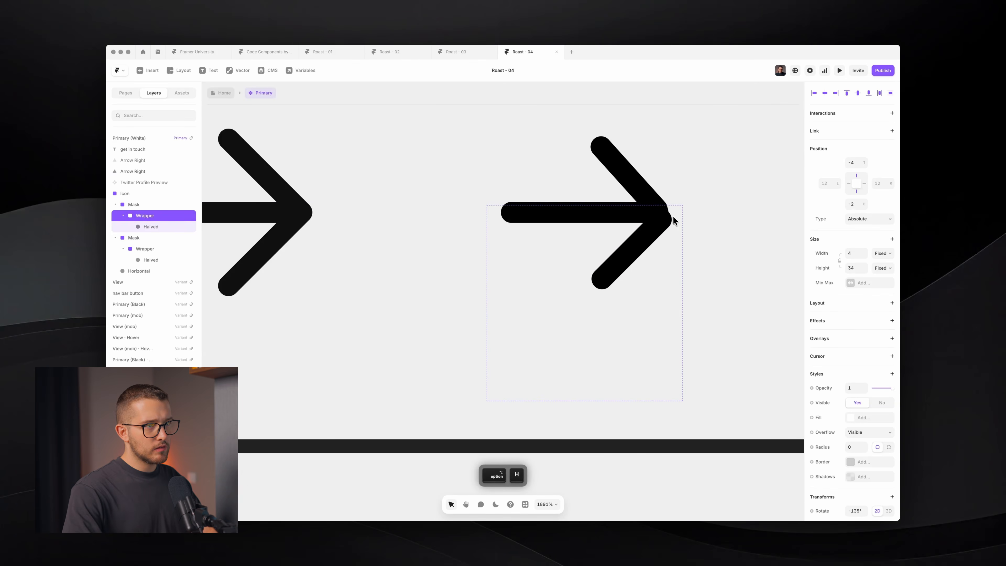
pyautogui.moveTo(680, 225); pyautogui.dragTo(701, 218)
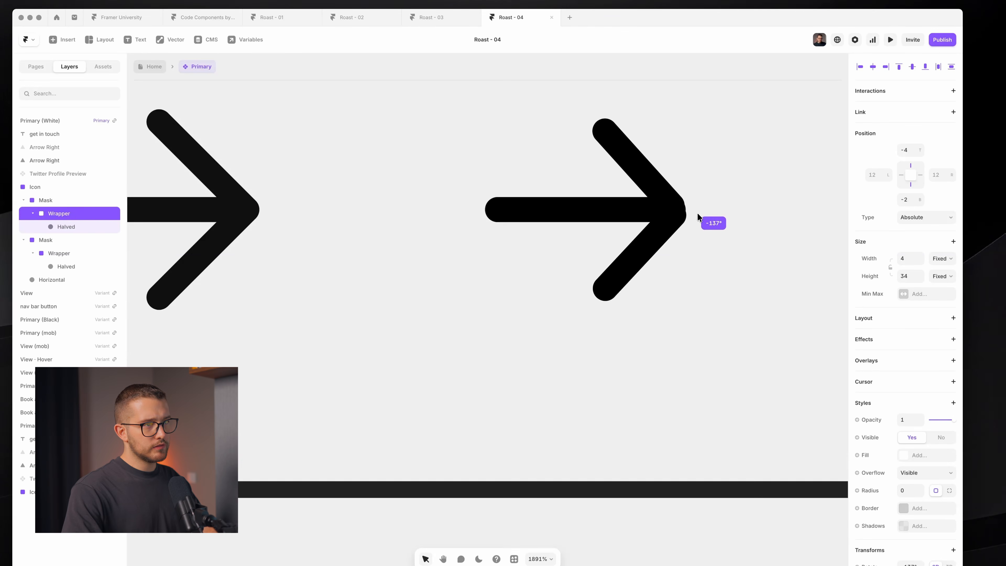
pyautogui.click(719, 235)
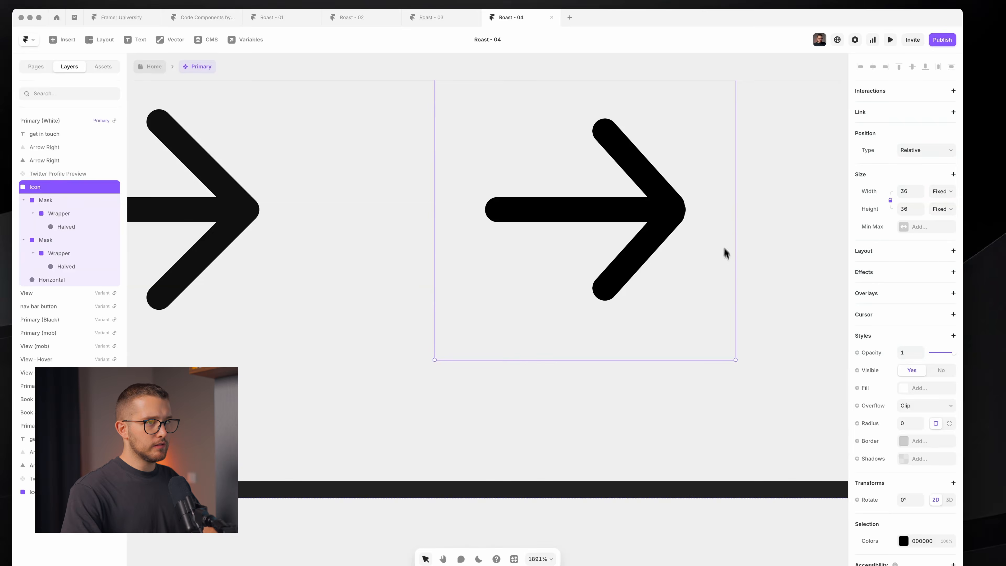
pyautogui.scroll(-10, 724, 273)
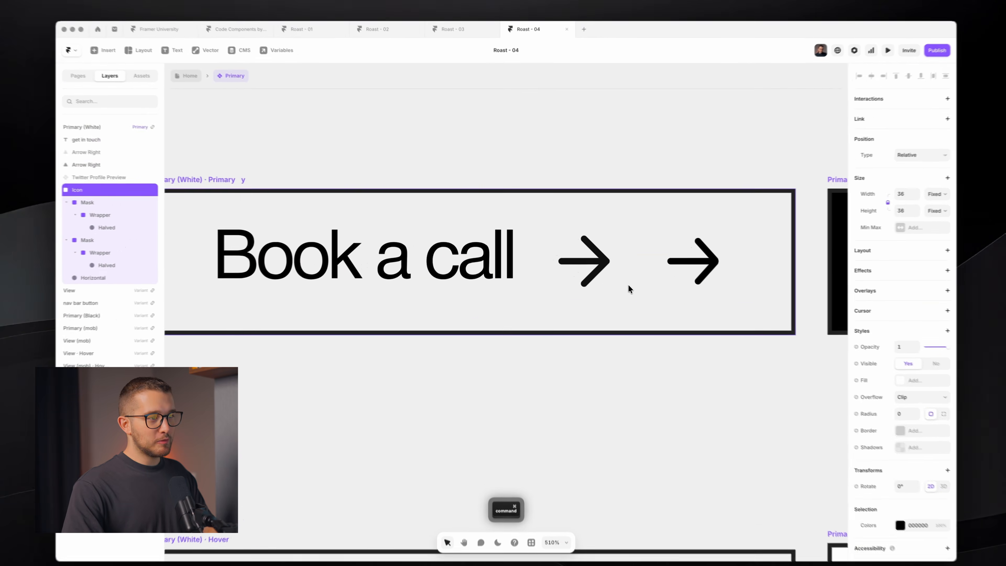
# - Delete the extra Arrow Right layer from the Icon frame
pyautogui.click(591, 276)
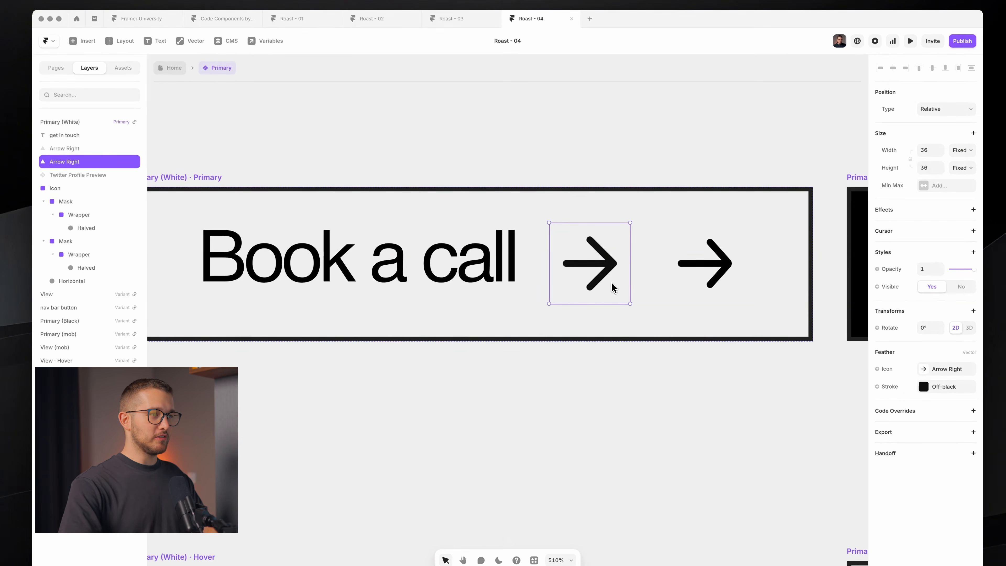
pyautogui.press('BackSpace')
pyautogui.keyDown('super'); pyautogui.click(614, 252); pyautogui.keyUp('super')
pyautogui.click(614, 252)
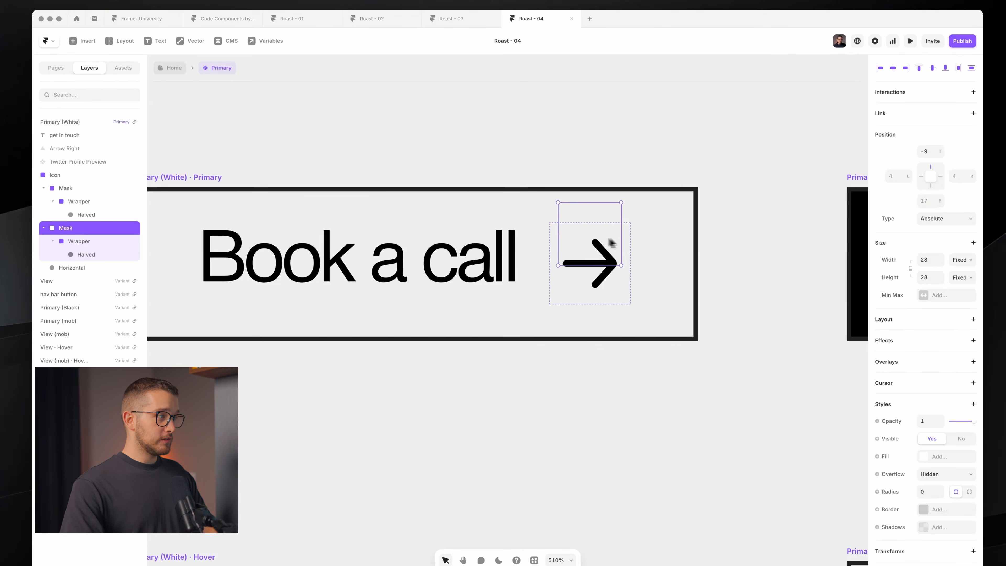
pyautogui.click(91, 174)
# - Check the Book a call text and Primary (White) button with the single arrow
pyautogui.click(497, 268)
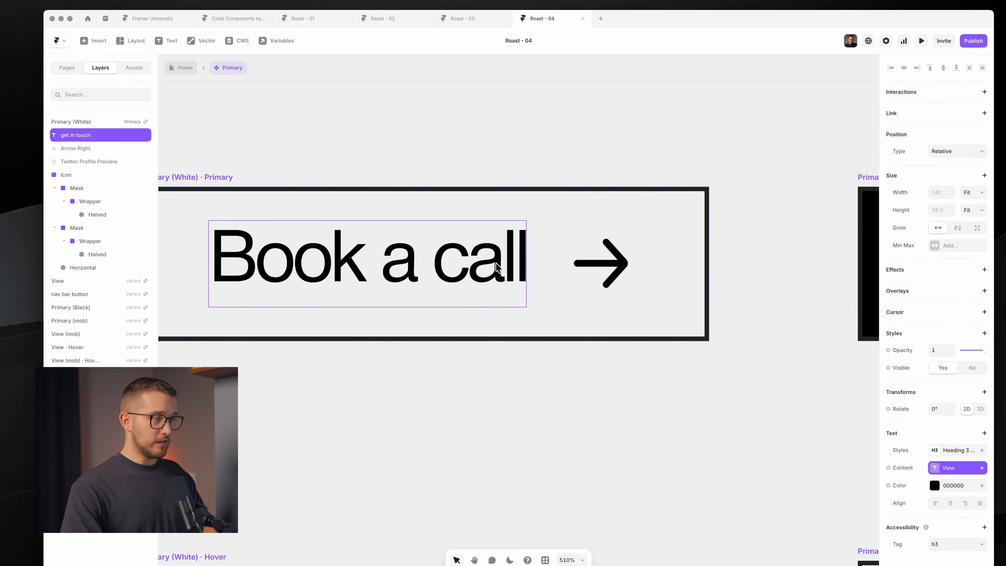
pyautogui.hscroll(-5, 454, 320)
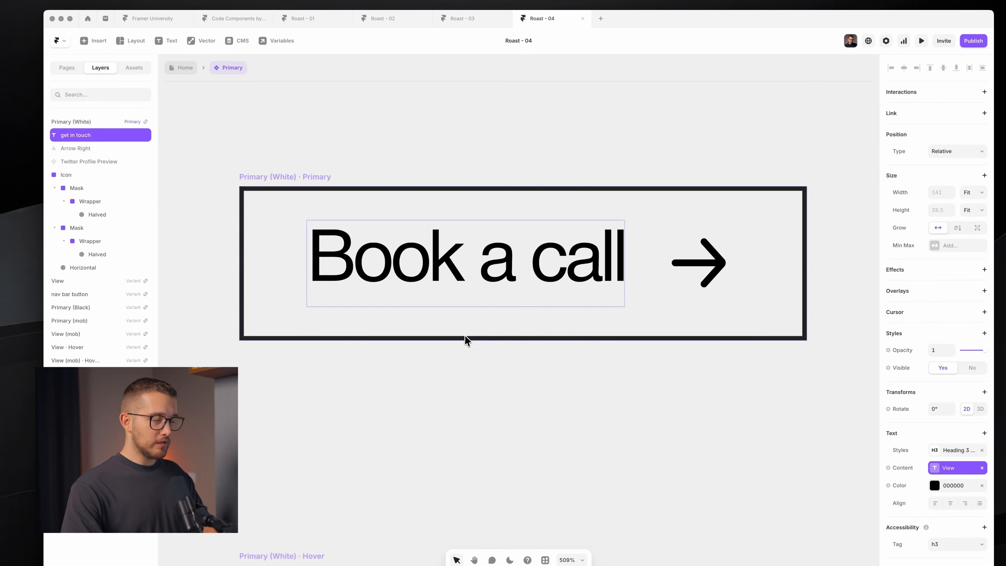
pyautogui.click(466, 335)
pyautogui.scroll(-5, 492, 344)
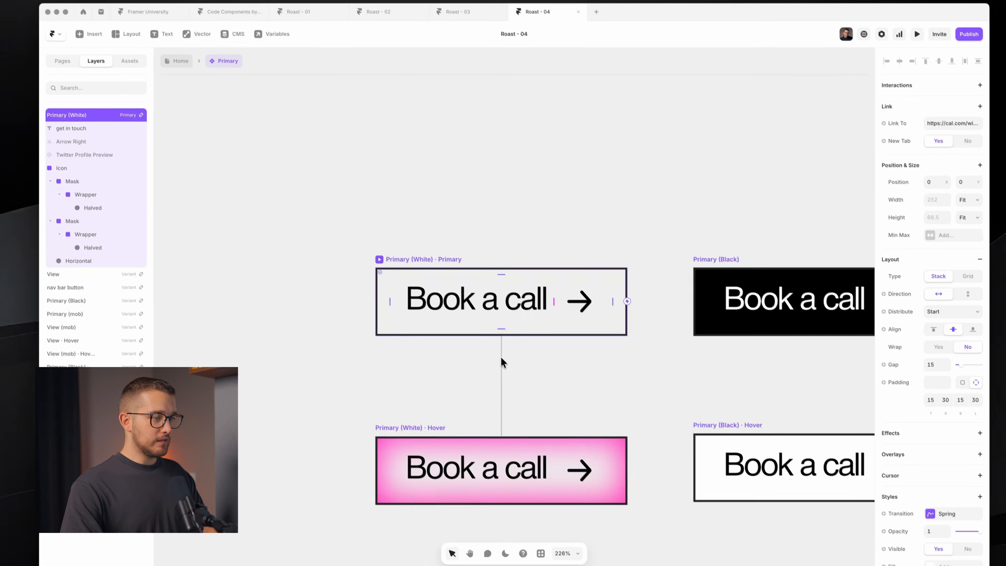
pyautogui.scroll(-1, 507, 365)
pyautogui.scroll(2, 471, 287)
pyautogui.click(470, 261)
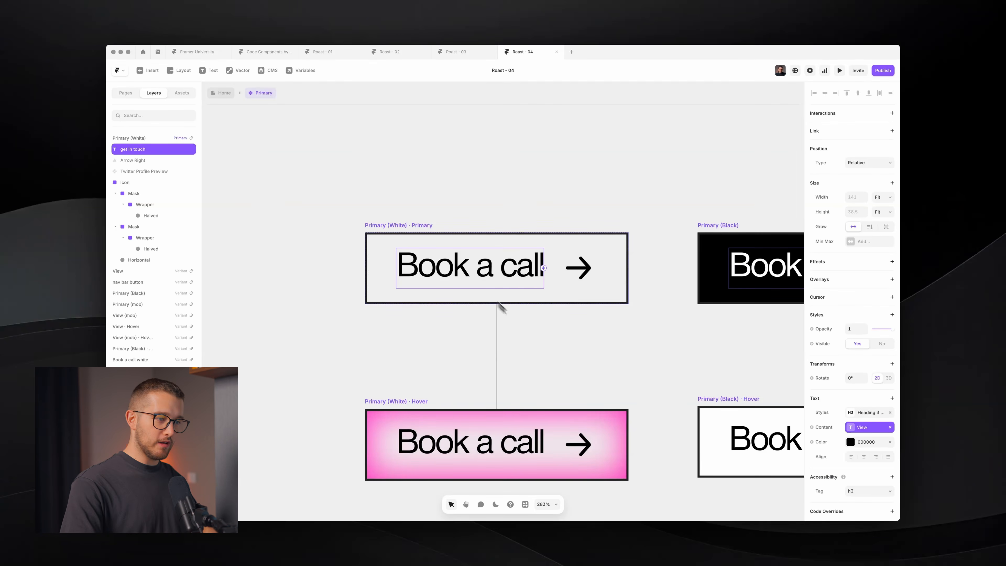
pyautogui.scroll(-2, 486, 292)
pyautogui.scroll(6, 579, 384)
pyautogui.keyDown('super'); pyautogui.click(583, 364); pyautogui.keyUp('super')
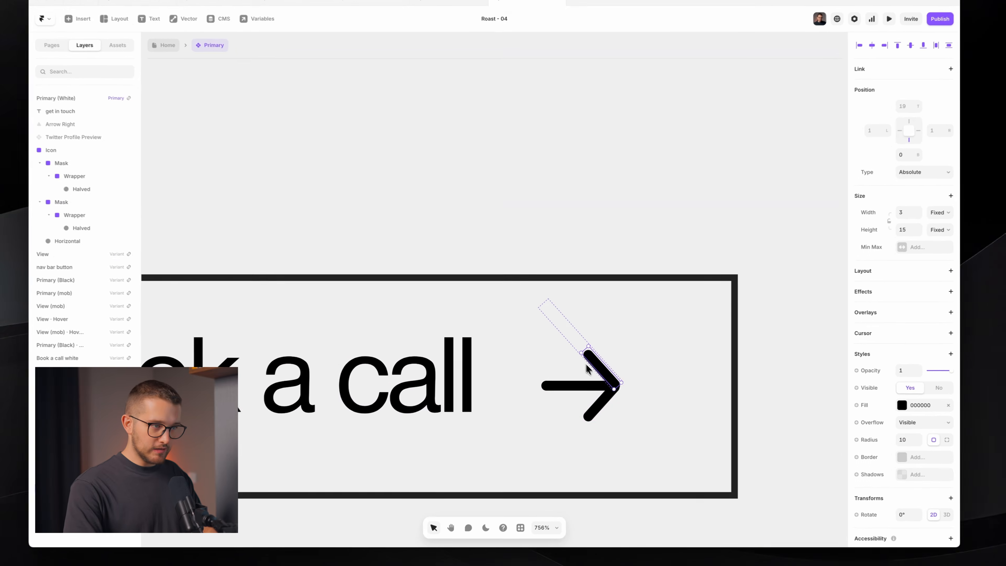
pyautogui.scroll(-3, 593, 384)
pyautogui.click(561, 230)
pyautogui.press('space')
pyautogui.moveTo(561, 230); pyautogui.dragTo(653, 465)
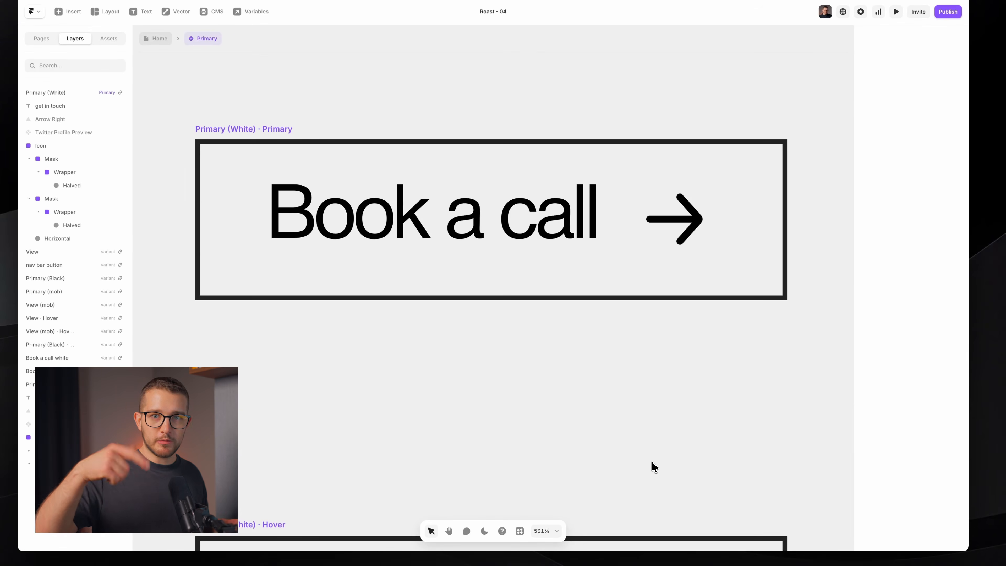
pyautogui.keyDown('super'); pyautogui.click(666, 187); pyautogui.keyUp('super')
pyautogui.moveTo(651, 154)
pyautogui.mouseDown()
pyautogui.moveTo(674, 155)
pyautogui.moveTo(677, 181)
pyautogui.mouseUp()
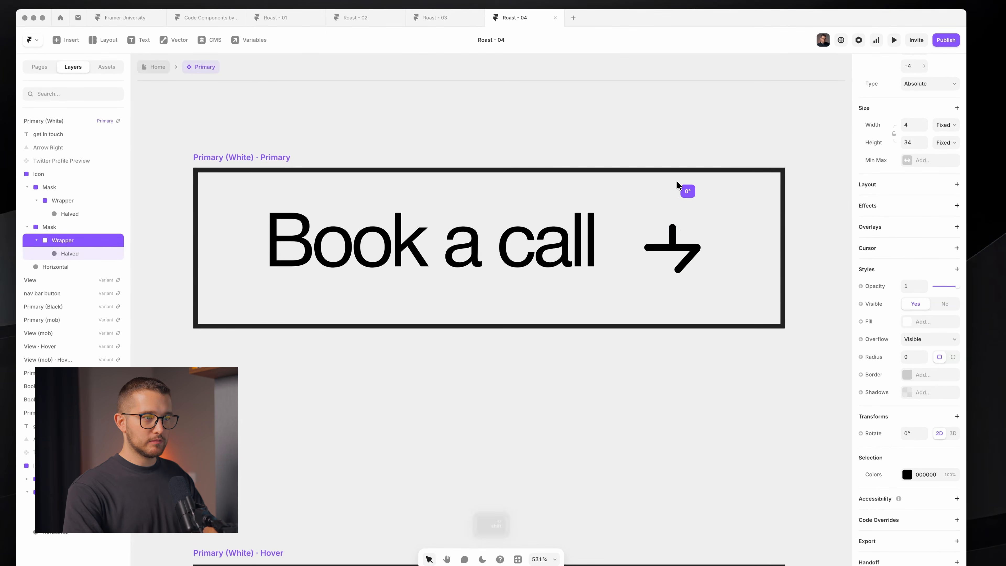
pyautogui.keyDown('super'); pyautogui.click(688, 273); pyautogui.keyUp('super')
pyautogui.moveTo(705, 250)
pyautogui.mouseDown()
pyautogui.moveTo(685, 242)
pyautogui.moveTo(677, 258)
pyautogui.mouseUp()
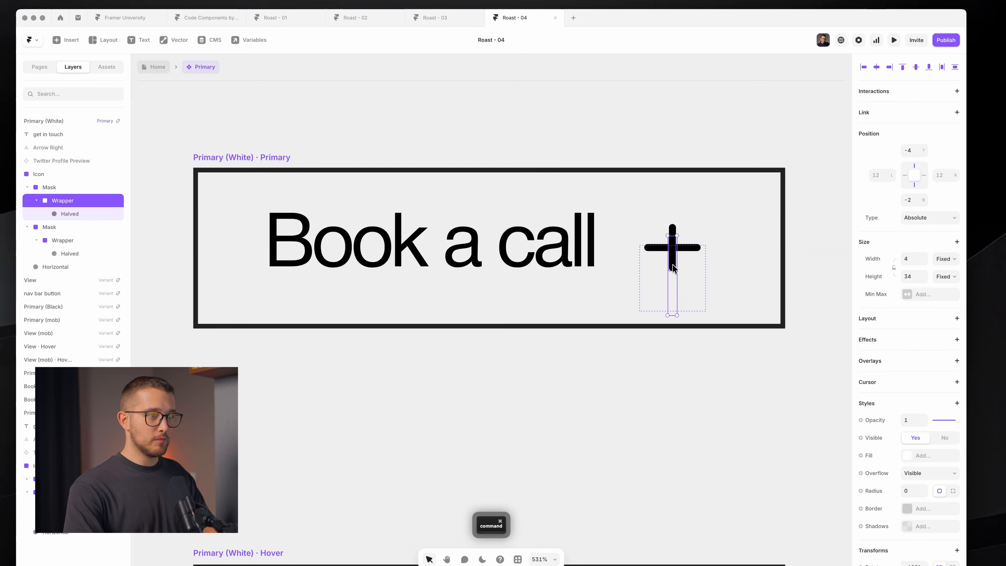
pyautogui.keyDown('super'); pyautogui.click(672, 297); pyautogui.keyUp('super')
pyautogui.click(697, 315)
pyautogui.keyDown('super'); pyautogui.click(671, 262); pyautogui.keyUp('super')
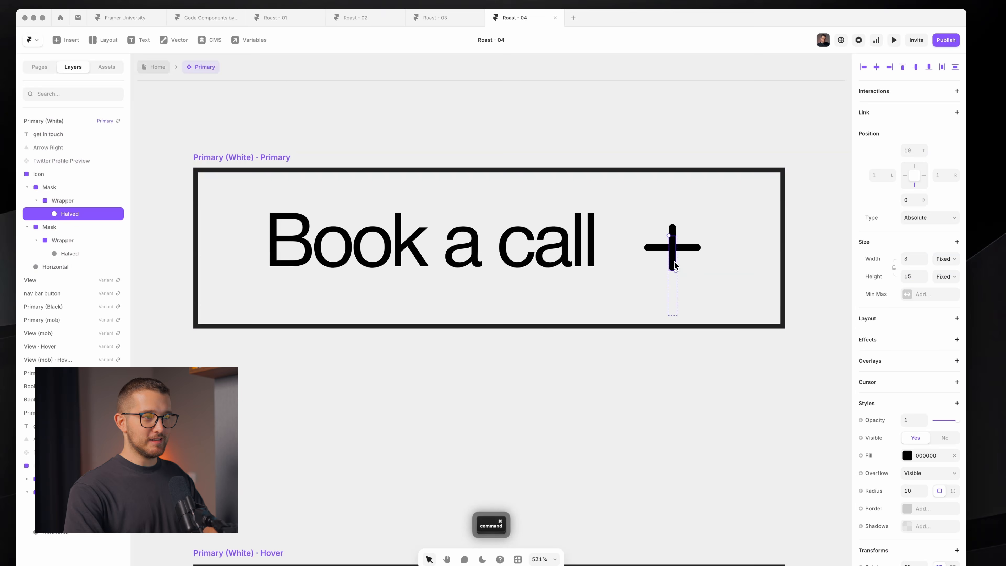
pyautogui.press('Escape')
pyautogui.click(607, 276)
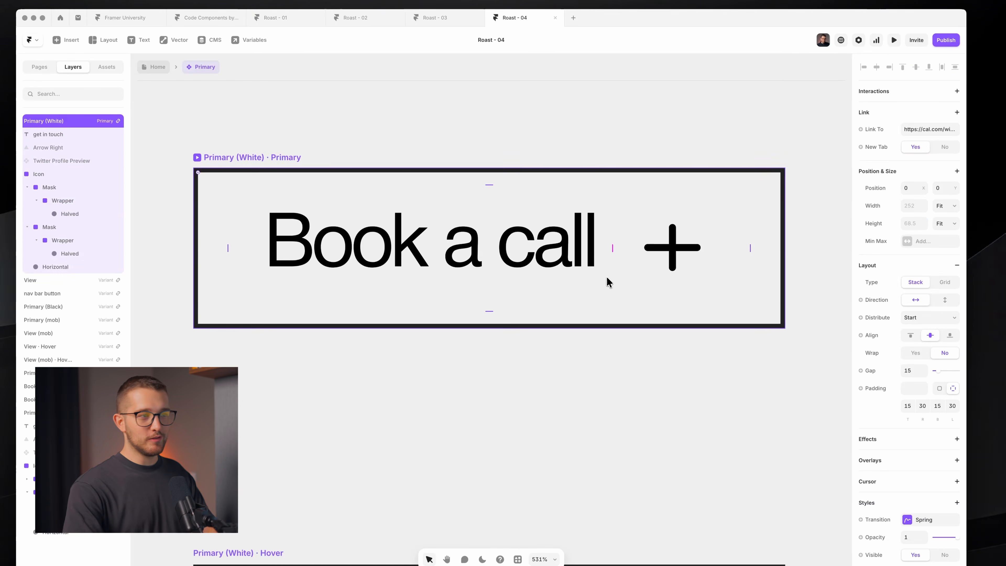
pyautogui.press('super+z')
pyautogui.press('super+z')
pyautogui.press('super+z')
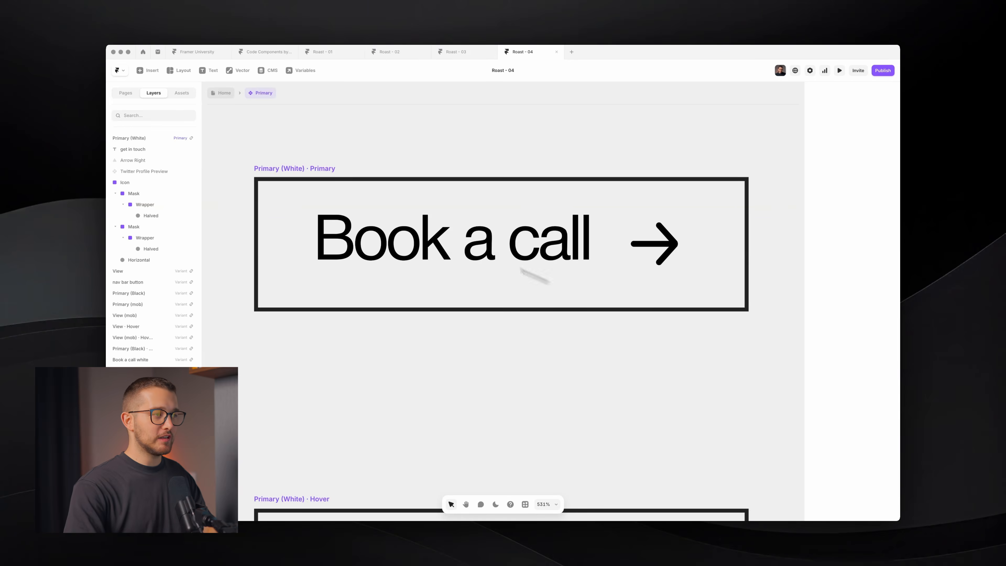
# - Try editing the Book a call text and briefly toggle the Twitter Profile Preview
pyautogui.click(446, 233)
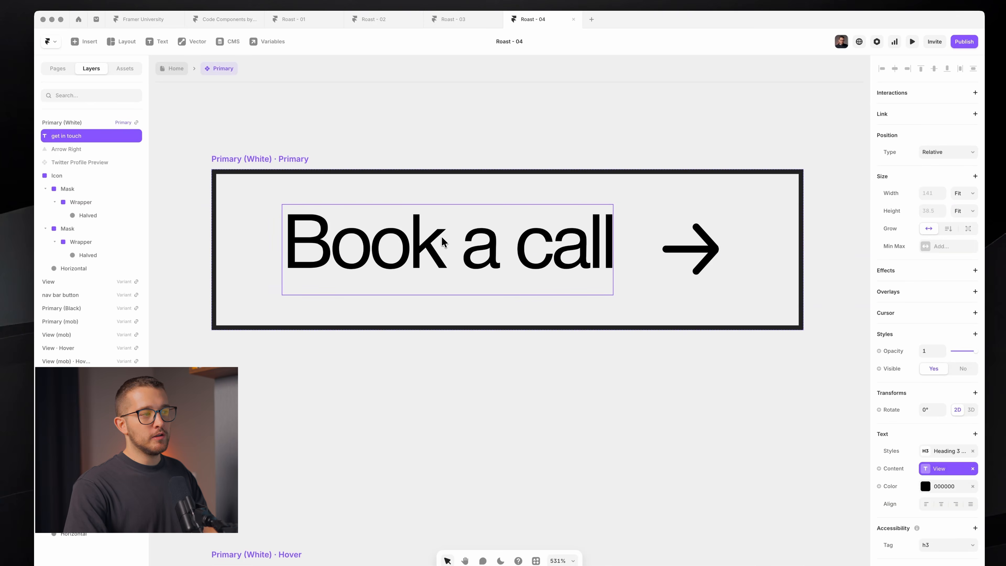
pyautogui.doubleClick(441, 236)
pyautogui.click(313, 233)
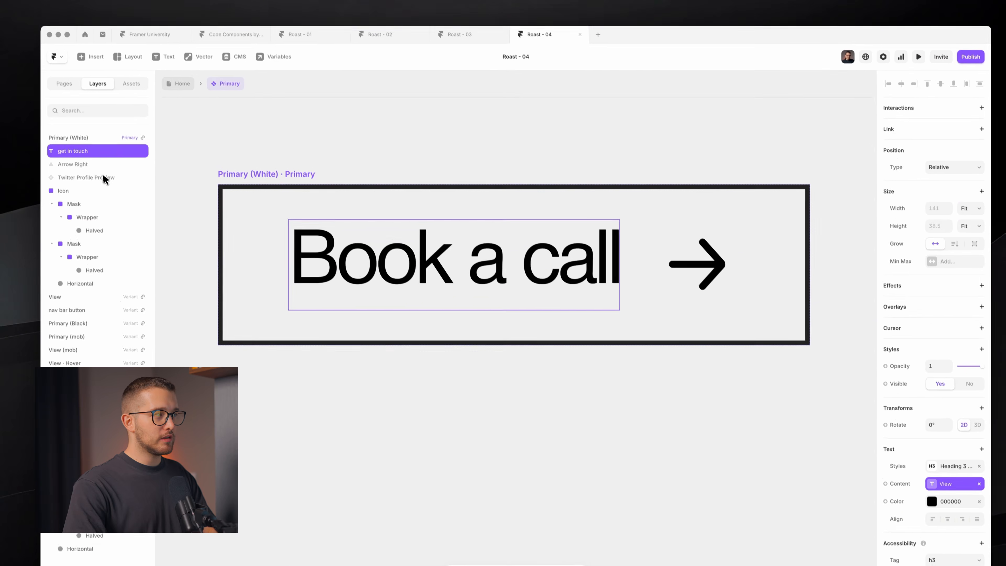
pyautogui.click(96, 160)
pyautogui.press('super+semicolon')
pyautogui.press('super+semicolon')
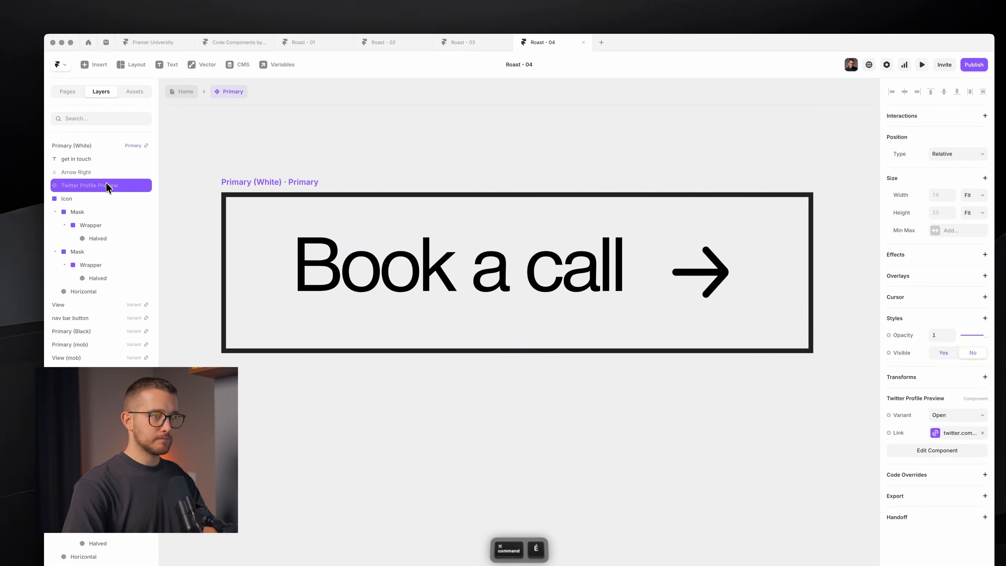
pyautogui.scroll(1, 647, 322)
pyautogui.scroll(-4, 635, 310)
pyautogui.scroll(2, 635, 307)
# - Rename the 'get in touch' text layer to 'Label' and dismiss the plugin dialog
pyautogui.click(588, 295)
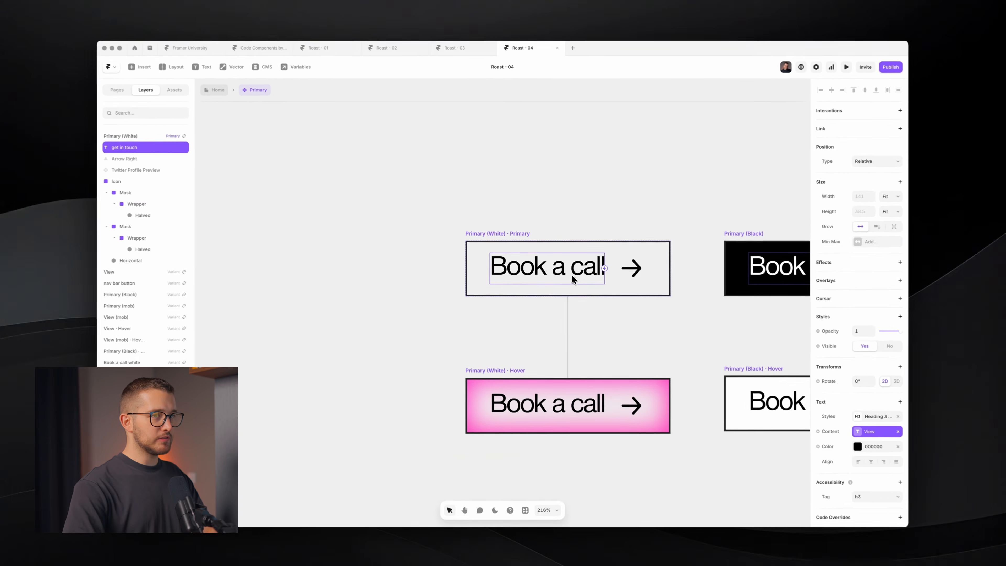
pyautogui.press('alt+super')
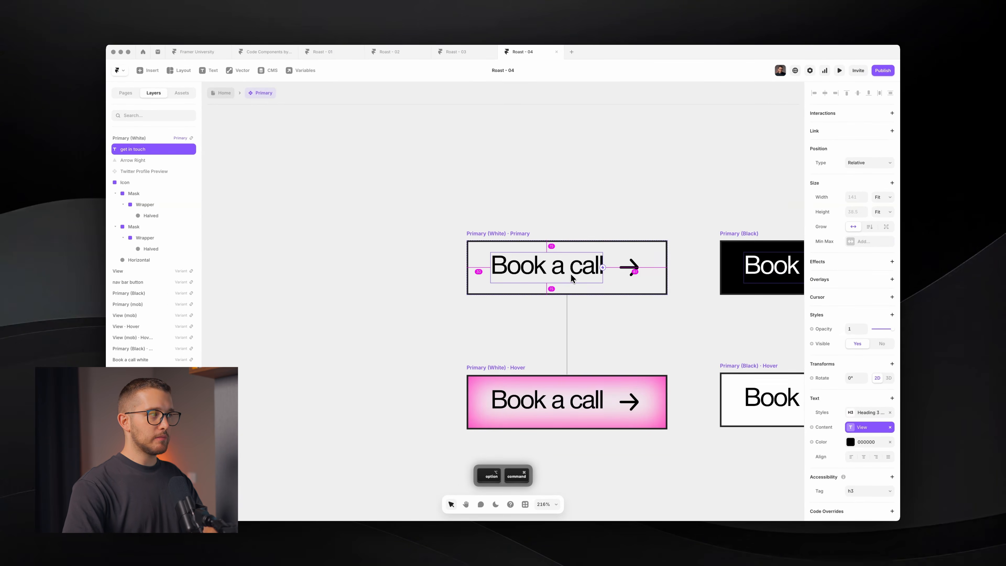
pyautogui.press('super+r')
pyautogui.press('Return')
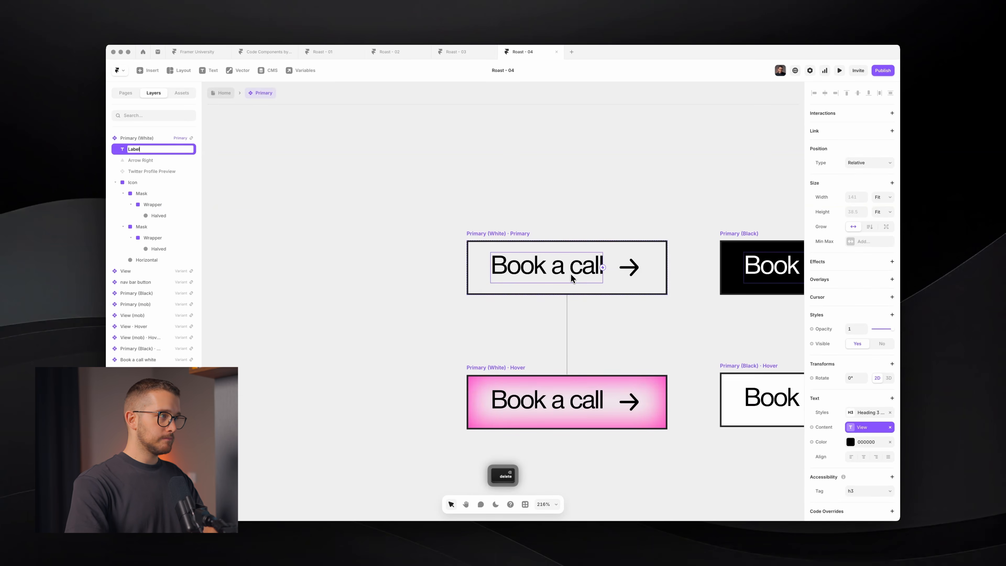
pyautogui.press('alt+super+p')
pyautogui.press('Escape')
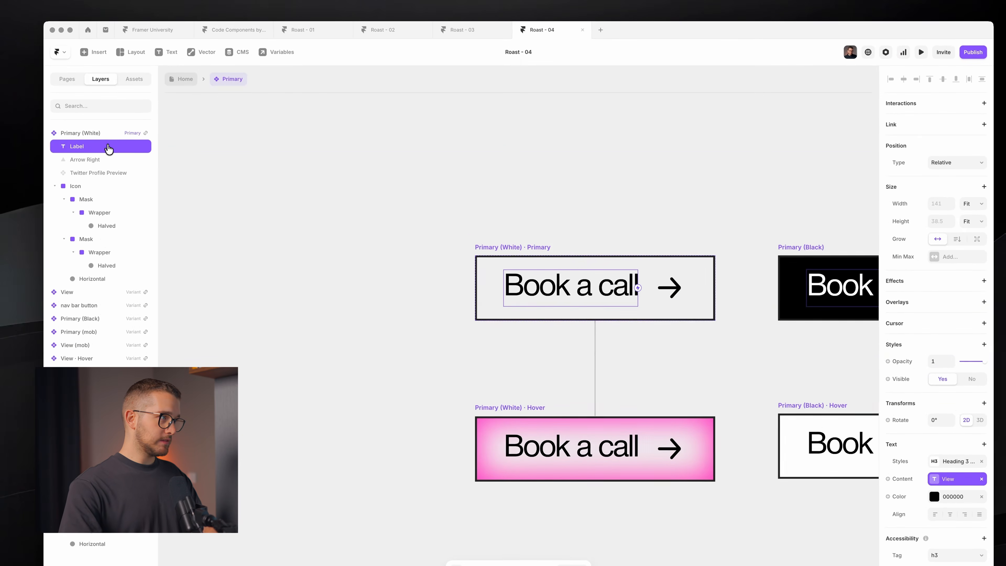
# - Wrap Label in a Fit-width stack named 'Wrapper'
pyautogui.press('alt+super+Return')
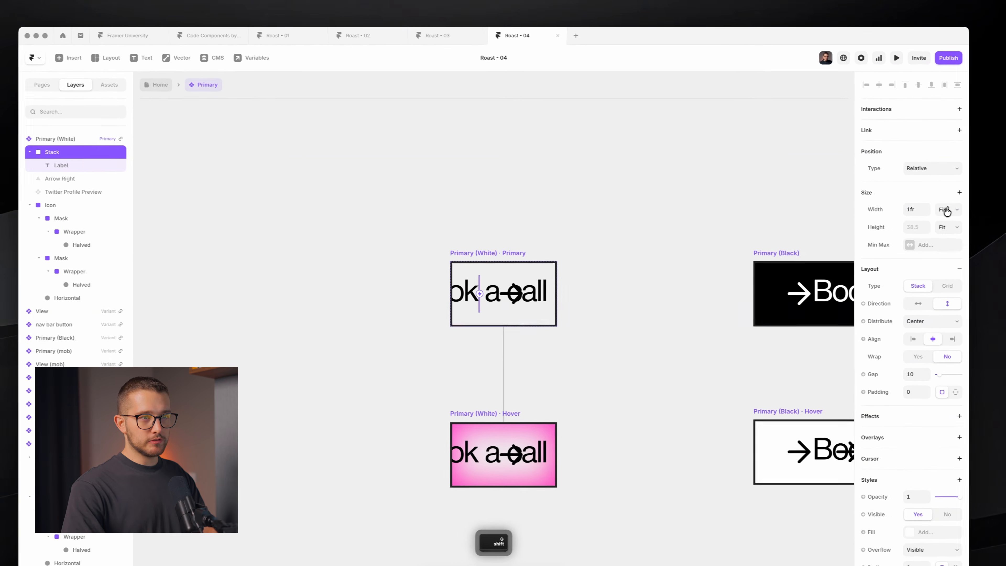
pyautogui.click(946, 221)
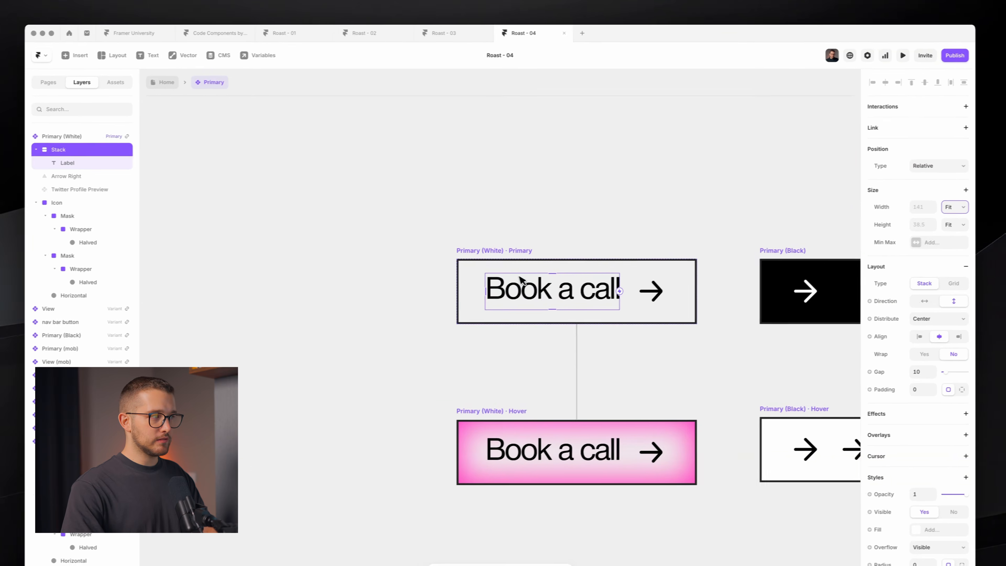
pyautogui.doubleClick(47, 148)
pyautogui.write('Wrapper')
pyautogui.press('Return')
# - Unbind Label's content from the View variable, leaving plain 'Book a call'
pyautogui.click(96, 185)
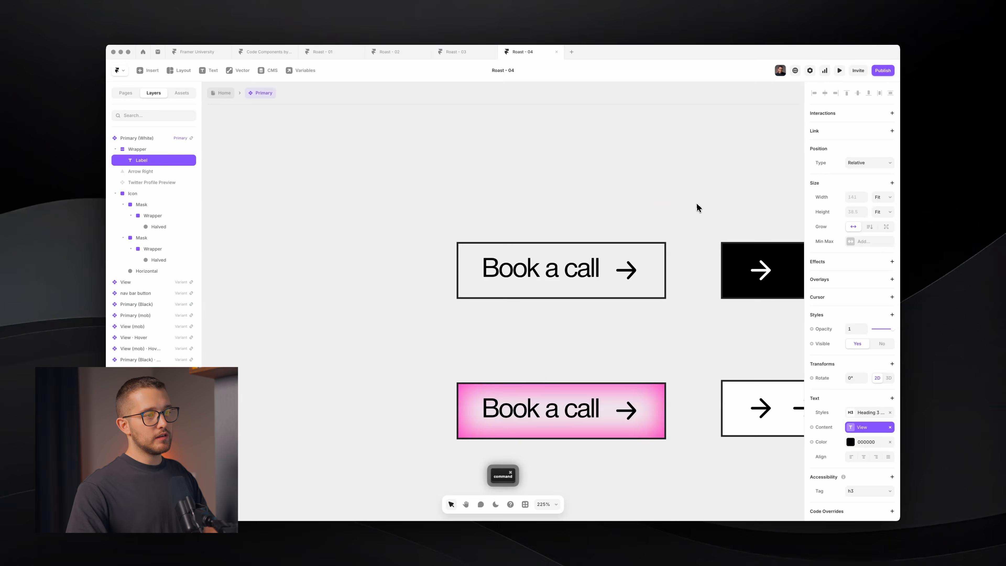
pyautogui.scroll(-5, 696, 209)
pyautogui.scroll(4, 696, 208)
pyautogui.scroll(1, 697, 211)
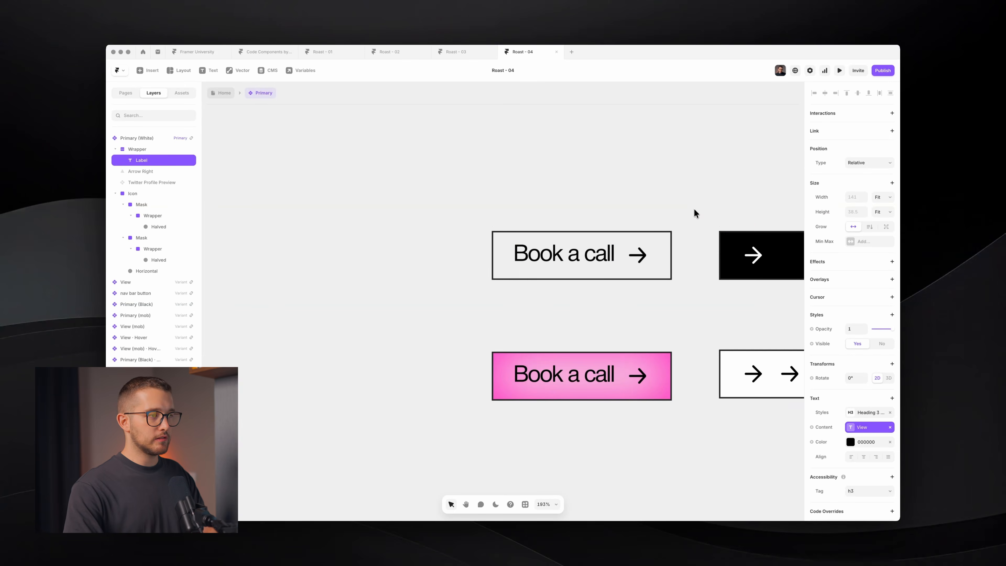
pyautogui.scroll(1, 685, 232)
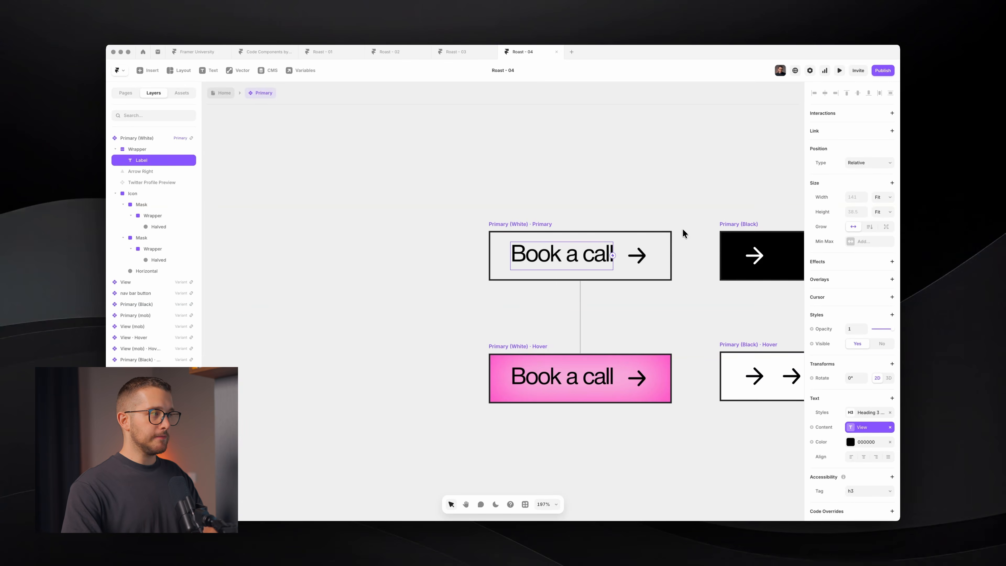
pyautogui.hscroll(2, 683, 233)
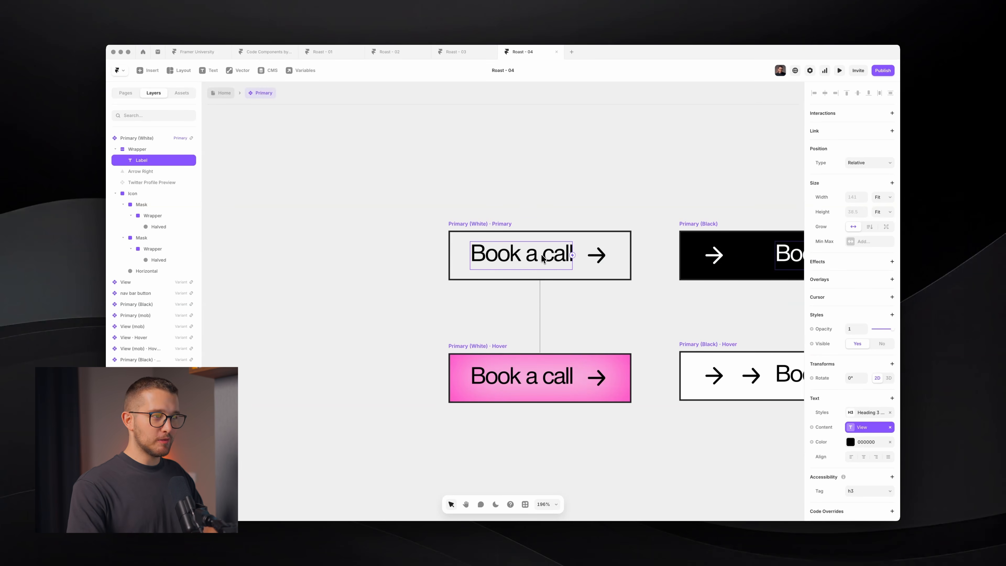
pyautogui.click(890, 428)
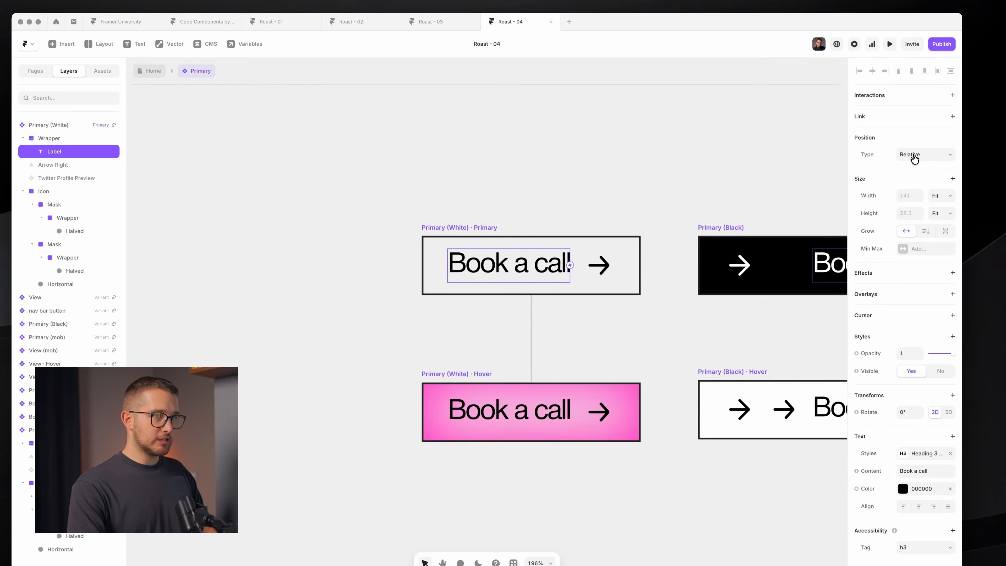
pyautogui.click(915, 155)
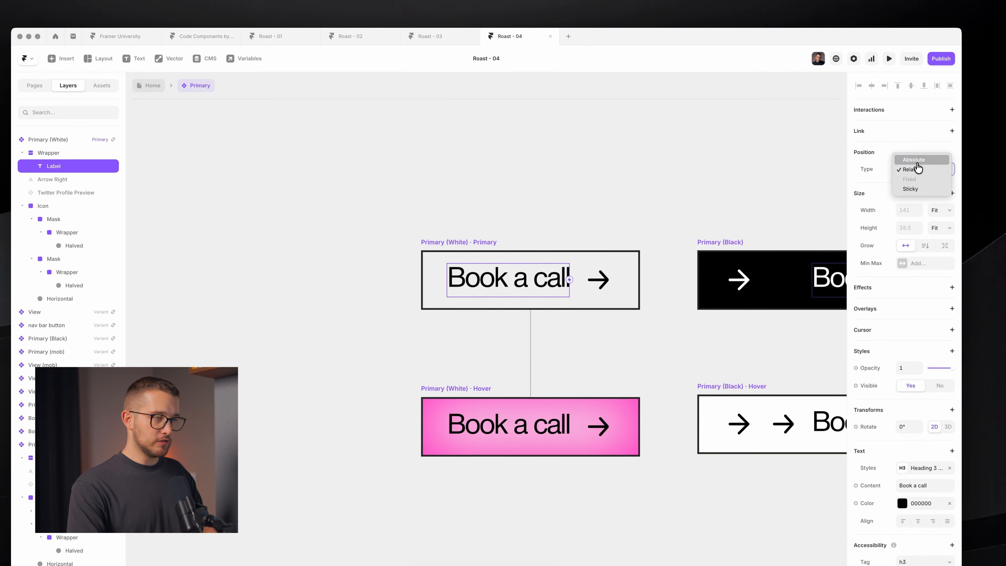
# - Duplicate the Book a call label and make the copy Absolute with Left 0
pyautogui.click(506, 283)
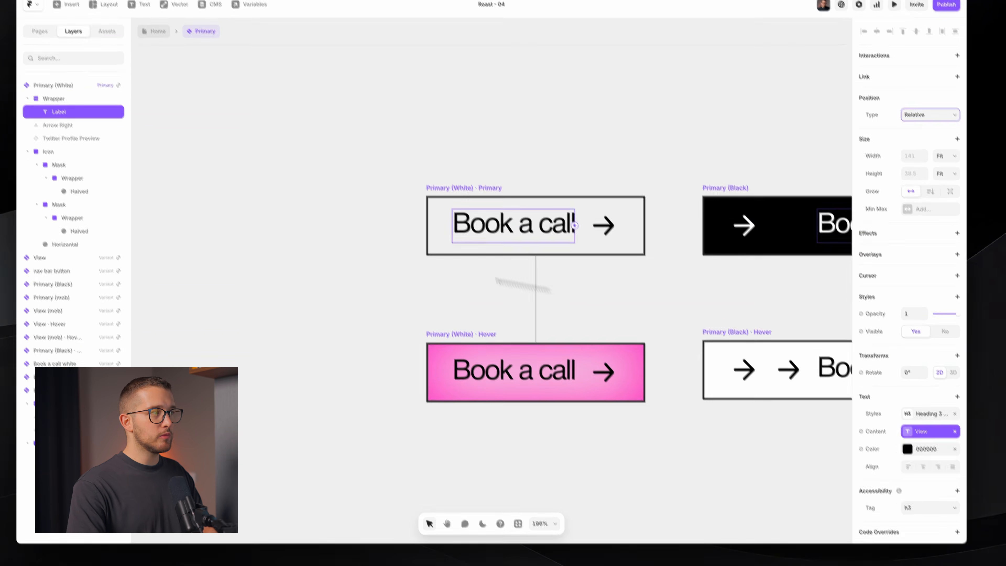
pyautogui.press('super+d')
pyautogui.click(963, 148)
pyautogui.click(939, 168)
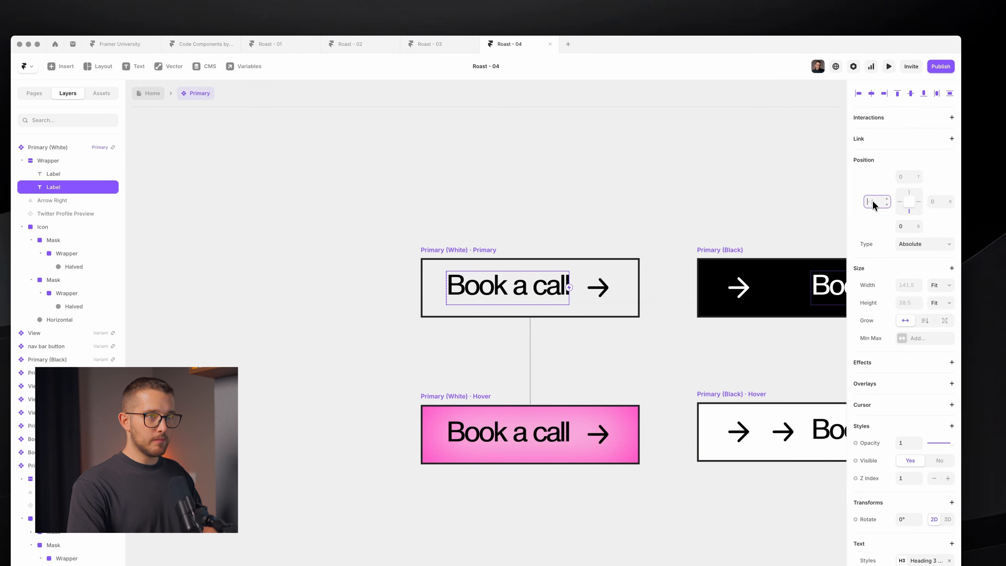
pyautogui.write('0')
pyautogui.press('Return')
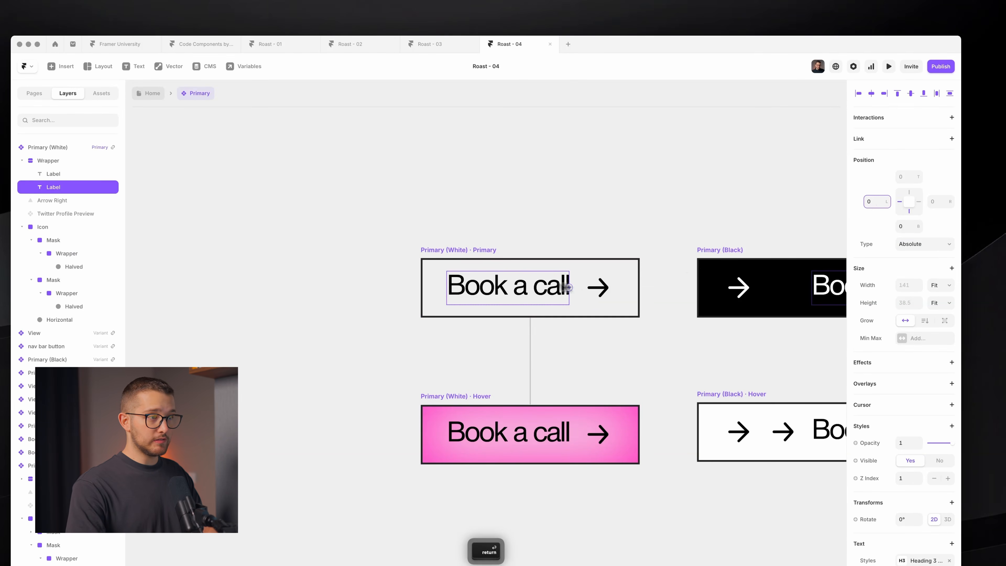
# - Unlink the copy from the View variable, rename it YOU, and set opacity to 0
pyautogui.click(954, 556)
pyautogui.click(934, 557)
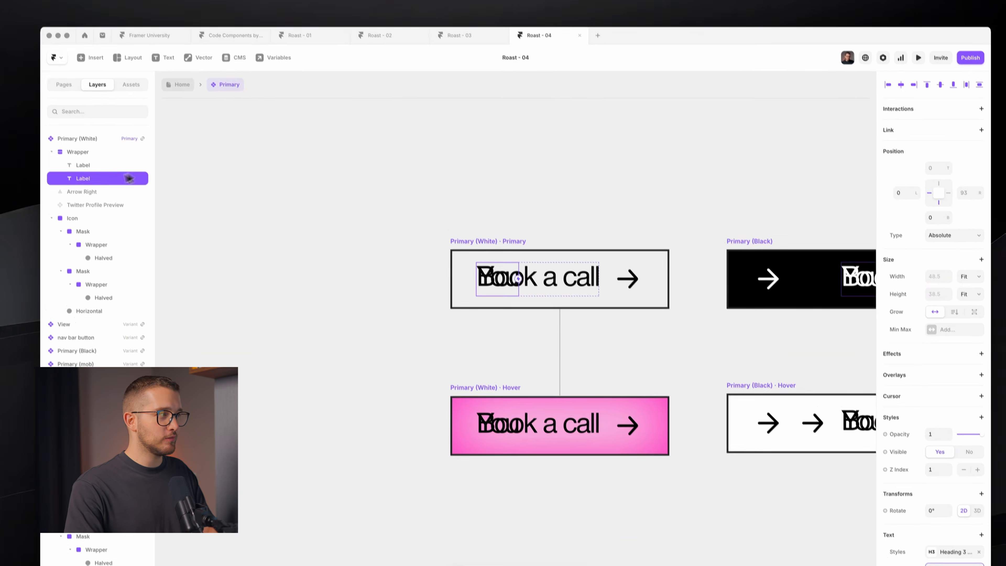
pyautogui.doubleClick(104, 166)
pyautogui.write('YOU')
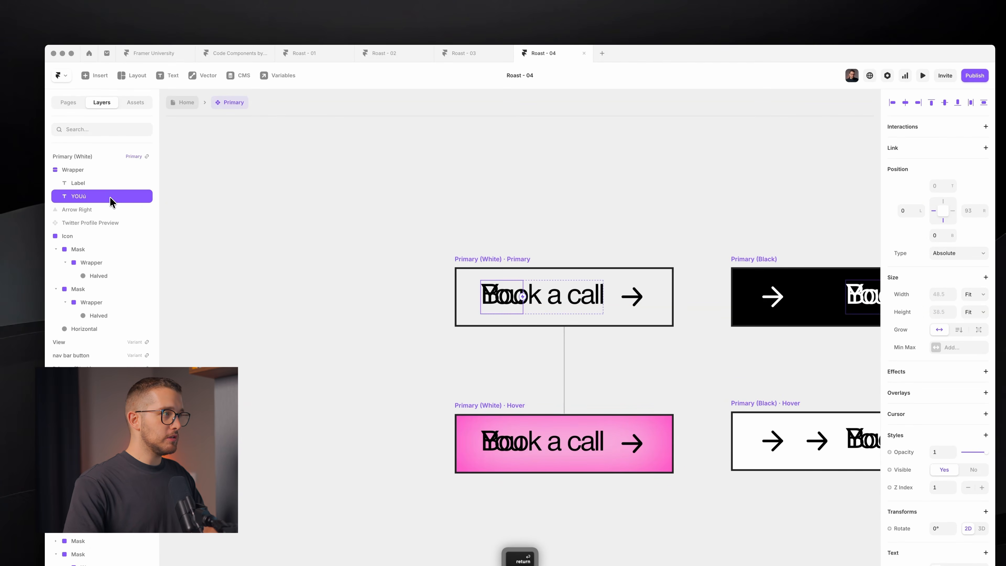
pyautogui.click(86, 183)
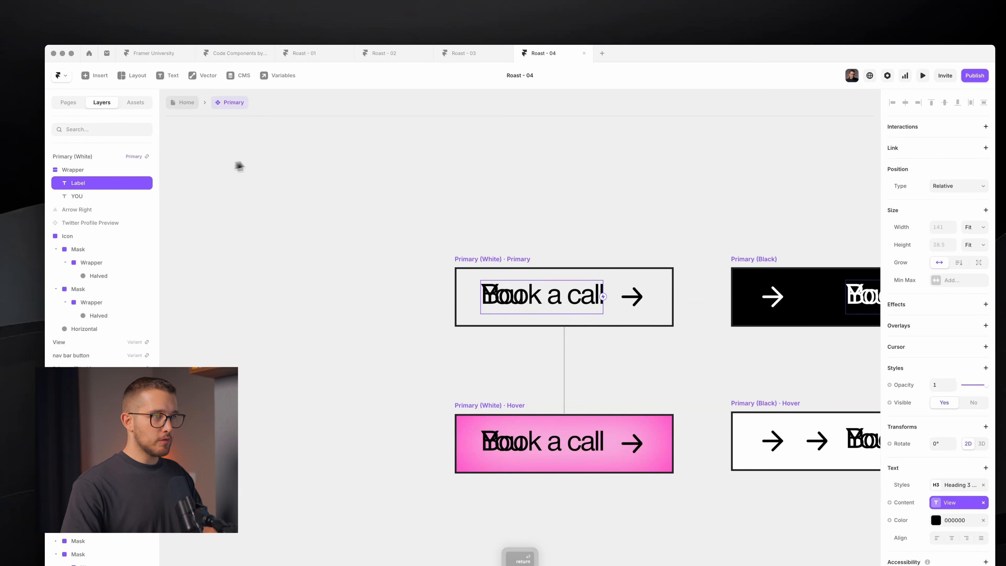
pyautogui.moveTo(979, 386); pyautogui.dragTo(899, 392)
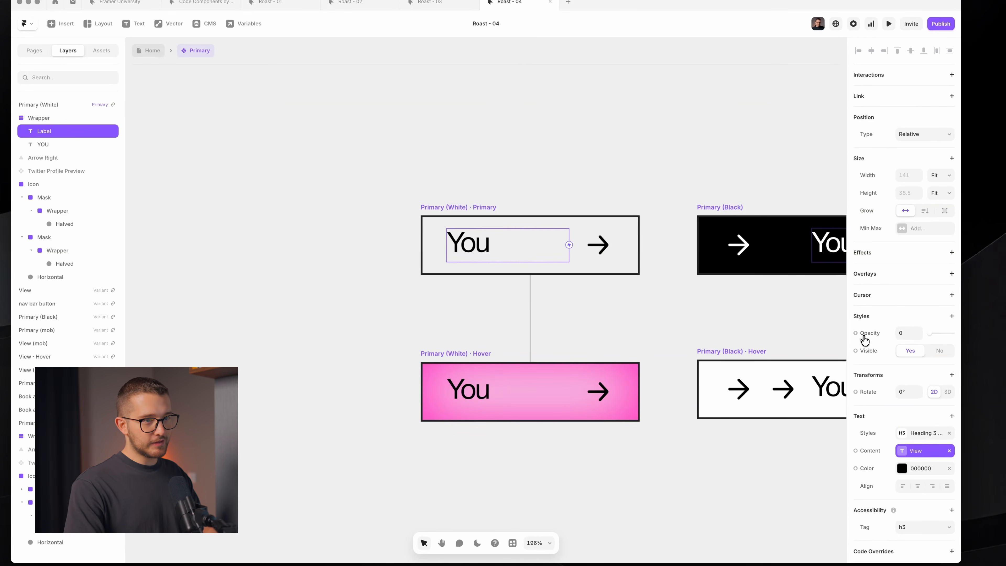
pyautogui.click(44, 144)
pyautogui.moveTo(953, 400); pyautogui.dragTo(929, 386)
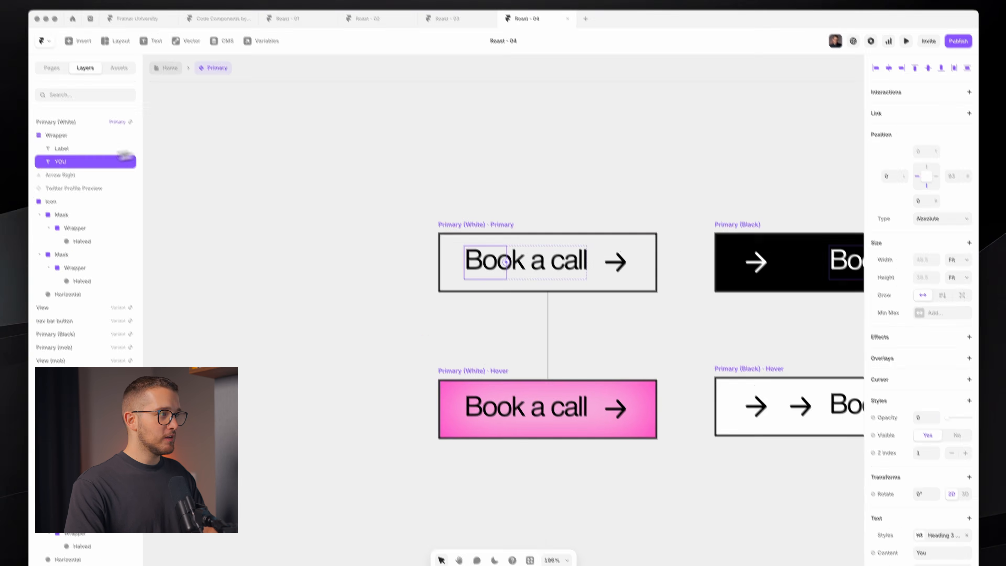
# - Add User Select: None to both the Label and YOU layers
pyautogui.keyDown('shift'); pyautogui.click(75, 117); pyautogui.keyUp('shift')
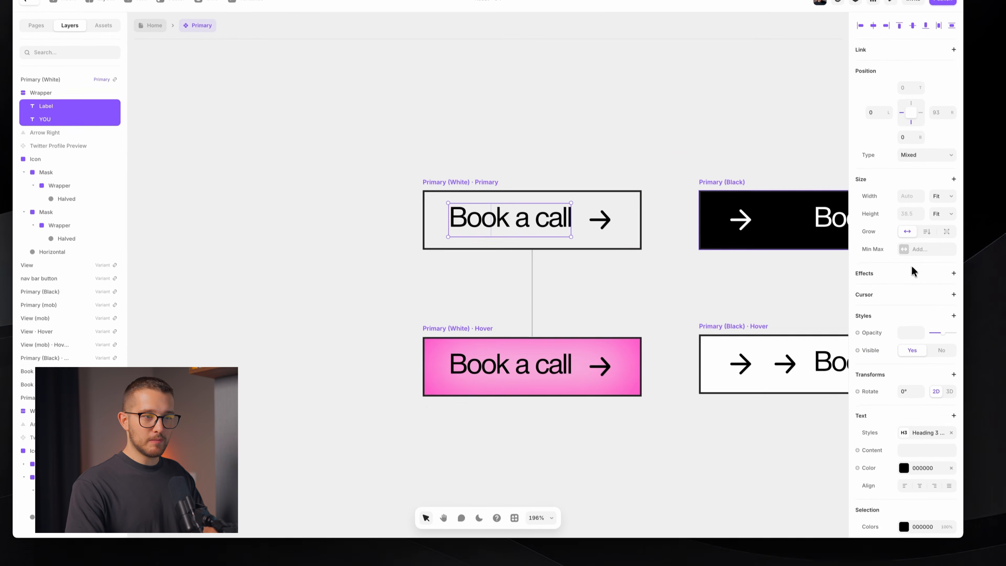
pyautogui.click(954, 316)
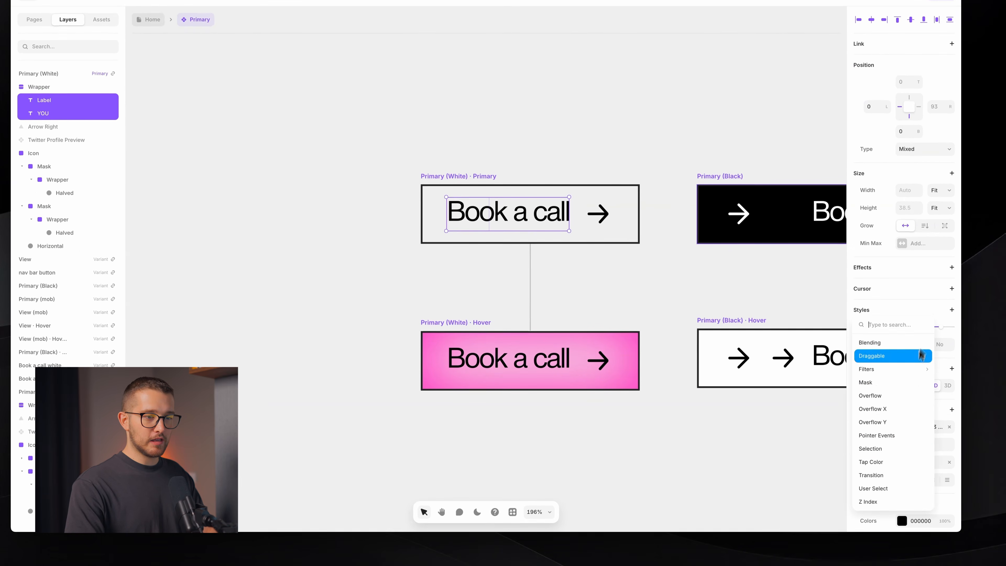
pyautogui.click(899, 491)
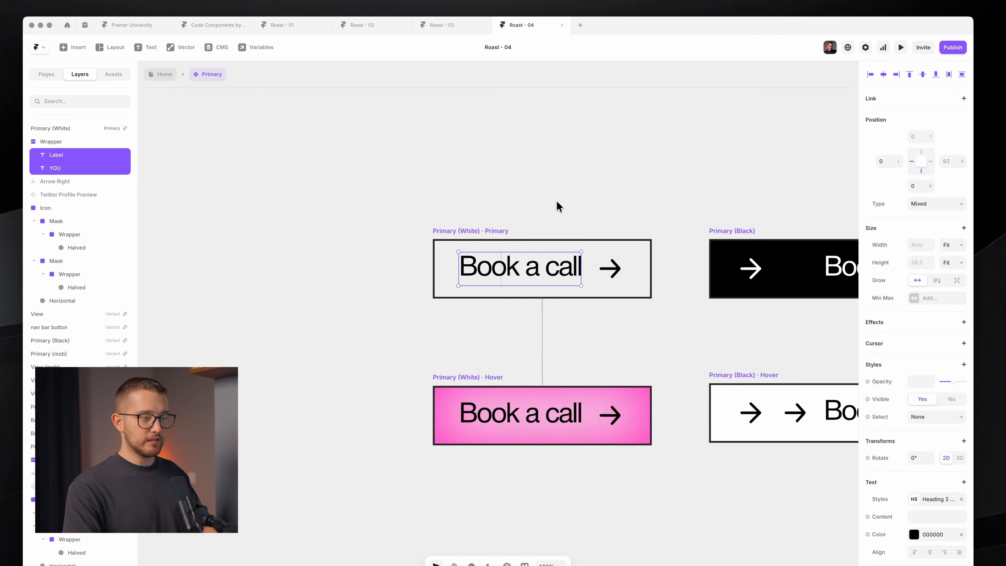
pyautogui.click(547, 152)
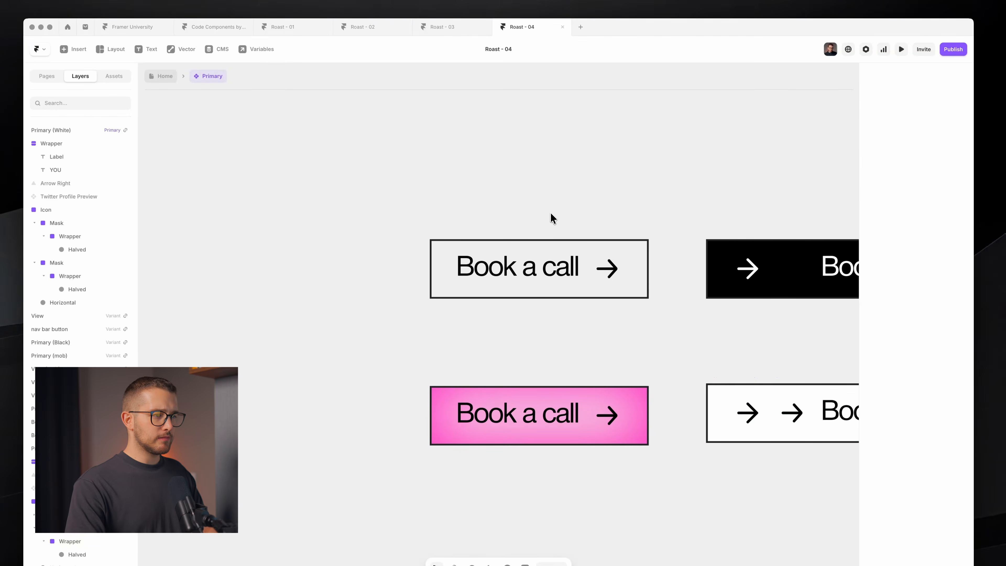
pyautogui.hscroll(2, 550, 214)
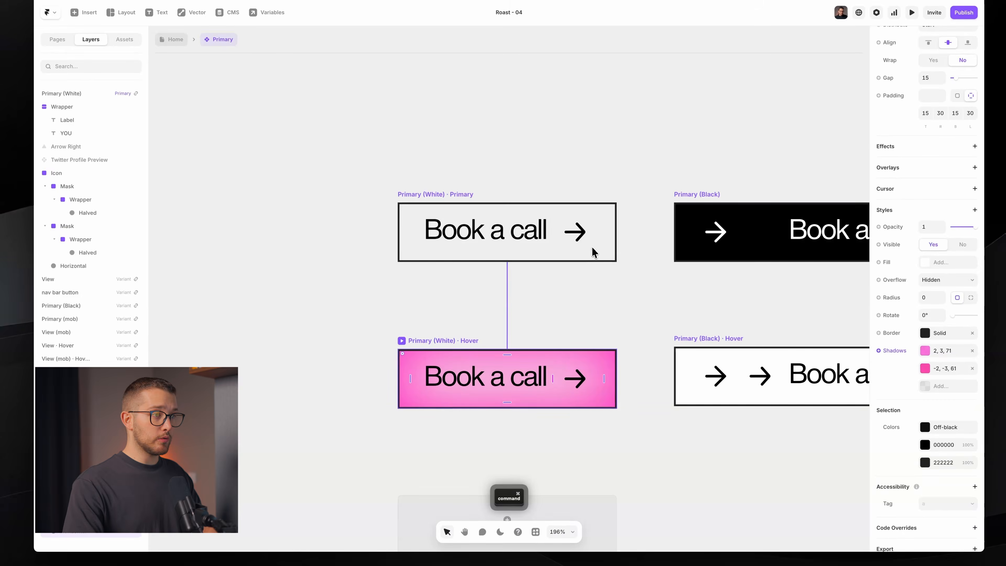
# - Delete the unused Arrow Right layer from the button
pyautogui.click(572, 269)
pyautogui.click(150, 171)
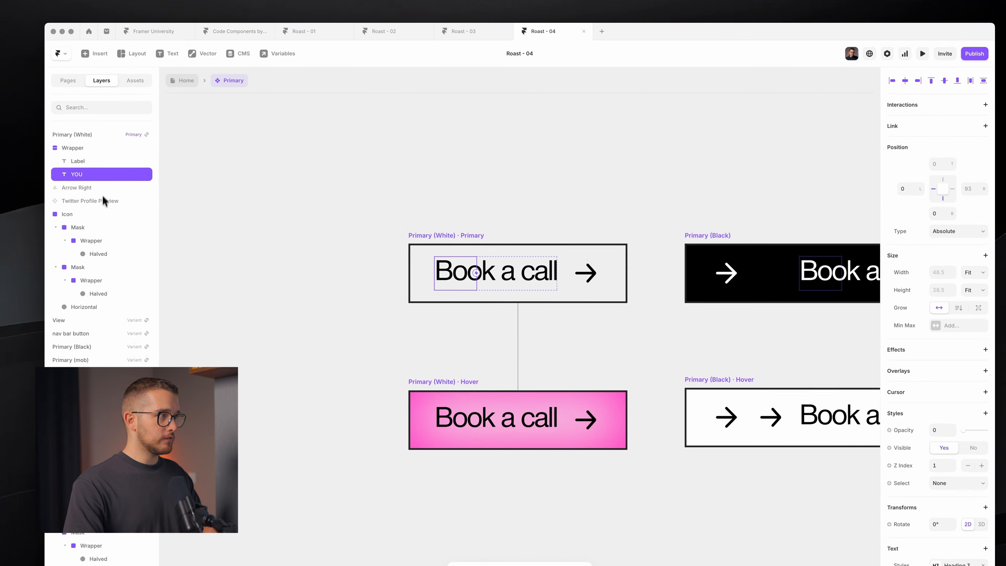
pyautogui.click(103, 203)
pyautogui.click(107, 190)
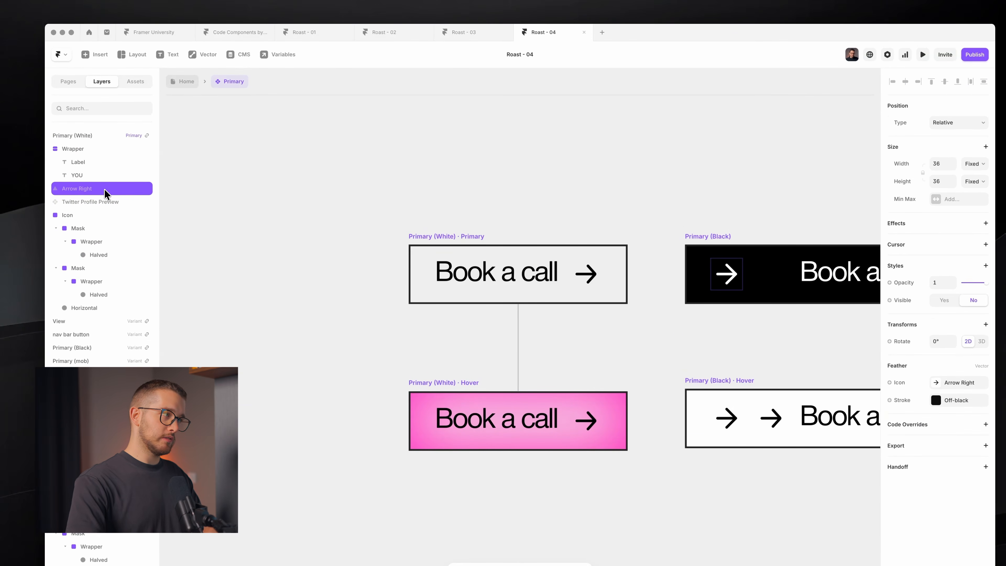
pyautogui.press('BackSpace')
# - Show Twitter Profile Preview as an Absolute layer just right of the button, at 0 opacity
pyautogui.click(104, 193)
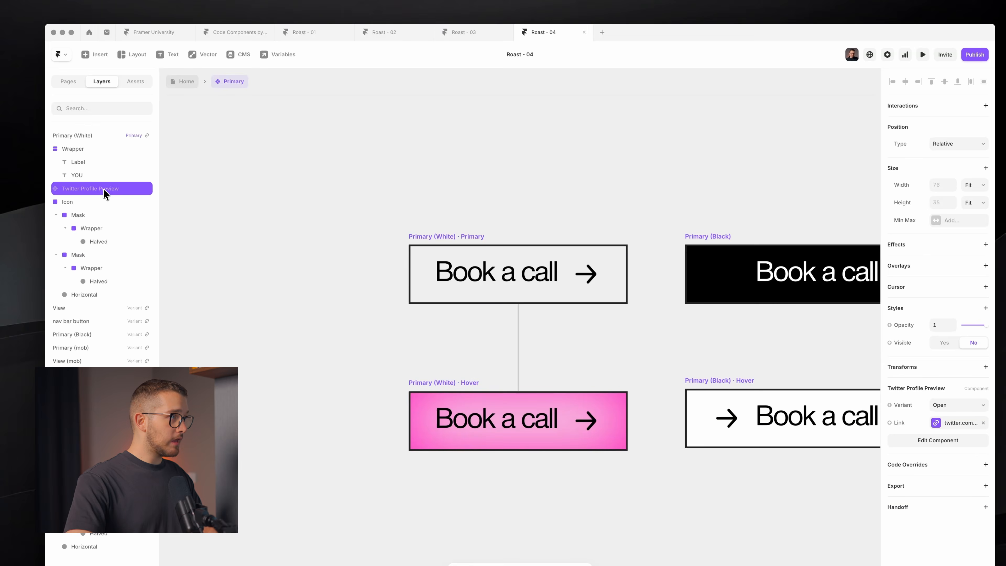
pyautogui.press('super+eacute')
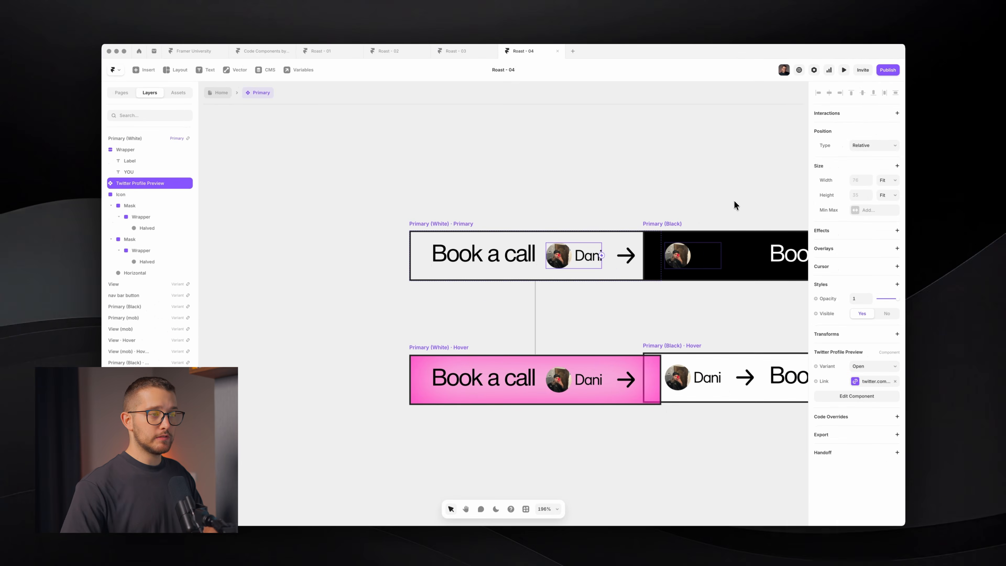
pyautogui.press('Right')
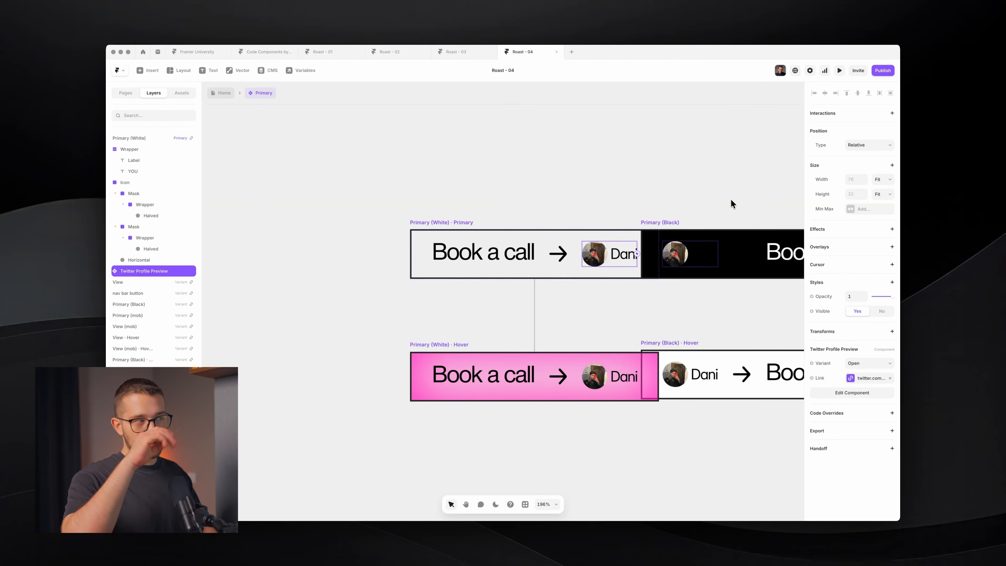
pyautogui.click(855, 145)
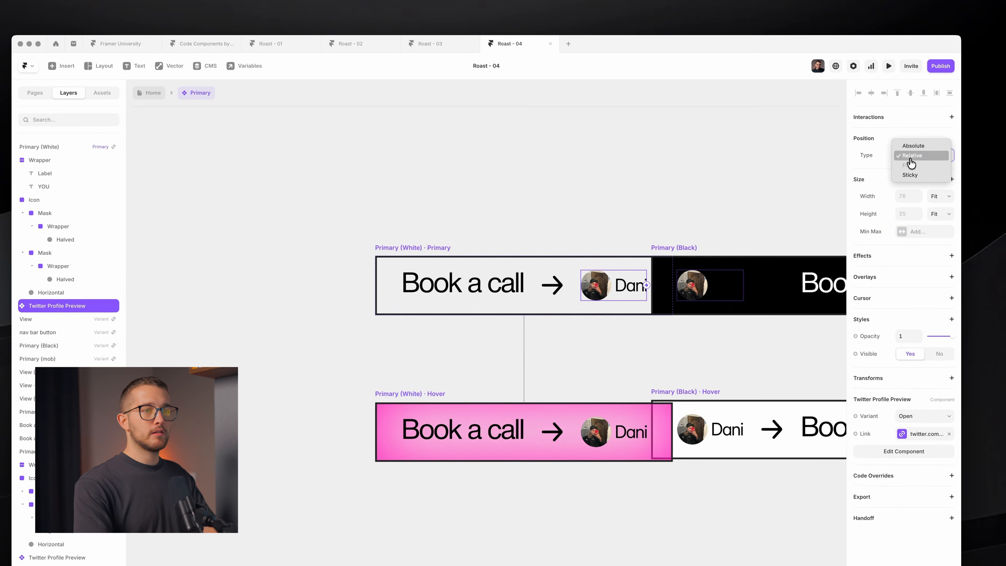
pyautogui.click(913, 146)
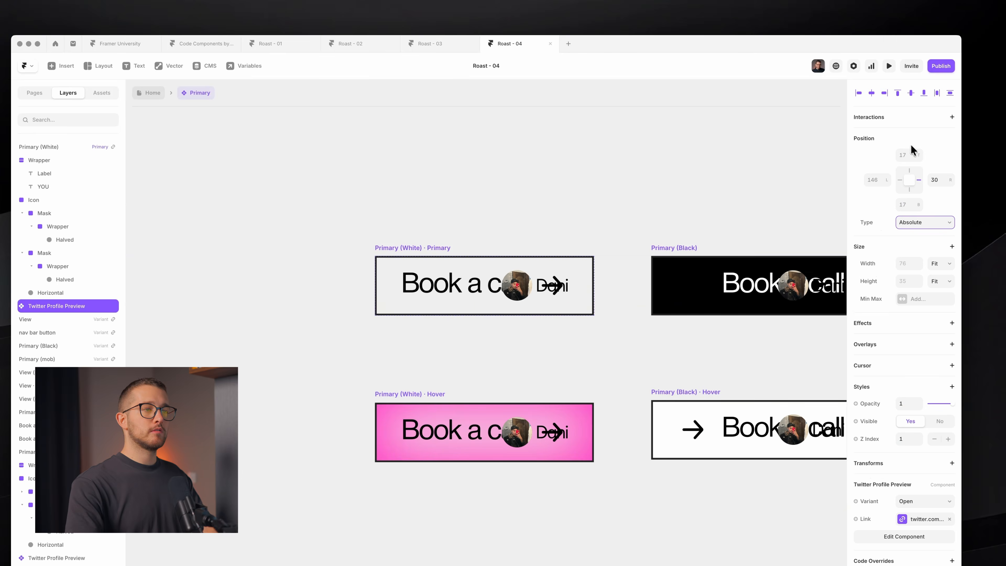
pyautogui.hotkey('shift', 'Right')
pyautogui.hotkey('shift', 'Right')
pyautogui.hotkey('shift', 'Right')
pyautogui.hotkey('shift', 'Right')
pyautogui.hotkey('shift', 'Right')
pyautogui.hotkey('shift', 'Right')
pyautogui.hotkey('shift', 'Right')
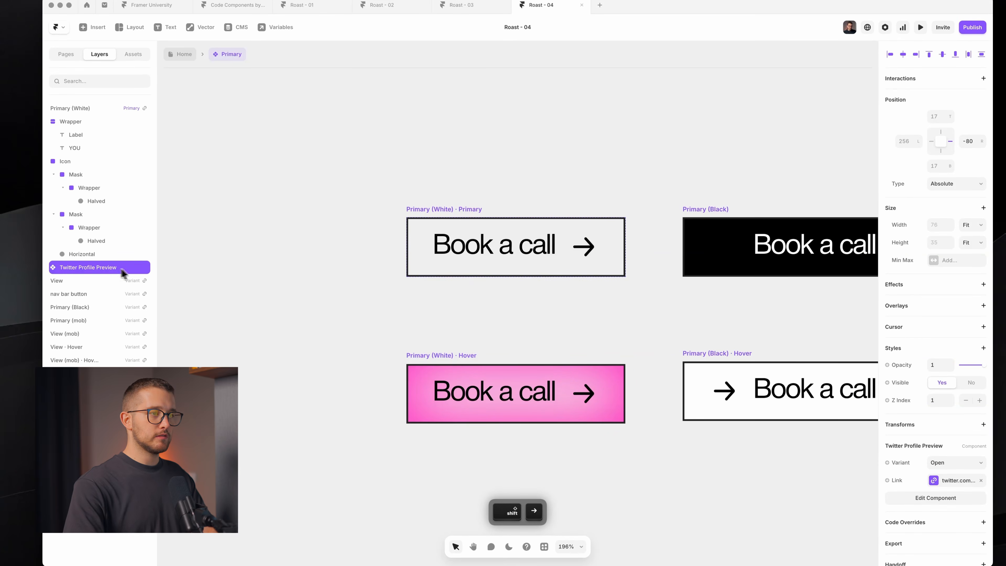
pyautogui.moveTo(984, 365); pyautogui.dragTo(956, 366)
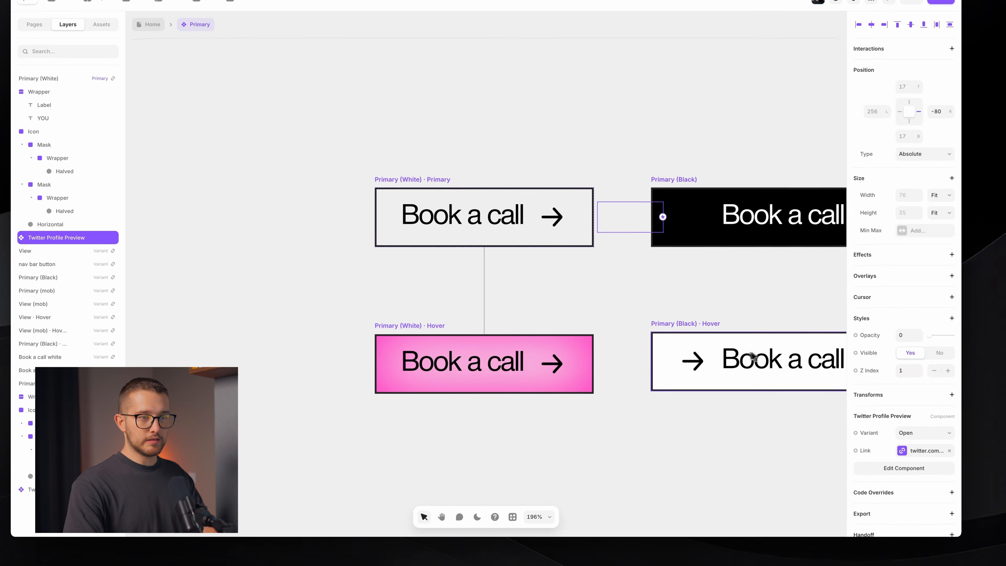
pyautogui.click(555, 421)
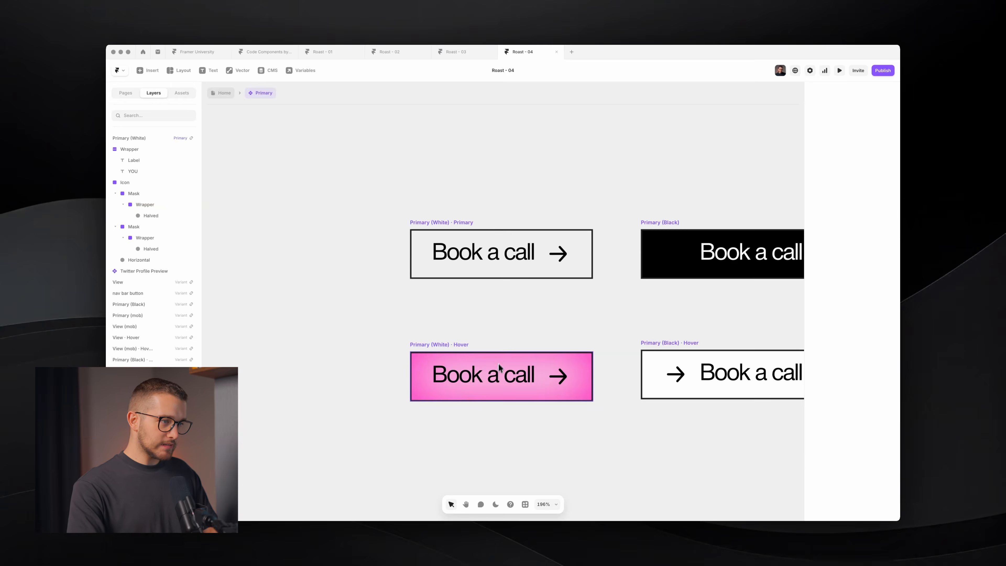
# - In the hover variant, hide the Book a call label and show the You text fully
pyautogui.click(502, 352)
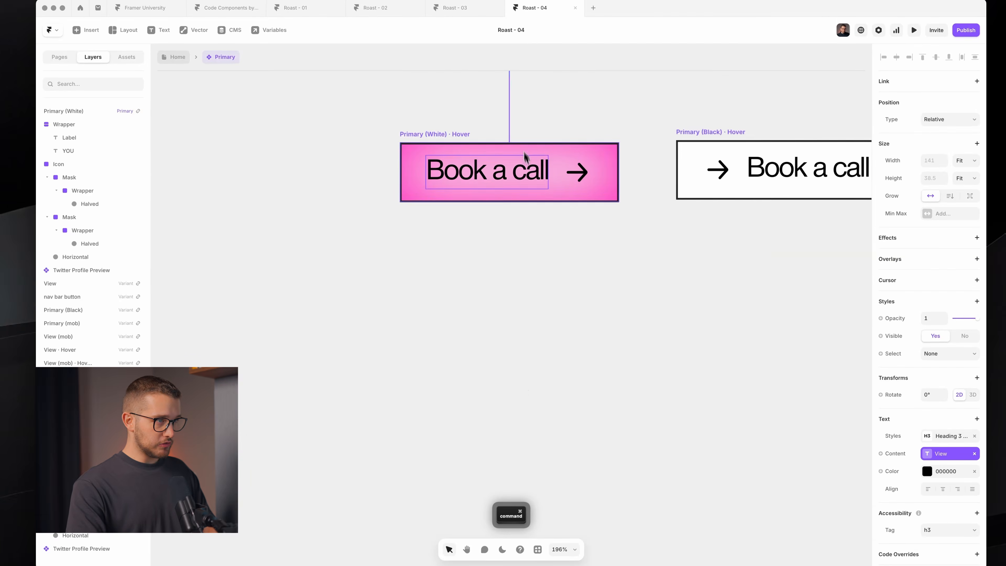
pyautogui.scroll(4, 523, 152)
pyautogui.press('0')
pyautogui.press('0')
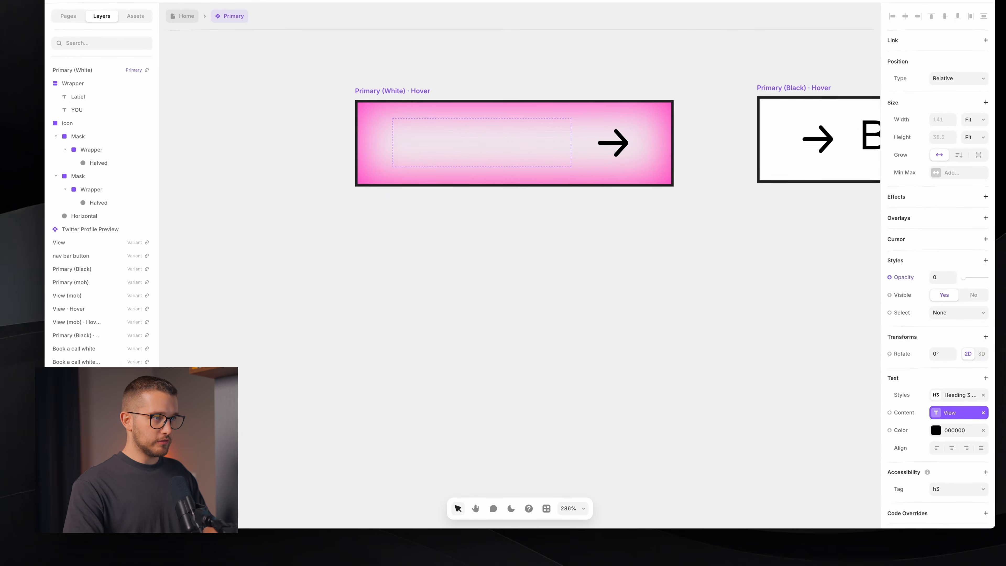
pyautogui.click(77, 442)
pyautogui.press('0')
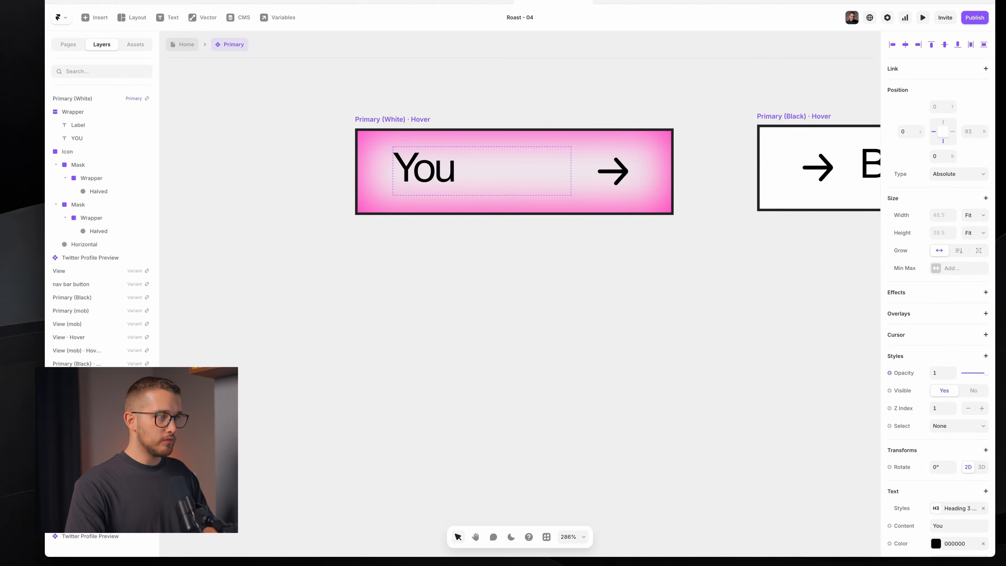
# - Keep the Wrapper at fit width and relative position, resizing it to fit You
pyautogui.keyDown('super'); pyautogui.click(487, 185); pyautogui.keyUp('super')
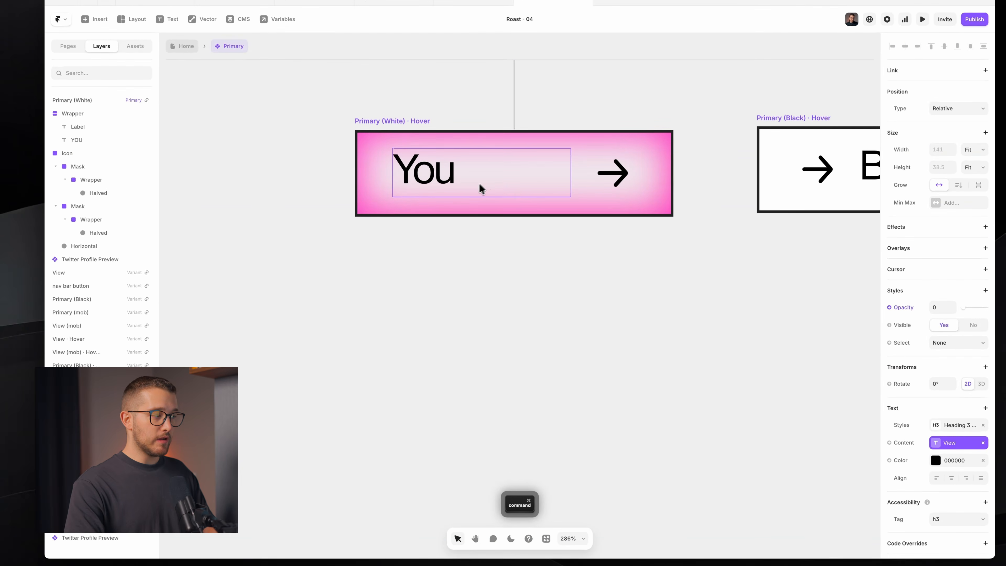
pyautogui.click(76, 418)
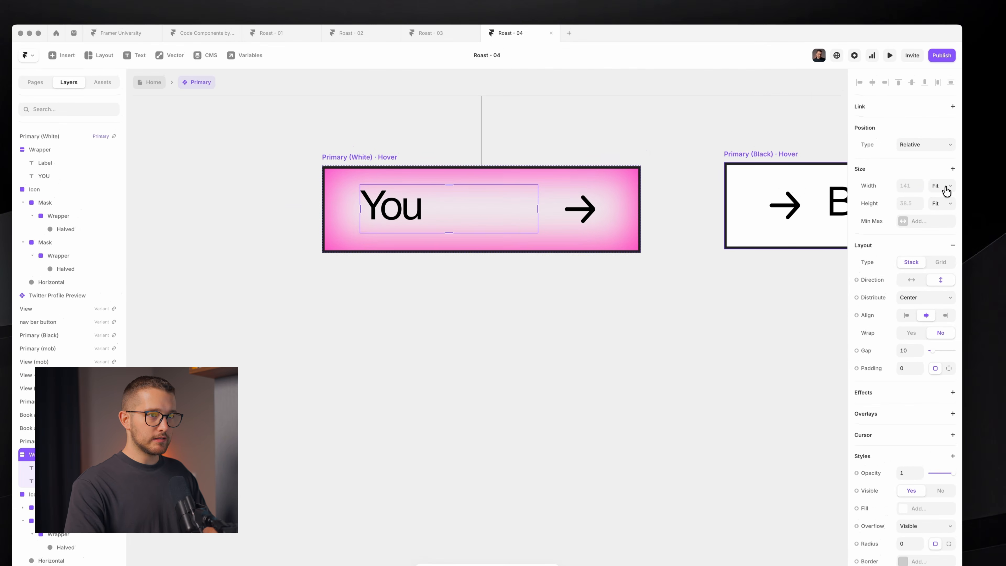
pyautogui.click(946, 188)
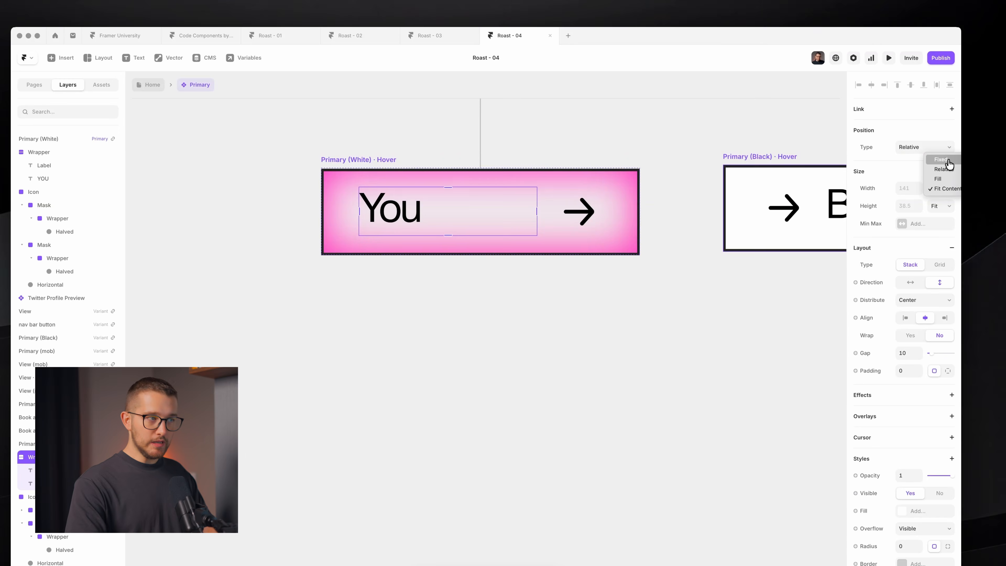
pyautogui.click(479, 228)
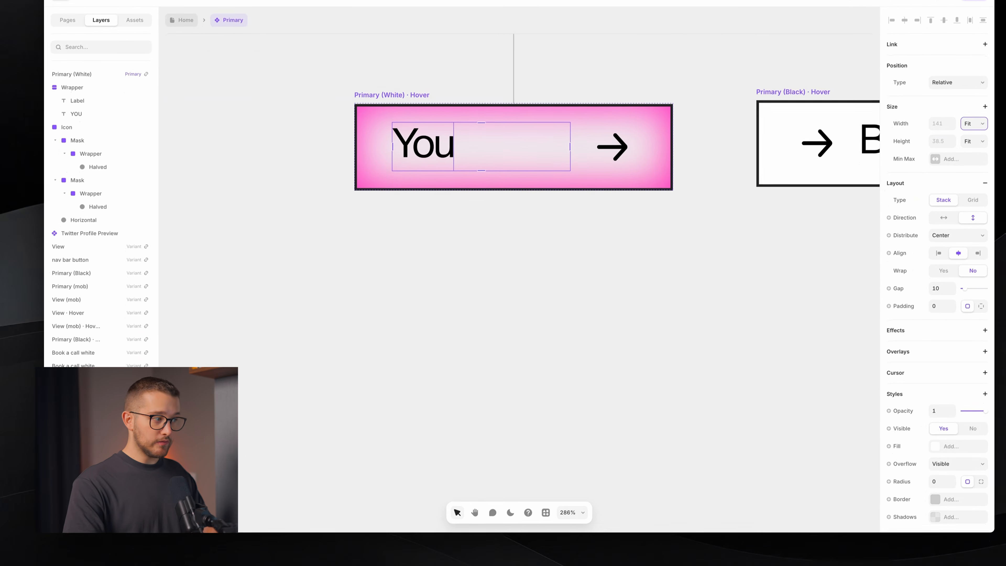
pyautogui.click(77, 406)
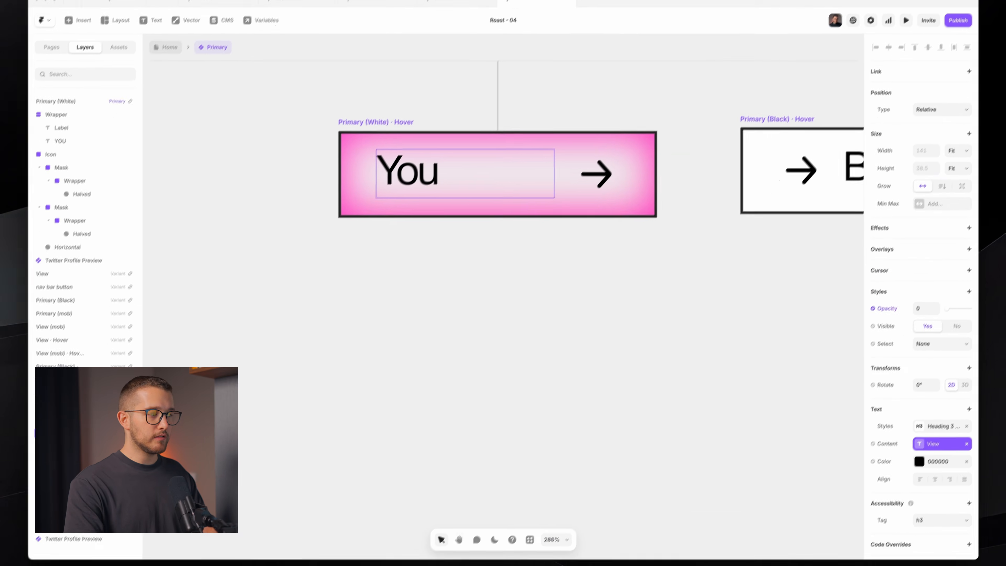
pyautogui.click(75, 446)
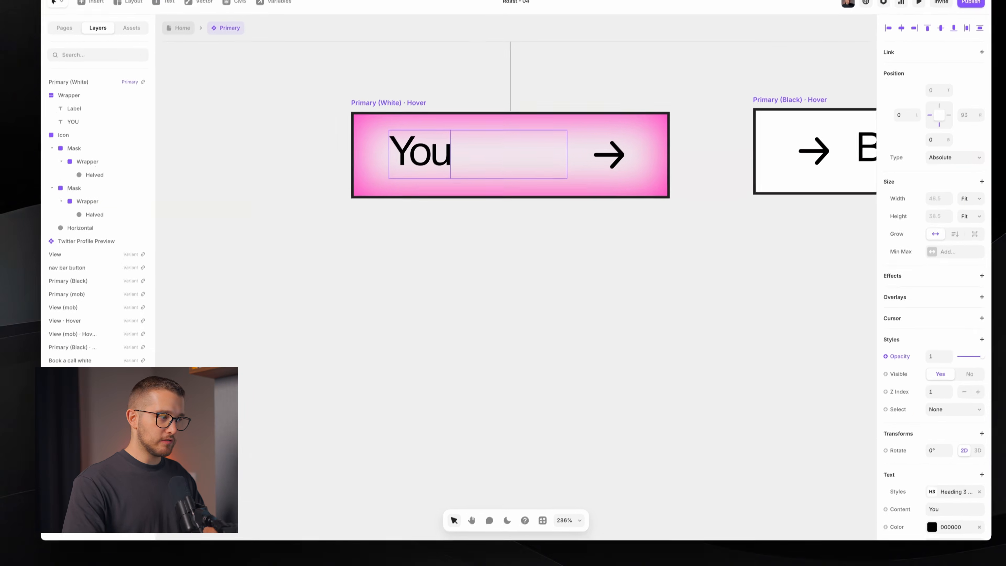
pyautogui.click(67, 449)
pyautogui.click(928, 140)
pyautogui.click(932, 204)
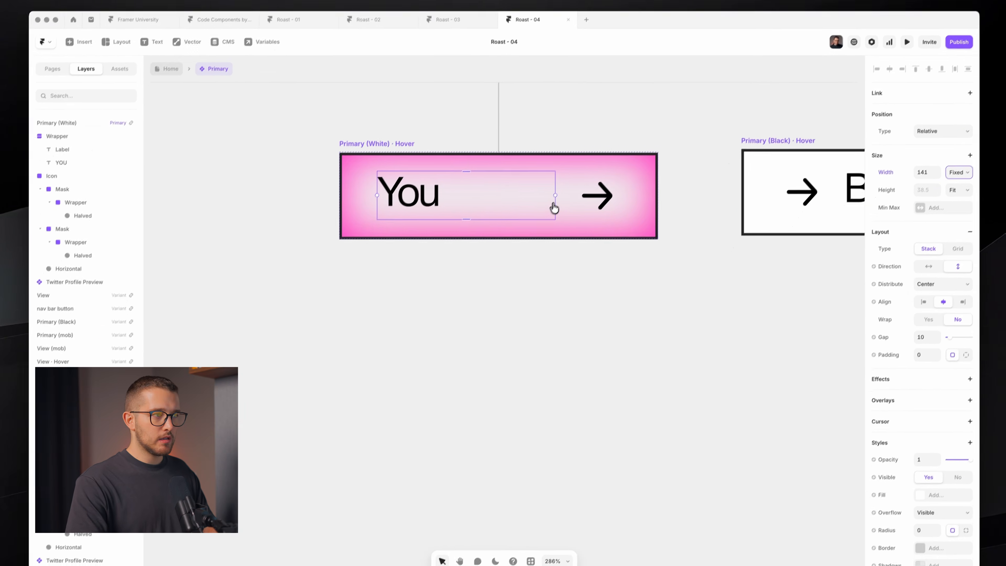
pyautogui.moveTo(537, 224); pyautogui.dragTo(418, 239)
pyautogui.moveTo(444, 202); pyautogui.dragTo(448, 201)
# - Rotate the arrow's wrapper to 0° and its stroke upright to form a plus
pyautogui.keyDown('super'); pyautogui.click(497, 187); pyautogui.keyUp('super')
pyautogui.scroll(1, 492, 192)
pyautogui.keyDown('super'); pyautogui.click(487, 182); pyautogui.keyUp('super')
pyautogui.keyDown('super'); pyautogui.click(487, 182); pyautogui.keyUp('super')
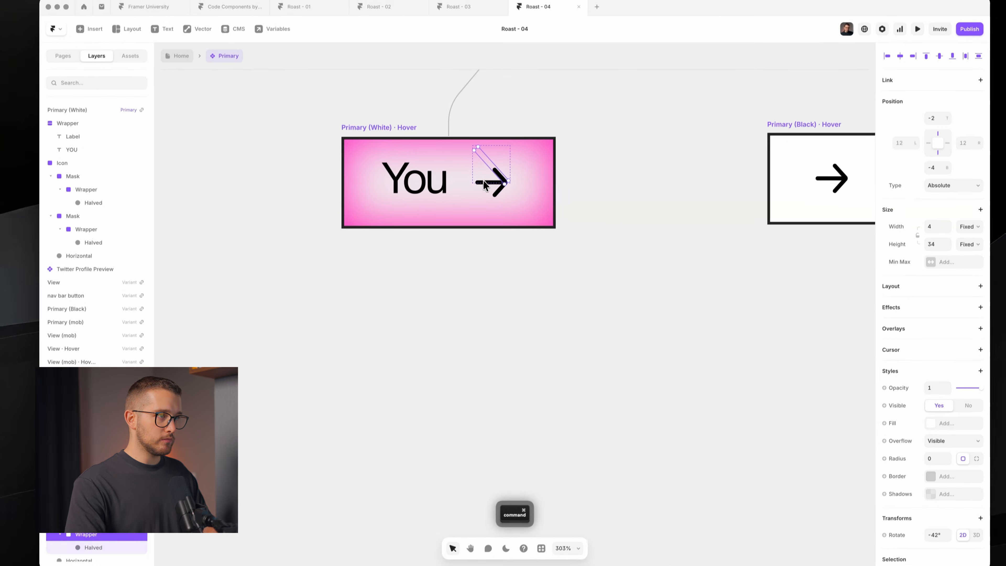
pyautogui.scroll(3, 485, 184)
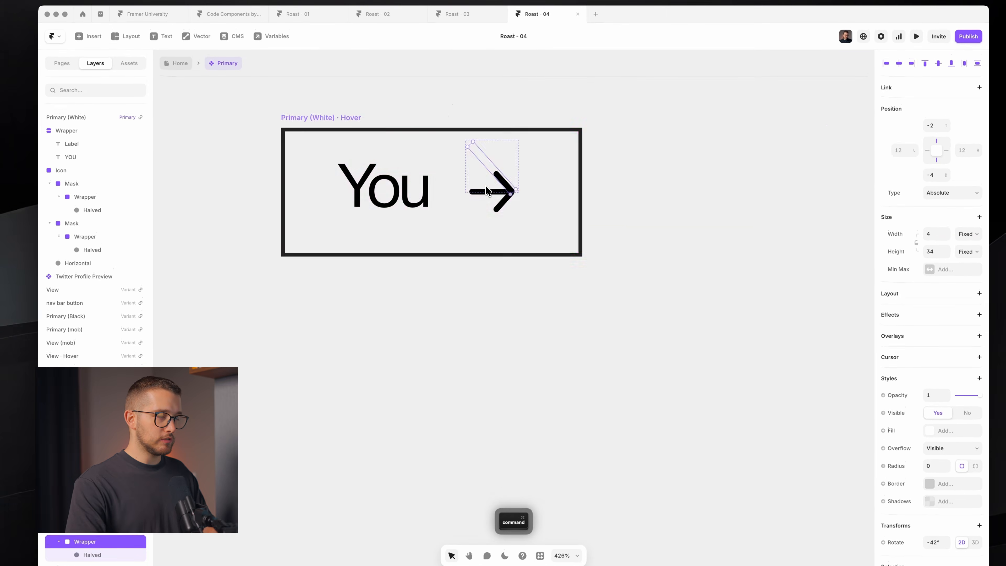
pyautogui.moveTo(474, 134); pyautogui.dragTo(498, 134)
pyautogui.keyDown('super'); pyautogui.click(488, 227); pyautogui.keyUp('super')
pyautogui.moveTo(522, 191); pyautogui.dragTo(500, 193)
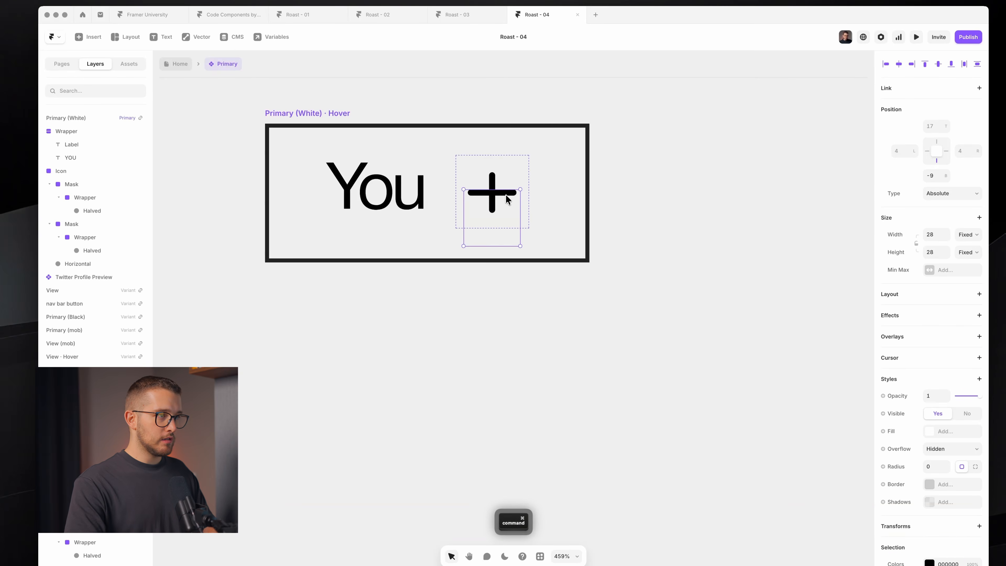
# - Set the plus sign's vertical stroke height to 12
pyautogui.doubleClick(492, 203)
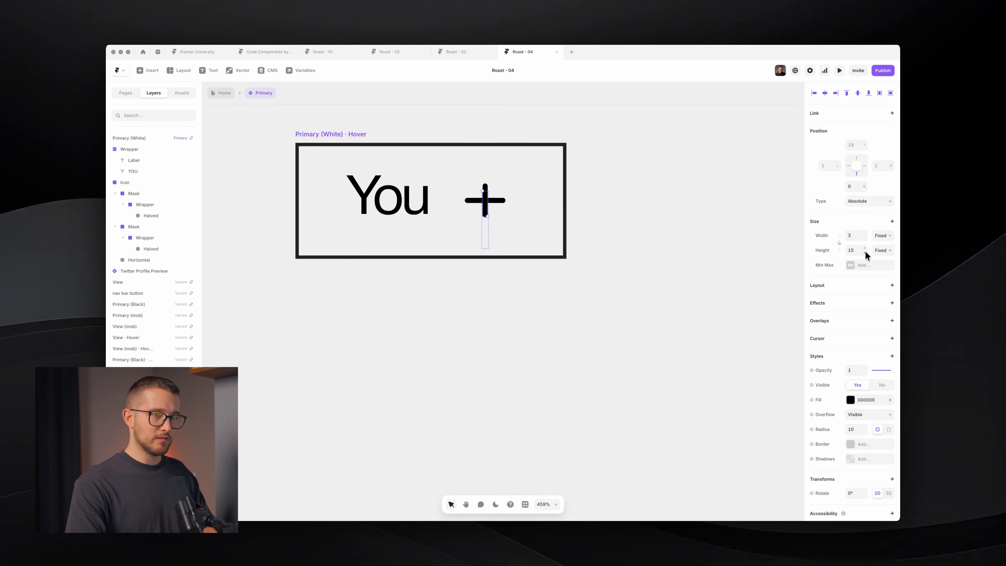
pyautogui.click(856, 251)
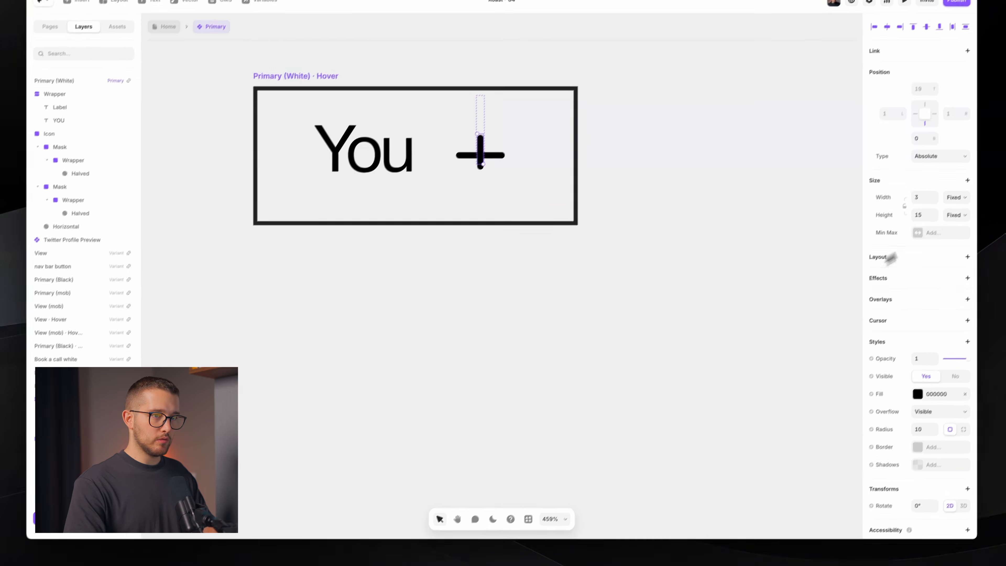
pyautogui.click(925, 215)
pyautogui.write('12')
pyautogui.press('Return')
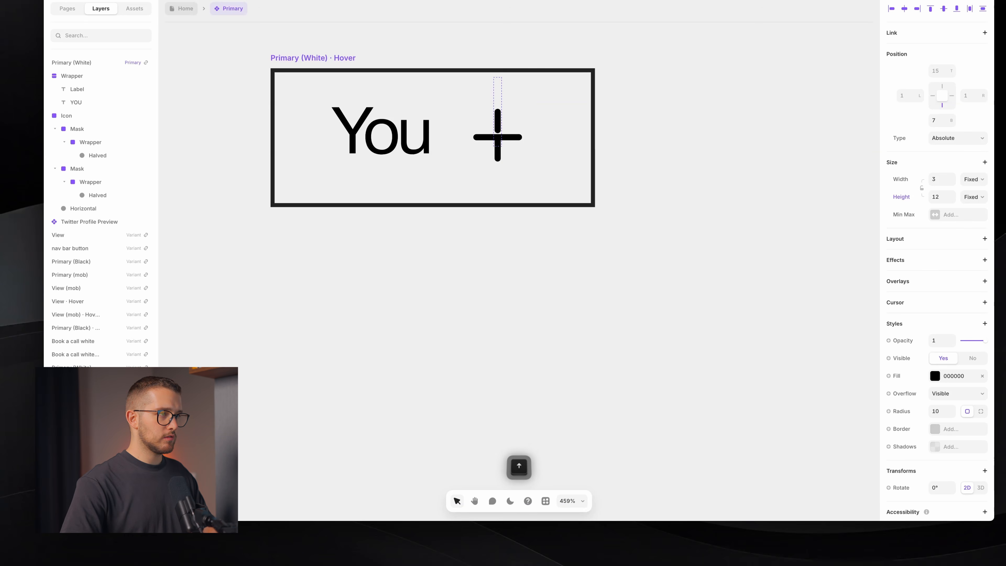
# - In the hover variant, make Twitter Profile Preview Relative and raise its opacity so it shows
pyautogui.click(609, 405)
pyautogui.scroll(1, 603, 367)
pyautogui.scroll(-1, 582, 375)
pyautogui.click(540, 187)
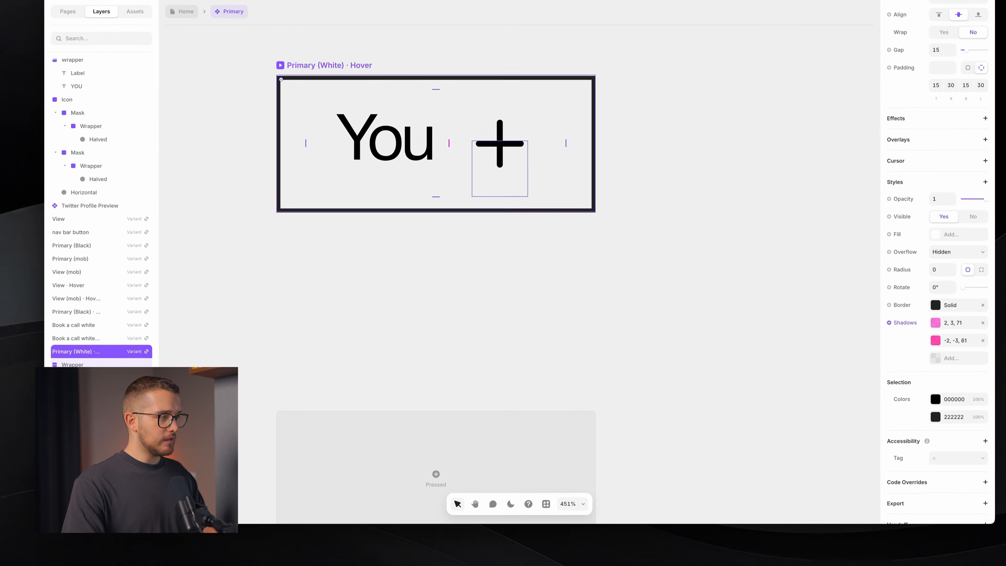
pyautogui.click(680, 139)
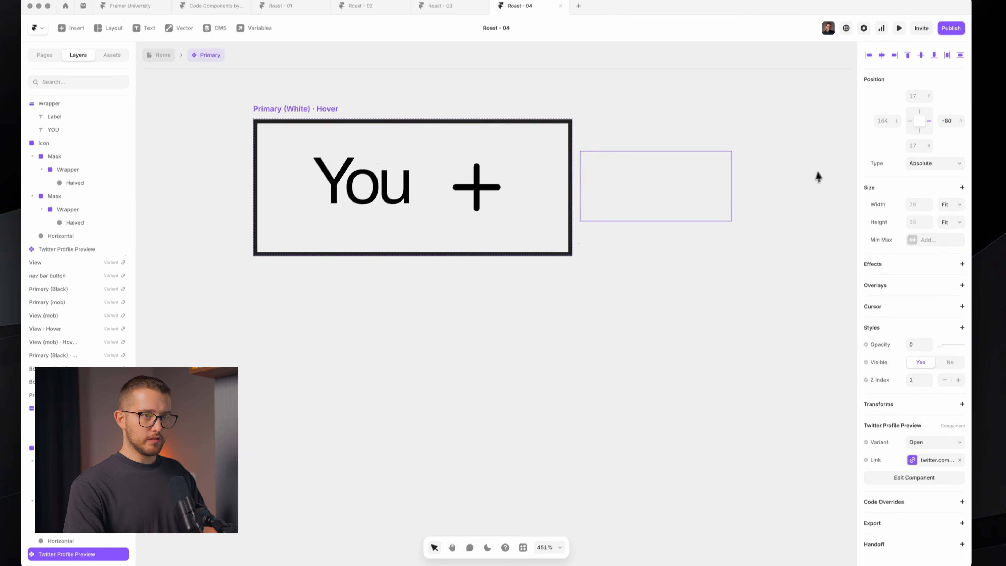
pyautogui.click(916, 187)
pyautogui.click(917, 198)
pyautogui.moveTo(938, 300); pyautogui.dragTo(956, 300)
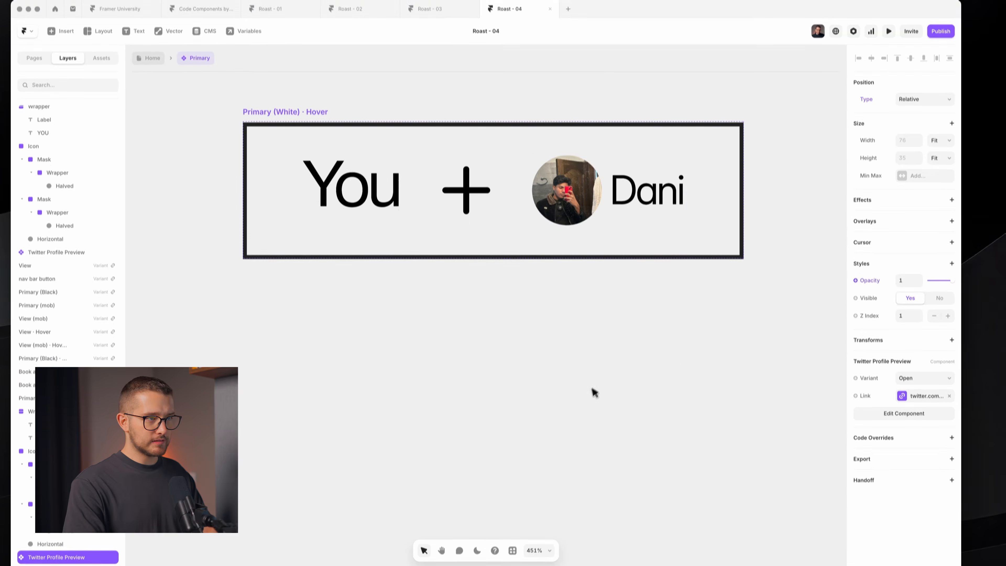
pyautogui.click(618, 398)
# - Center the button variants on the canvas and switch to the dark theme
pyautogui.scroll(-5, 598, 397)
pyautogui.scroll(-2, 610, 374)
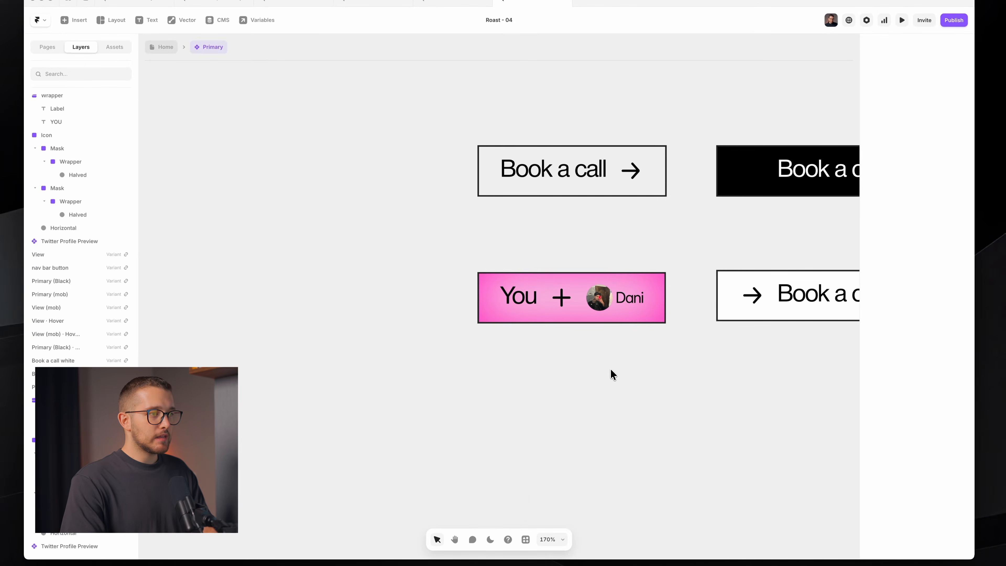
pyautogui.press('space')
pyautogui.moveTo(620, 367); pyautogui.dragTo(515, 356)
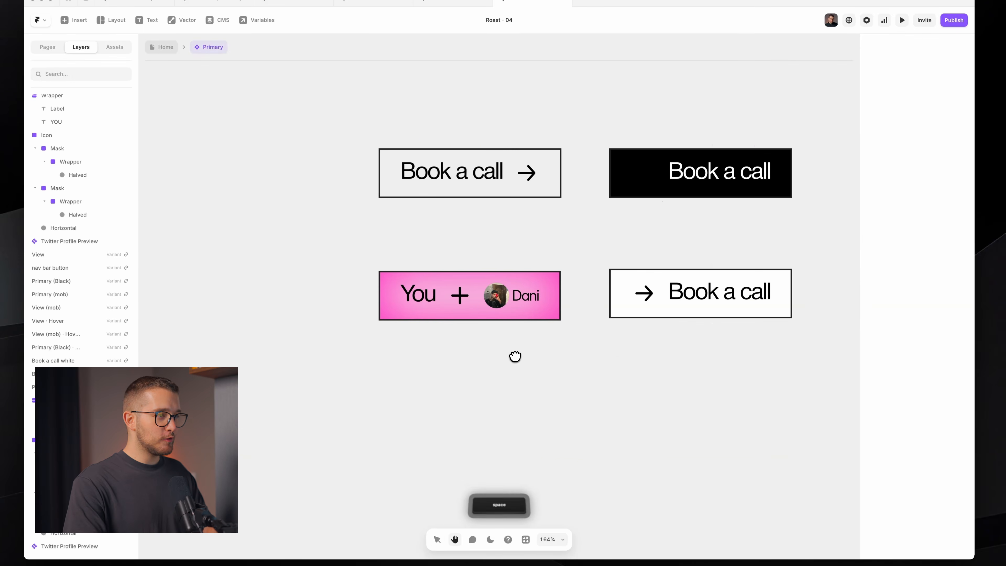
pyautogui.scroll(8, 484, 265)
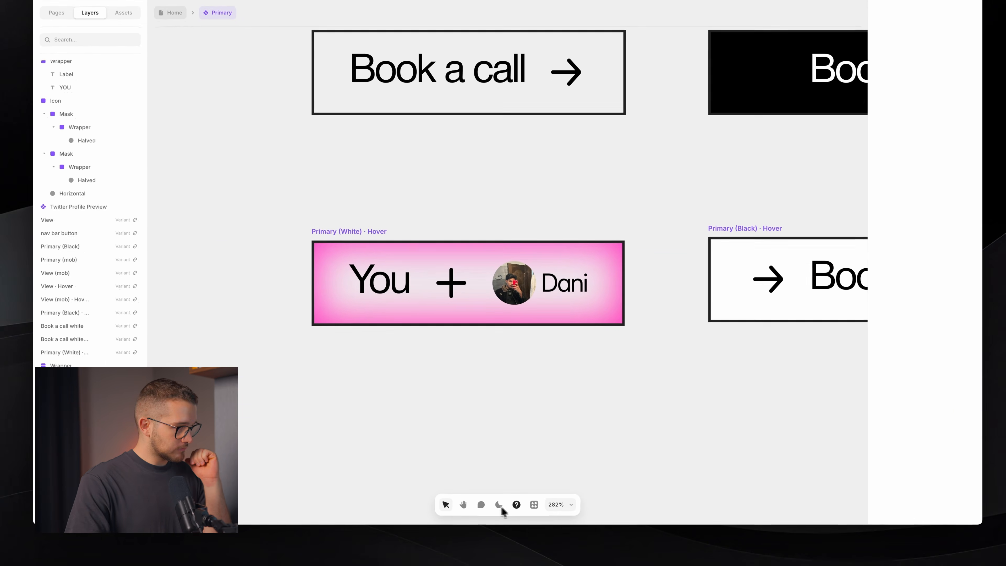
pyautogui.click(495, 507)
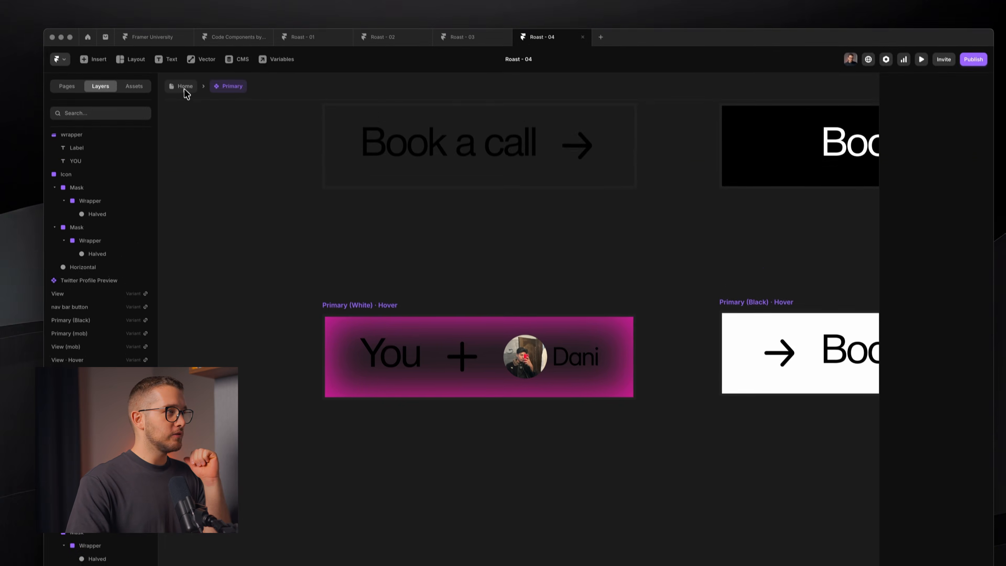
# - Preview the Home page at 1850 wide, then return to the Book a call button component
pyautogui.click(170, 12)
pyautogui.click(218, 151)
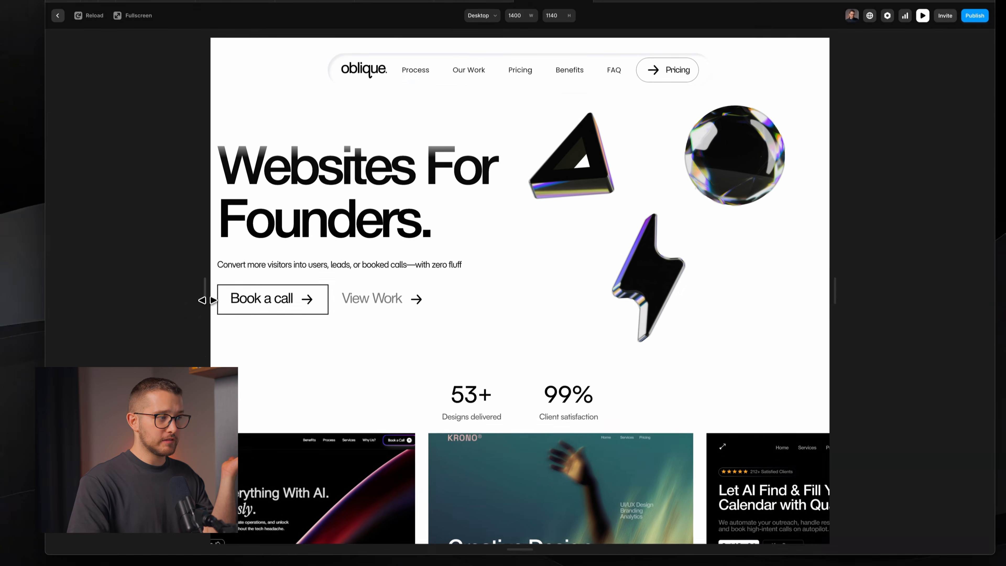
pyautogui.moveTo(206, 300); pyautogui.dragTo(108, 303)
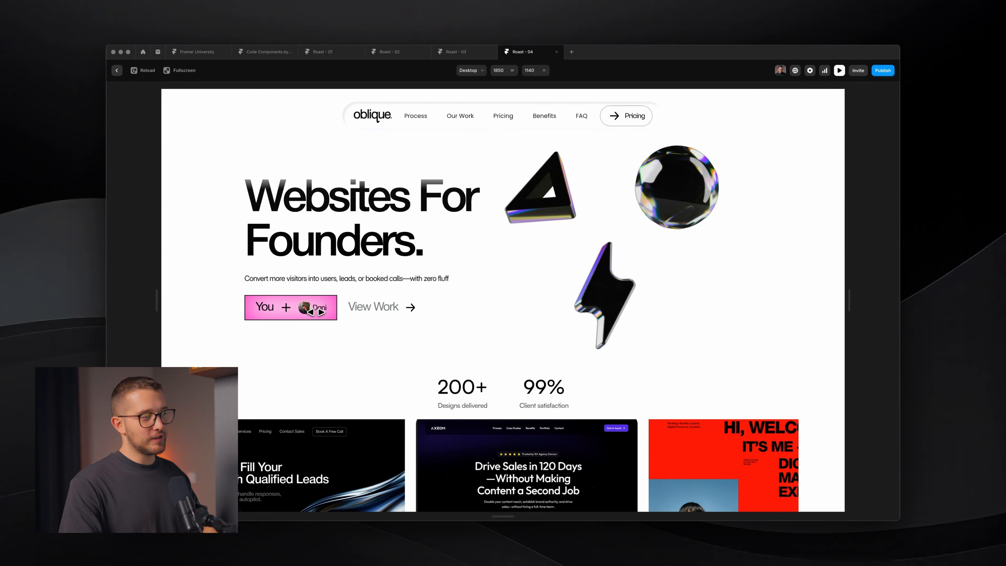
pyautogui.press('super+p')
pyautogui.doubleClick(301, 367)
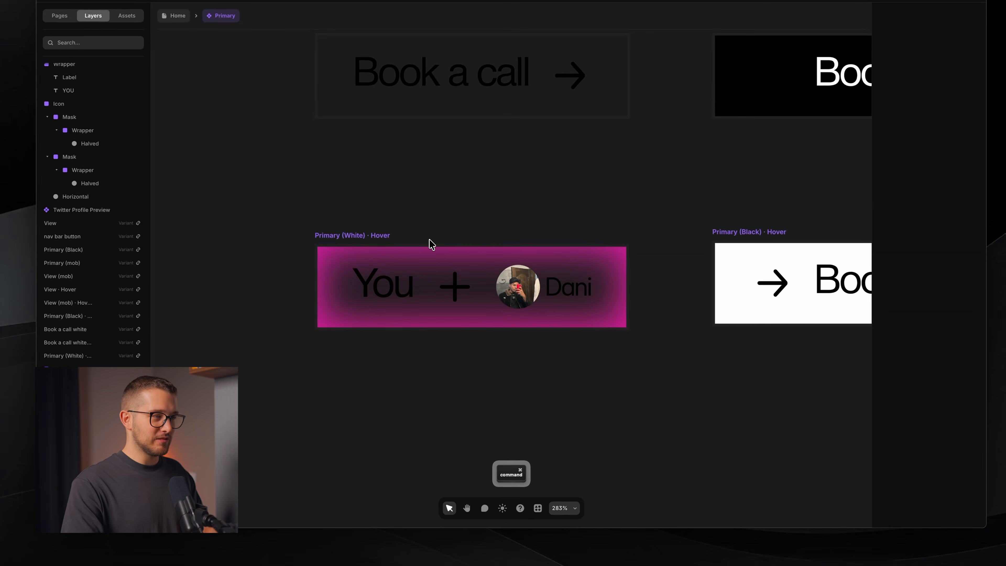
# - Give the Primary (White) variant a Spring transition with time 0.4 and bounce 0.2
pyautogui.click(502, 508)
pyautogui.scroll(1, 395, 264)
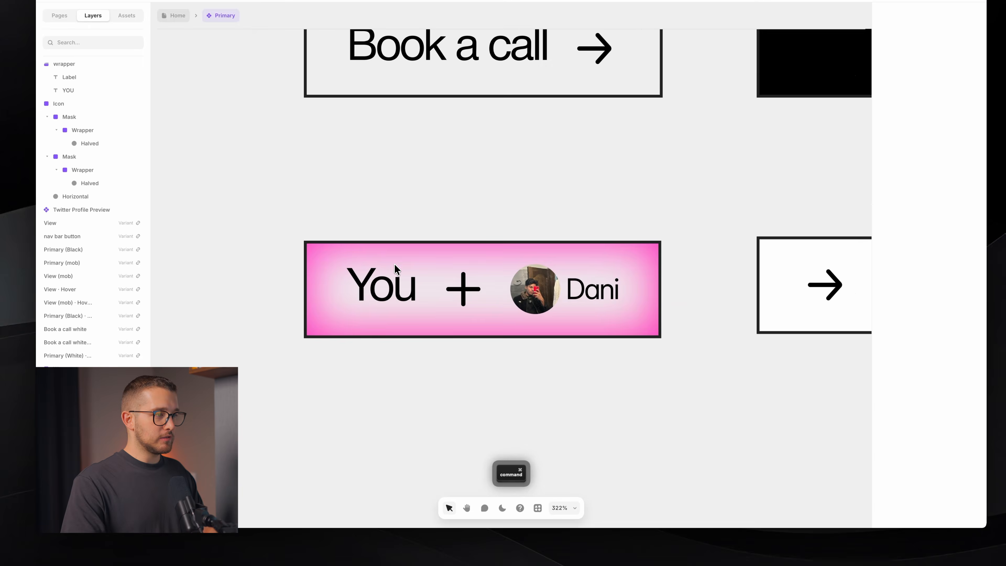
pyautogui.scroll(-5, 395, 264)
pyautogui.click(412, 155)
pyautogui.click(913, 469)
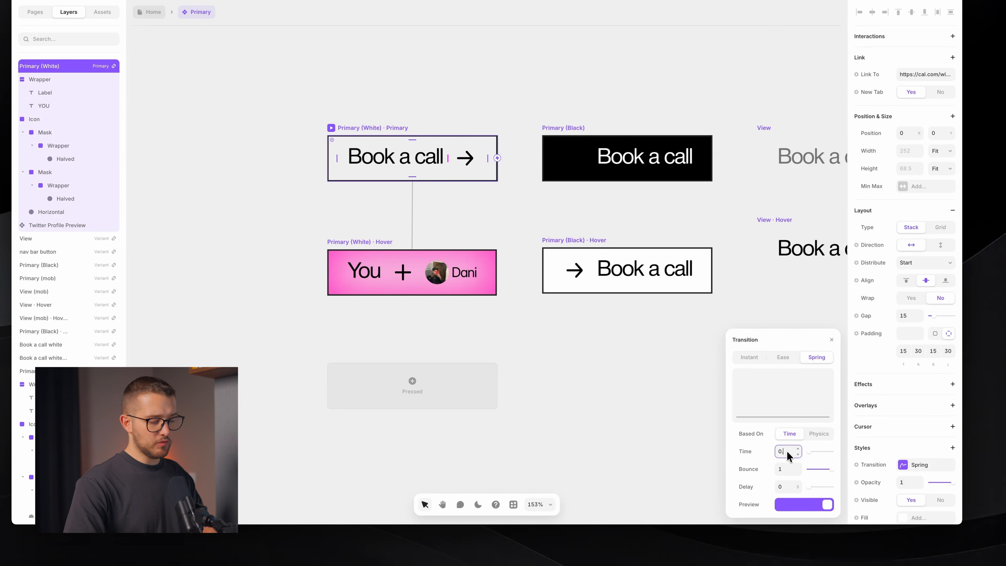
pyautogui.write('4')
pyautogui.click(786, 472)
pyautogui.write('0.2')
pyautogui.press('Return')
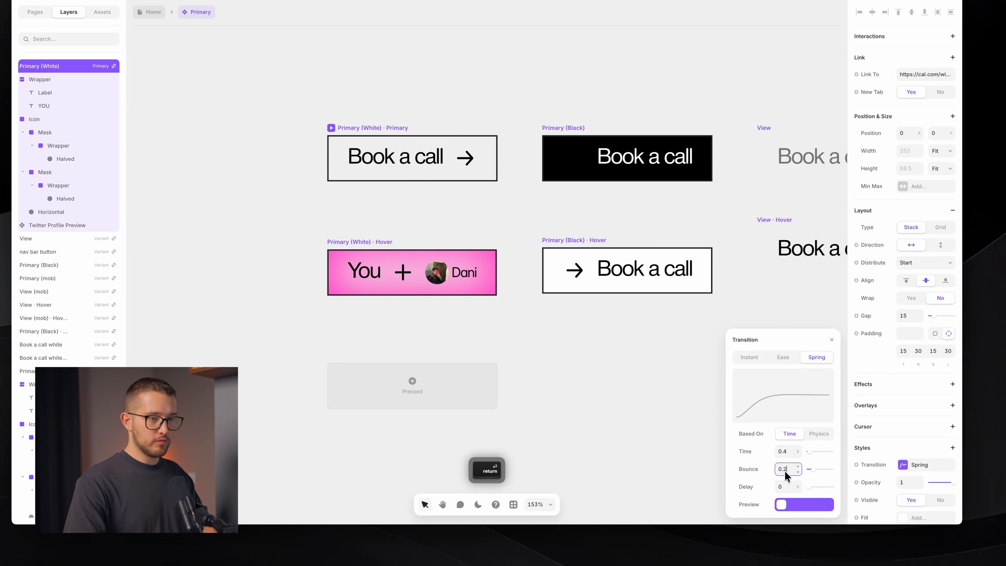
# - Preview the button to check the spring hover animation
pyautogui.click(832, 340)
pyautogui.click(529, 348)
pyautogui.press('super+p')
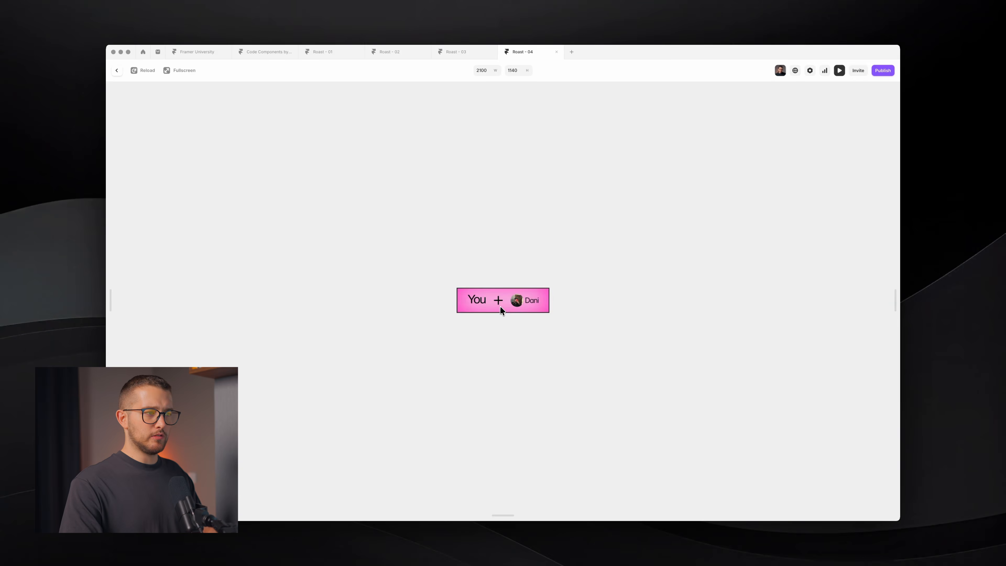
pyautogui.press('Escape')
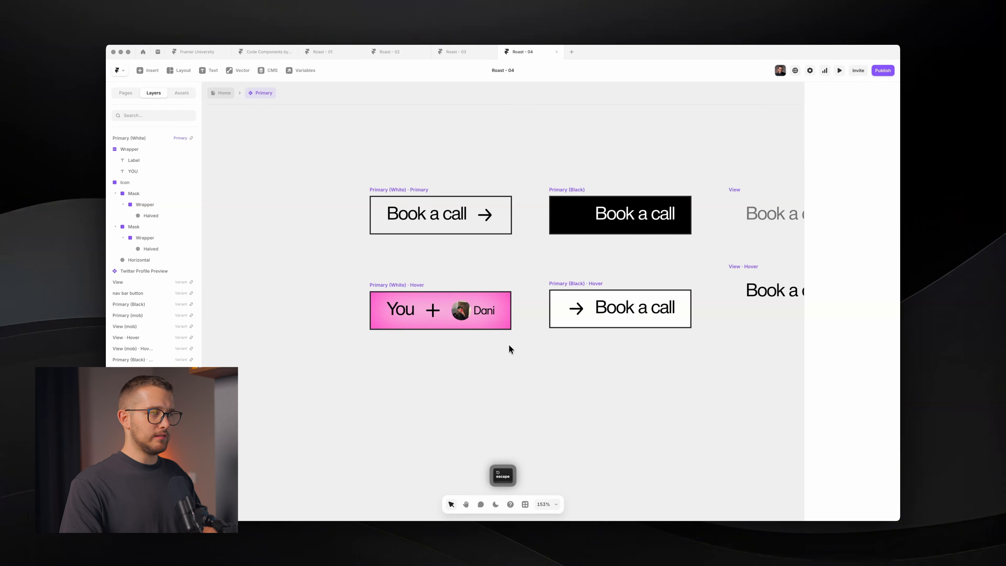
# - Preview the Primary (White) button's hover animation
pyautogui.keyDown('super'); pyautogui.click(414, 215); pyautogui.keyUp('super')
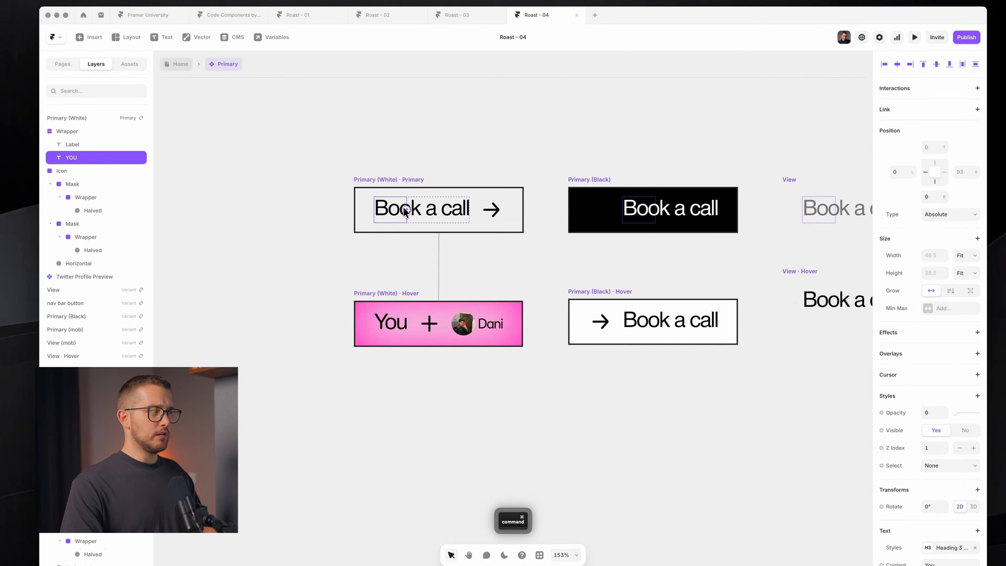
pyautogui.click(437, 218)
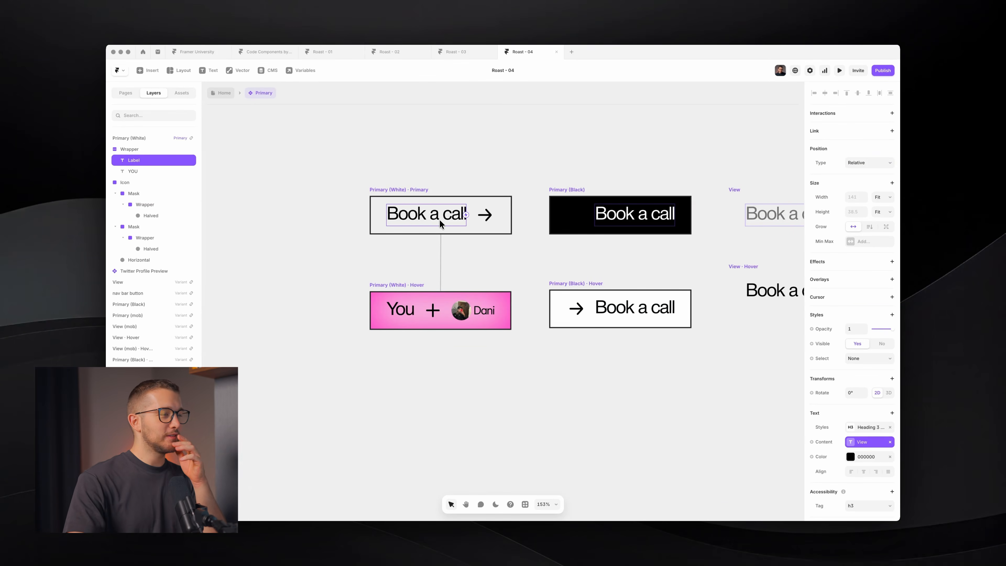
pyautogui.click(374, 190)
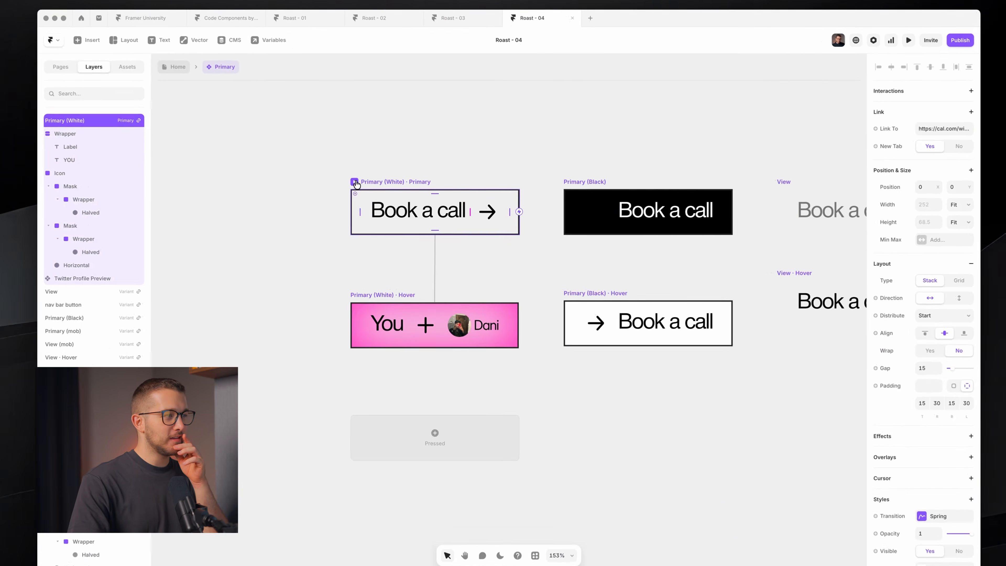
pyautogui.press('super+p')
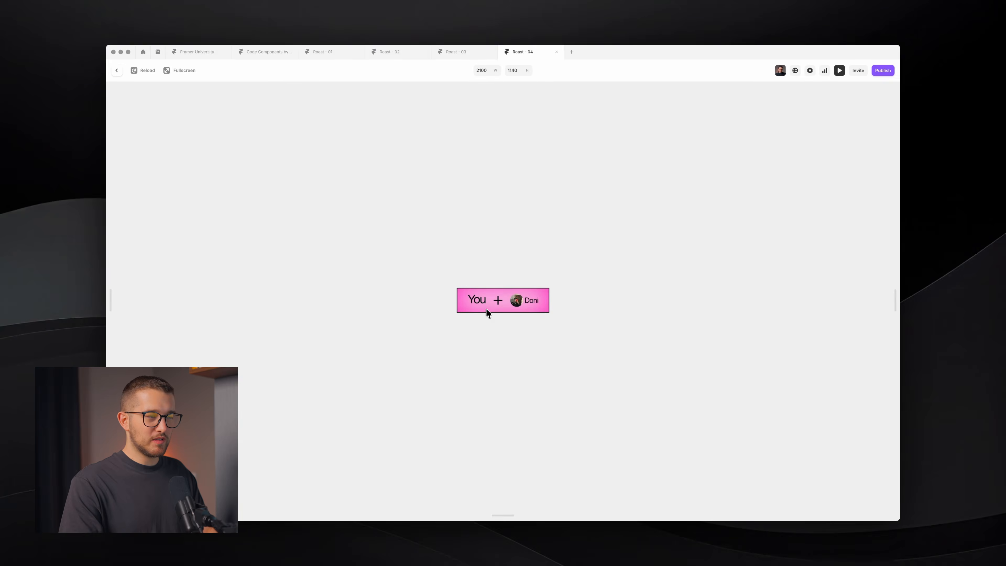
pyautogui.press('Escape')
# - Pin the hidden YOU text to the right with a 0 offset, then preview again
pyautogui.keyDown('super'); pyautogui.click(404, 213); pyautogui.keyUp('super')
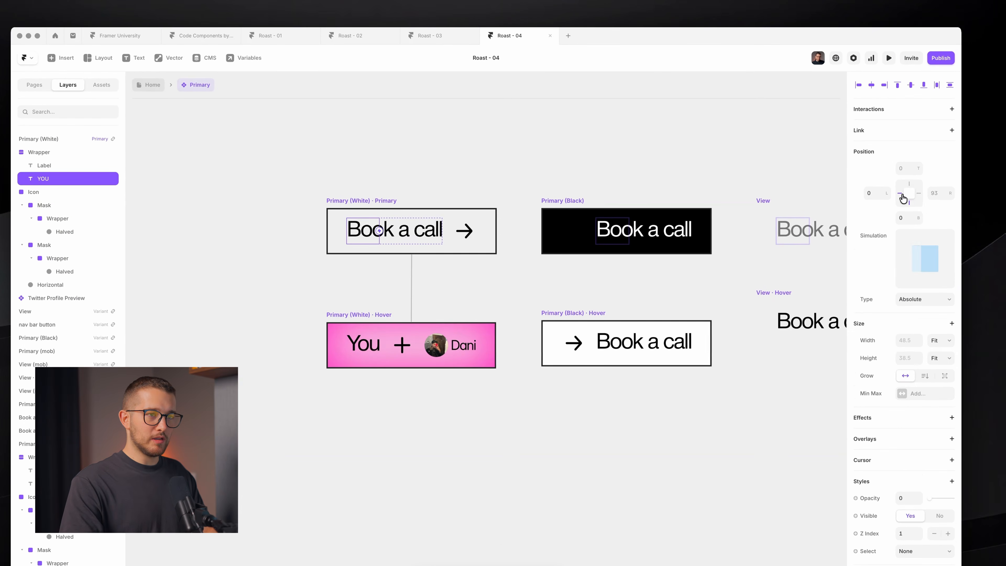
pyautogui.click(919, 193)
pyautogui.press('Return')
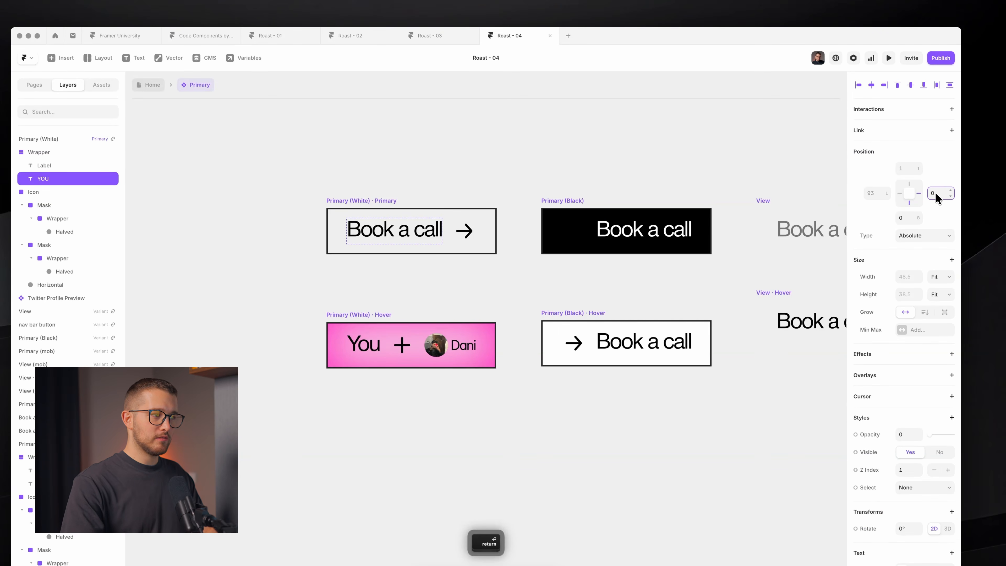
pyautogui.click(330, 203)
pyautogui.press('super+p')
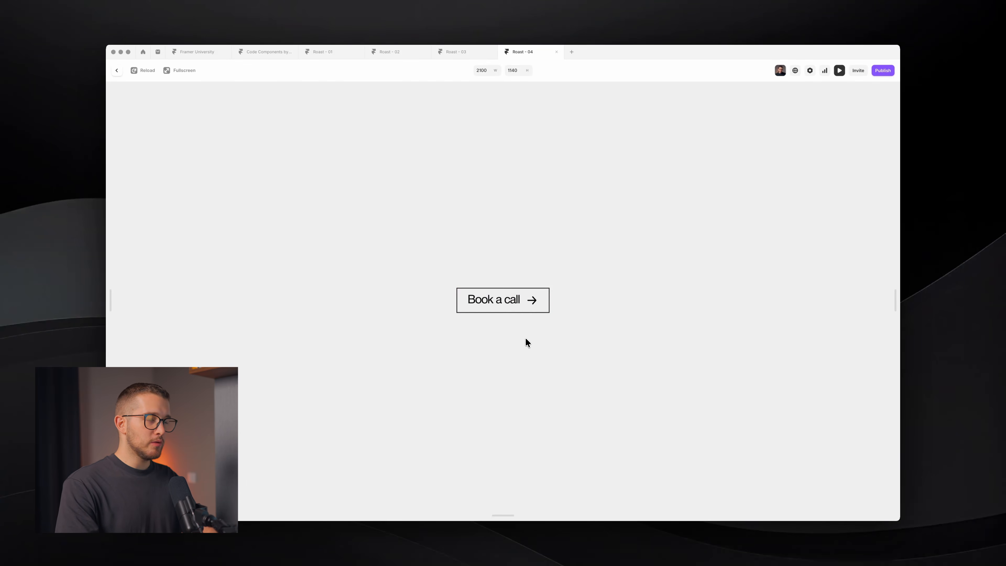
pyautogui.press('Escape')
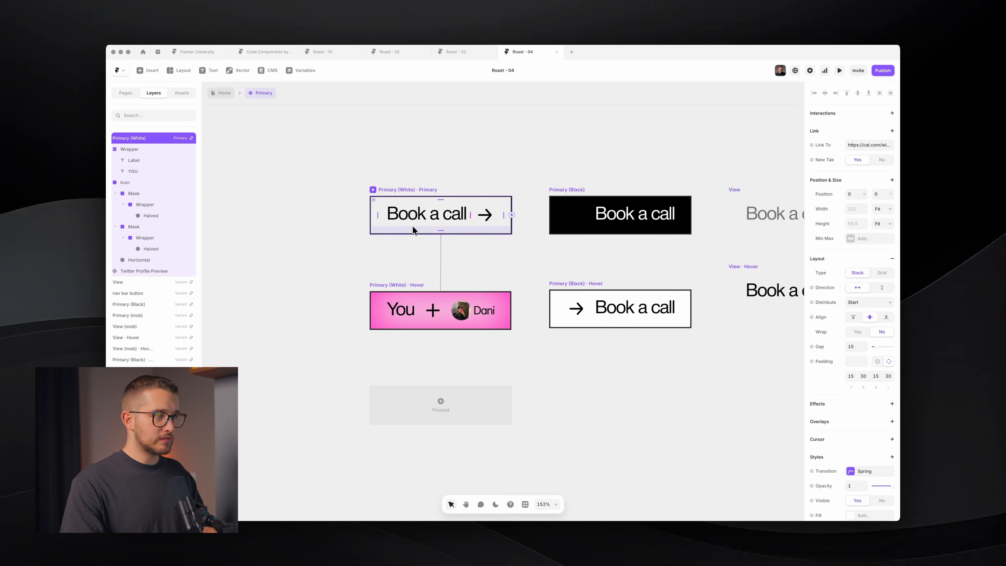
# - Add a Transition style to the You text in the hover variant
pyautogui.keyDown('super'); pyautogui.click(413, 216); pyautogui.keyUp('super')
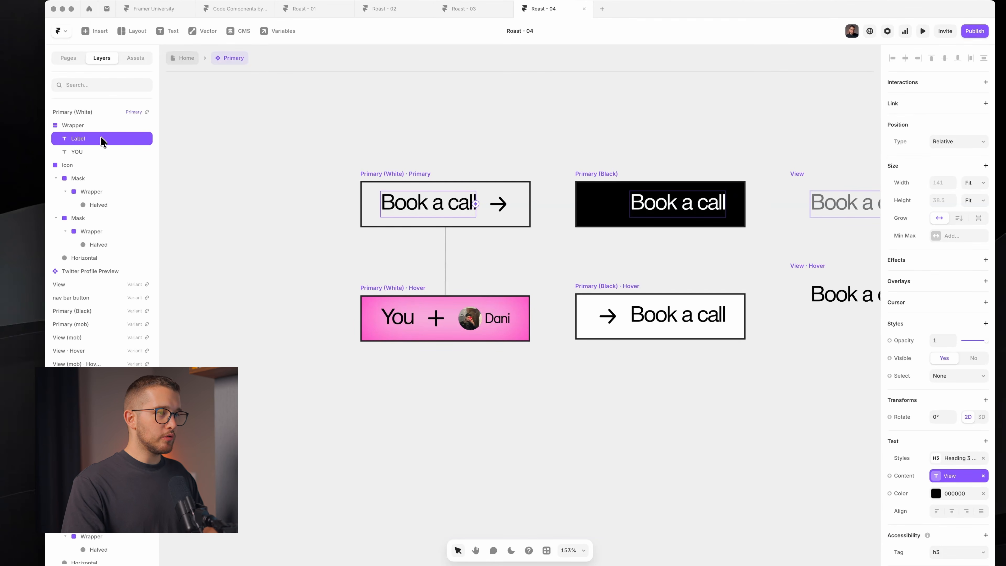
pyautogui.click(104, 155)
pyautogui.keyDown('super'); pyautogui.click(406, 324); pyautogui.keyUp('super')
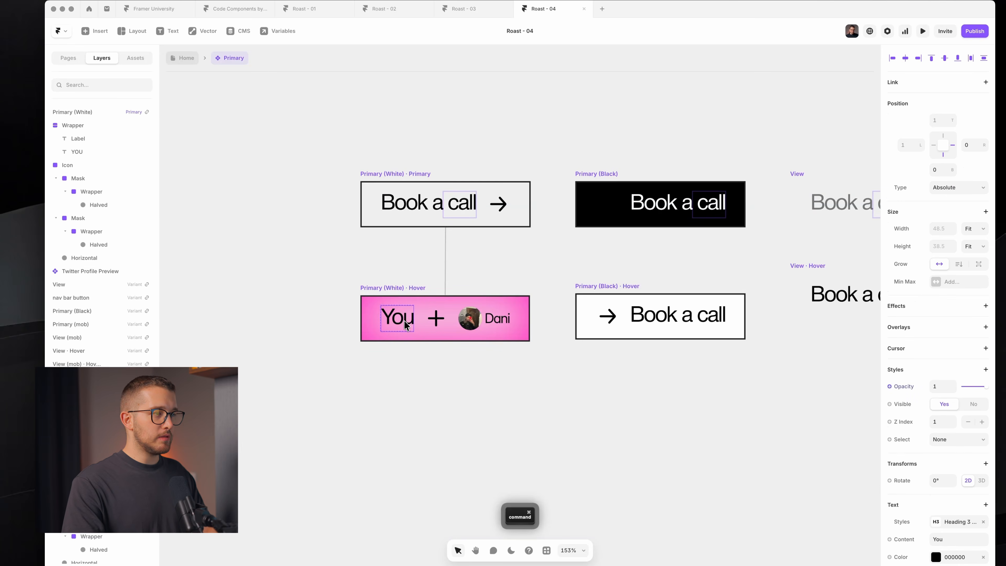
pyautogui.scroll(-3, 943, 416)
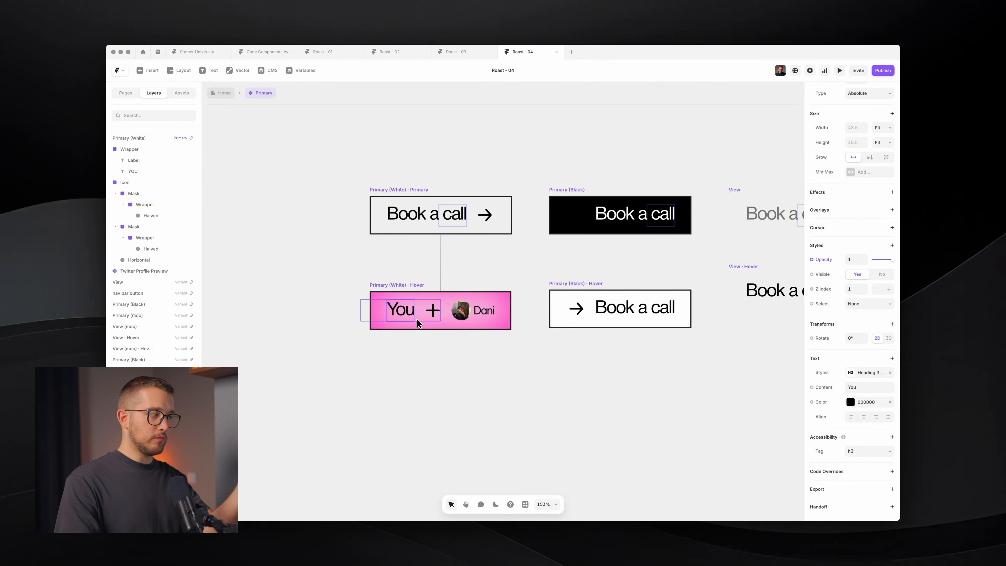
pyautogui.scroll(-2, 414, 330)
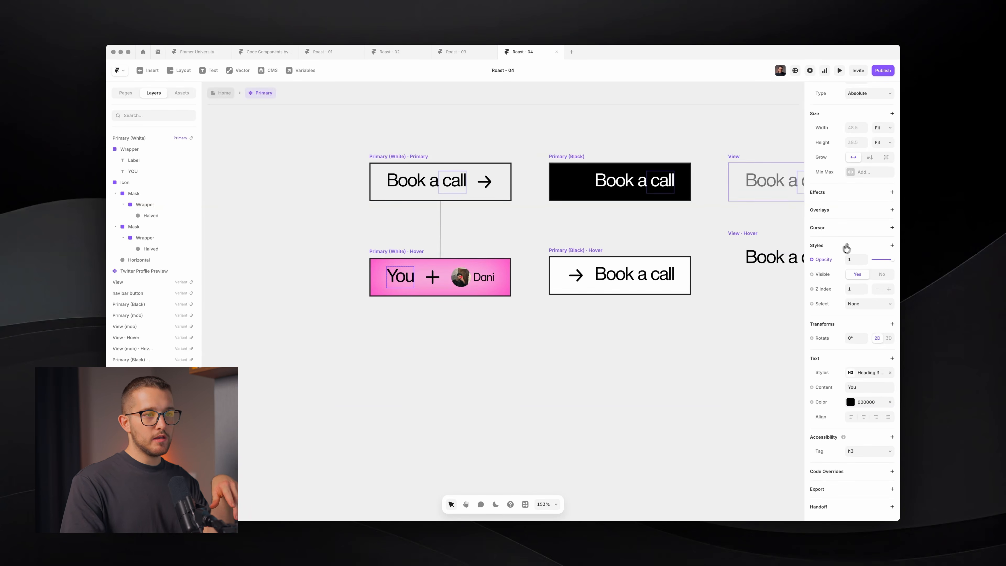
pyautogui.click(892, 245)
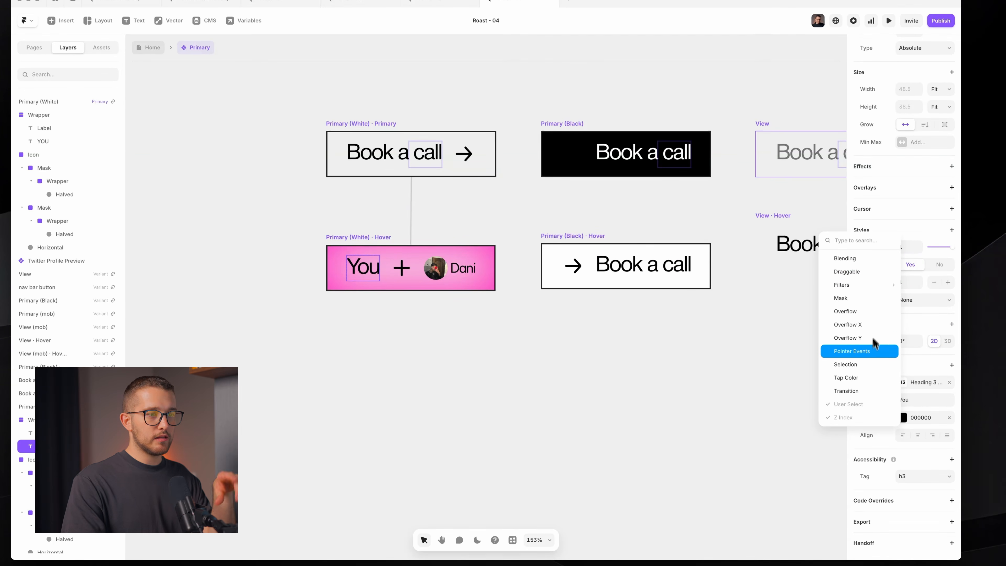
pyautogui.click(877, 391)
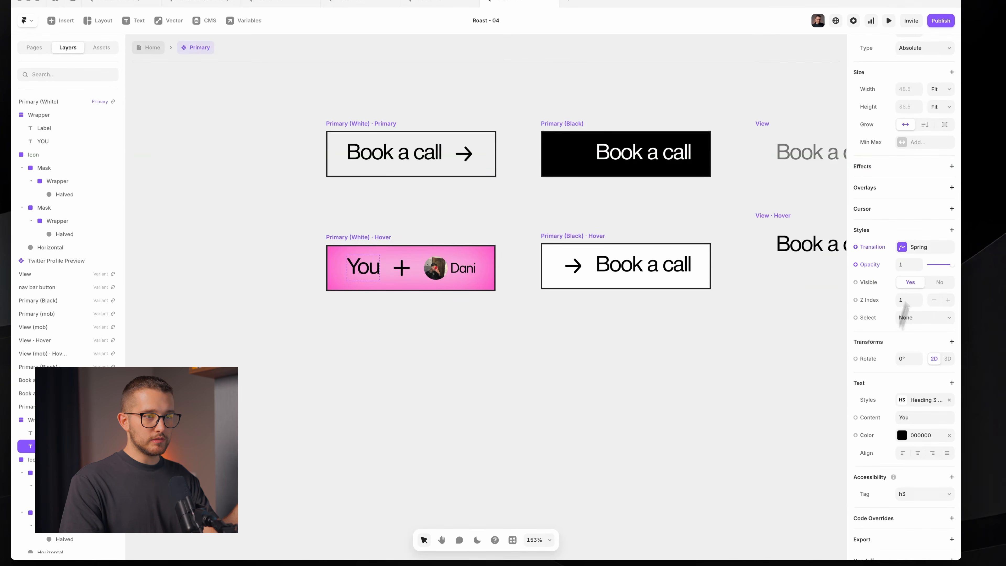
# - Set the You text's spring bounce to 0.1 and delay to 0.1, then preview
pyautogui.click(922, 247)
pyautogui.click(788, 362)
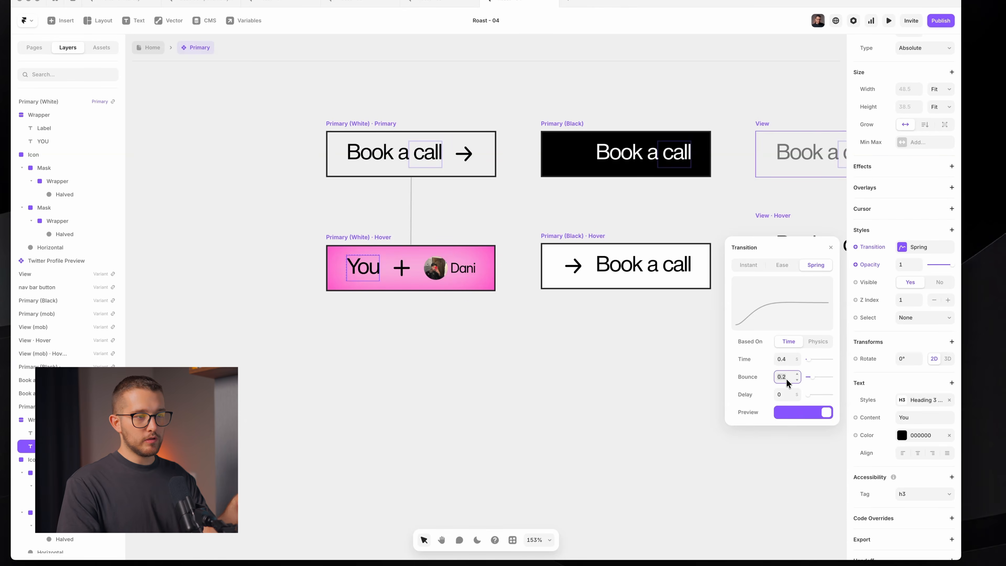
pyautogui.write('0.1')
pyautogui.press('Return')
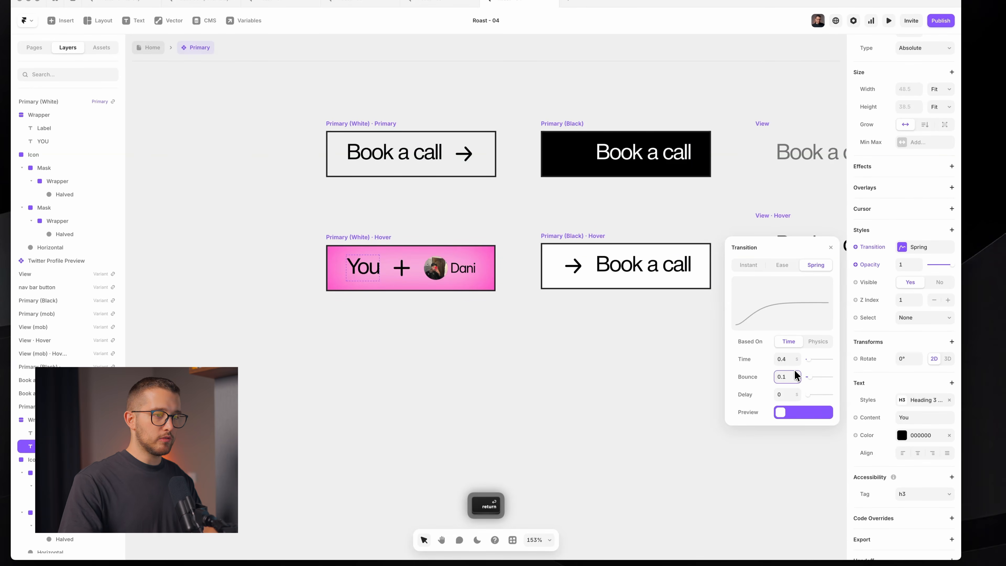
pyautogui.click(787, 395)
pyautogui.write('0.1')
pyautogui.press('Return')
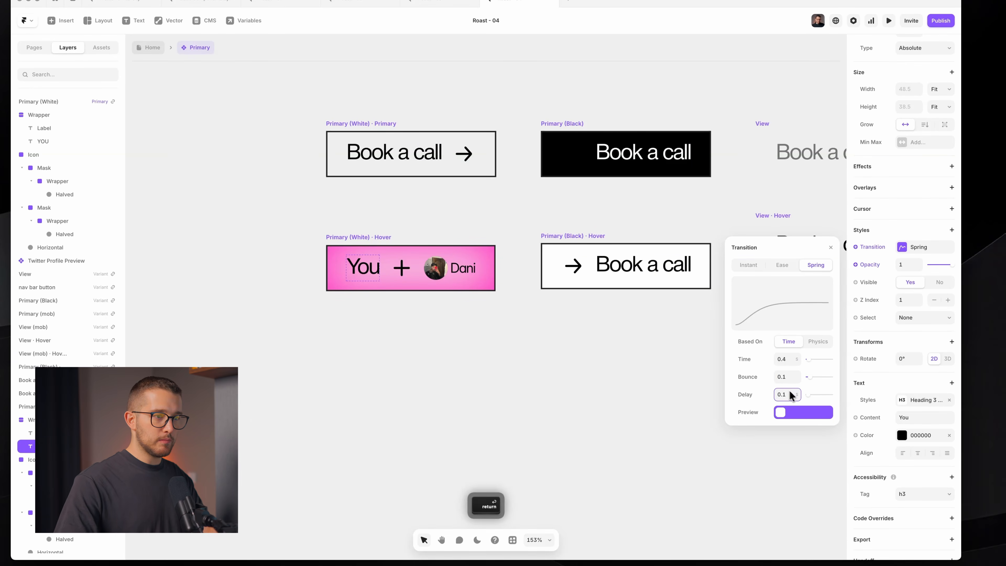
pyautogui.click(636, 361)
pyautogui.click(336, 138)
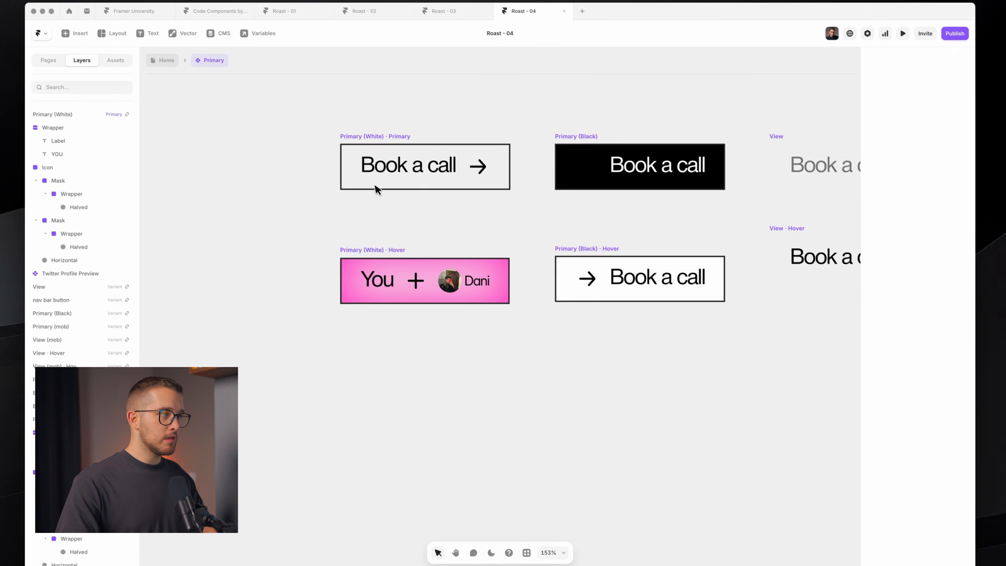
pyautogui.press('super+p')
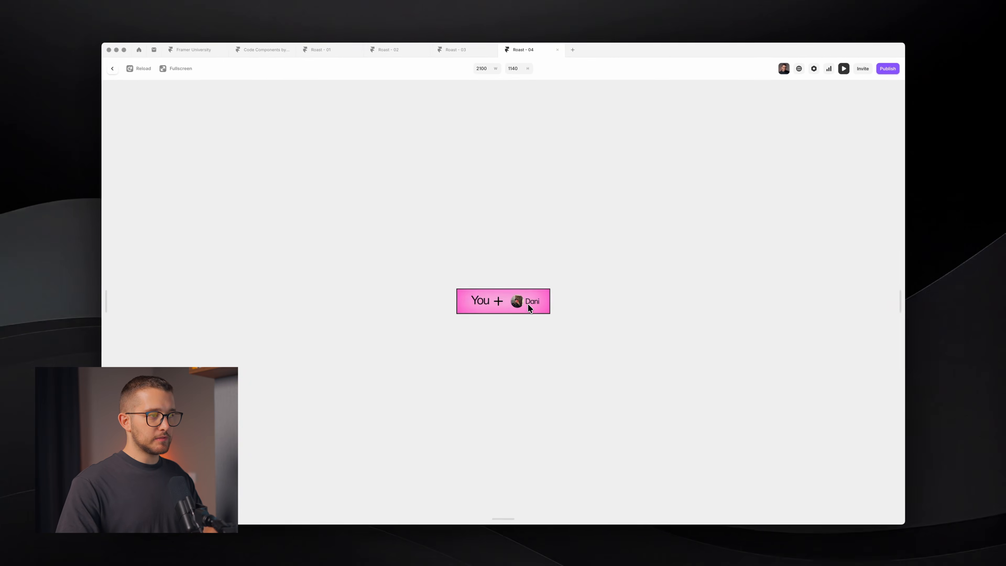
pyautogui.press('Escape')
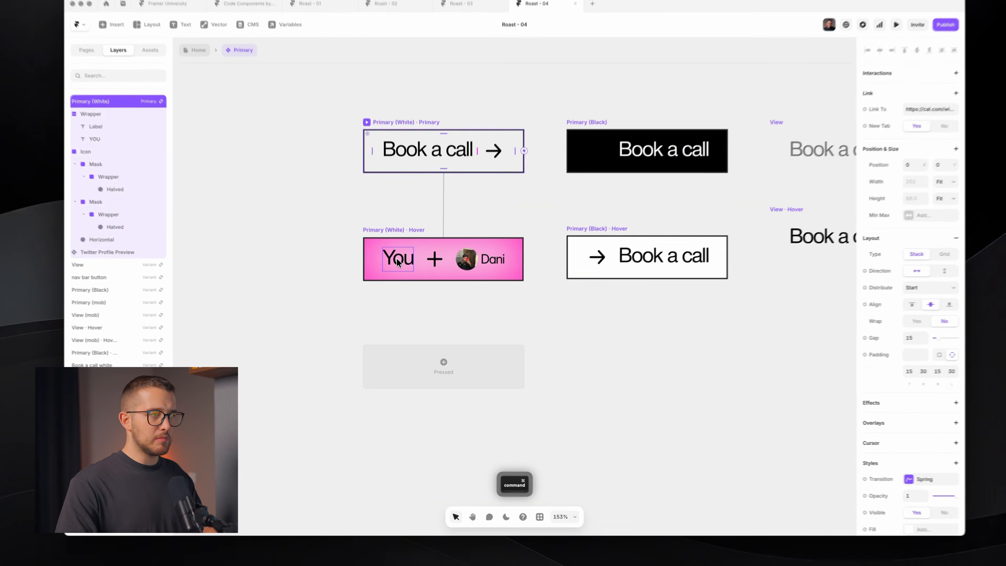
# - Trim the last digit off the You text's delay and replay the preview
pyautogui.keyDown('super'); pyautogui.click(401, 277); pyautogui.keyUp('super')
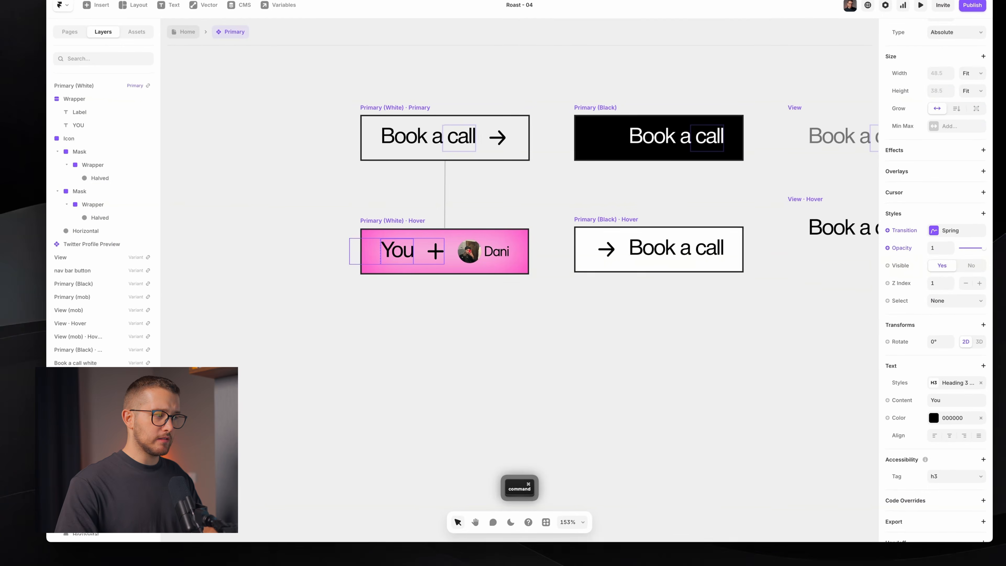
pyautogui.click(913, 237)
pyautogui.click(787, 383)
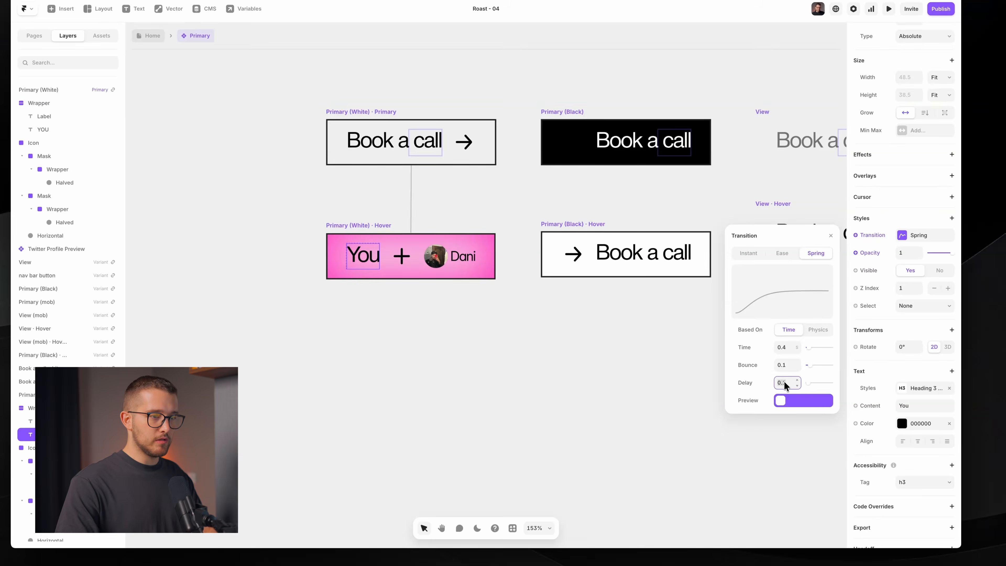
pyautogui.press('BackSpace')
pyautogui.press('super+p')
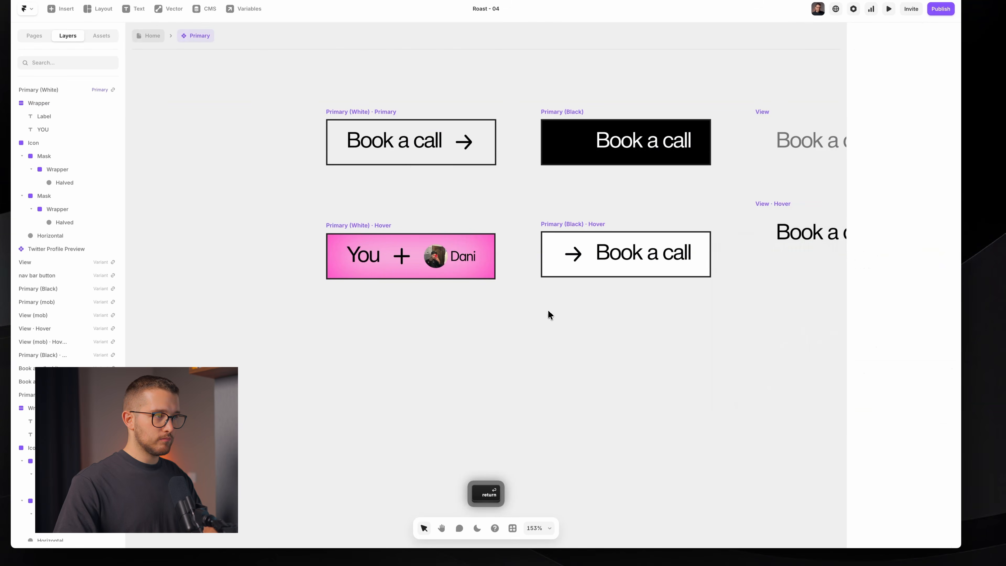
pyautogui.press('super+r')
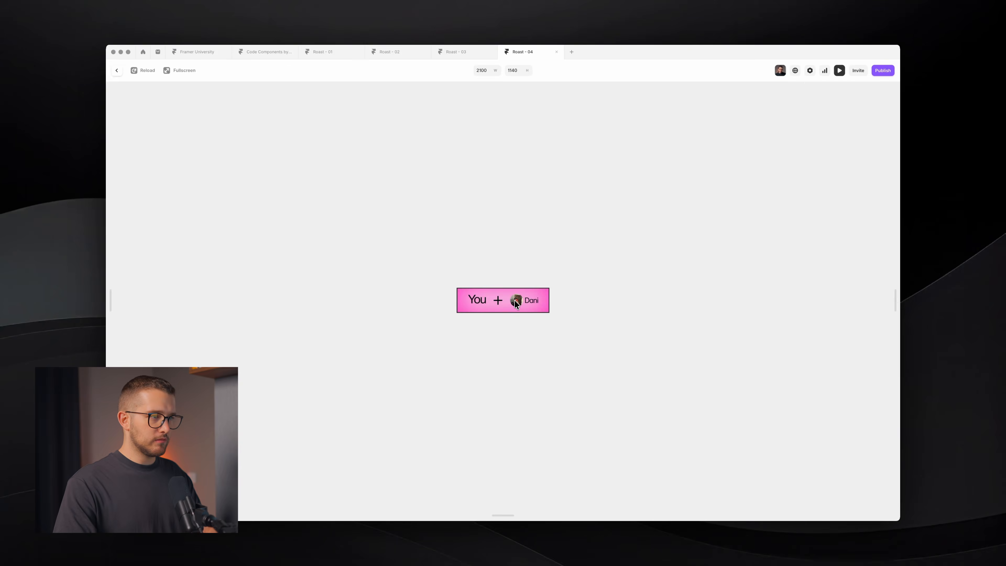
pyautogui.press('Escape')
# - Give the plus icon in the Hover variant its own Spring transition with a short delay
pyautogui.keyDown('super'); pyautogui.click(483, 184); pyautogui.keyUp('super')
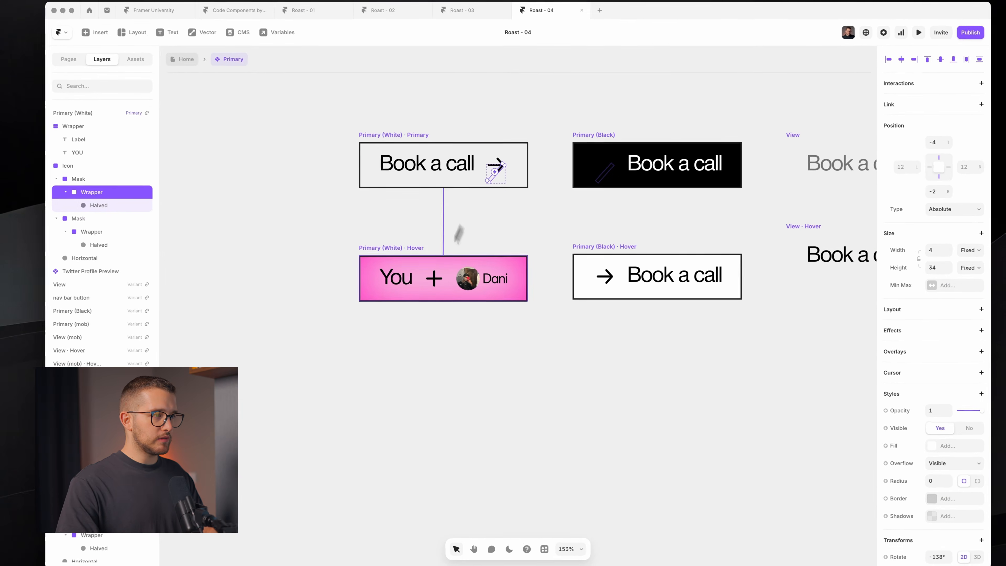
pyautogui.keyDown('super'); pyautogui.click(437, 277); pyautogui.keyUp('super')
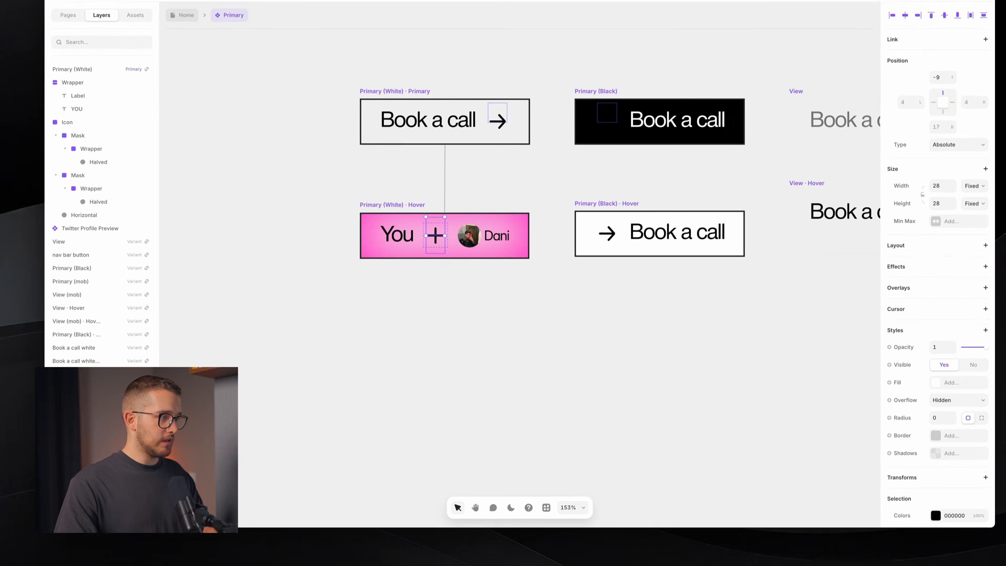
pyautogui.press('Escape')
pyautogui.click(986, 256)
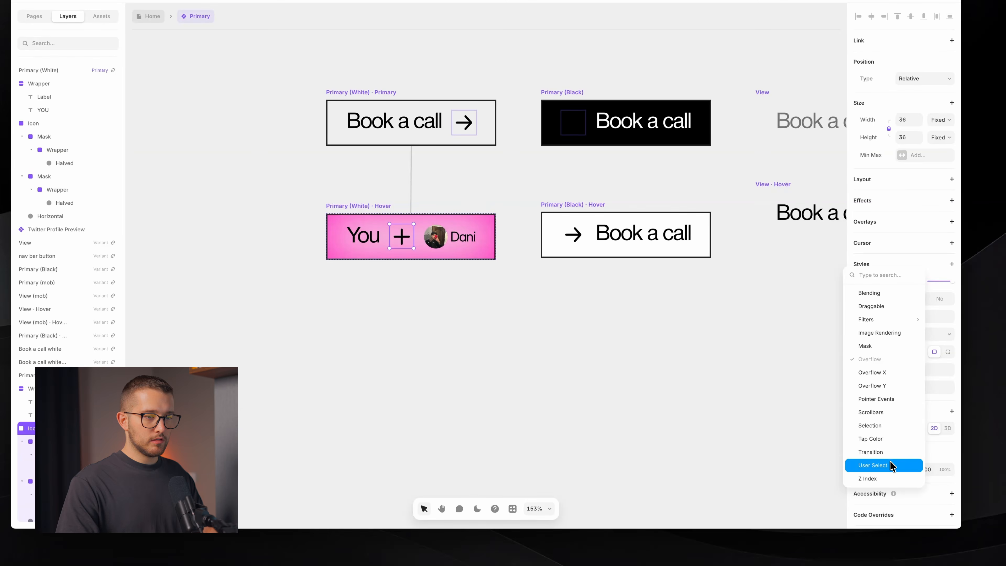
pyautogui.click(891, 452)
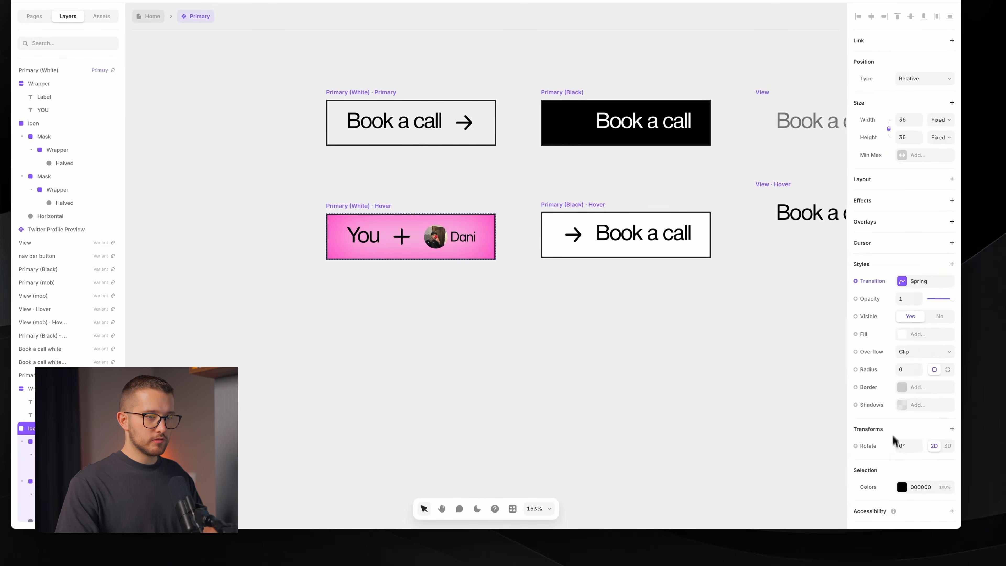
pyautogui.click(906, 284)
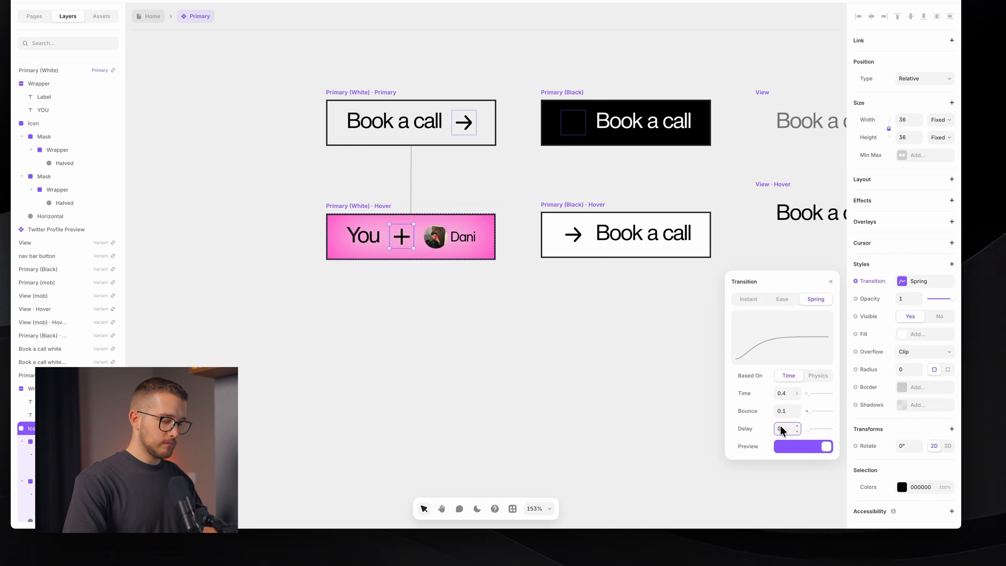
pyautogui.write('05')
pyautogui.press('Return')
pyautogui.press('BackSpace')
pyautogui.write('1')
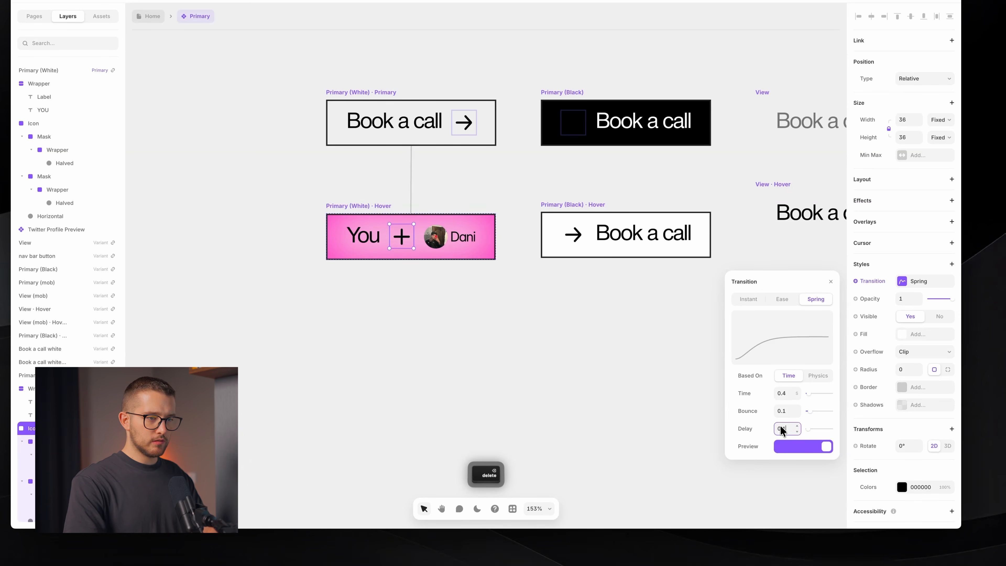
# - Give the Dani avatar its own Spring transition delayed 0.15 s
pyautogui.keyDown('super'); pyautogui.click(454, 236); pyautogui.keyUp('super')
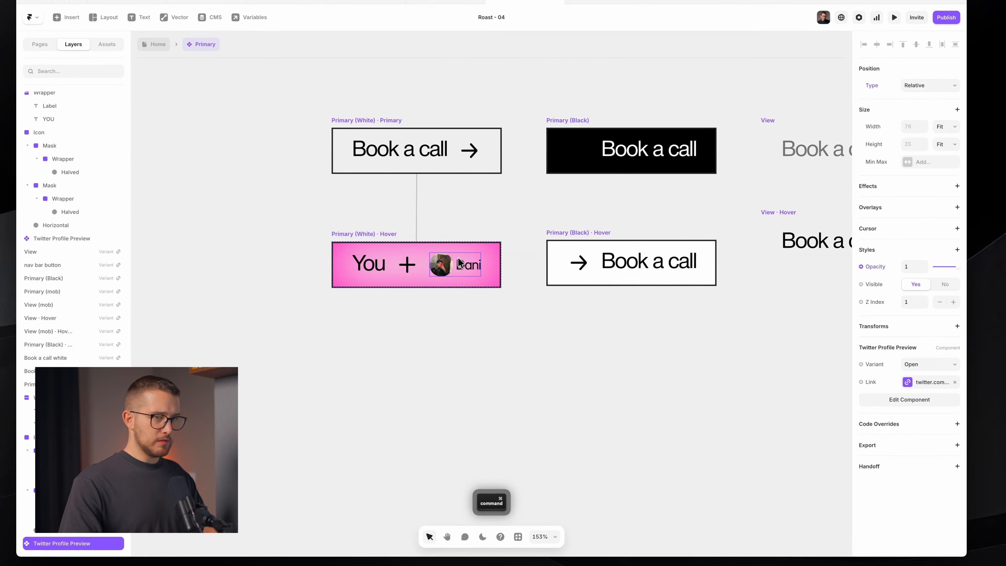
pyautogui.click(958, 249)
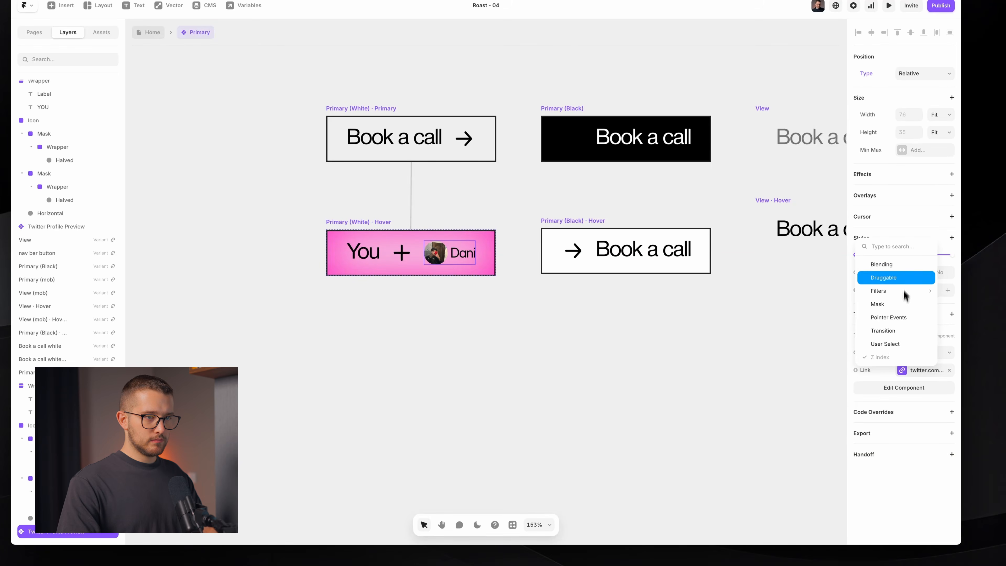
pyautogui.click(899, 330)
pyautogui.click(915, 257)
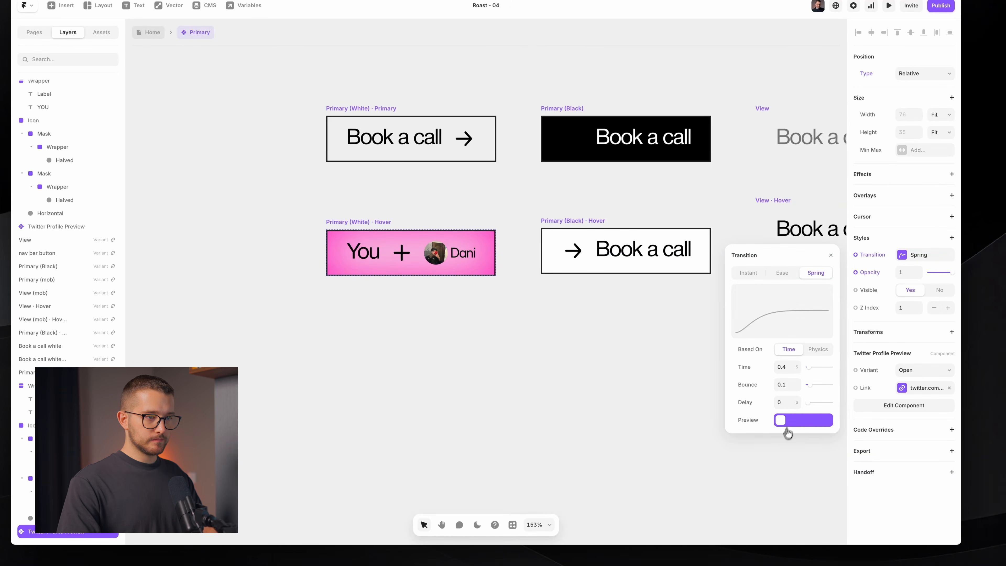
pyautogui.write('0')
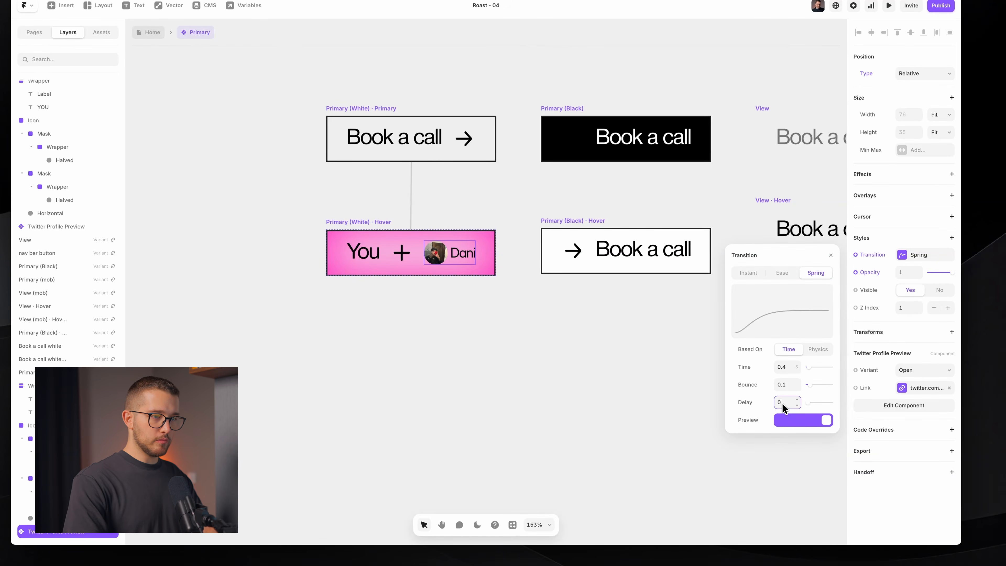
pyautogui.write('.05')
pyautogui.press('Return')
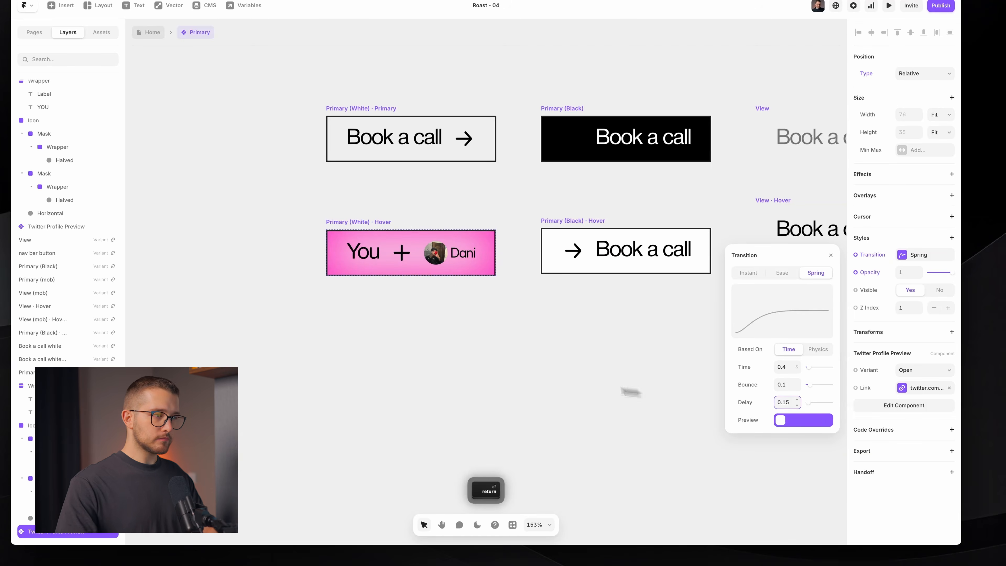
pyautogui.click(589, 384)
# - Preview the staggered hover animation from the Primary (White) variant
pyautogui.click(412, 168)
pyautogui.click(340, 136)
pyautogui.click(347, 136)
pyautogui.click(346, 135)
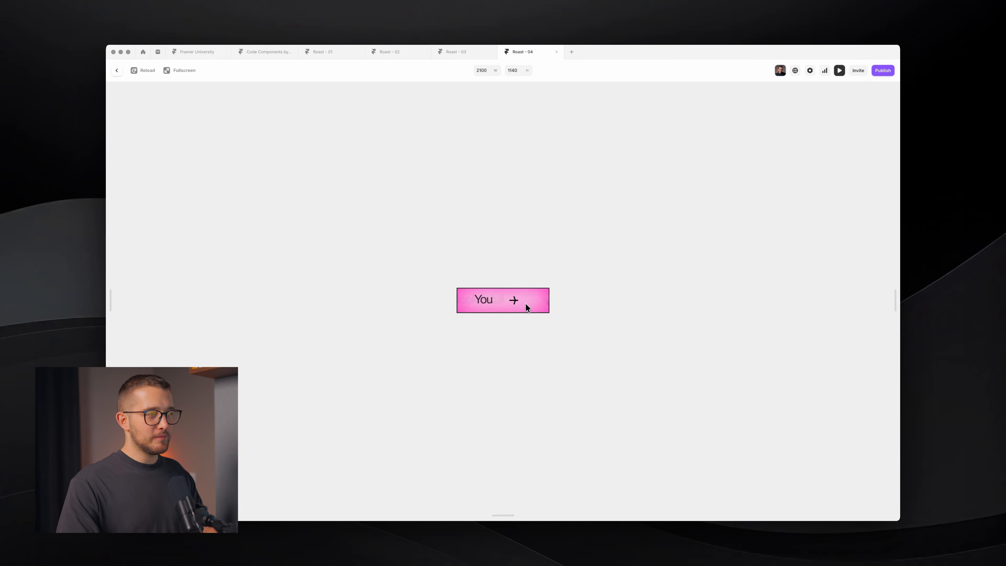
# - Go back to the Home page, publish the site, and open a new blank window
pyautogui.press('super+p')
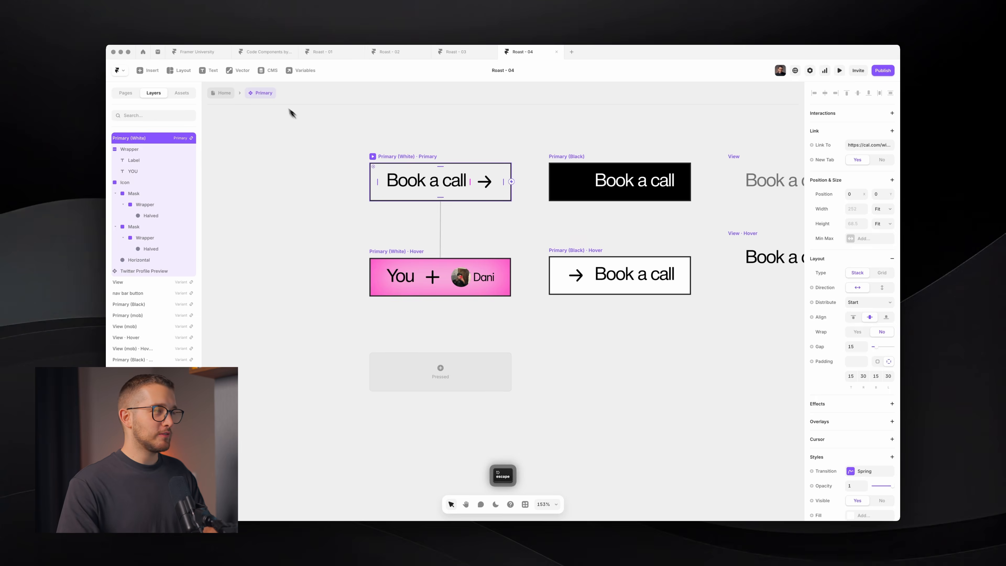
pyautogui.click(302, 122)
pyautogui.click(224, 95)
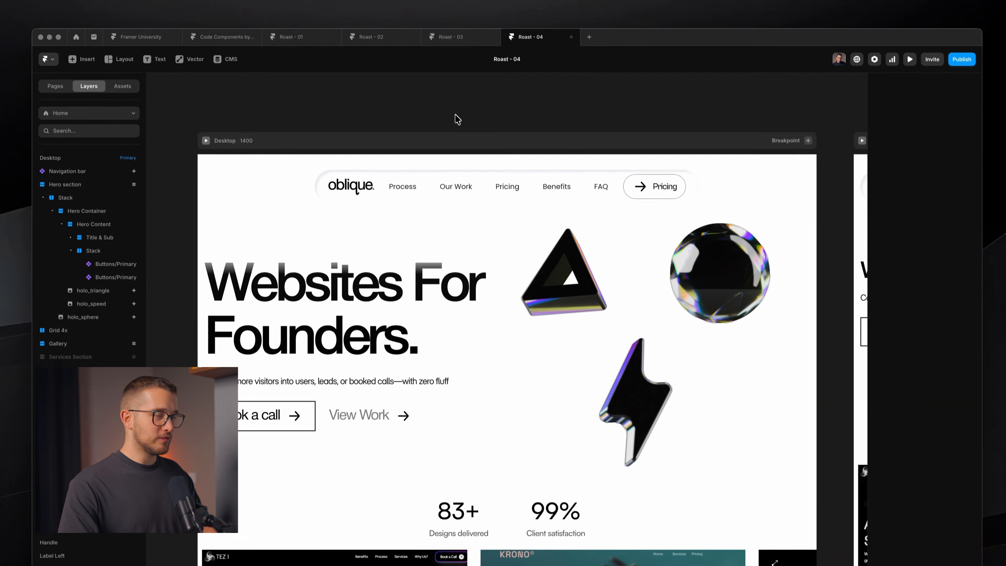
pyautogui.press('shift+super+p')
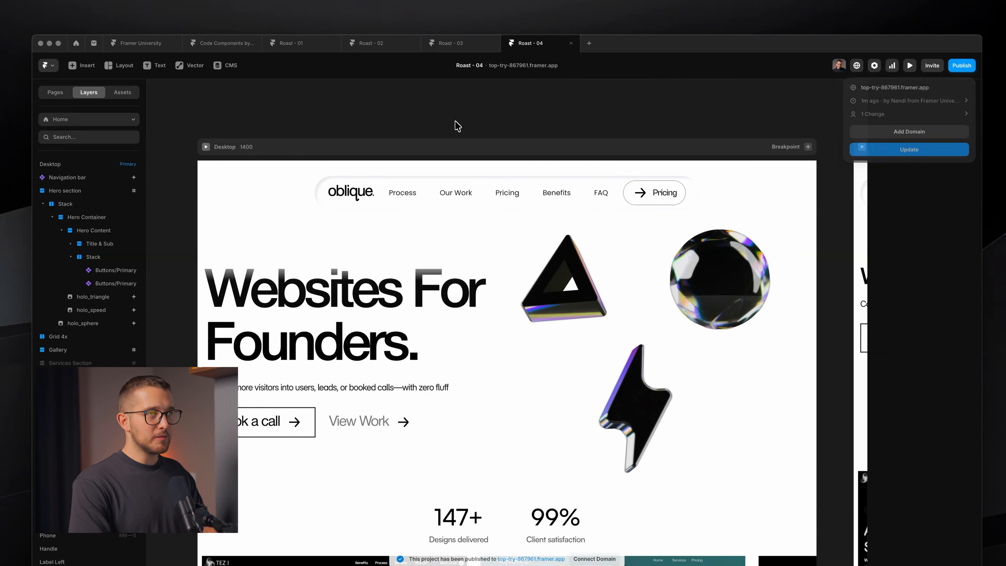
pyautogui.press('super+o')
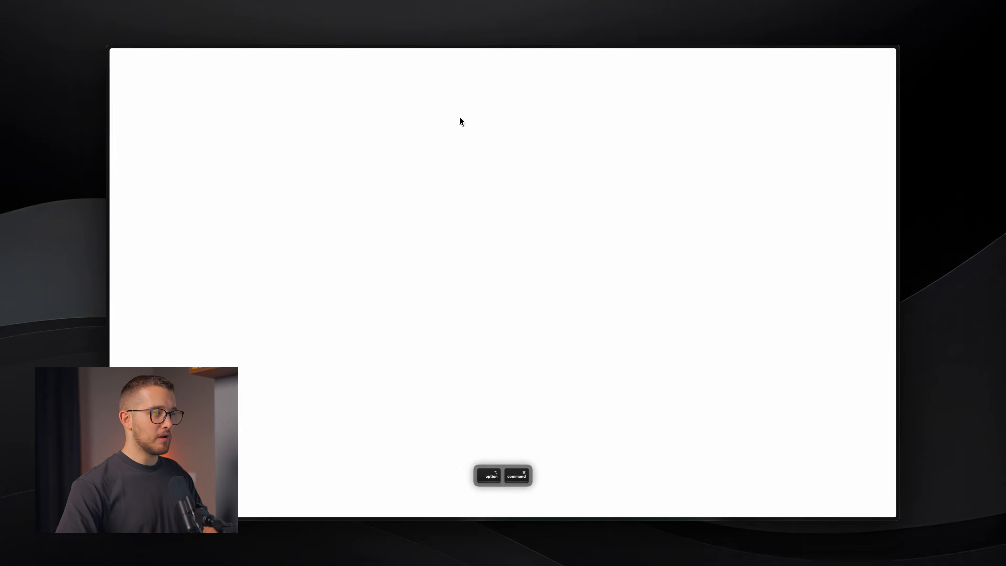